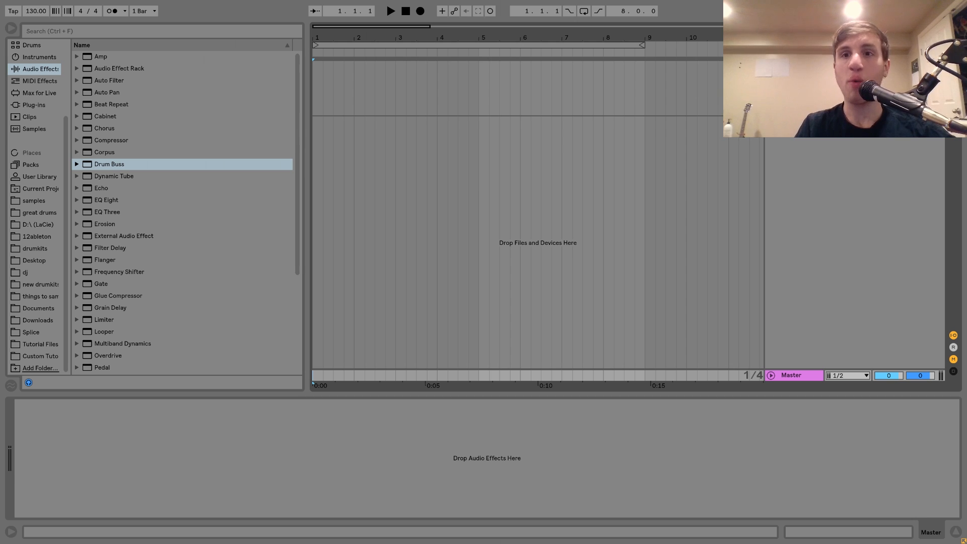
Step: Insert a new MIDI track and audition Kick.wav from the Enrico Sangiuliano folder in Tutorial Files
{"action": "key", "text": "ctrl+shift+t"}
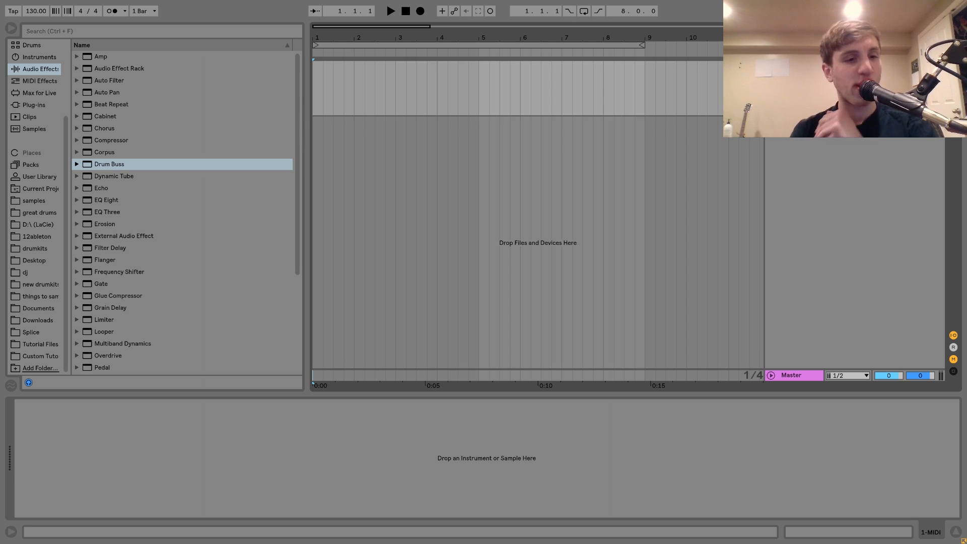
{"action": "left_click", "coordinate": [25, 344]}
{"action": "left_click", "coordinate": [81, 229]}
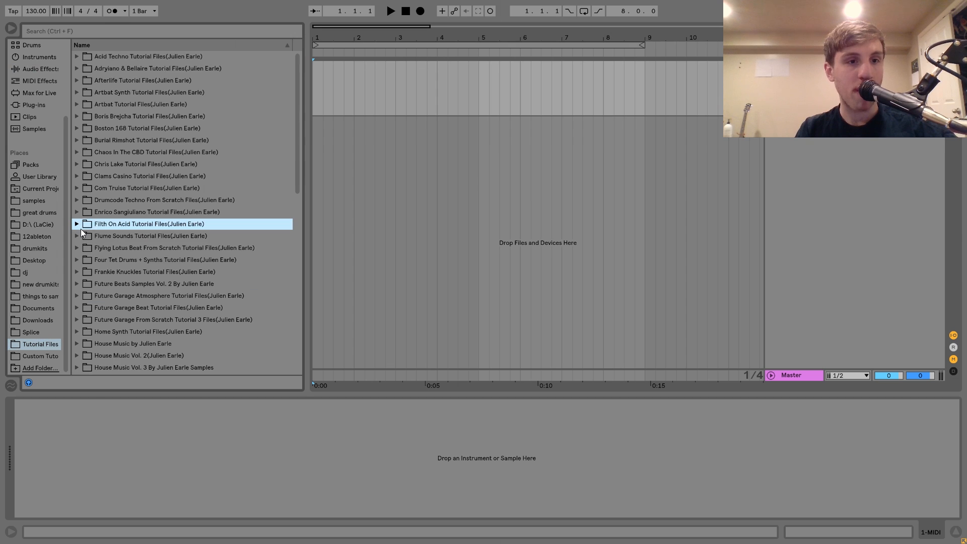
{"action": "scroll", "coordinate": [81, 228], "scroll_direction": "down", "scroll_amount": 5}
{"action": "left_click", "coordinate": [76, 93]}
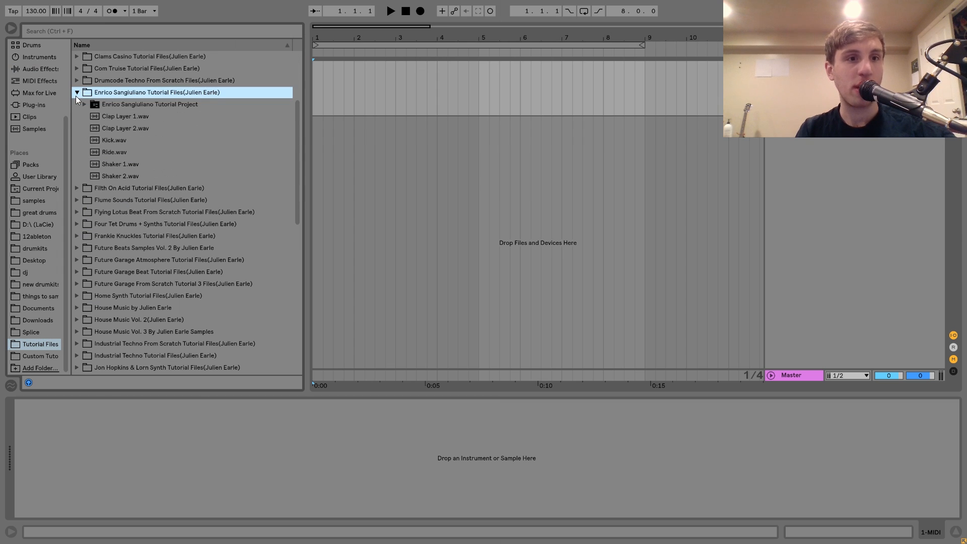
{"action": "left_click", "coordinate": [109, 142]}
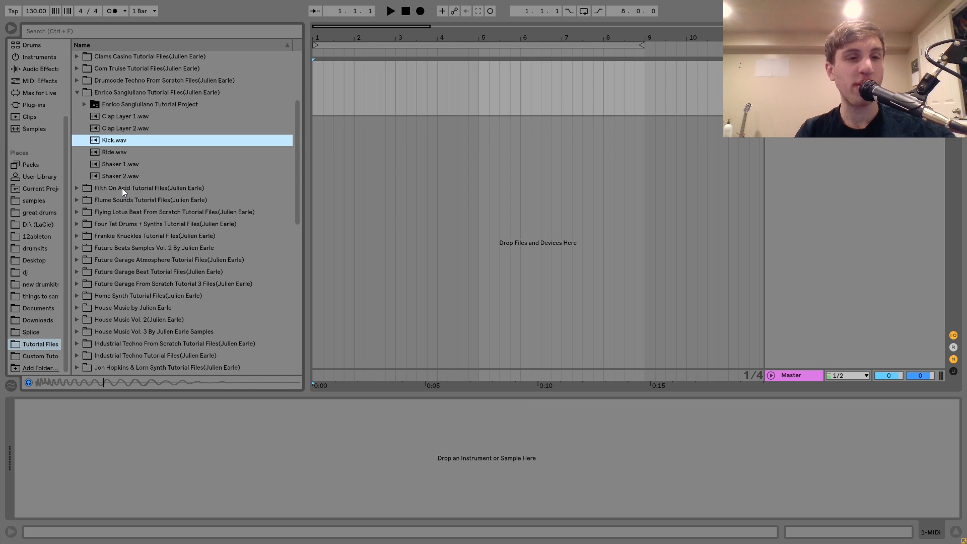
Step: Audition Kick.wav in the Filth On Acid tutorial folder for comparison
{"action": "key", "text": "Down"}
{"action": "key", "text": "Down"}
{"action": "key", "text": "Down"}
{"action": "key", "text": "Down"}
{"action": "key", "text": "Right"}
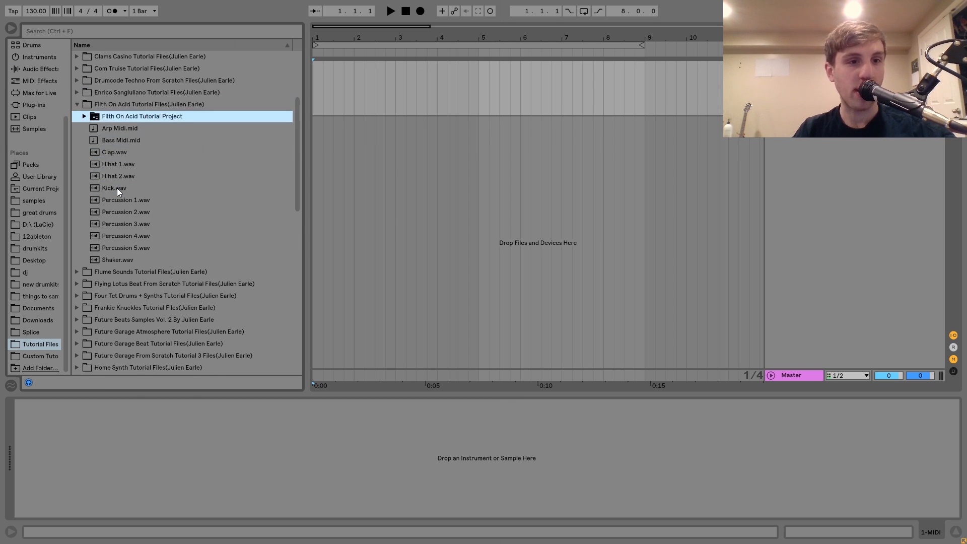
{"action": "key", "text": "Down"}
{"action": "key", "text": "Down"}
{"action": "key", "text": "Down"}
{"action": "key", "text": "Down"}
{"action": "key", "text": "Down"}
{"action": "key", "text": "Down"}
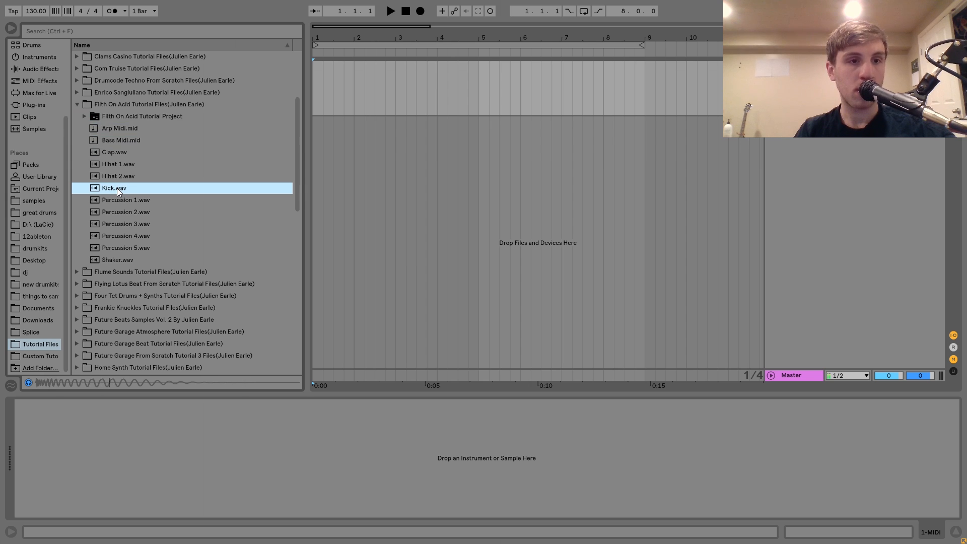
Step: Load Kick.wav from the Enrico Sangiuliano tutorial folder onto the MIDI track and test it with the computer keyboard
{"action": "key", "text": "Left"}
{"action": "key", "text": "Up"}
{"action": "key", "text": "Up"}
{"action": "key", "text": "Right"}
{"action": "key", "text": "Left"}
{"action": "key", "text": "Down"}
{"action": "key", "text": "Right"}
{"action": "key", "text": "Down"}
{"action": "key", "text": "Down"}
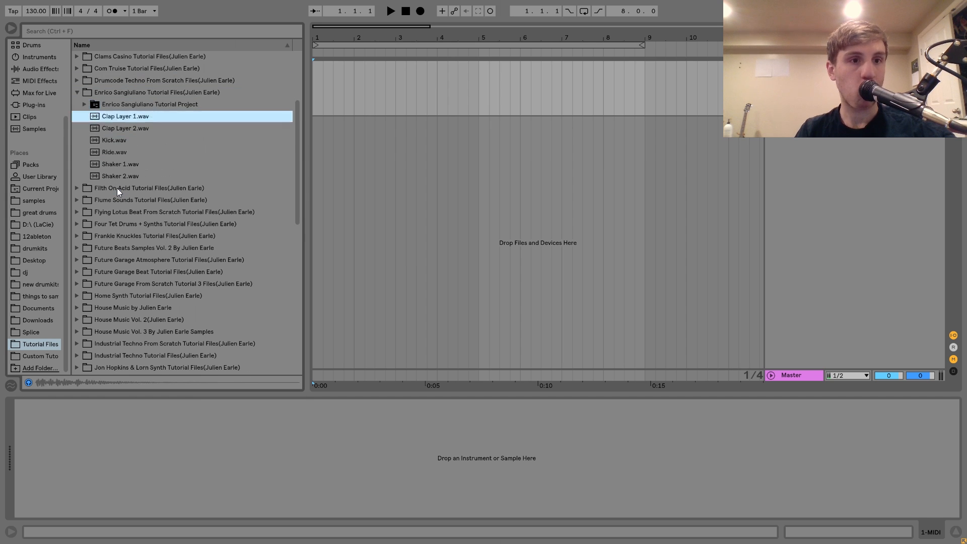
{"action": "key", "text": "Down"}
{"action": "key", "text": "Down"}
{"action": "key", "text": "Return"}
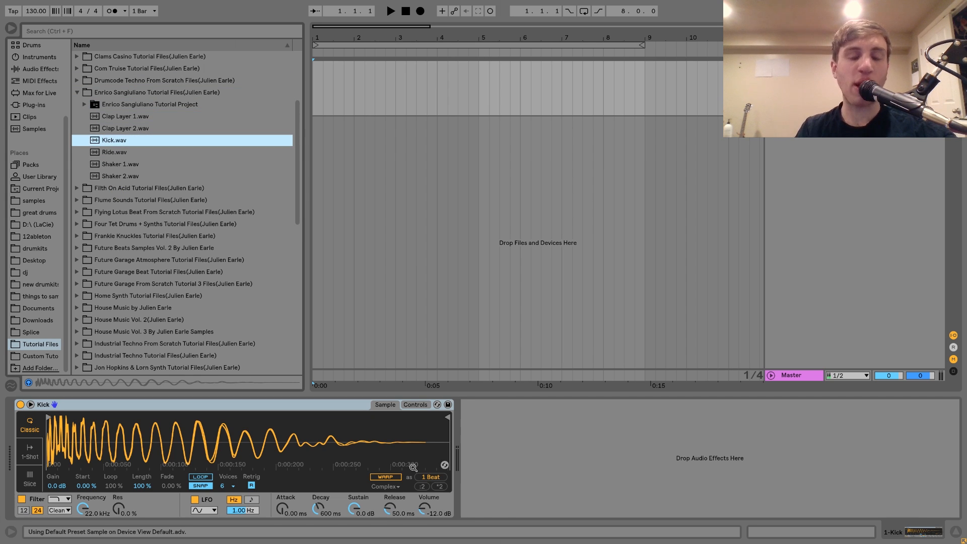
{"action": "key", "text": "a"}
{"action": "key", "text": "z"}
{"action": "key", "text": "a"}
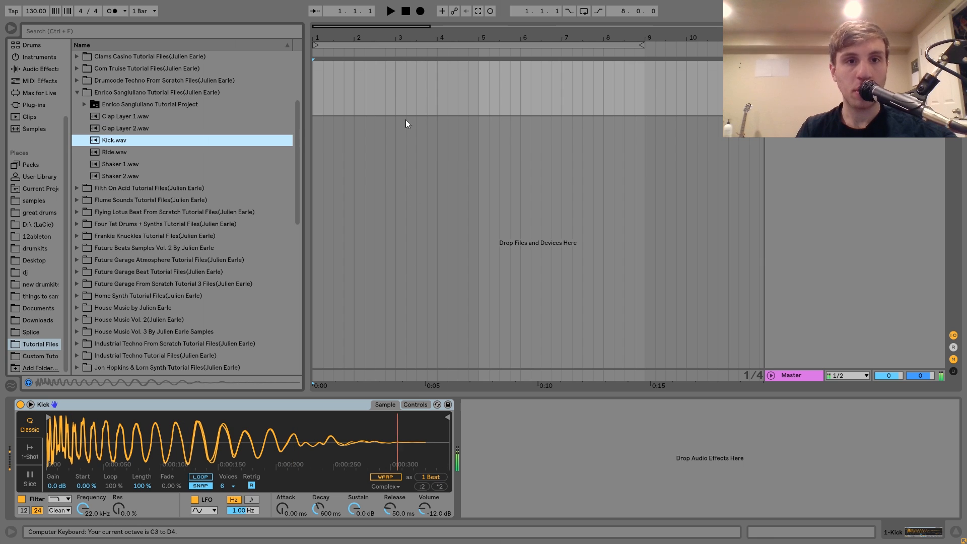
Step: Loop the first four bars of the kick track and create an empty MIDI clip over that range
{"action": "left_click_drag", "start_coordinate": [481, 97], "coordinate": [312, 92]}
{"action": "key", "text": "ctrl+l"}
{"action": "key", "text": "ctrl+shift+m"}
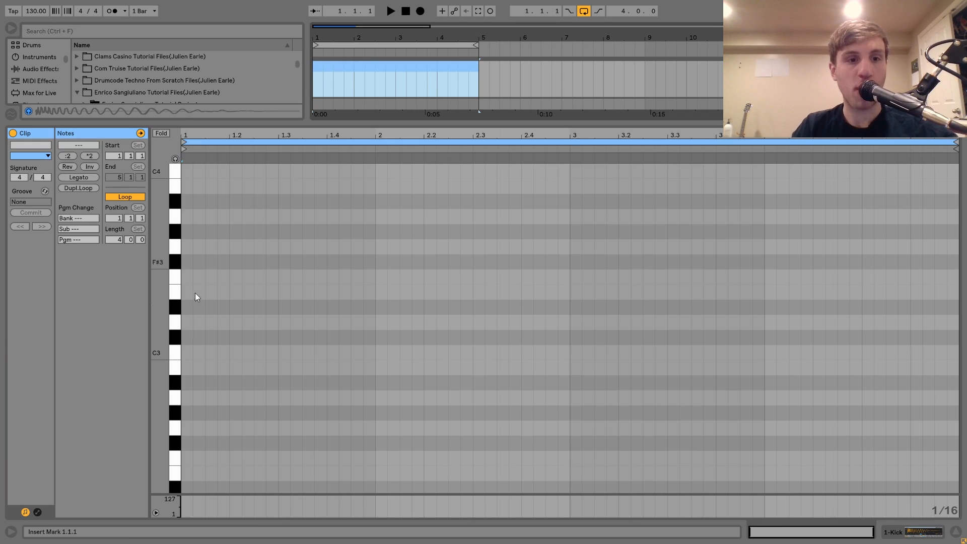
Step: Fill the four-bar clip with quarter-note C3 notes on every beat and play the pattern
{"action": "double_click", "coordinate": [188, 357]}
{"action": "key", "text": "shift+Right"}
{"action": "key", "text": "shift+Right"}
{"action": "key", "text": "shift+Right"}
{"action": "key", "text": "ctrl+d"}
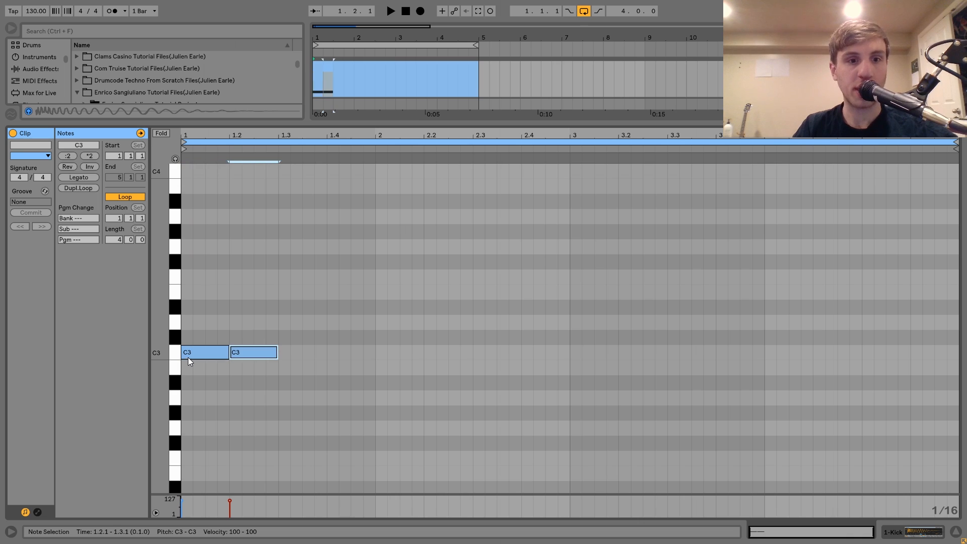
{"action": "key", "text": "ctrl+a"}
{"action": "key", "text": "ctrl+d"}
{"action": "key", "text": "ctrl+a"}
{"action": "key", "text": "ctrl+d"}
{"action": "key", "text": "ctrl+a"}
{"action": "key", "text": "ctrl+d"}
{"action": "key", "text": "space"}
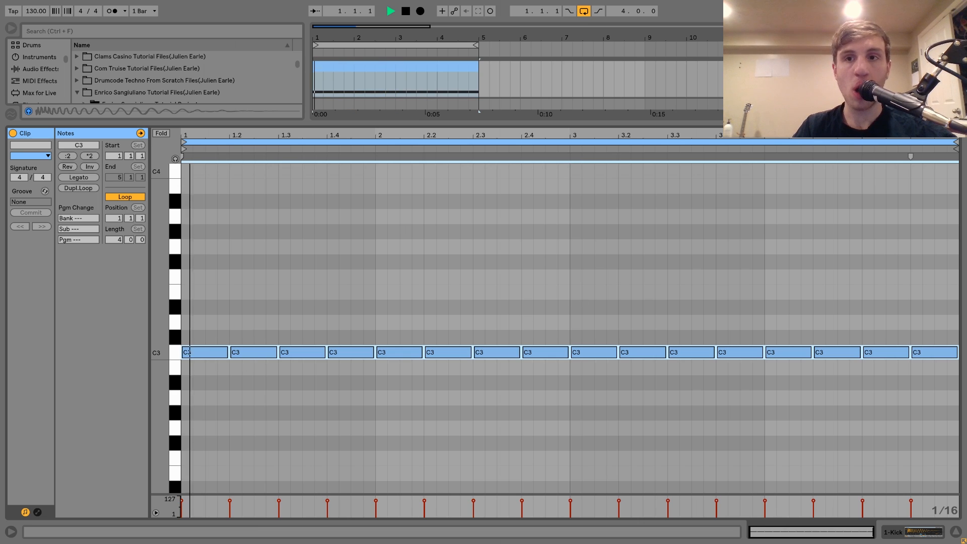
{"action": "key", "text": "shift+Tab"}
{"action": "key", "text": "space"}
Step: Add Drum Buss after the kick sampler, set its Crunch to 20%, and listen to the result
{"action": "left_click", "coordinate": [41, 69]}
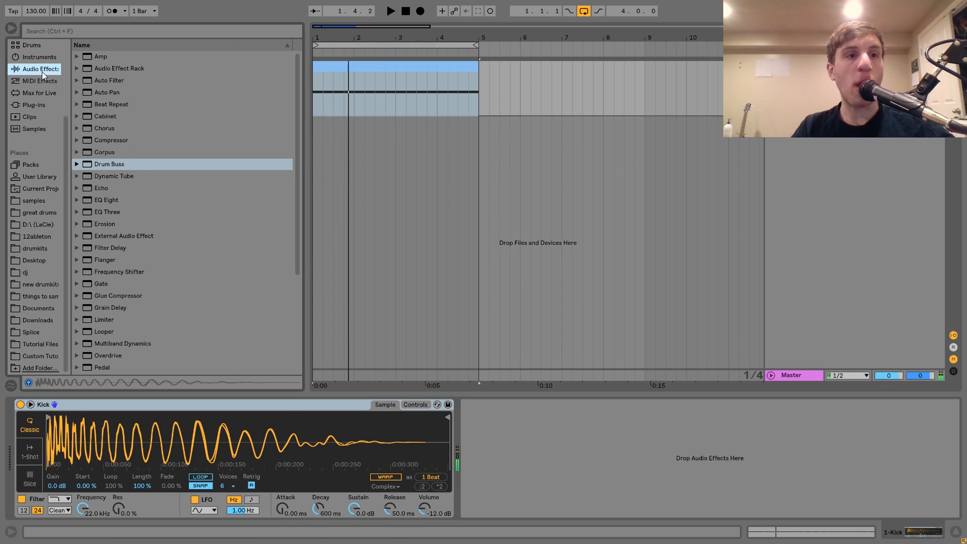
{"action": "double_click", "coordinate": [114, 164]}
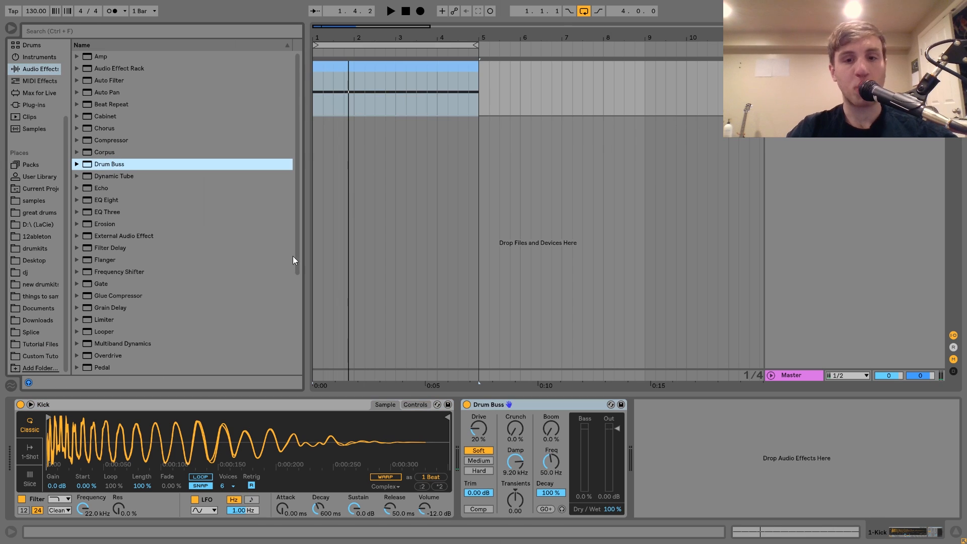
{"action": "left_click_drag", "start_coordinate": [506, 427], "coordinate": [505, 420]}
{"action": "key", "text": "space"}
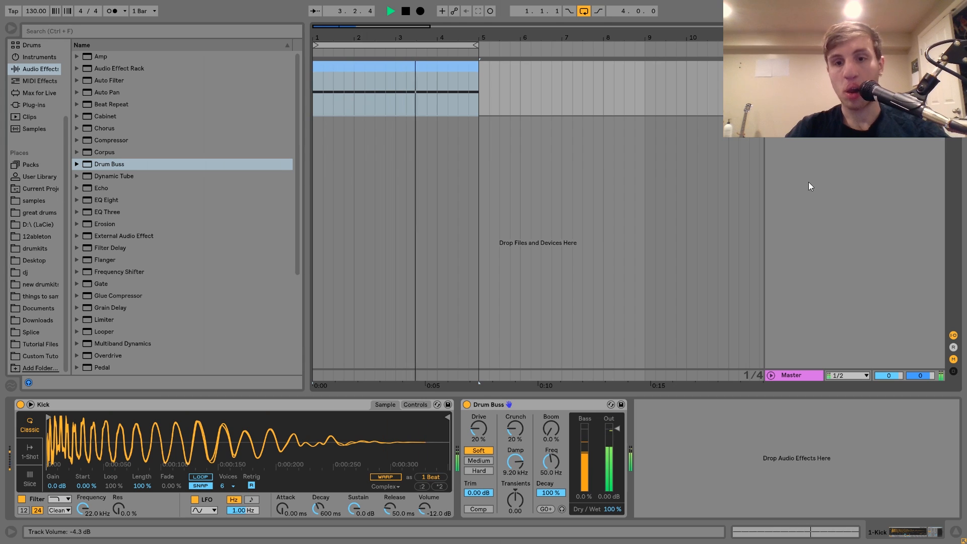
{"action": "key", "text": "space"}
Step: Set Drum Buss's boom frequency to 43.6 Hz and the Boom amount to 30%, and play the kick
{"action": "left_click_drag", "start_coordinate": [544, 478], "coordinate": [544, 483]}
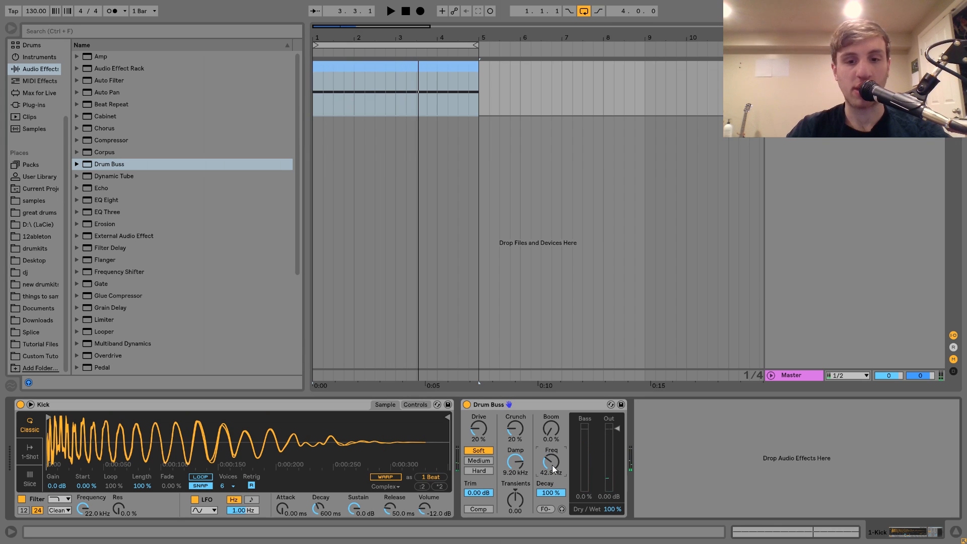
{"action": "scroll", "coordinate": [552, 465], "scroll_direction": "up", "scroll_amount": 1}
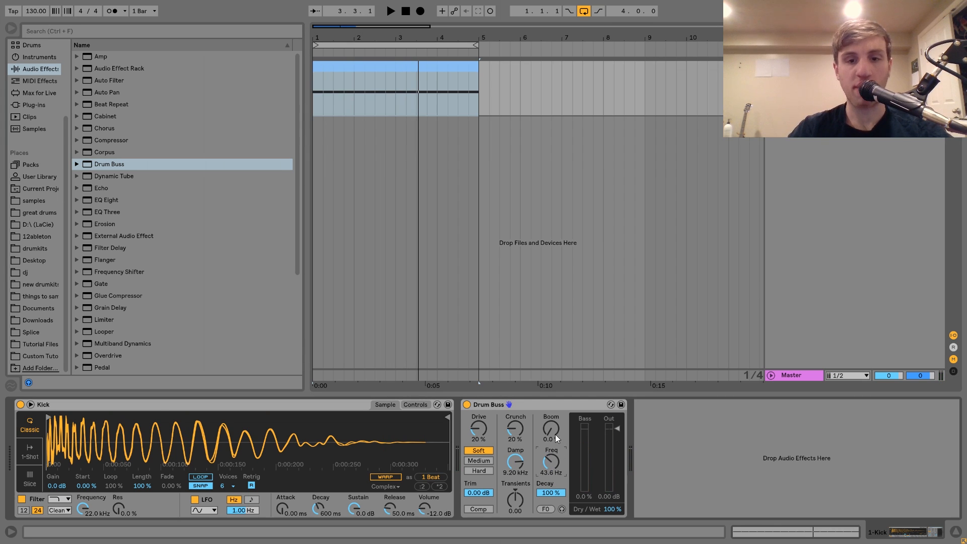
{"action": "left_click_drag", "start_coordinate": [553, 436], "coordinate": [554, 429]}
{"action": "key", "text": "space"}
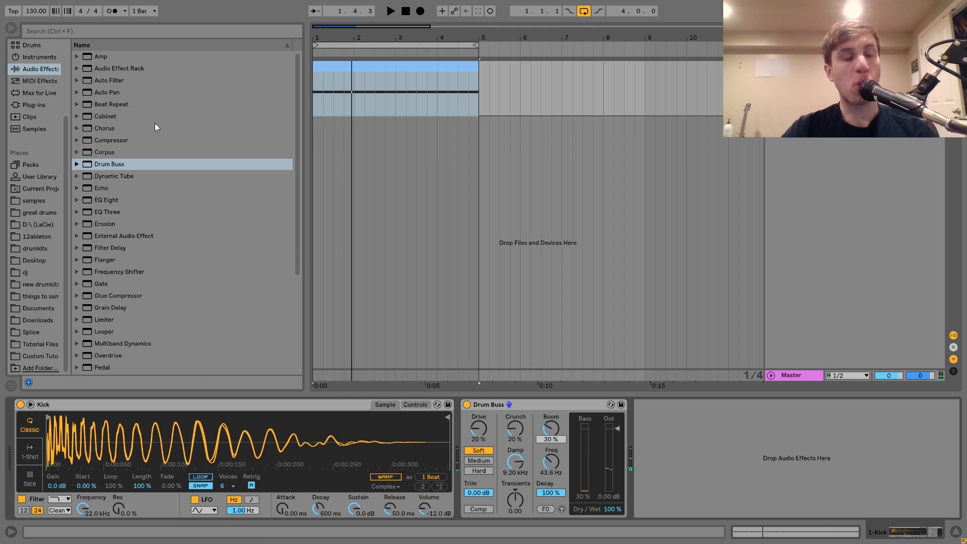
Step: Insert an Audio Effect Rack before Drum Buss and create a chain in it named "dry"
{"action": "left_click_drag", "start_coordinate": [111, 66], "coordinate": [466, 446]}
{"action": "left_click", "coordinate": [468, 427]}
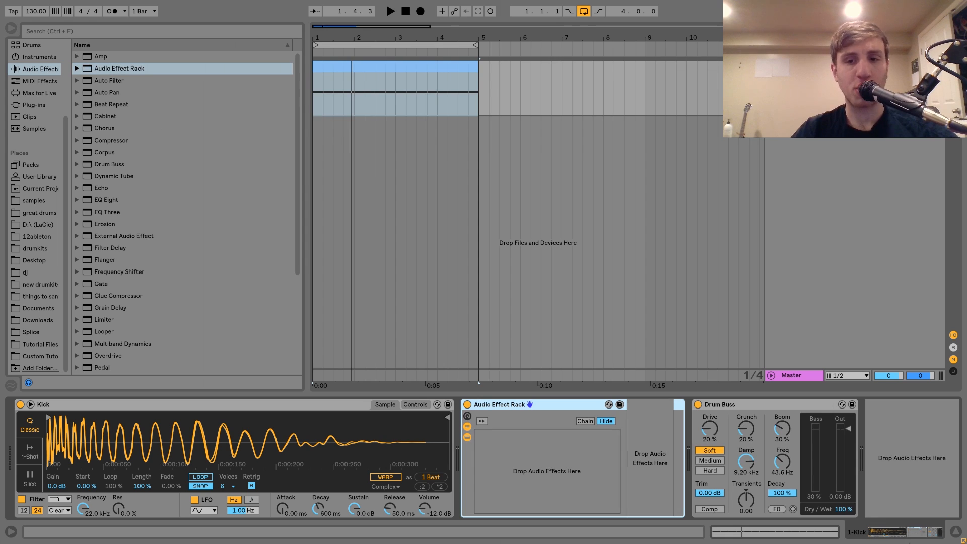
{"action": "right_click", "coordinate": [543, 471]}
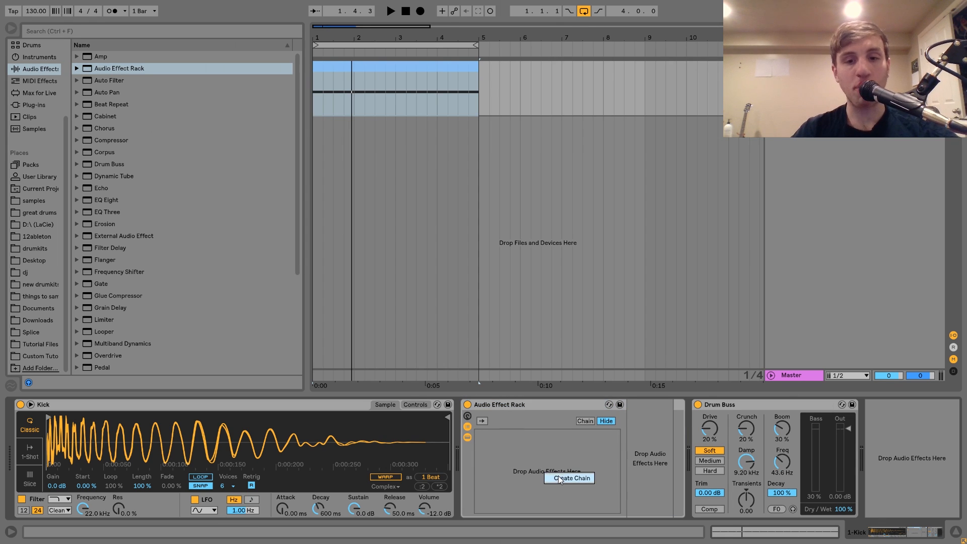
{"action": "left_click", "coordinate": [555, 477]}
{"action": "type", "text": "dry"}
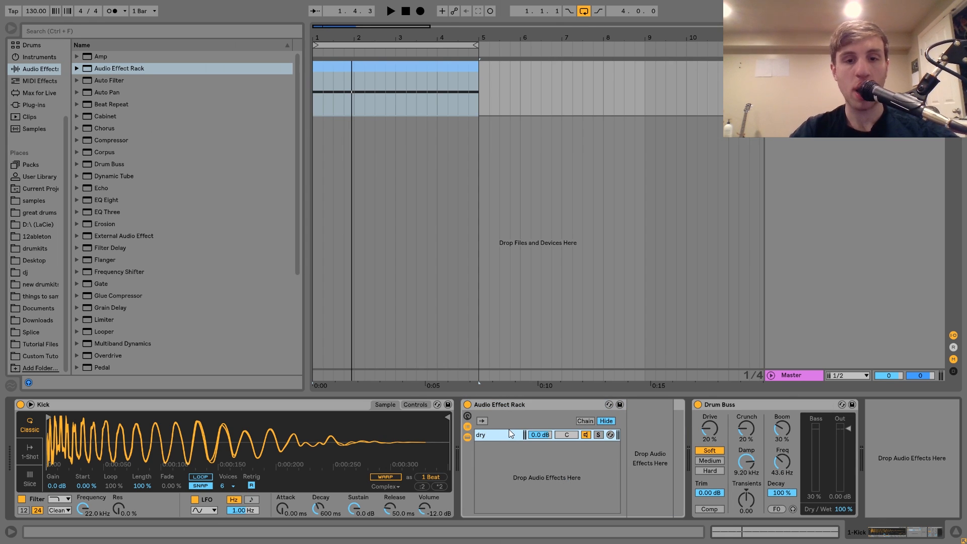
Step: Create a second chain in the rack, below the dry one, named "RUMBLEEEEEEE"
{"action": "right_click", "coordinate": [507, 444]}
{"action": "left_click", "coordinate": [517, 454]}
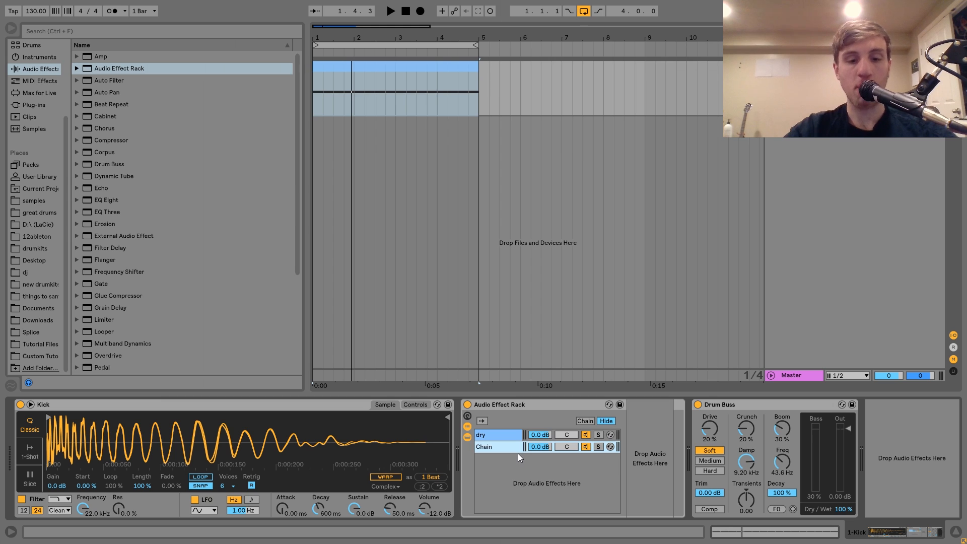
{"action": "type", "text": "R"}
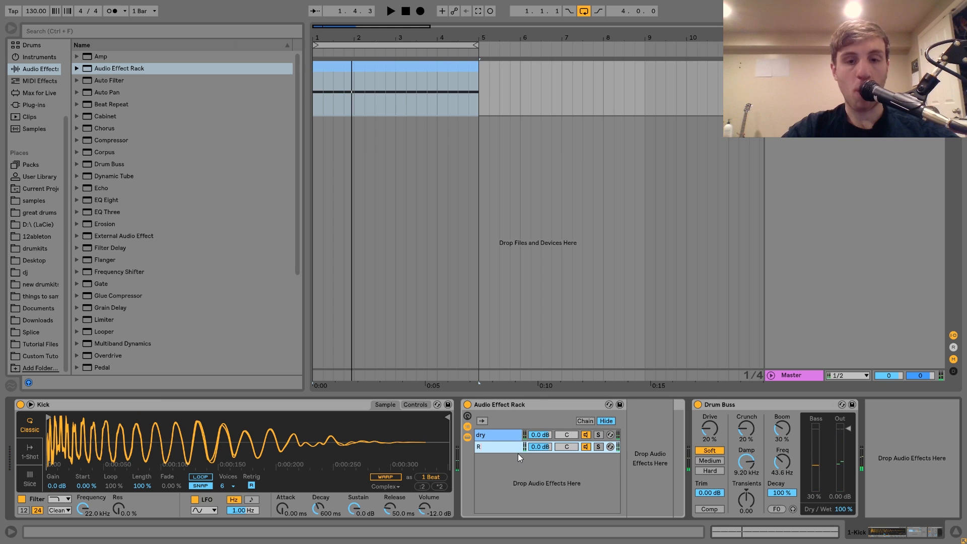
{"action": "type", "text": "UMBLEEEEEEEEE"}
{"action": "key", "text": "Return"}
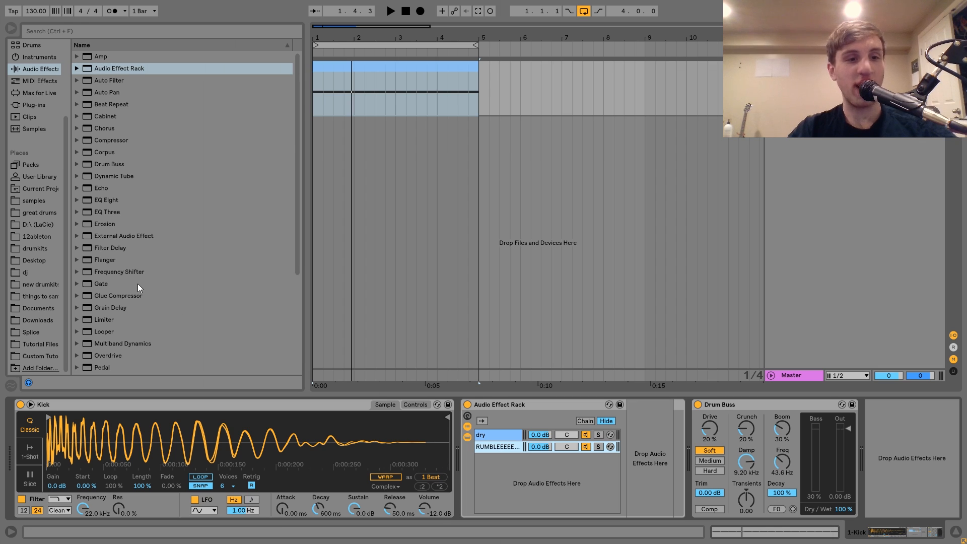
Step: Add Reverb to the rumble chain with a decay time of 1.28 s and Dry/Wet at 100%, and listen
{"action": "scroll", "coordinate": [131, 284], "scroll_direction": "down", "scroll_amount": 4}
{"action": "left_click_drag", "start_coordinate": [98, 285], "coordinate": [492, 445]}
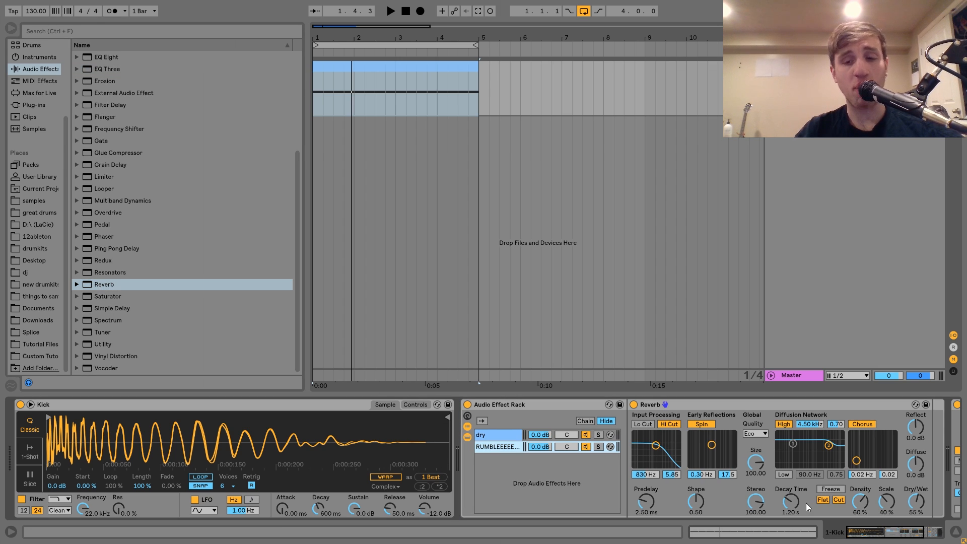
{"action": "left_click", "coordinate": [791, 501]}
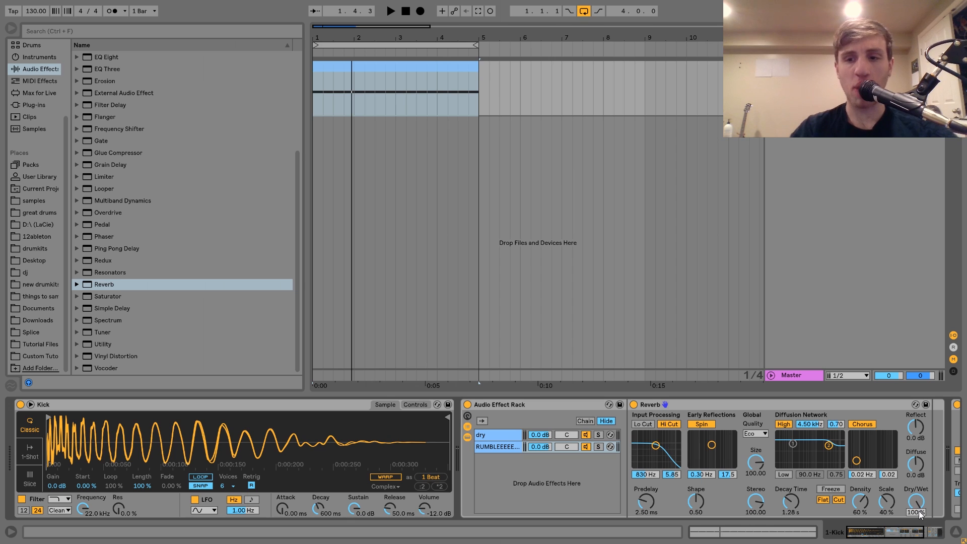
{"action": "key", "text": "space"}
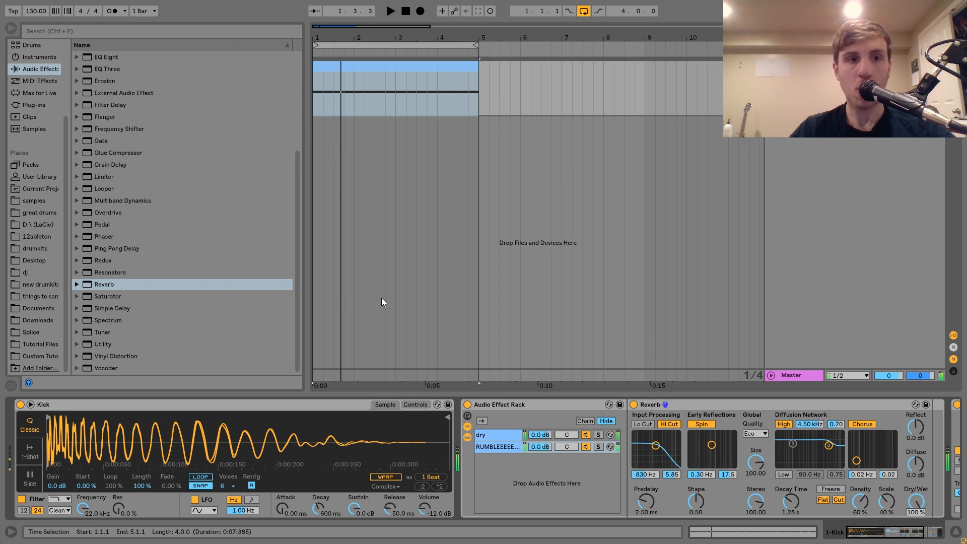
Step: Add an Amp after the rumble chain's Reverb, using the Rock model with Gain at 3.41
{"action": "scroll", "coordinate": [730, 513], "scroll_direction": "right", "scroll_amount": 5}
{"action": "scroll", "coordinate": [218, 210], "scroll_direction": "up", "scroll_amount": 4}
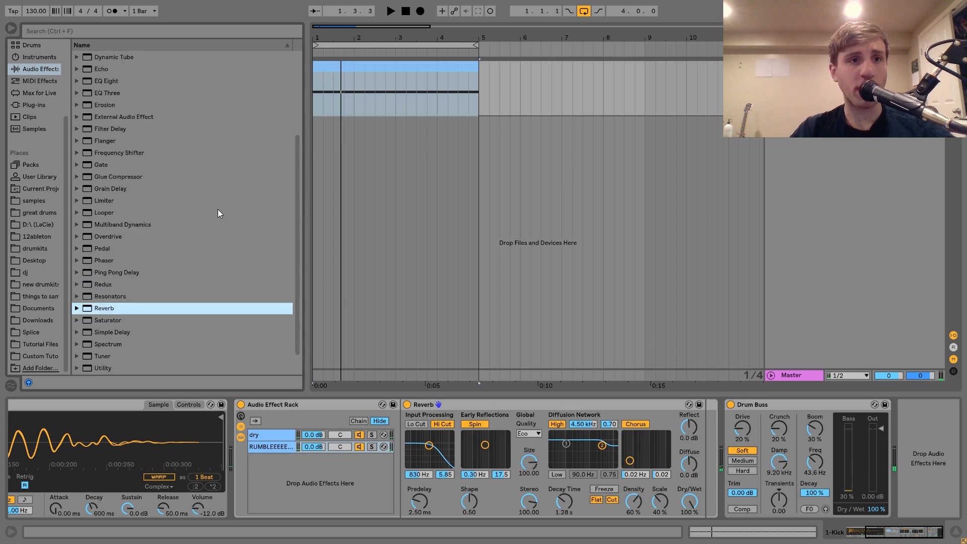
{"action": "left_click_drag", "start_coordinate": [94, 56], "coordinate": [565, 473]}
{"action": "left_click", "coordinate": [789, 477]}
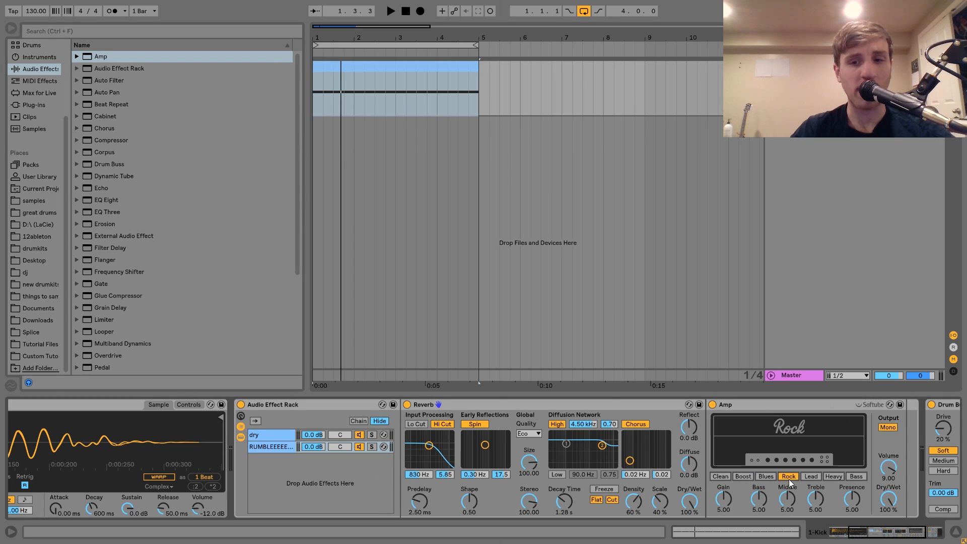
{"action": "left_click_drag", "start_coordinate": [724, 503], "coordinate": [724, 519]}
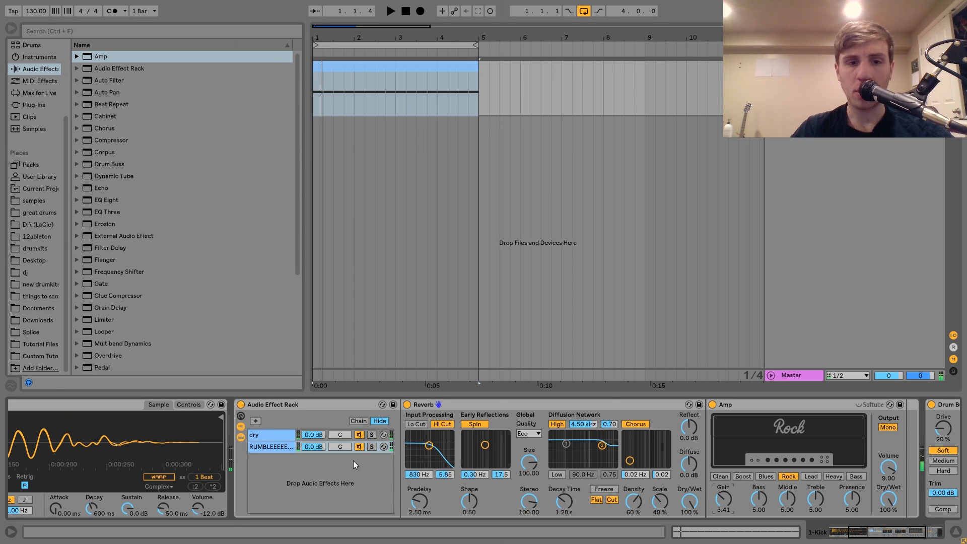
Step: Solo the rumble chain at -0.6 dB and add a low-pass Auto Filter after its Amp, at 138 Hz with 6.6% resonance
{"action": "left_click", "coordinate": [371, 447]}
{"action": "left_click_drag", "start_coordinate": [313, 447], "coordinate": [309, 447]}
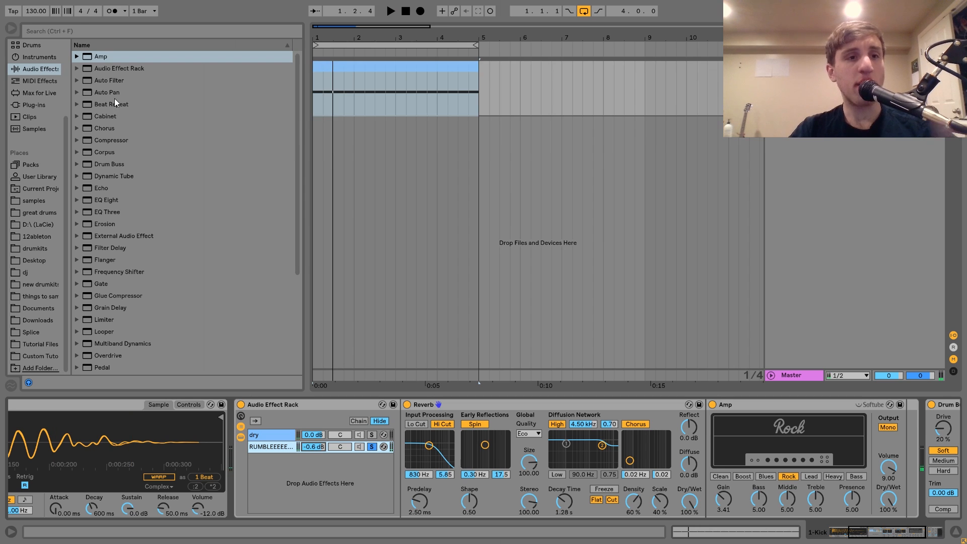
{"action": "left_click_drag", "start_coordinate": [102, 79], "coordinate": [324, 448]}
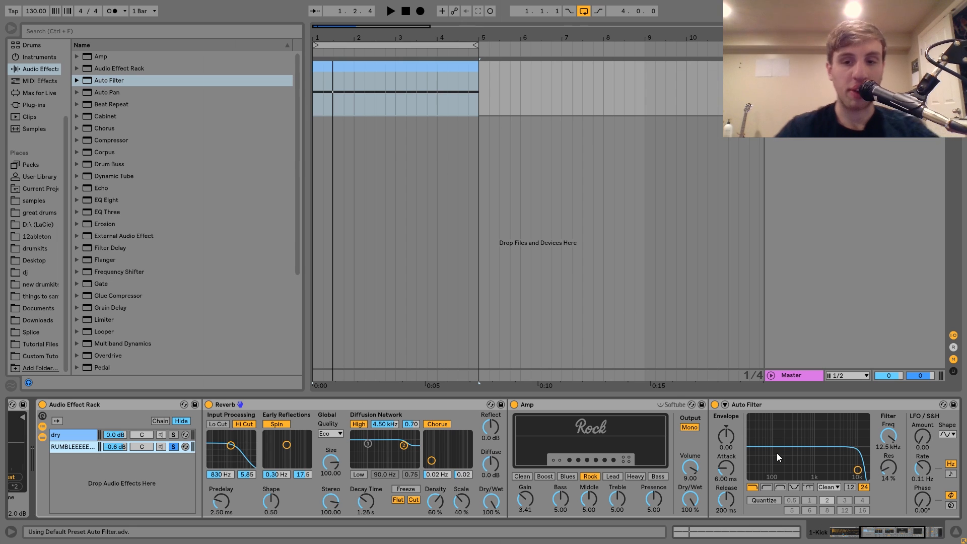
{"action": "left_click", "coordinate": [780, 467]}
{"action": "key", "text": "space"}
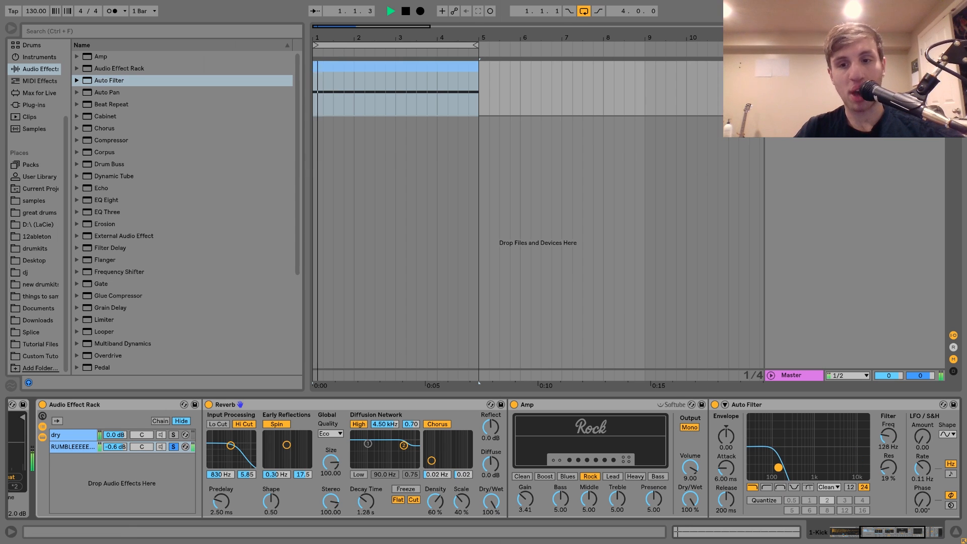
{"action": "left_click_drag", "start_coordinate": [779, 471], "coordinate": [779, 473]}
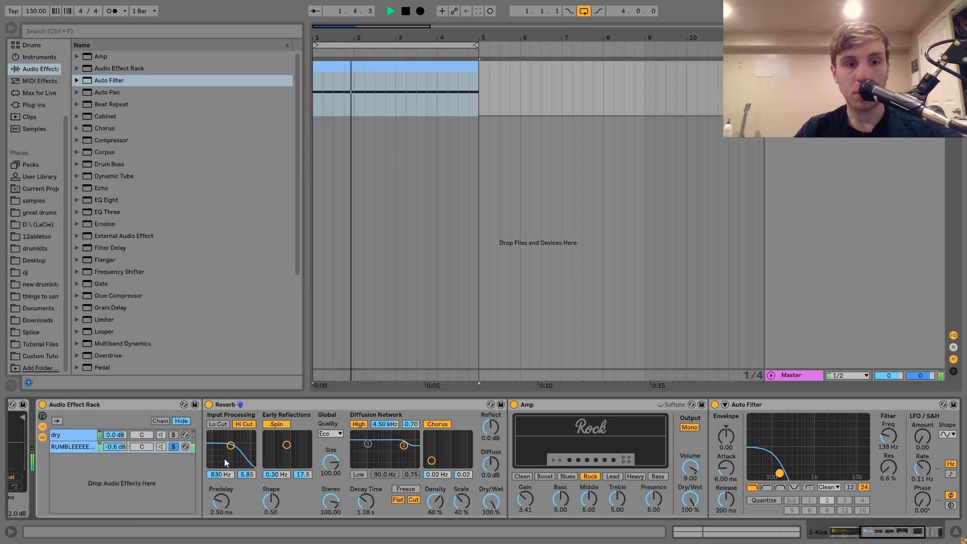
Step: Take the rumble chain out of solo and balance it against the dry kick at -8.0 dB
{"action": "left_click", "coordinate": [173, 447]}
{"action": "left_click_drag", "start_coordinate": [109, 443], "coordinate": [115, 448]}
{"action": "key", "text": "space"}
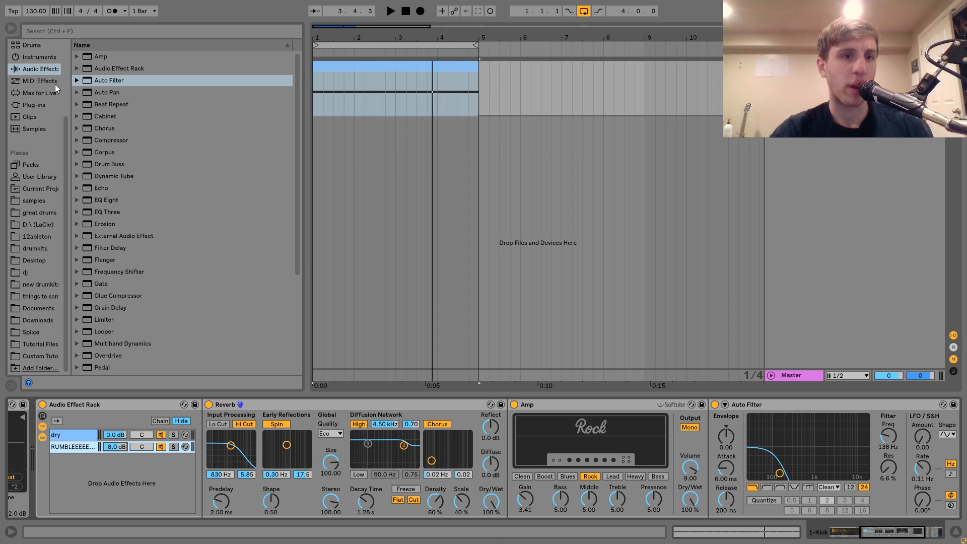
Step: Add a Compressor after the rumble chain's Auto Filter and sidechain it from 1-Kick, Pre FX
{"action": "left_click_drag", "start_coordinate": [112, 138], "coordinate": [840, 444]}
{"action": "left_click", "coordinate": [825, 405]}
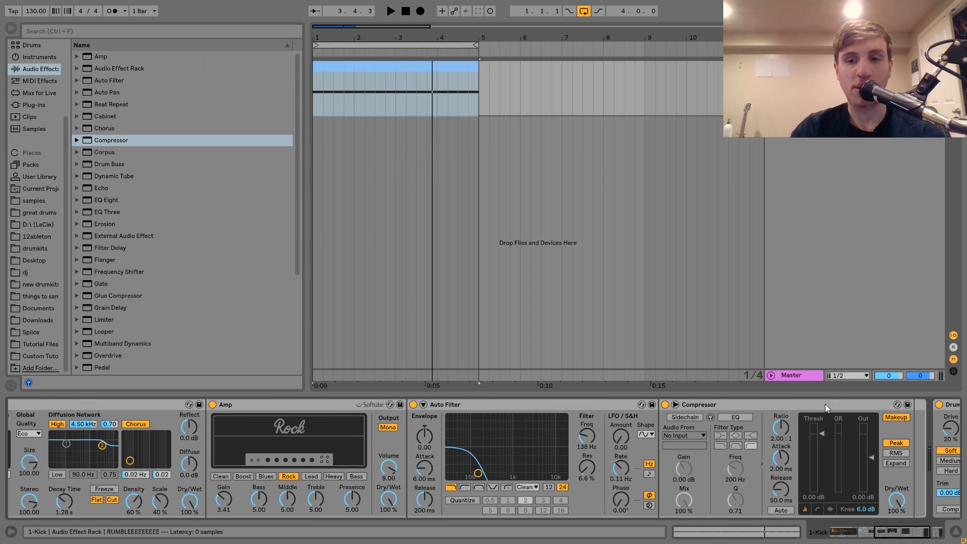
{"action": "left_click", "coordinate": [682, 417]}
{"action": "left_click", "coordinate": [690, 436]}
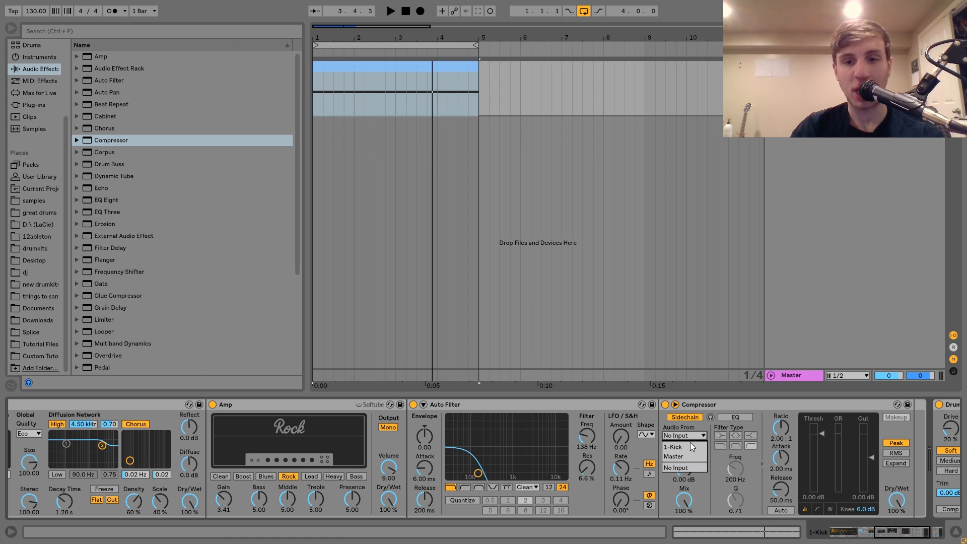
{"action": "left_click", "coordinate": [694, 447]}
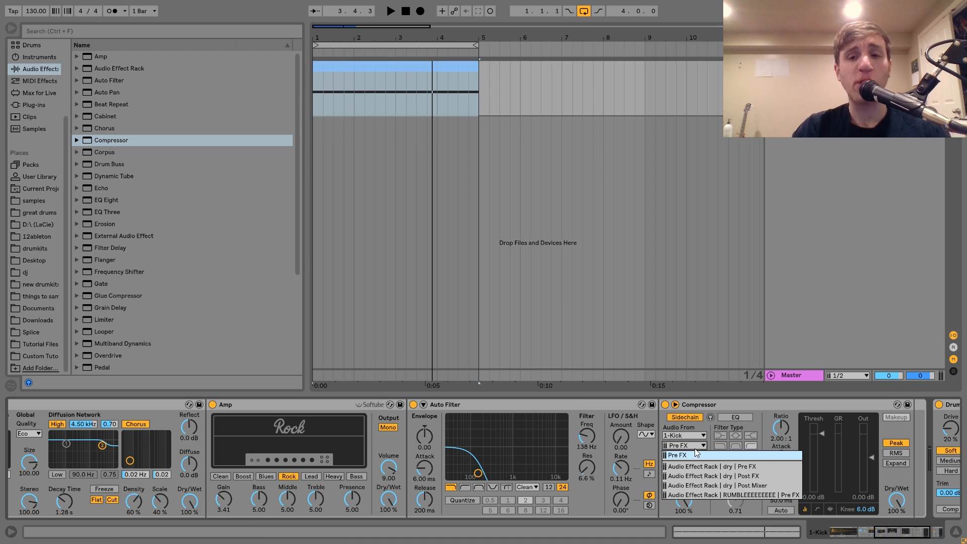
{"action": "left_click", "coordinate": [682, 455]}
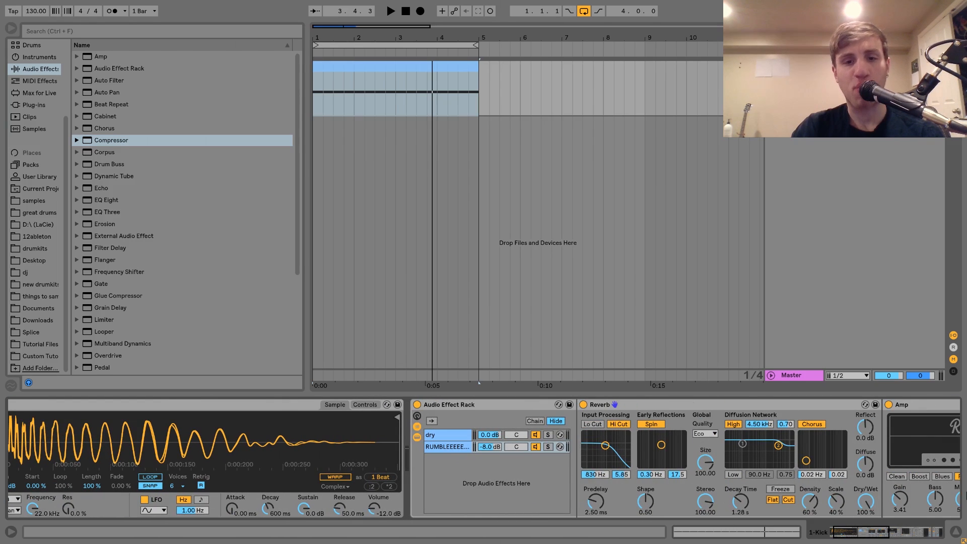
Step: During playback, set the sidechain Compressor's threshold to -31.0 dB and the rumble chain's volume to -5.2 dB
{"action": "scroll", "coordinate": [440, 456], "scroll_direction": "up", "scroll_amount": 1}
{"action": "scroll", "coordinate": [440, 456], "scroll_direction": "down", "scroll_amount": 7}
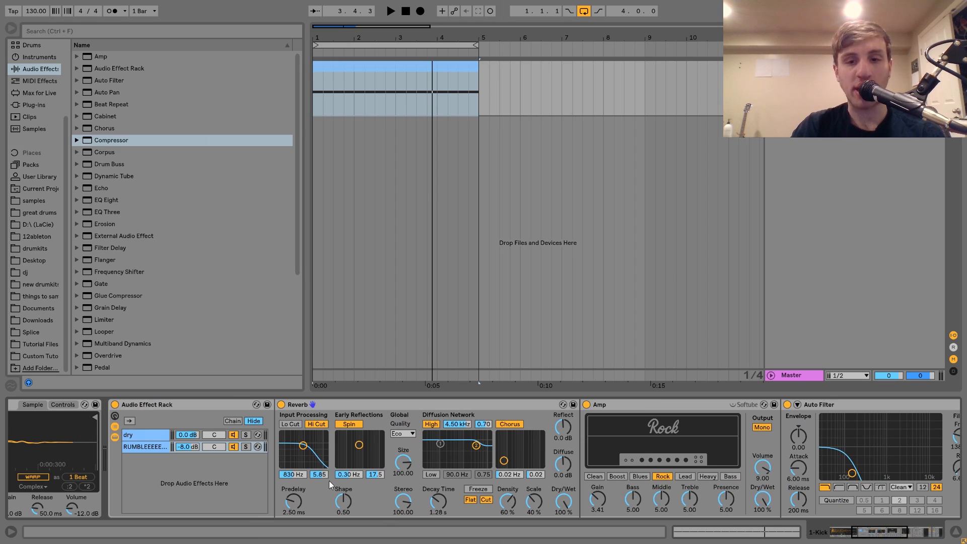
{"action": "scroll", "coordinate": [184, 419], "scroll_direction": "down", "scroll_amount": 12}
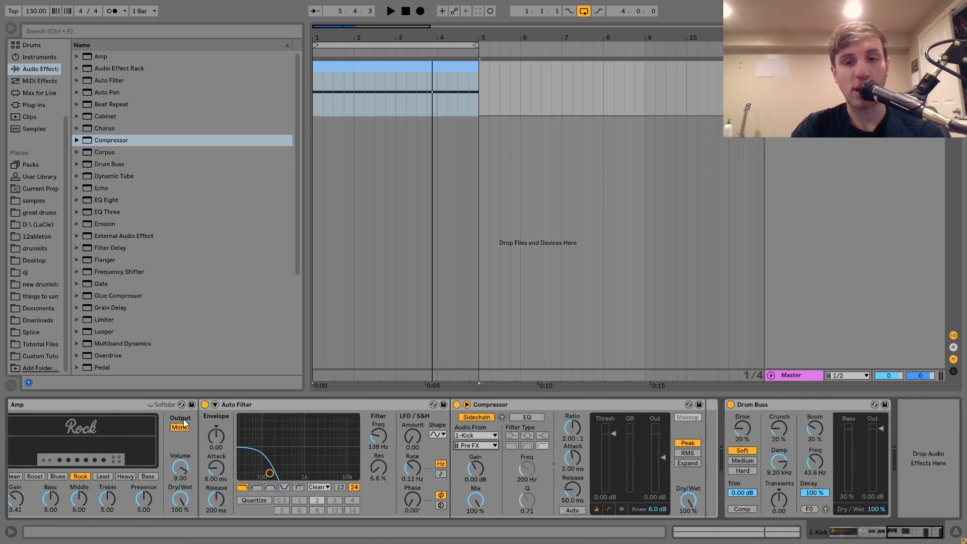
{"action": "scroll", "coordinate": [184, 419], "scroll_direction": "up", "scroll_amount": 12}
{"action": "scroll", "coordinate": [184, 419], "scroll_direction": "down", "scroll_amount": 4}
{"action": "key", "text": "space"}
{"action": "scroll", "coordinate": [183, 419], "scroll_direction": "down", "scroll_amount": 8}
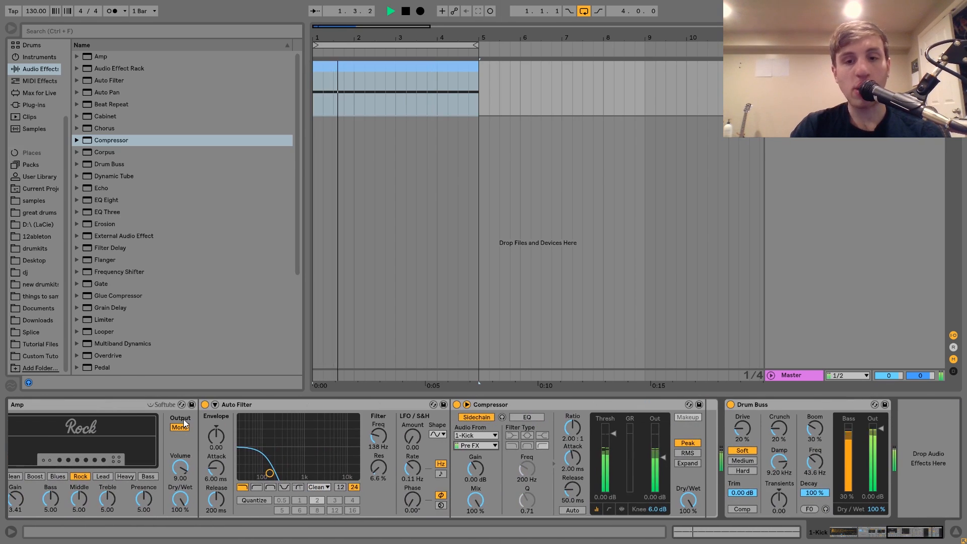
{"action": "left_click_drag", "start_coordinate": [606, 436], "coordinate": [606, 479]}
{"action": "scroll", "coordinate": [537, 446], "scroll_direction": "up", "scroll_amount": 15}
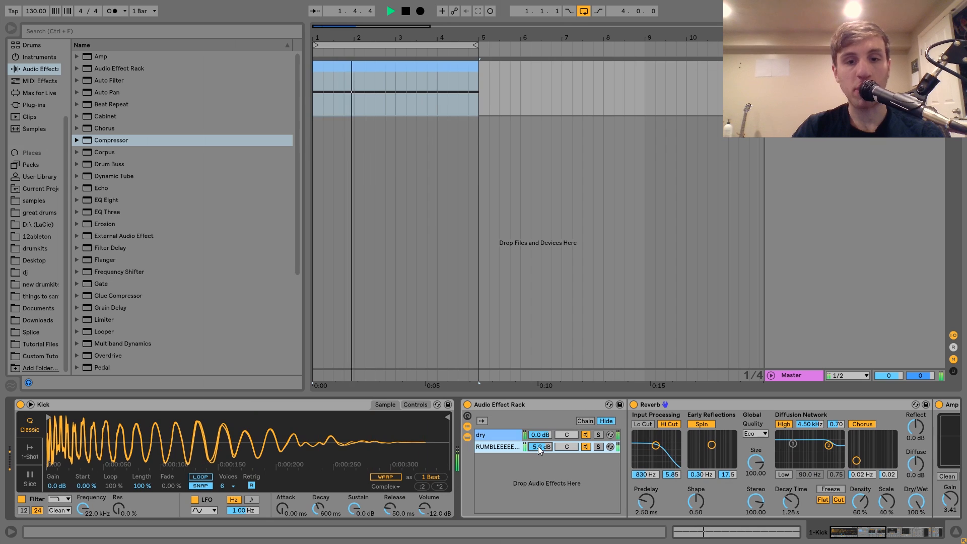
Step: Compare the kick and rumble with the sidechain Compressor bypassed and active, then listen to the loop again
{"action": "scroll", "coordinate": [538, 446], "scroll_direction": "down", "scroll_amount": 15}
{"action": "scroll", "coordinate": [538, 446], "scroll_direction": "down", "scroll_amount": 3}
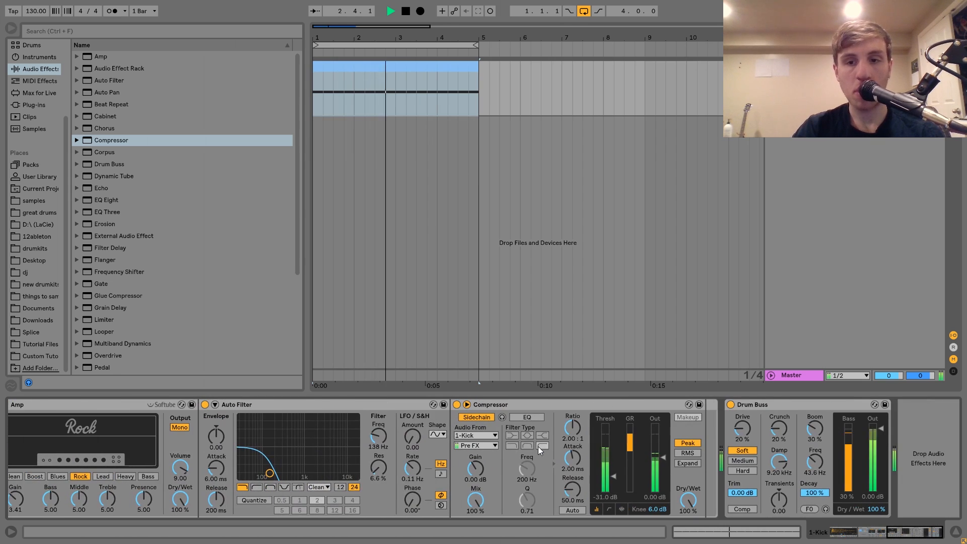
{"action": "left_click", "coordinate": [457, 405]}
{"action": "left_click", "coordinate": [457, 404]}
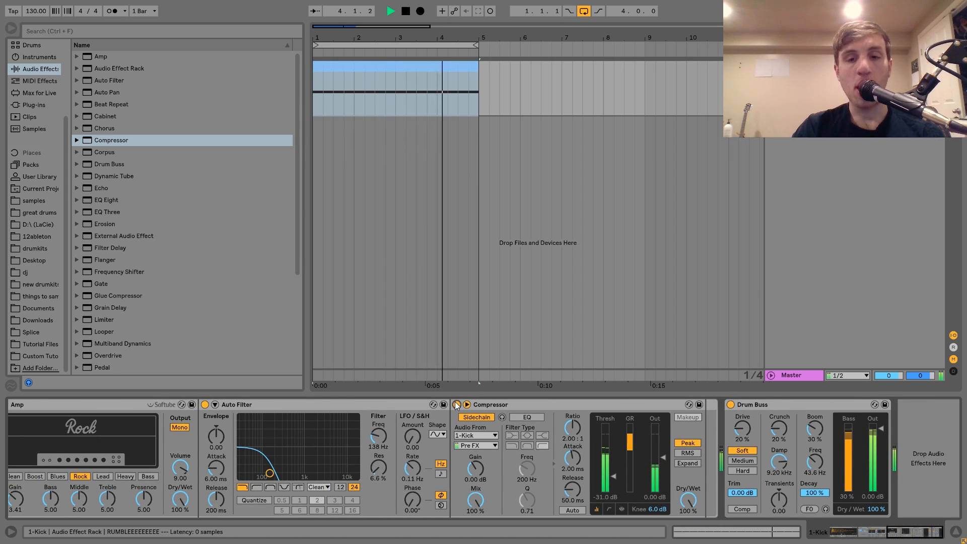
{"action": "key", "text": "space"}
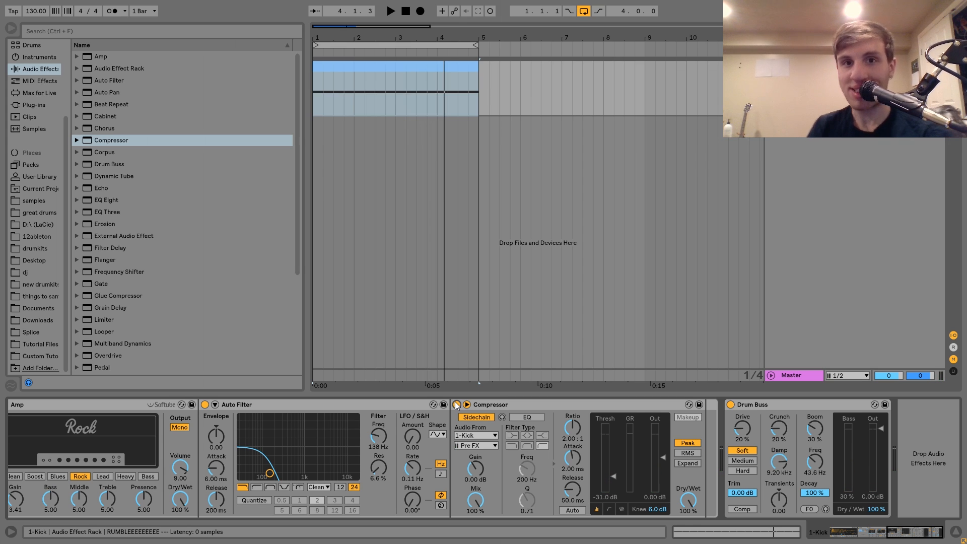
{"action": "key", "text": "space"}
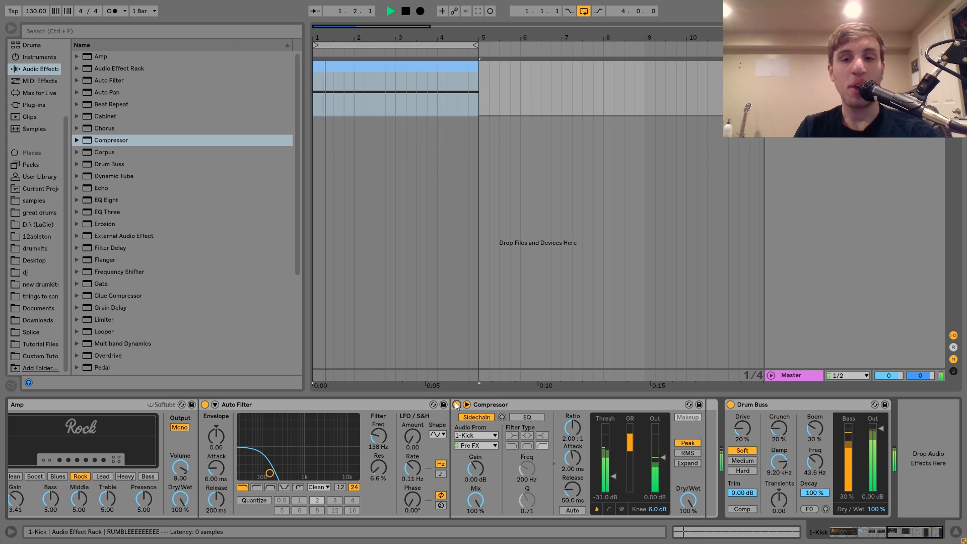
Step: Insert a Saturator between the Kick Simpler and the Audio Effect Rack, expand its display and set Drive to 4.00 dB
{"action": "scroll", "coordinate": [455, 406], "scroll_direction": "up", "scroll_amount": 3}
{"action": "scroll", "coordinate": [455, 401], "scroll_direction": "up", "scroll_amount": 5}
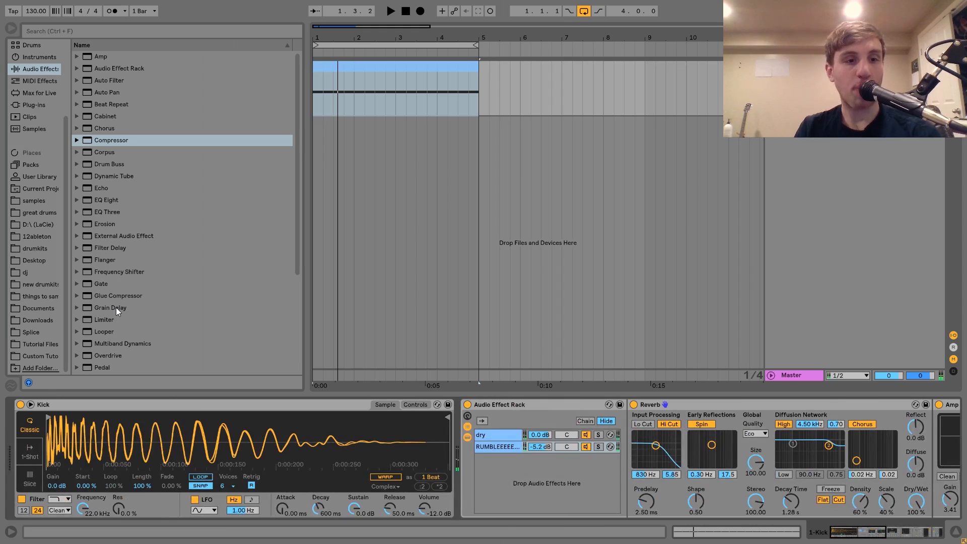
{"action": "scroll", "coordinate": [116, 307], "scroll_direction": "down", "scroll_amount": 4}
{"action": "left_click_drag", "start_coordinate": [105, 298], "coordinate": [469, 469]}
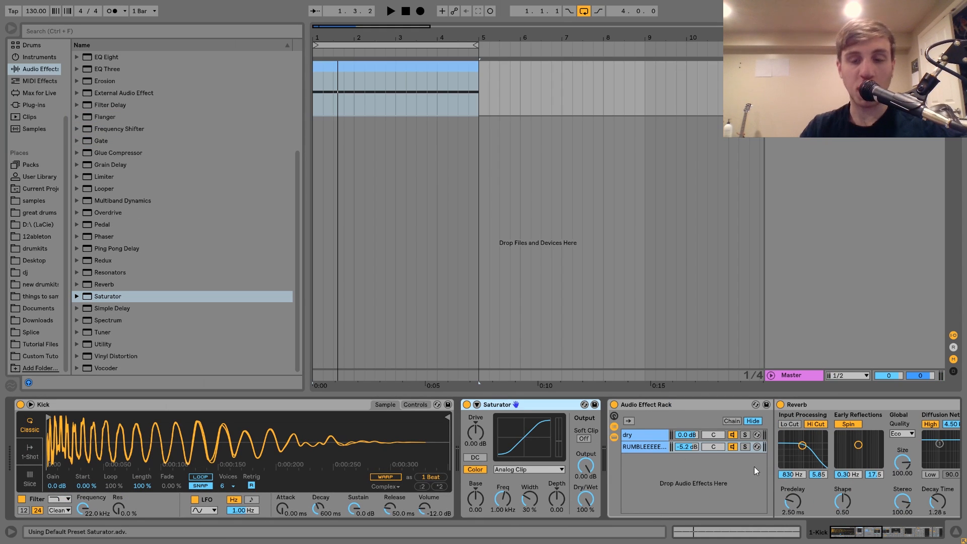
{"action": "left_click", "coordinate": [476, 440]}
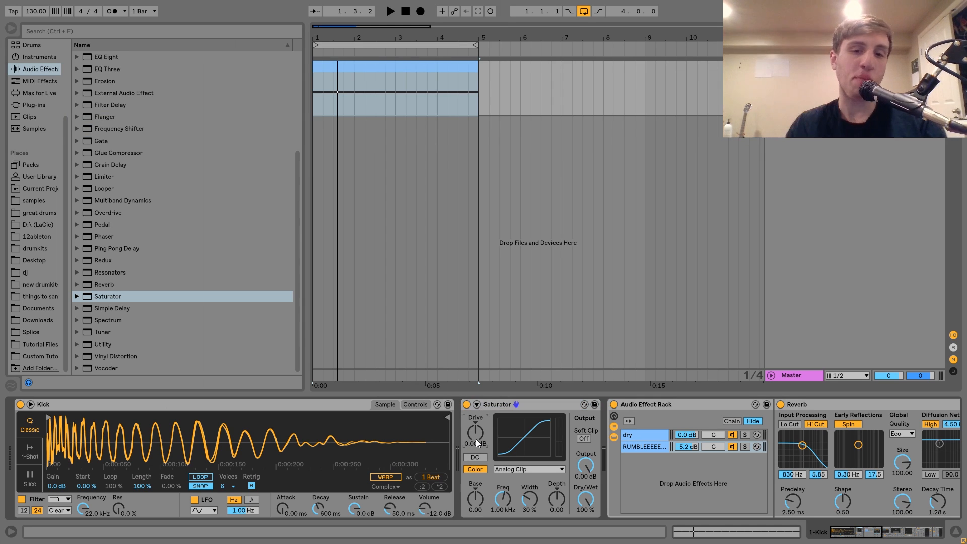
{"action": "left_click", "coordinate": [477, 405]}
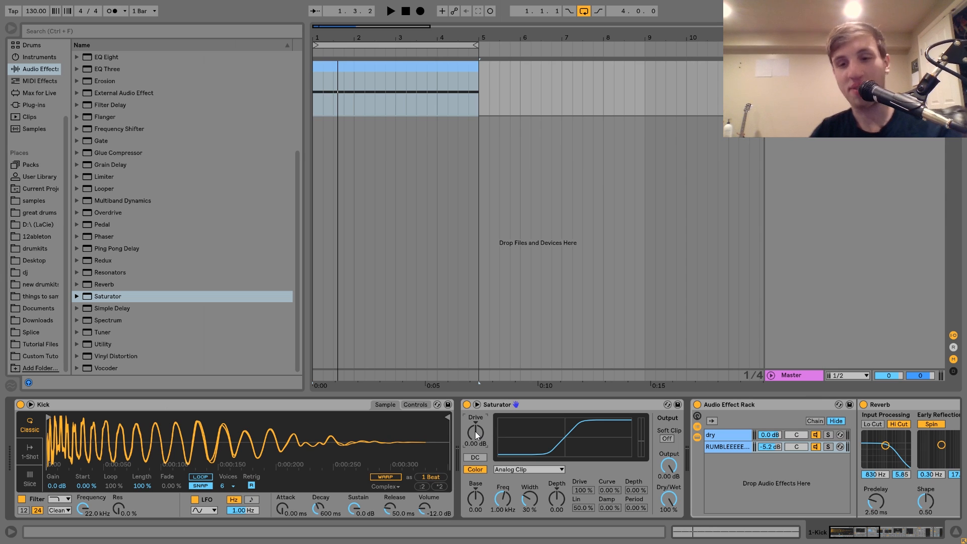
{"action": "scroll", "coordinate": [475, 434], "scroll_direction": "up", "scroll_amount": 1}
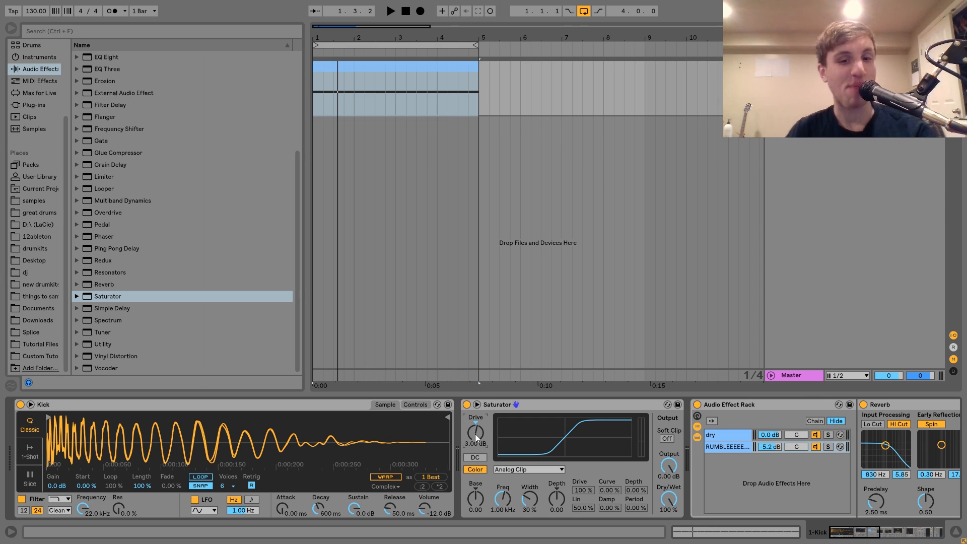
Step: Switch the Saturator to the Waveshaper curve and raise its Depth to 66.4% while listening
{"action": "left_click", "coordinate": [521, 470]}
{"action": "left_click", "coordinate": [517, 461]}
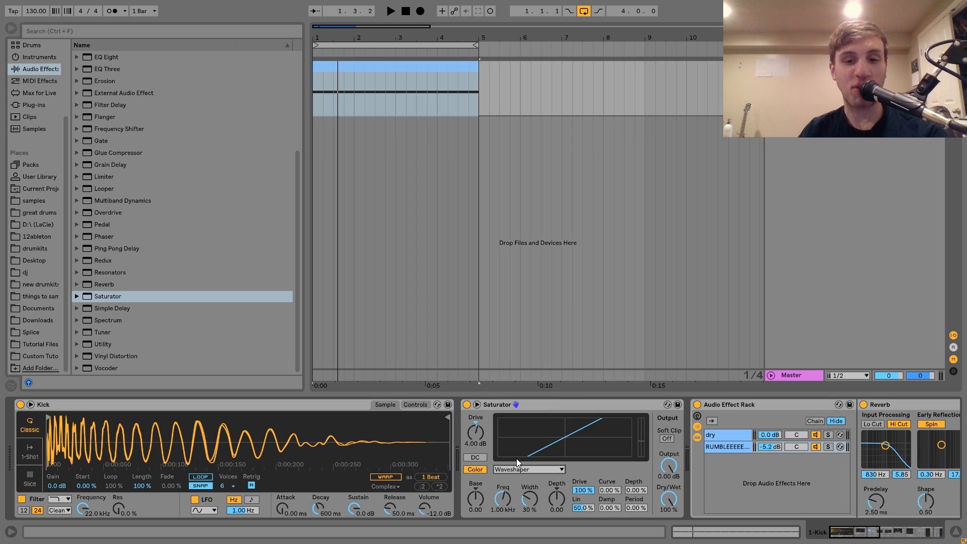
{"action": "left_click", "coordinate": [636, 490]}
{"action": "key", "text": "space"}
{"action": "mouse_move", "coordinate": [636, 490]}
{"action": "left_mouse_down"}
{"action": "mouse_move", "coordinate": [635, 451]}
{"action": "mouse_move", "coordinate": [635, 507]}
{"action": "left_mouse_up"}
{"action": "key", "text": "space"}
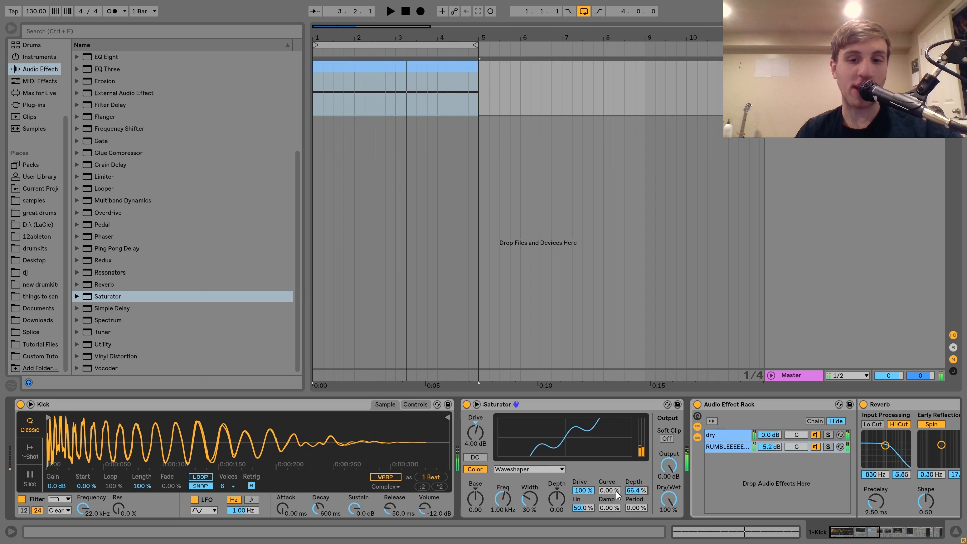
Step: Try higher Waveshaper Curve amounts during playback and settle on 5.00%
{"action": "key", "text": "space"}
{"action": "scroll", "coordinate": [613, 491], "scroll_direction": "up", "scroll_amount": 5}
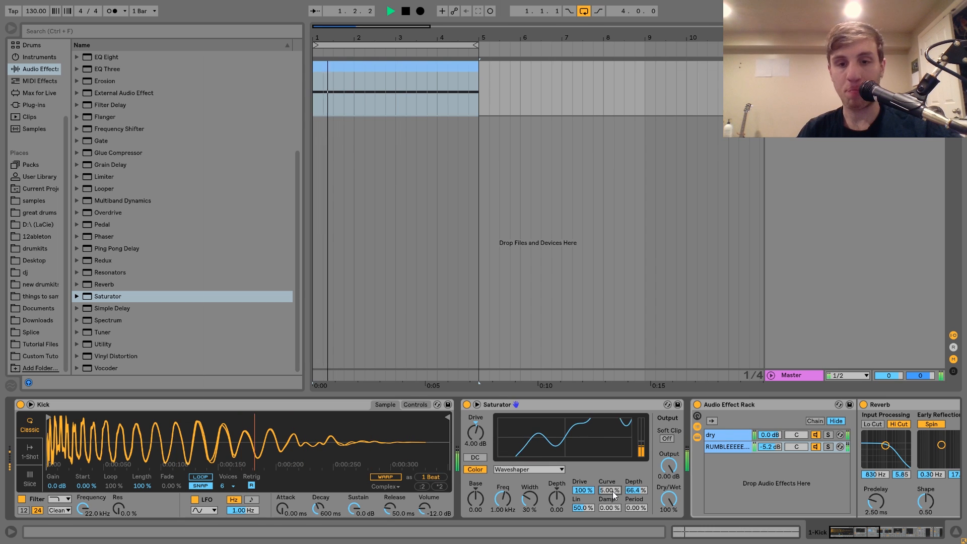
{"action": "scroll", "coordinate": [613, 492], "scroll_direction": "up", "scroll_amount": 10}
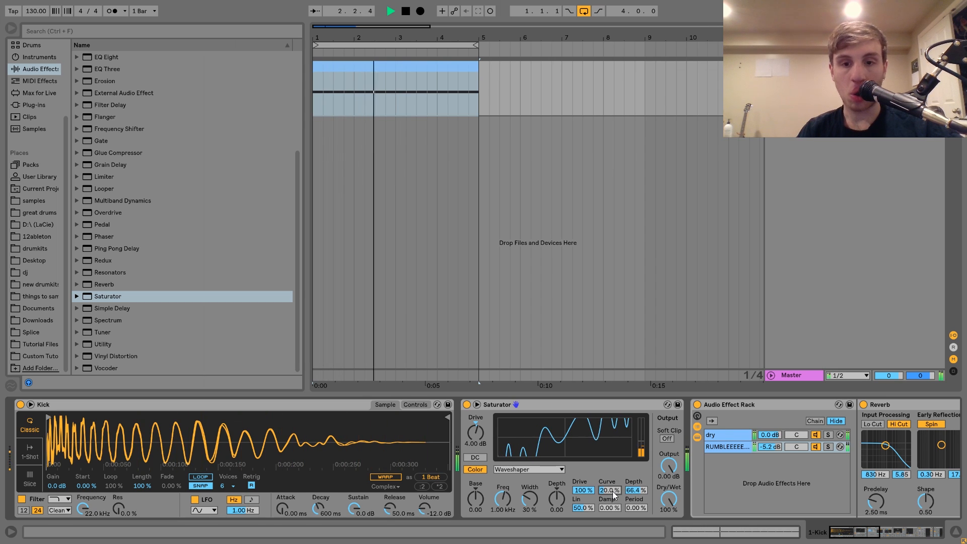
{"action": "scroll", "coordinate": [612, 491], "scroll_direction": "down", "scroll_amount": 6}
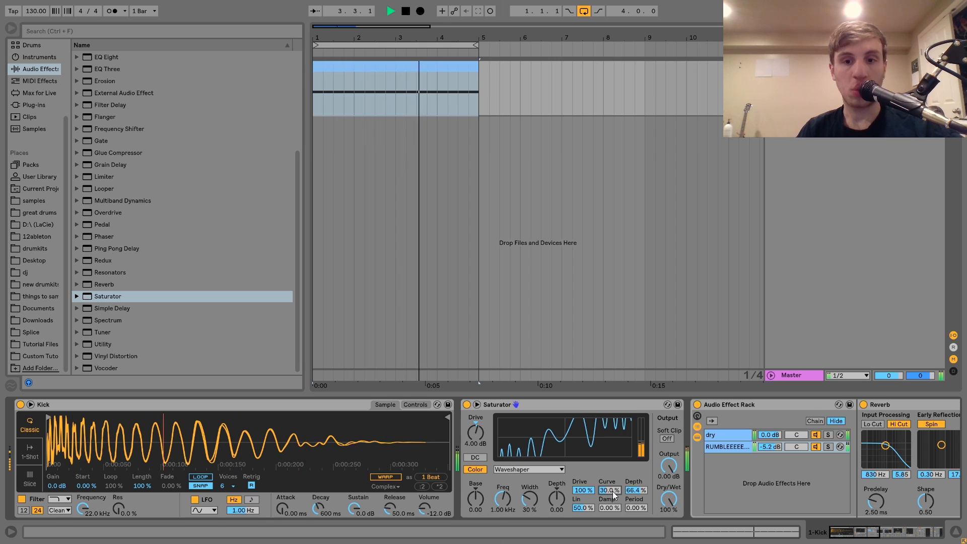
{"action": "scroll", "coordinate": [612, 491], "scroll_direction": "down", "scroll_amount": 6}
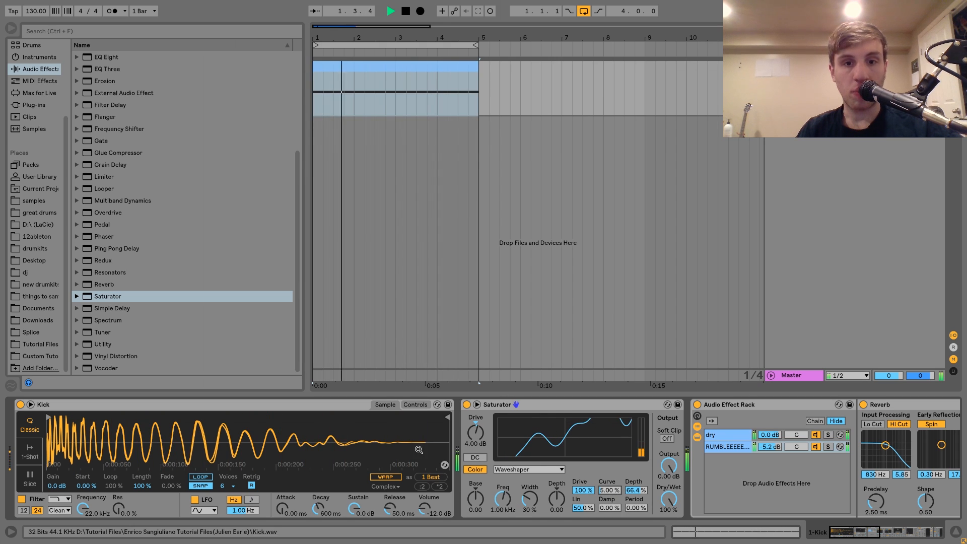
Step: Transpose the Kick Simpler by -1 st while listening, and stop playback
{"action": "left_click", "coordinate": [413, 406]}
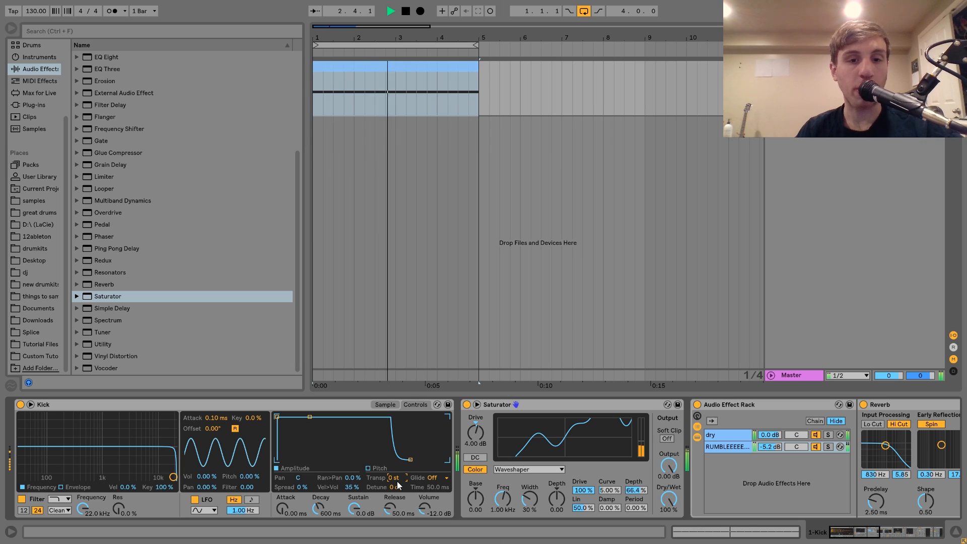
{"action": "left_click_drag", "start_coordinate": [397, 478], "coordinate": [397, 482]}
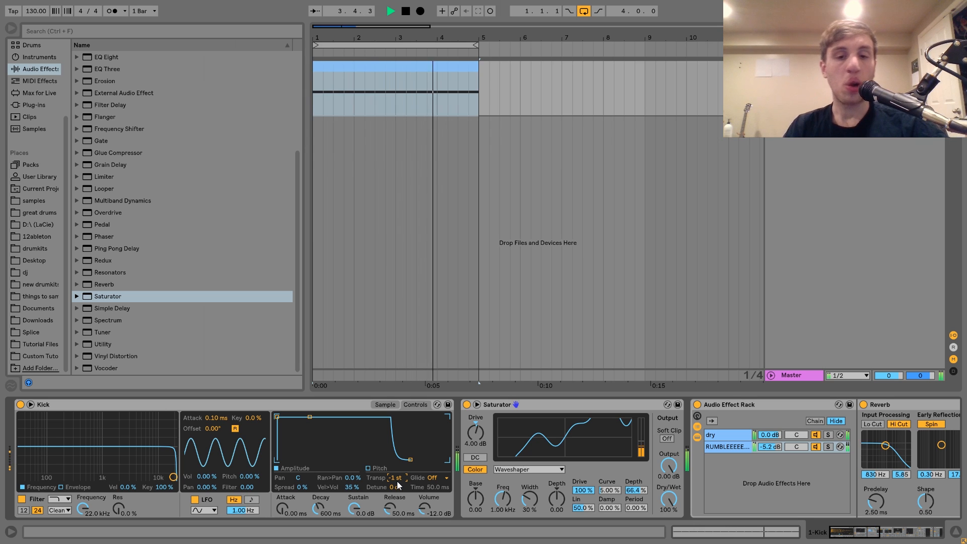
{"action": "key", "text": "space"}
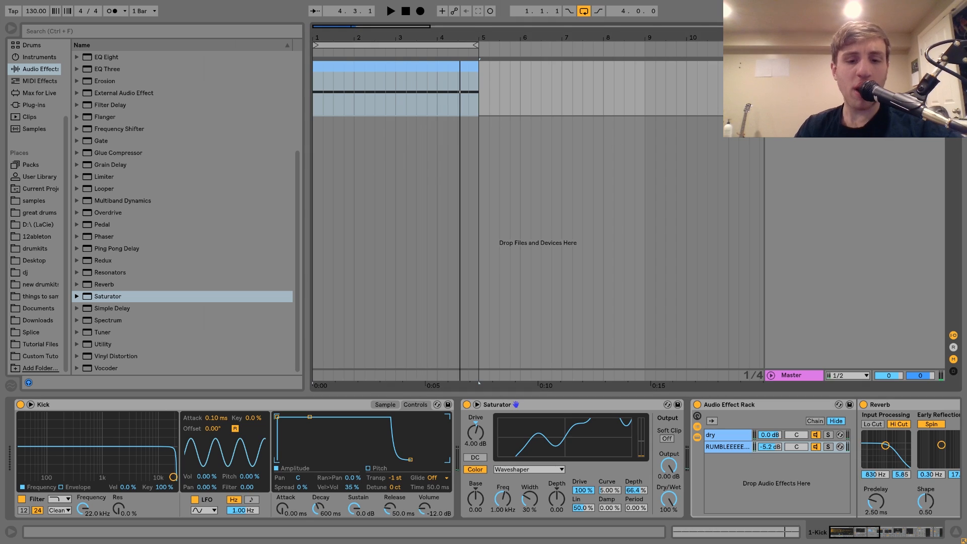
Step: Create a new MIDI track and expand the Filth On Acid Tutorial Files folder in place of the Enrico Sangiuliano one
{"action": "key", "text": "ctrl+shift+t"}
{"action": "left_click", "coordinate": [43, 344]}
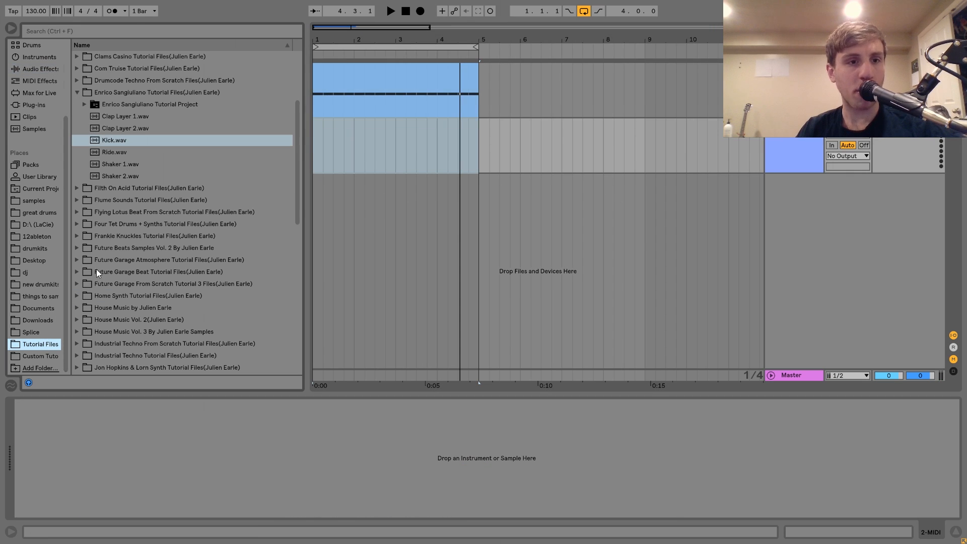
{"action": "left_click", "coordinate": [77, 93]}
{"action": "left_click", "coordinate": [77, 104]}
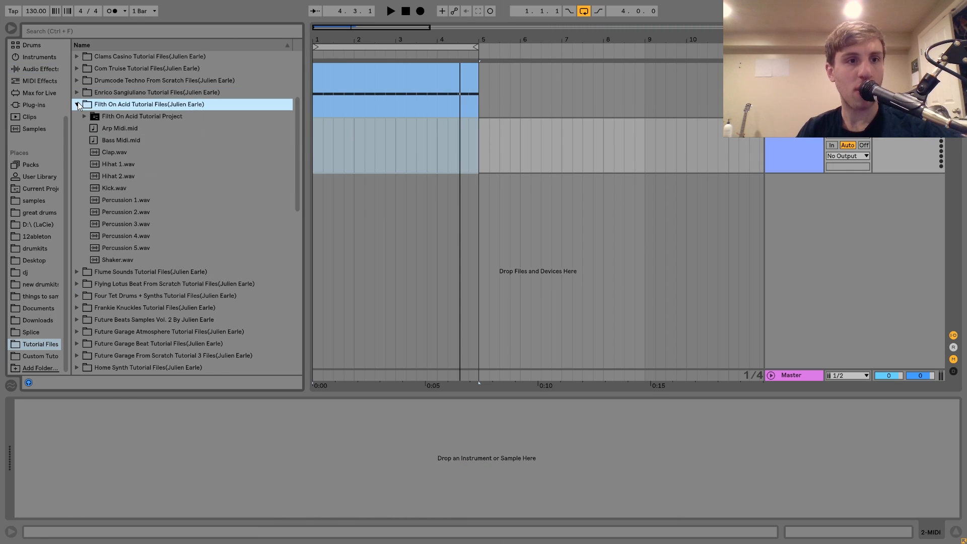
Step: Audition samples in the Filth On Acid folder and load Hihat 1.wav onto the new MIDI track
{"action": "left_click", "coordinate": [110, 165]}
{"action": "key", "text": "Down"}
{"action": "key", "text": "Down"}
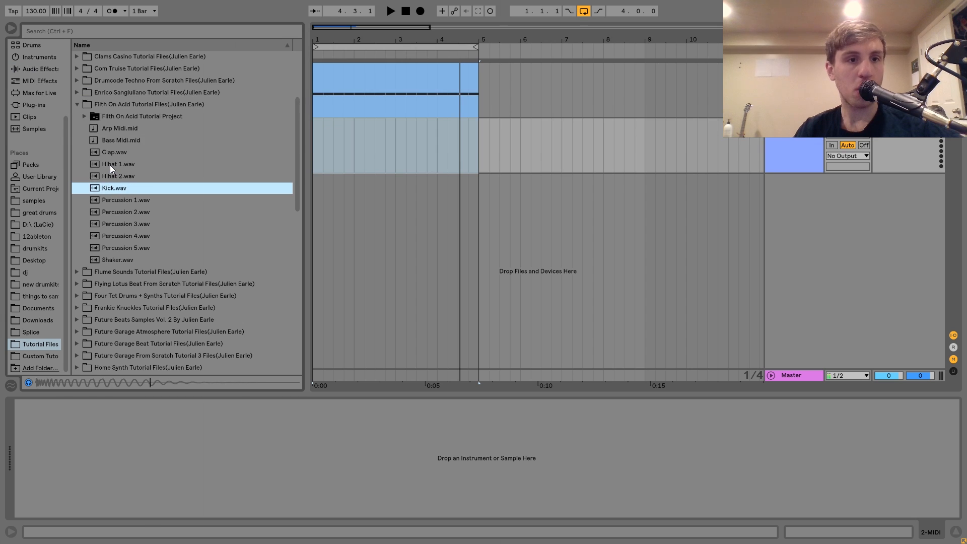
{"action": "key", "text": "Up"}
{"action": "key", "text": "Up"}
{"action": "double_click", "coordinate": [109, 165]}
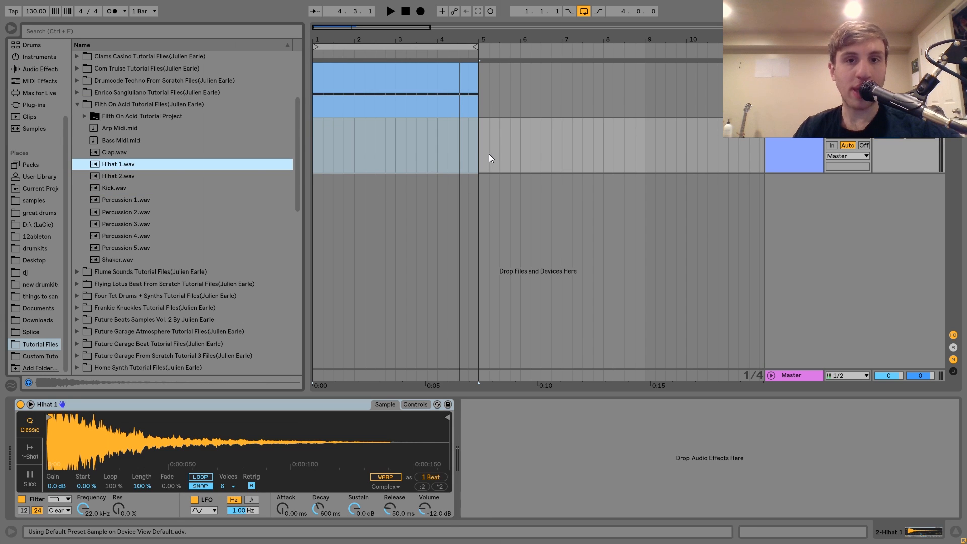
Step: Create an empty MIDI clip across bars 1 to 4 on the hi-hat track and try the sample from the computer keyboard
{"action": "left_click_drag", "start_coordinate": [489, 153], "coordinate": [280, 146]}
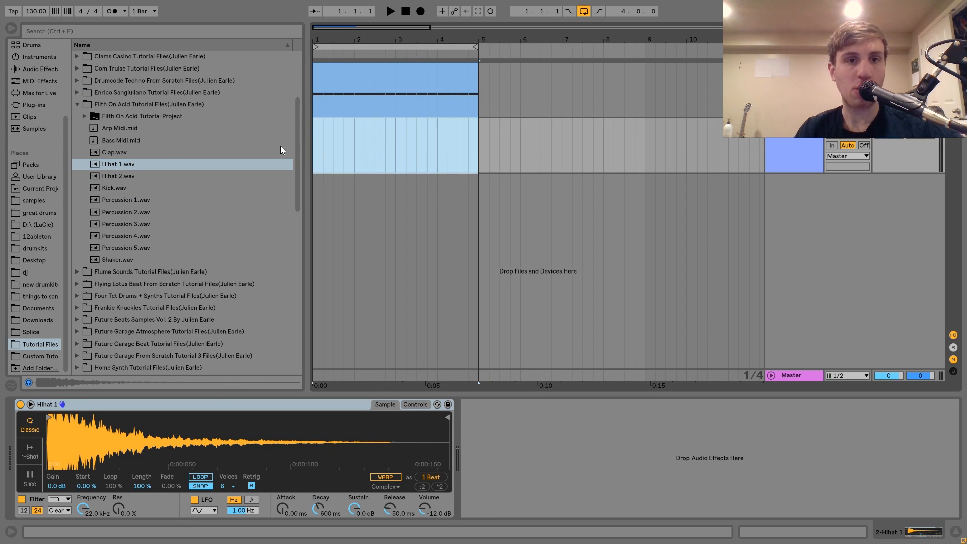
{"action": "key", "text": "ctrl+shift+m"}
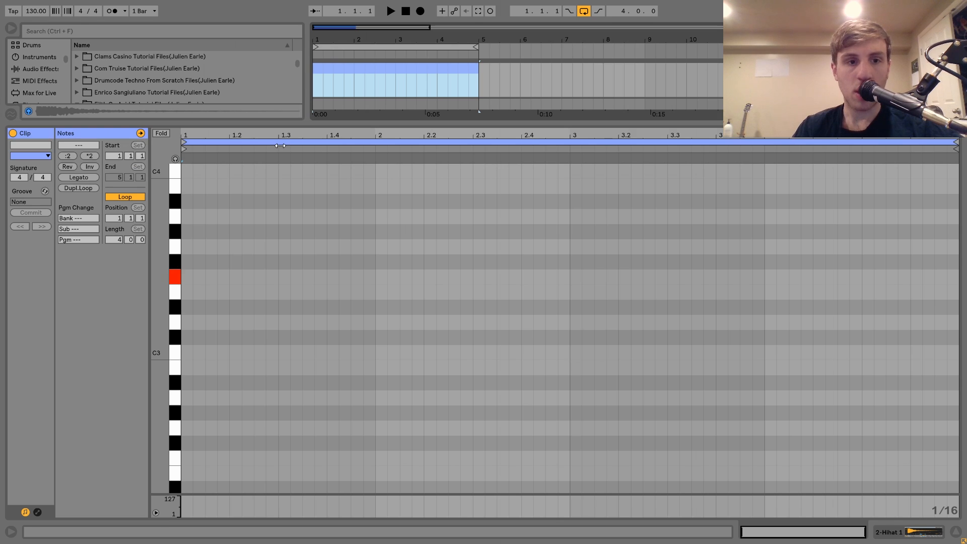
{"action": "key", "text": "g"}
{"action": "key", "text": "g"}
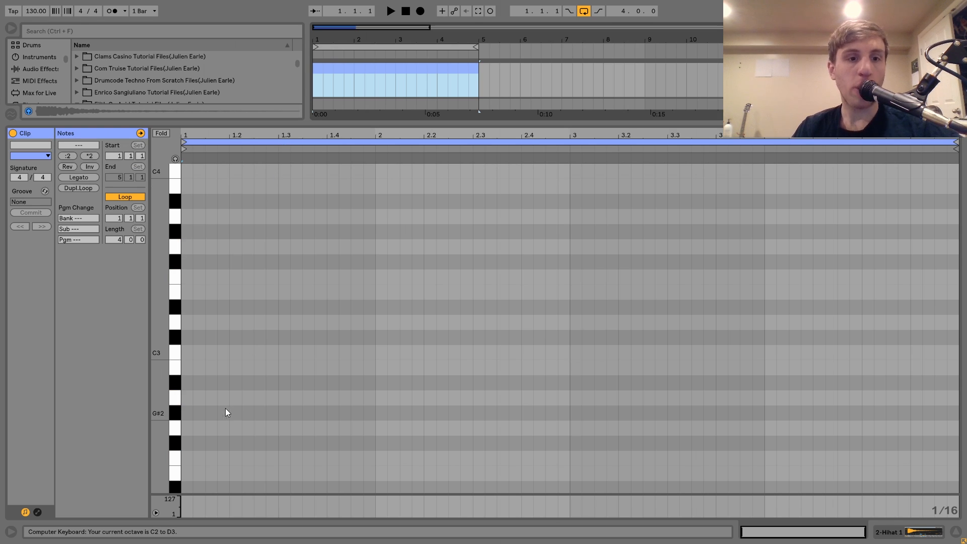
Step: Fill the four-bar hi-hat clip with continuous 1/16 notes on A2 and select all of them
{"action": "double_click", "coordinate": [186, 397]}
{"action": "key", "text": "ctrl+d"}
{"action": "key", "text": "ctrl+d"}
{"action": "key", "text": "ctrl+d"}
{"action": "key", "text": "ctrl+d"}
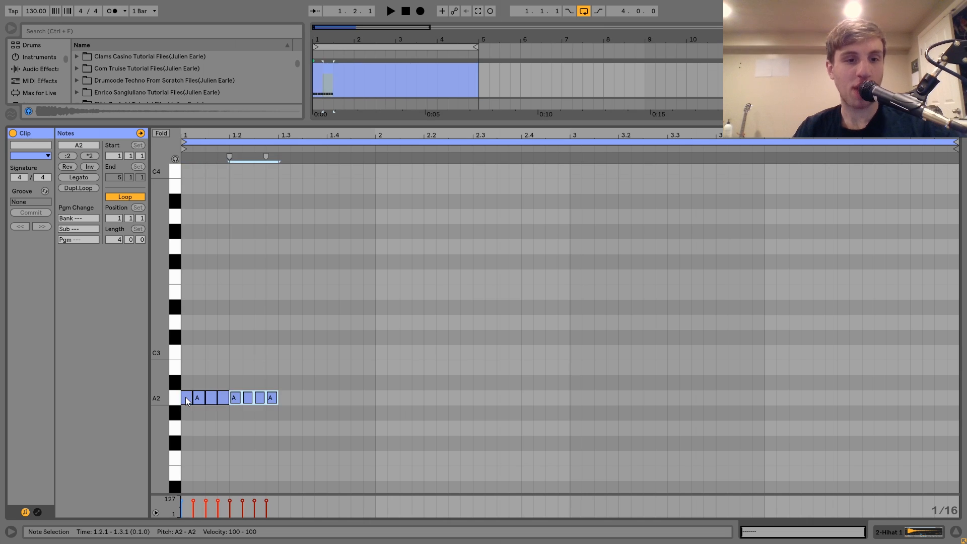
{"action": "key", "text": "ctrl+d"}
{"action": "key", "text": "ctrl+d"}
{"action": "key", "text": "ctrl+a"}
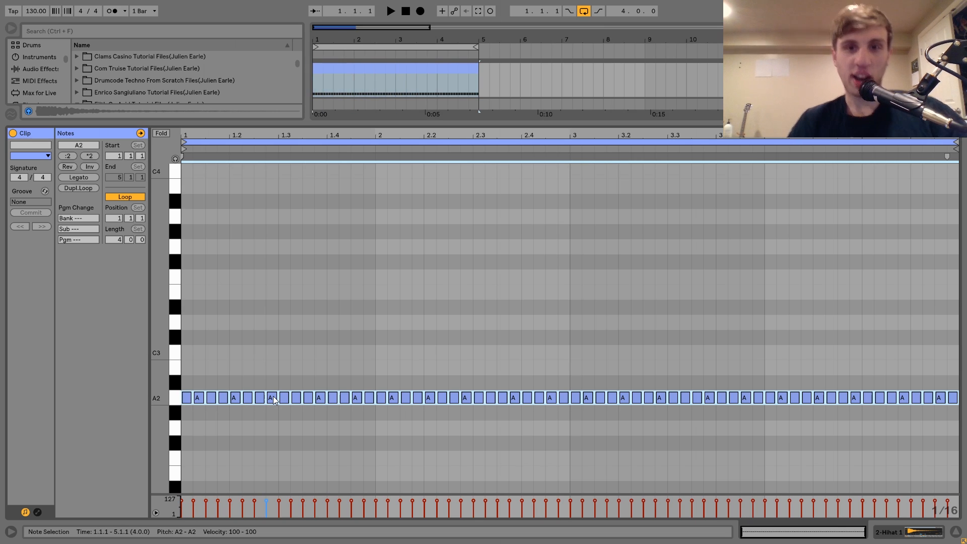
Step: Play the loop and lower the Hihat 1 track's volume to about -12.5 dB
{"action": "key", "text": "space"}
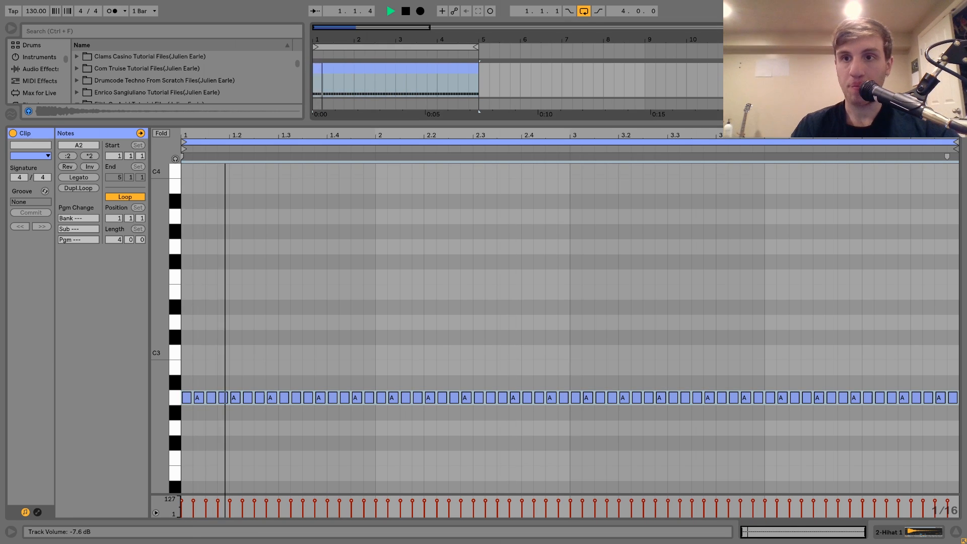
{"action": "key", "text": "shift+Tab"}
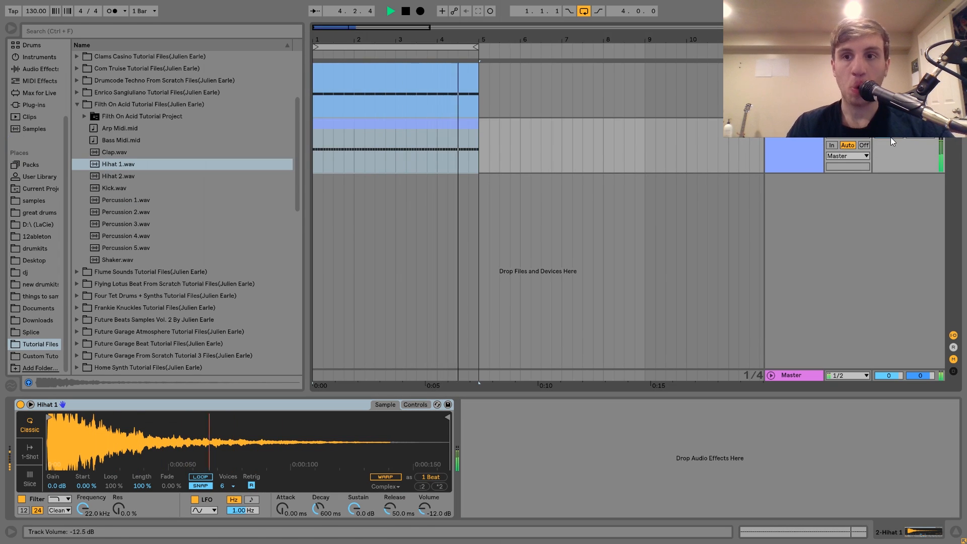
{"action": "key", "text": "space"}
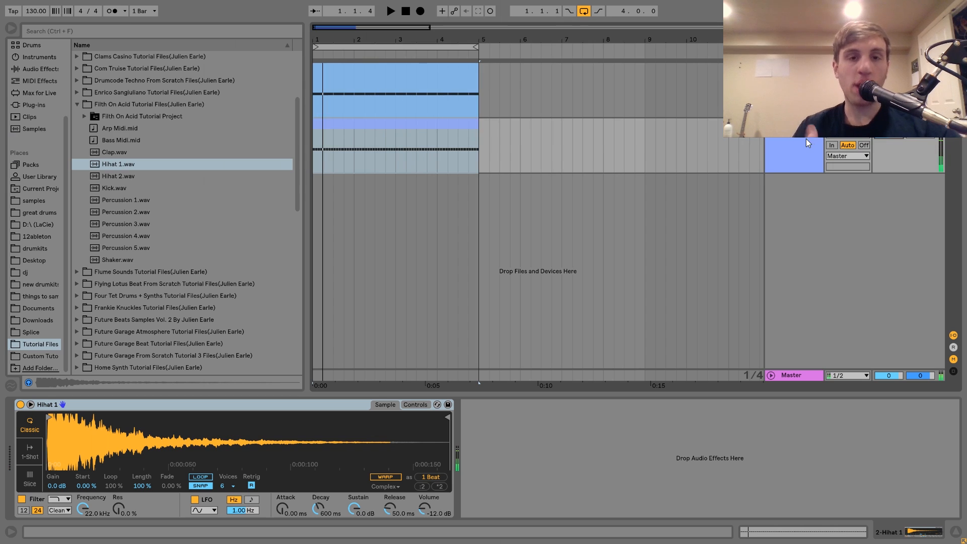
Step: Create a third MIDI track, load Hihat 2.wav onto it, normalize the sample's volume and try the sound
{"action": "key", "text": "ctrl+shift+t"}
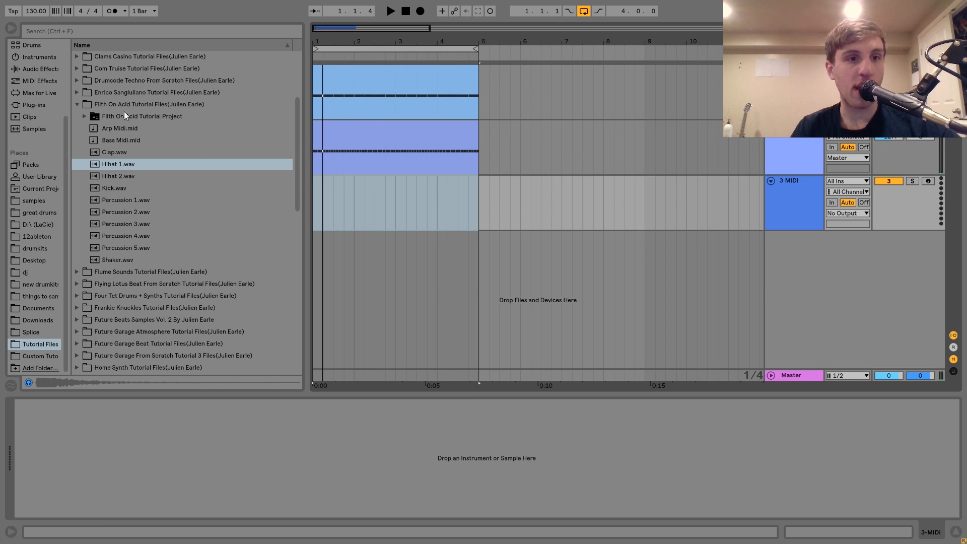
{"action": "double_click", "coordinate": [123, 177]}
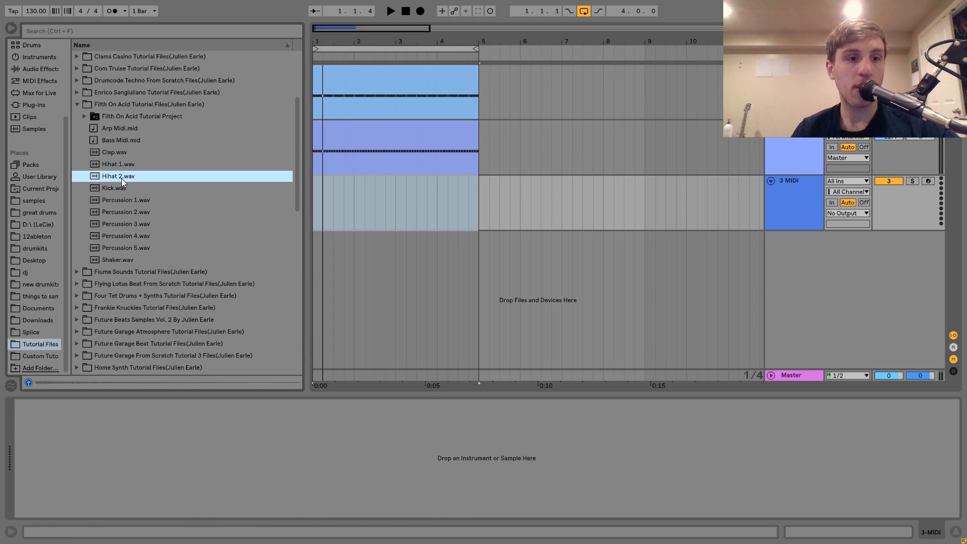
{"action": "right_click", "coordinate": [265, 455]}
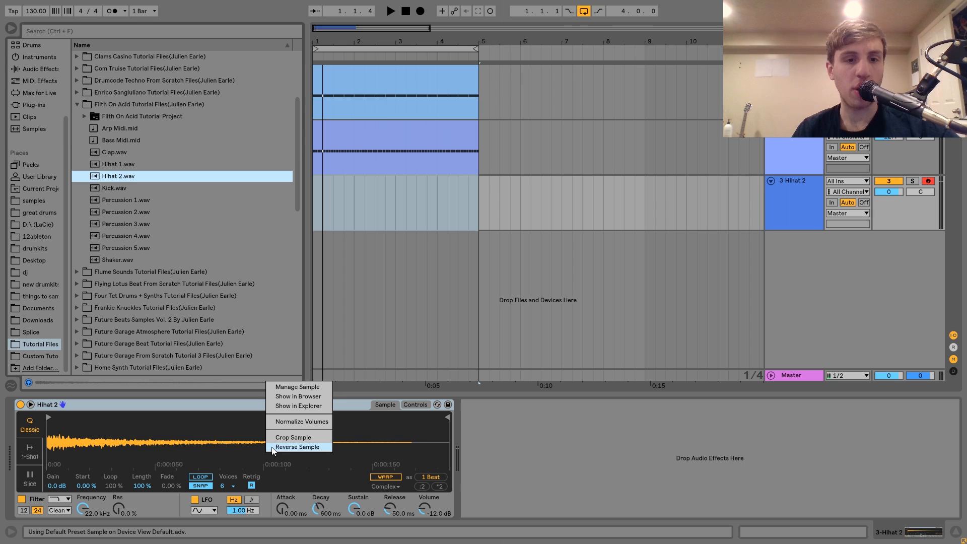
{"action": "left_click", "coordinate": [292, 422]}
{"action": "key", "text": "a"}
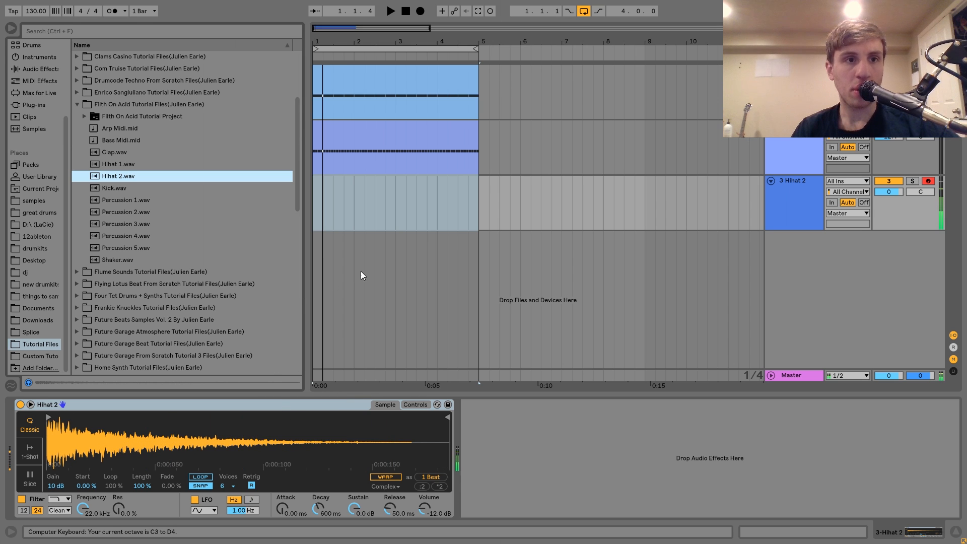
Step: Create an empty MIDI clip across bars 1 to 4 on the Hihat 2 track and place an eighth-long C3 note at 1.1.3
{"action": "left_click_drag", "start_coordinate": [481, 202], "coordinate": [291, 204]}
{"action": "key", "text": "ctrl+shift+m"}
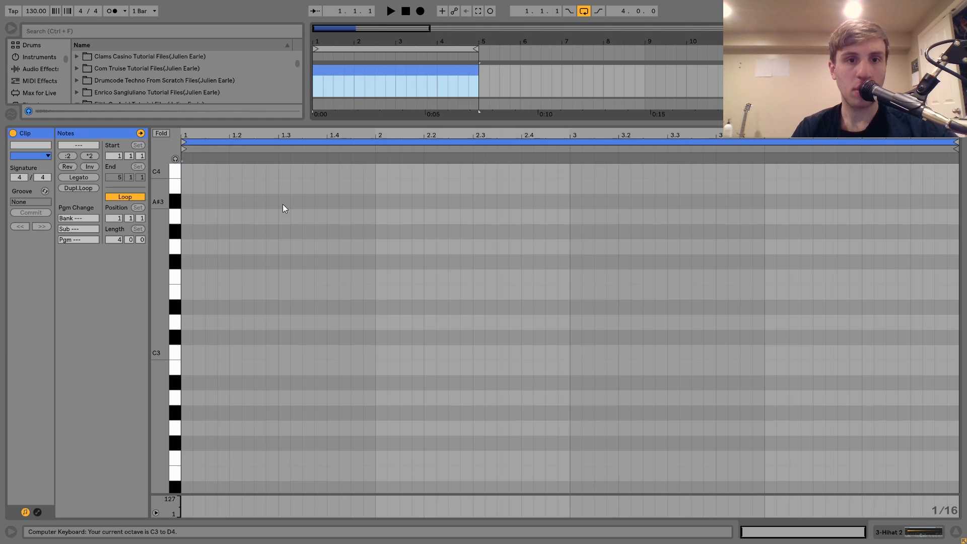
{"action": "key", "text": "a"}
{"action": "double_click", "coordinate": [211, 352]}
{"action": "key", "text": "shift+Right"}
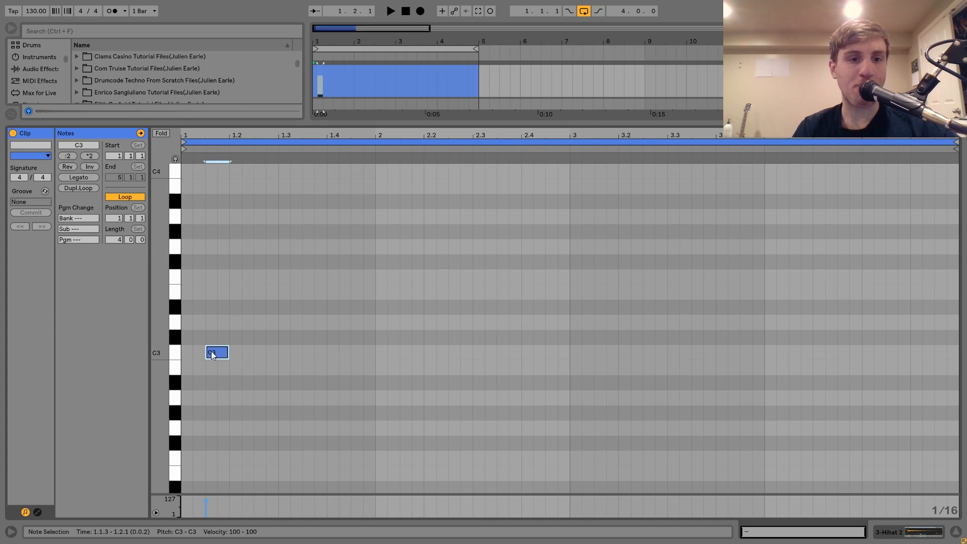
Step: Repeat the C3 note on every offbeat through the four-bar clip and set the Hihat 2 track's volume to -5.2 dB during playback
{"action": "key", "text": "ctrl+d"}
{"action": "key", "text": "Right"}
{"action": "key", "text": "Right"}
{"action": "key", "text": "ctrl+a"}
{"action": "key", "text": "ctrl+d"}
{"action": "key", "text": "Right"}
{"action": "key", "text": "Right"}
{"action": "key", "text": "ctrl+a"}
{"action": "key", "text": "ctrl+d"}
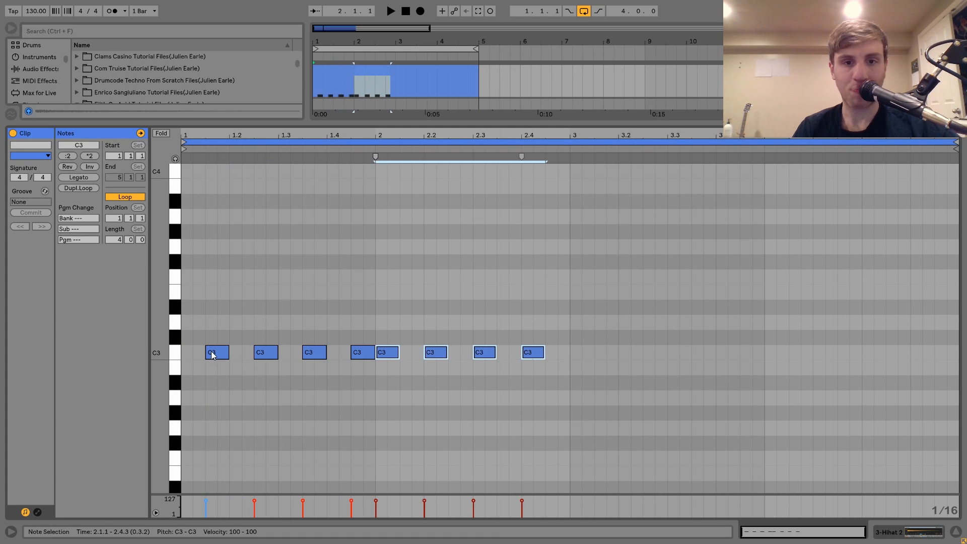
{"action": "key", "text": "Right"}
{"action": "key", "text": "Right"}
{"action": "key", "text": "ctrl+a"}
{"action": "key", "text": "ctrl+d"}
{"action": "key", "text": "space"}
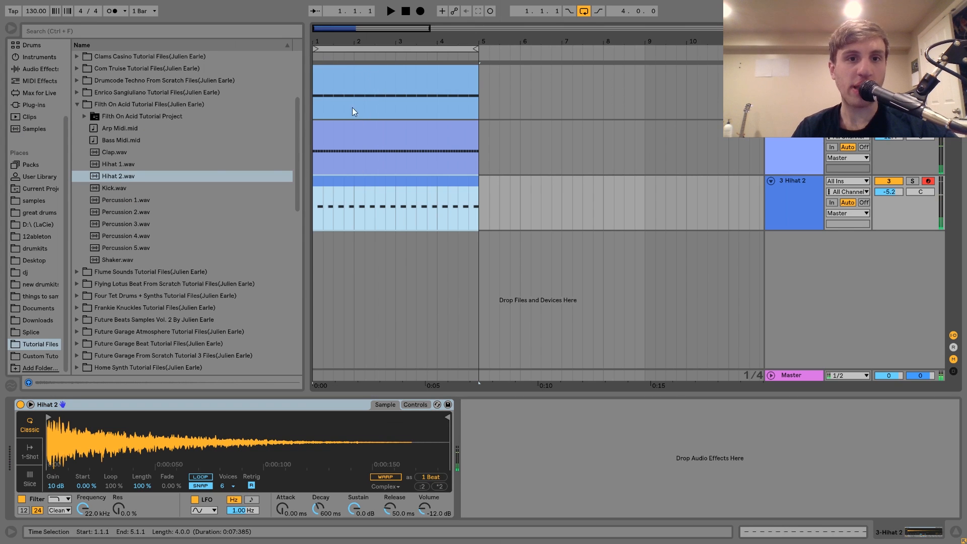
Step: Duplicate the clips of all three tracks into bars 5 to 8 and set the loop to the full eight bars
{"action": "left_click", "coordinate": [347, 70]}
{"action": "key", "text": "ctrl+d"}
{"action": "key", "text": "ctrl+l"}
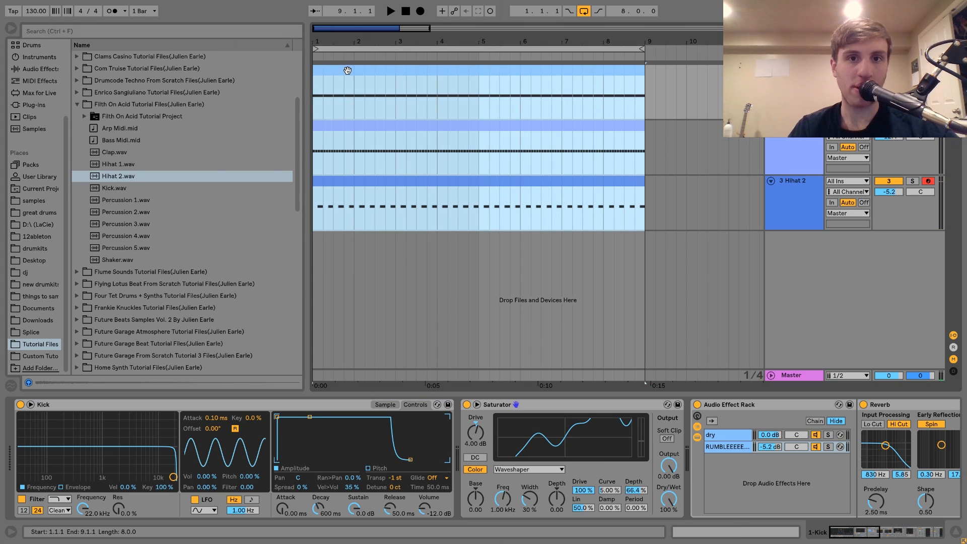
Step: Play the loop and set the track volumes to -4.6 dB for Hihat 2 and -12.4 dB for Hihat 1
{"action": "key", "text": "space"}
{"action": "left_click", "coordinate": [362, 187]}
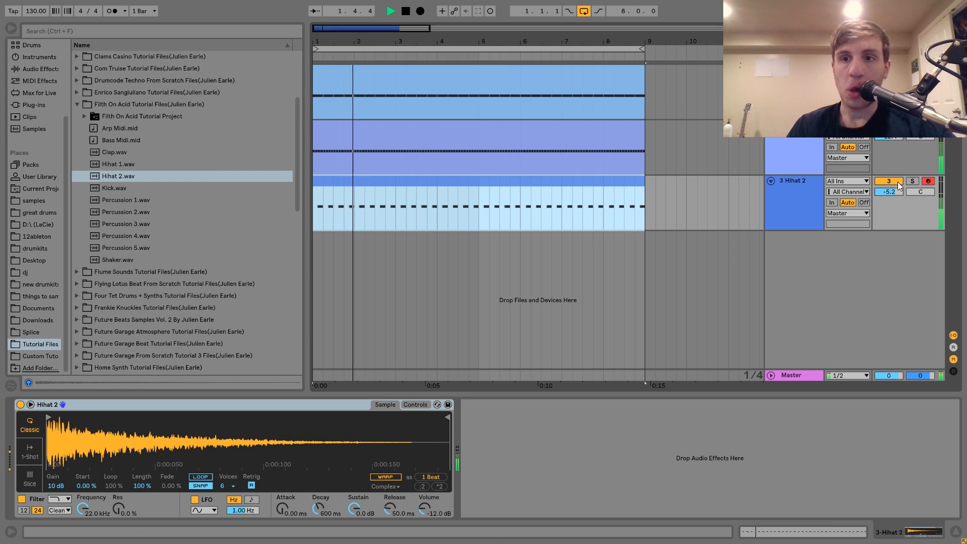
{"action": "left_click_drag", "start_coordinate": [889, 191], "coordinate": [889, 188]}
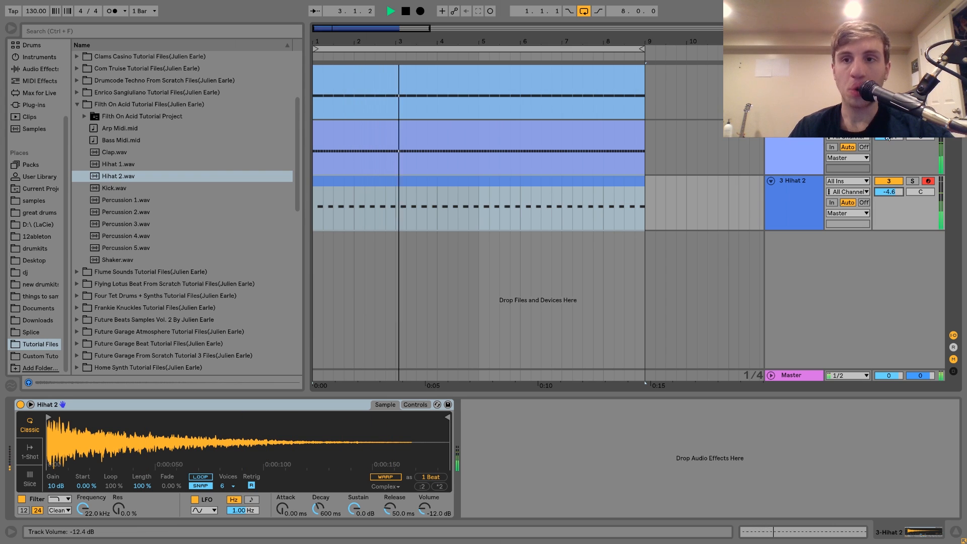
{"action": "key", "text": "space"}
Step: Play the beat again and raise the Hihat 2 track's volume to -2.2 dB
{"action": "left_click", "coordinate": [789, 197]}
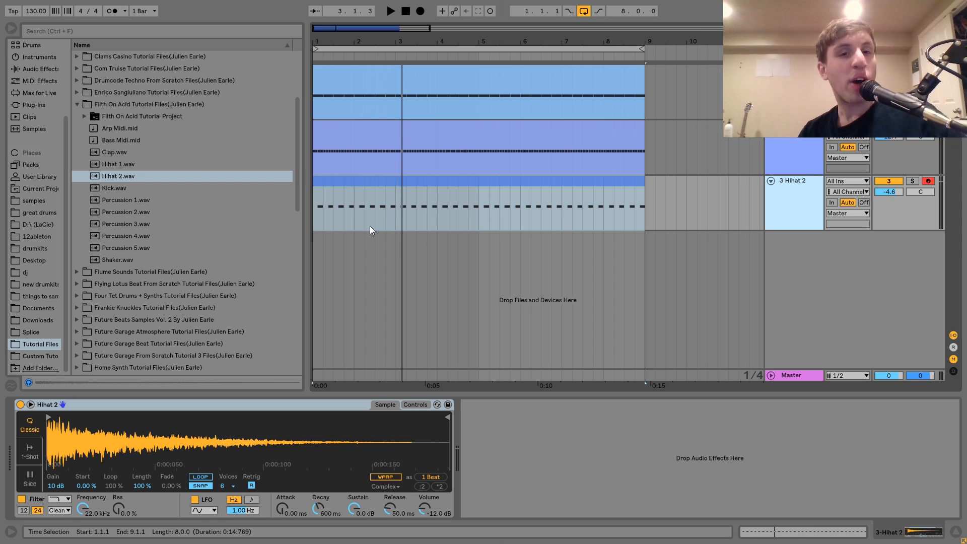
{"action": "key", "text": "space"}
{"action": "scroll", "coordinate": [200, 190], "scroll_direction": "up", "scroll_amount": 5}
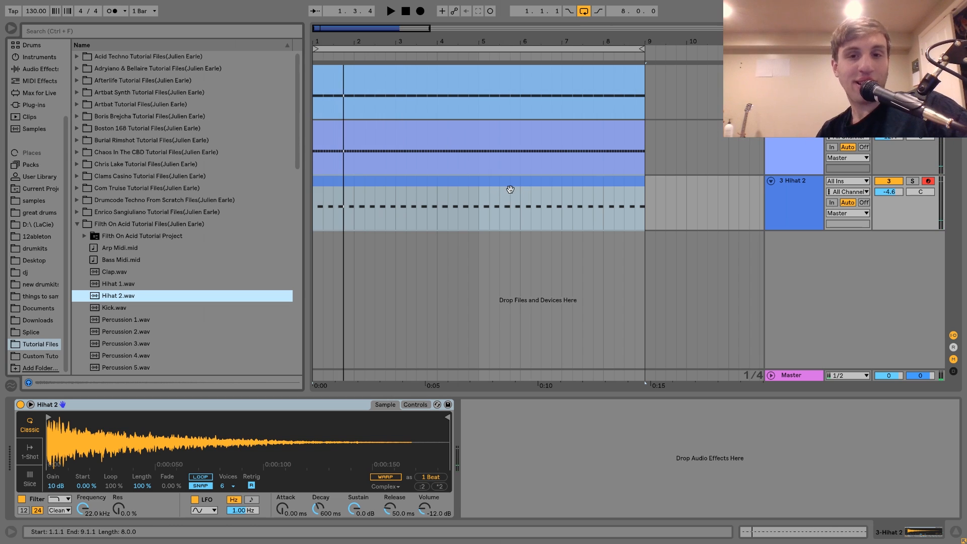
{"action": "key", "text": "space"}
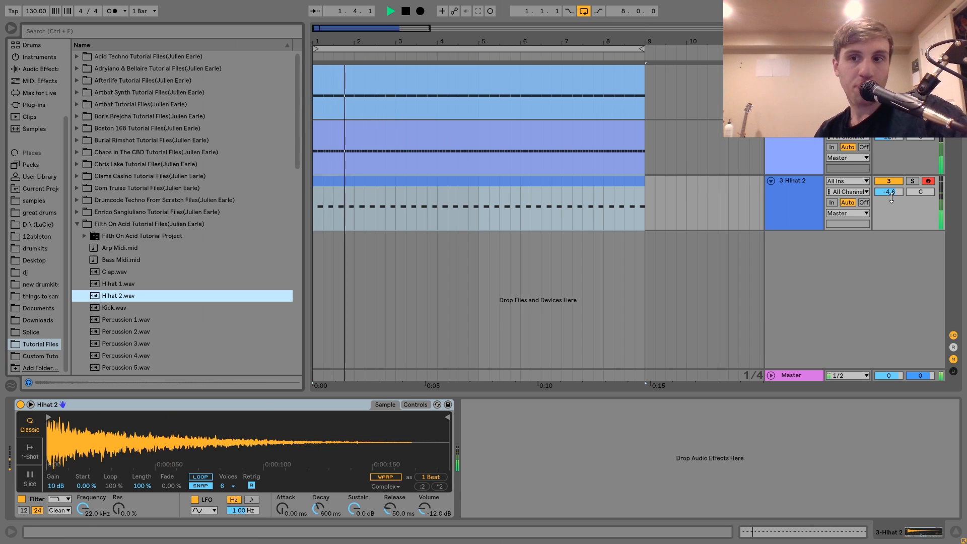
{"action": "left_click_drag", "start_coordinate": [889, 192], "coordinate": [889, 184]}
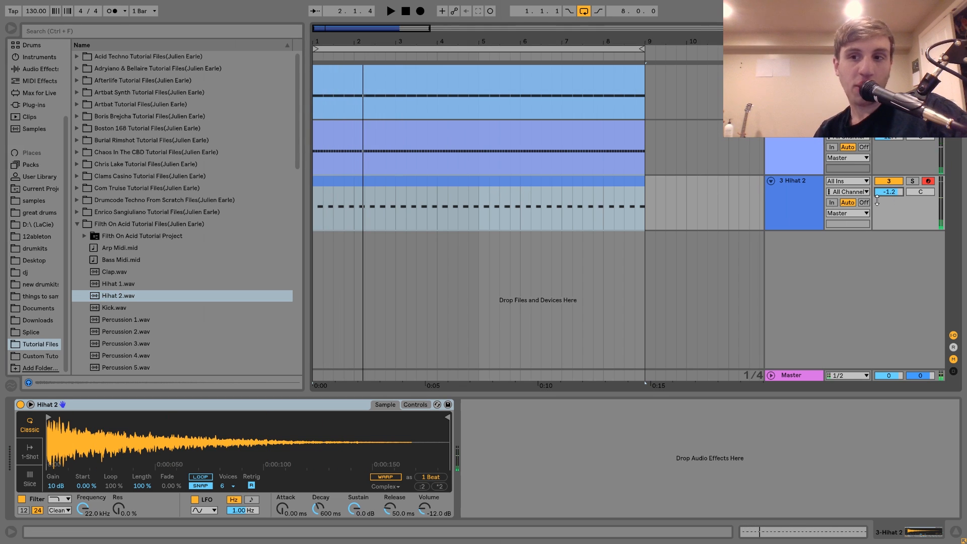
Step: Duplicate the Hihat 2 track and look through the Boston 168 Tutorial Files folder for another sample
{"action": "key", "text": "ctrl+d"}
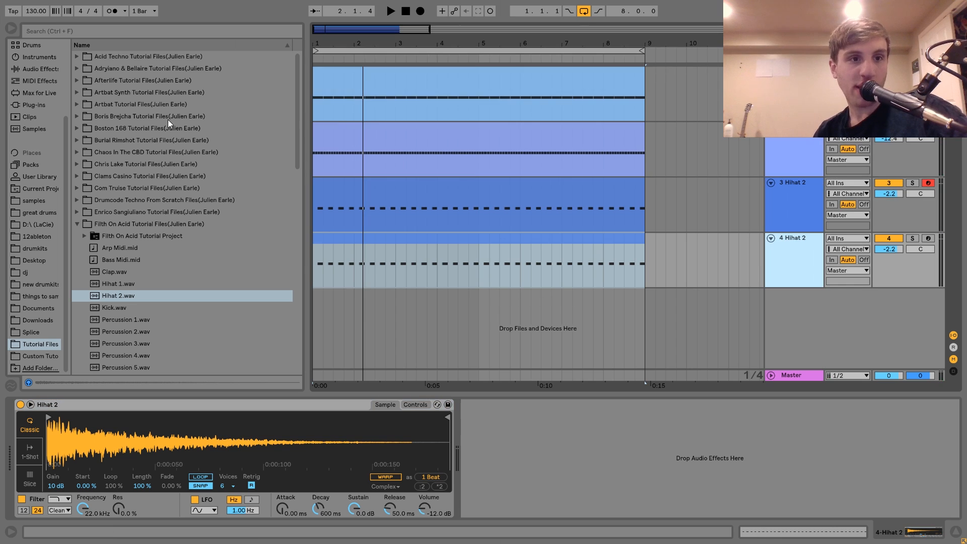
{"action": "right_click", "coordinate": [168, 120]}
{"action": "left_click", "coordinate": [145, 122]}
{"action": "key", "text": "Down"}
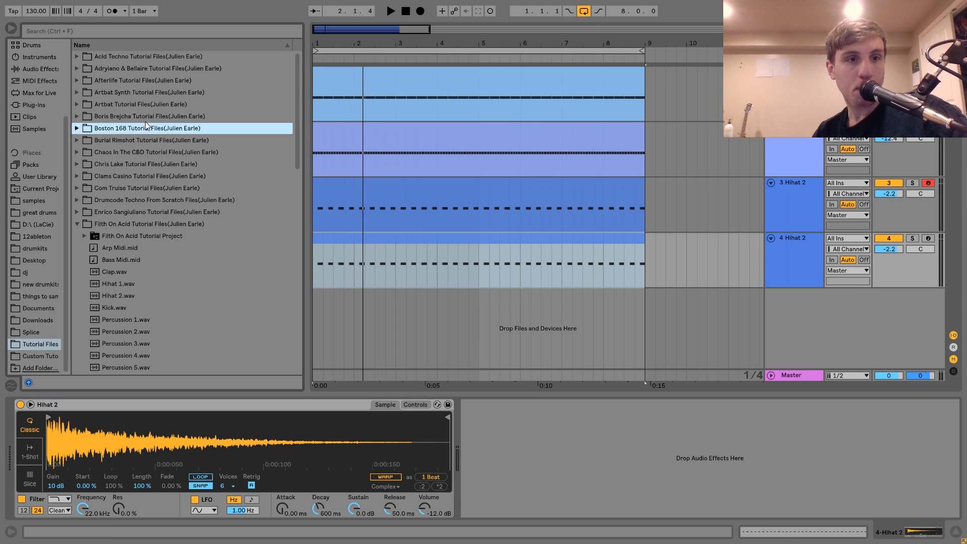
{"action": "key", "text": "Right"}
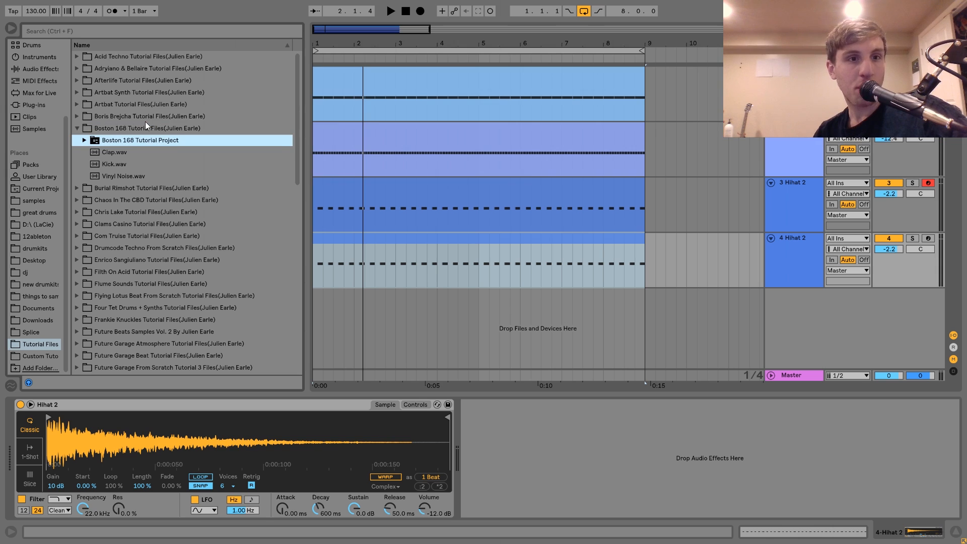
{"action": "key", "text": "Left"}
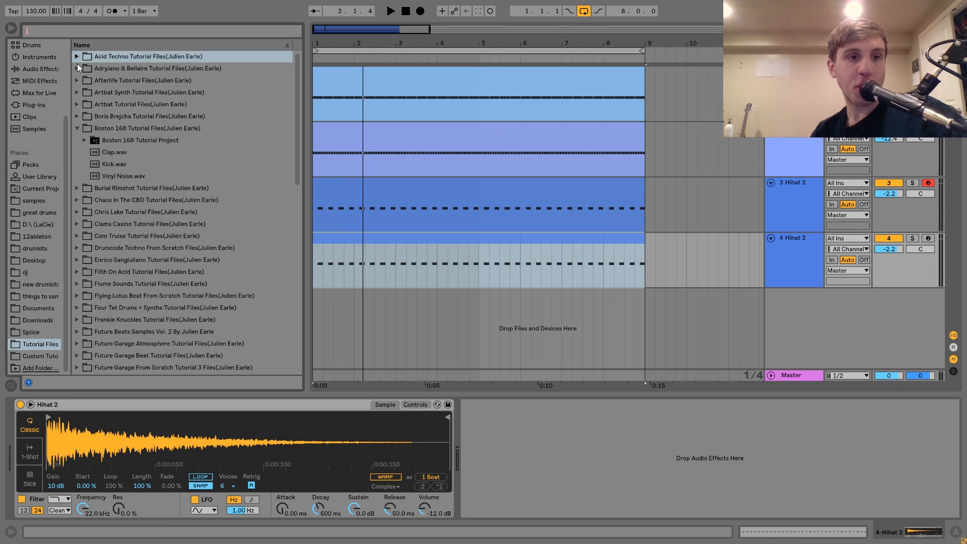
Step: Audition samples in the Acid Techno Tutorial Files folder and replace the duplicated track's sample with Shaker 1.wav
{"action": "key", "text": "Right"}
{"action": "key", "text": "Right"}
{"action": "key", "text": "Down"}
{"action": "key", "text": "Down"}
{"action": "key", "text": "Down"}
{"action": "key", "text": "Down"}
{"action": "key", "text": "Down"}
{"action": "key", "text": "Down"}
{"action": "key", "text": "Down"}
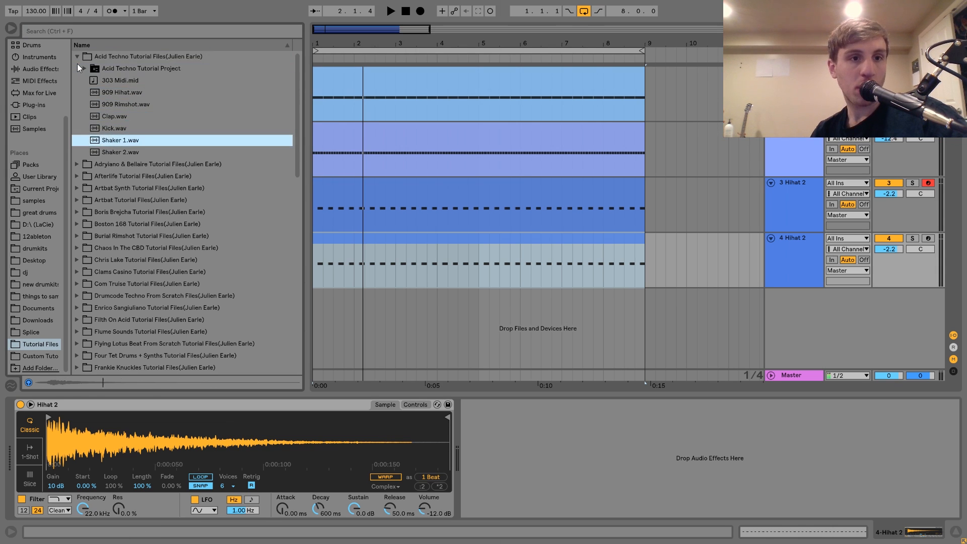
{"action": "key", "text": "Up"}
{"action": "key", "text": "Return"}
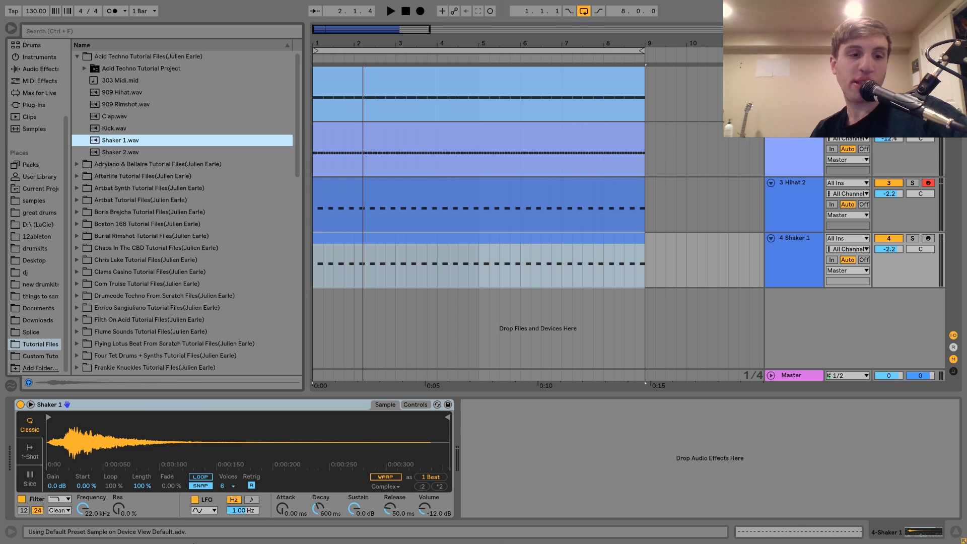
Step: Set the Shaker 1 track's volume to -1.7 dB during playback and listen to it soloed
{"action": "key", "text": "space"}
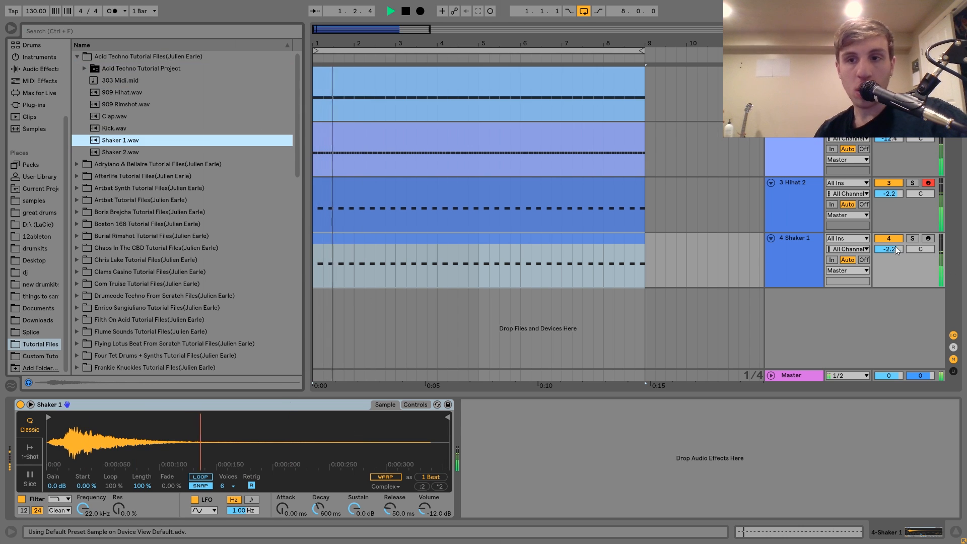
{"action": "scroll", "coordinate": [895, 245], "scroll_direction": "up", "scroll_amount": 2}
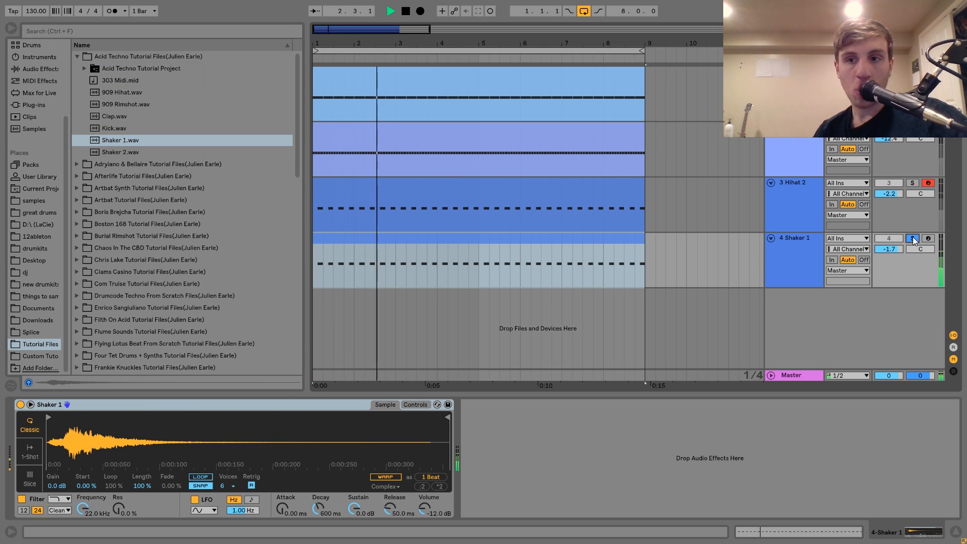
{"action": "left_click", "coordinate": [913, 238]}
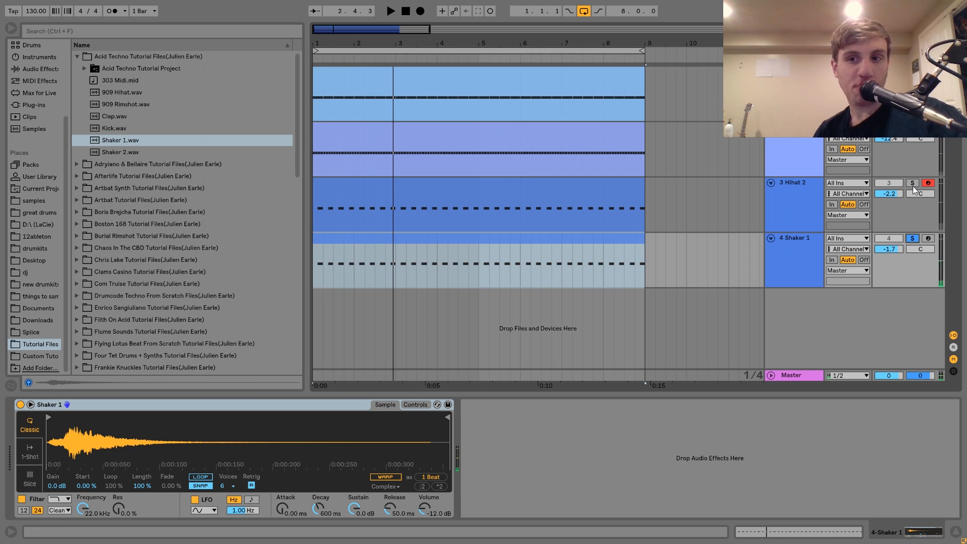
Step: Listen to Hihat 2 soloed, add Shaker 1 to the solo for comparison, and play the full beat unsoloed
{"action": "left_click", "coordinate": [809, 186]}
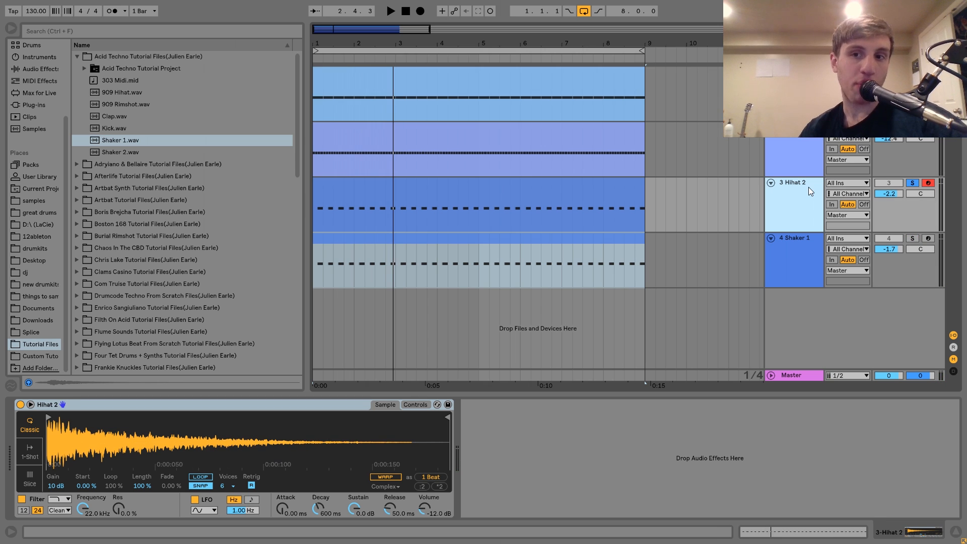
{"action": "key", "text": "space"}
{"action": "left_click", "coordinate": [912, 239]}
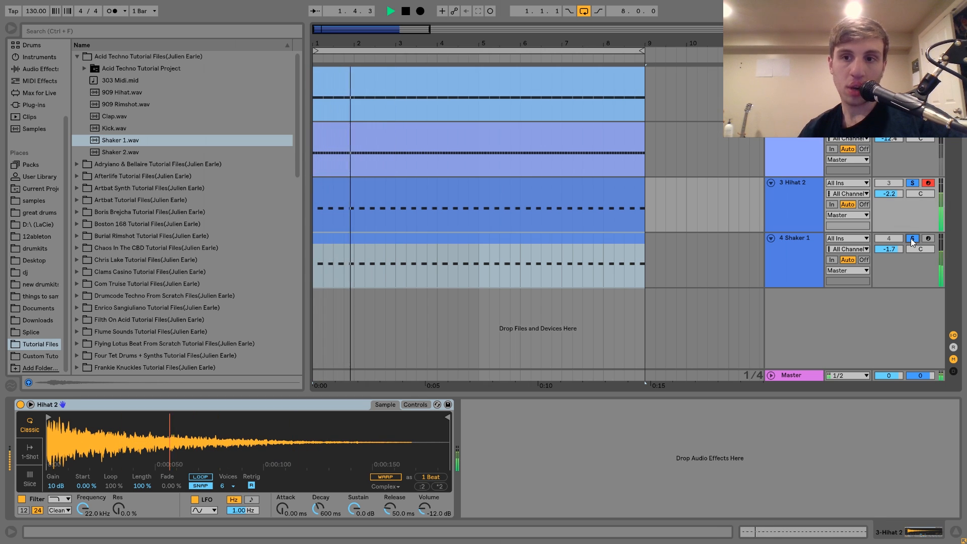
{"action": "key", "text": "space"}
{"action": "left_click", "coordinate": [910, 239]}
{"action": "key", "text": "space"}
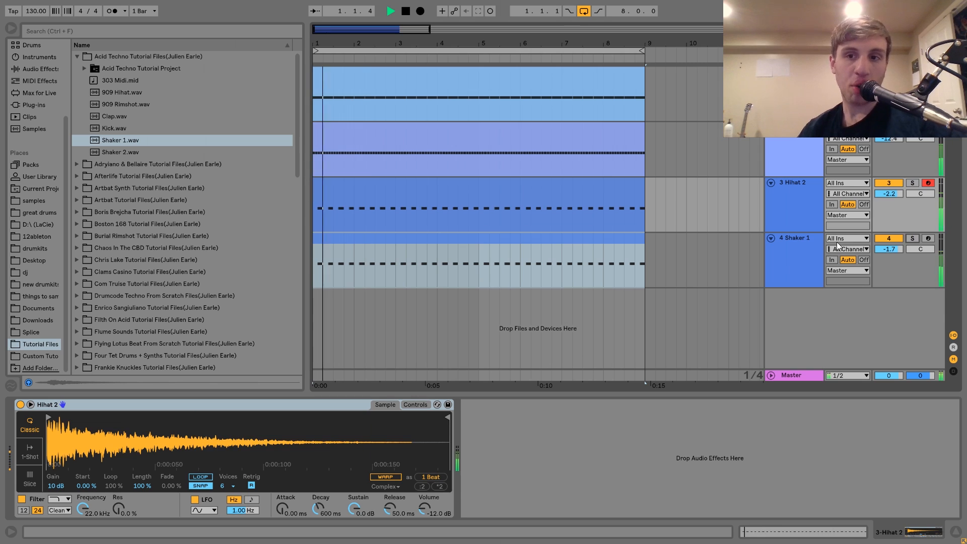
Step: Group the Hihat 1, Hihat 2 and Shaker 1 tracks
{"action": "left_click", "coordinate": [797, 242]}
{"action": "left_click", "coordinate": [790, 141], "text": "shift"}
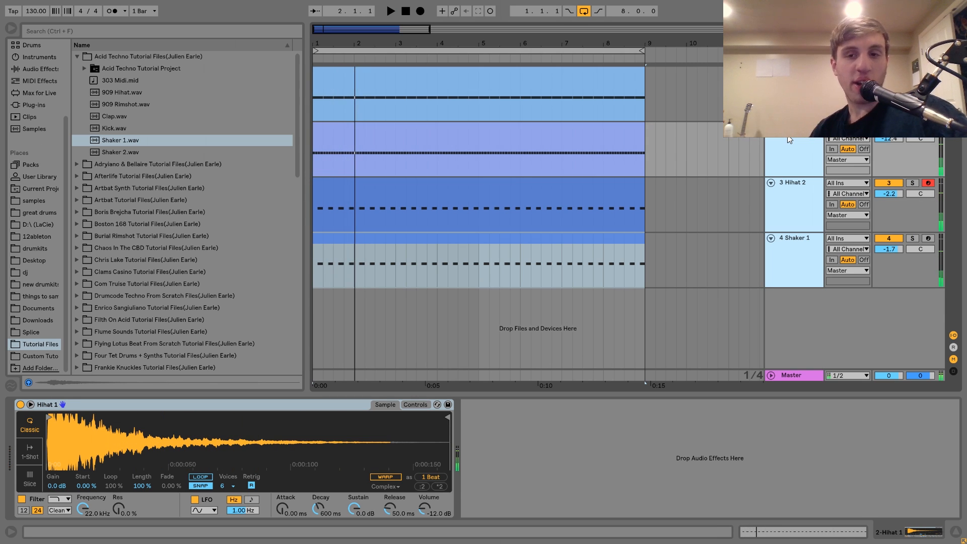
{"action": "key", "text": "ctrl+g"}
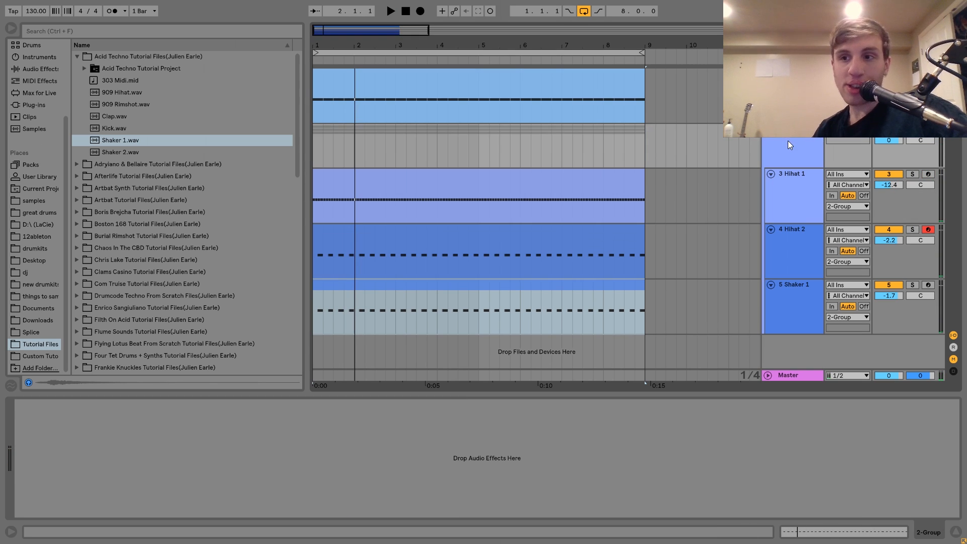
Step: Set the hi-hat group's volume to -1.8 dB and check it against the kick in playback
{"action": "left_click", "coordinate": [790, 138]}
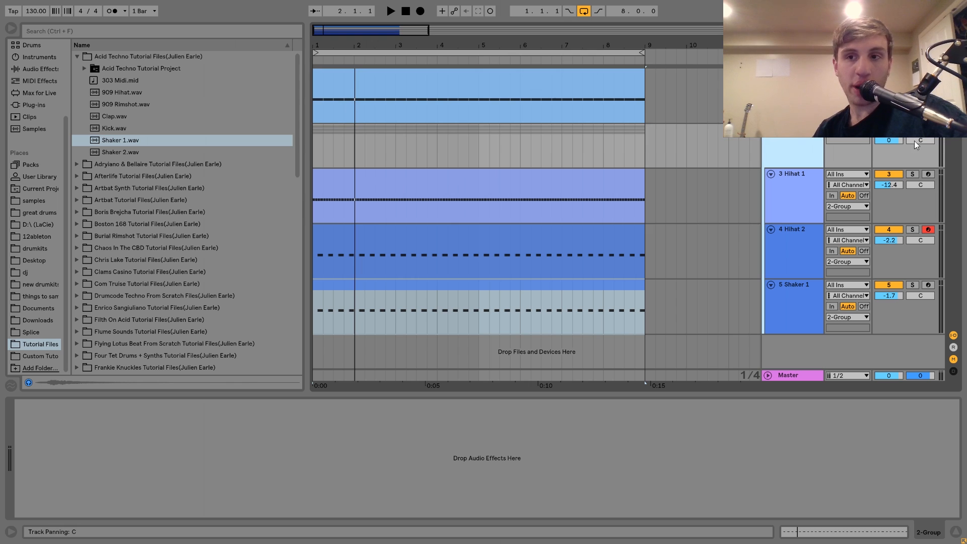
{"action": "key", "text": "space"}
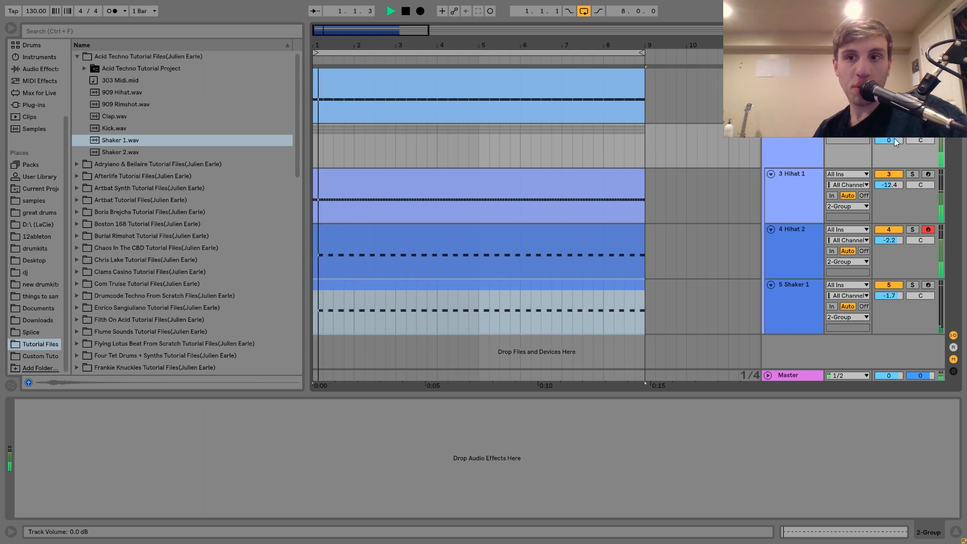
{"action": "left_click", "coordinate": [805, 144]}
{"action": "key", "text": "space"}
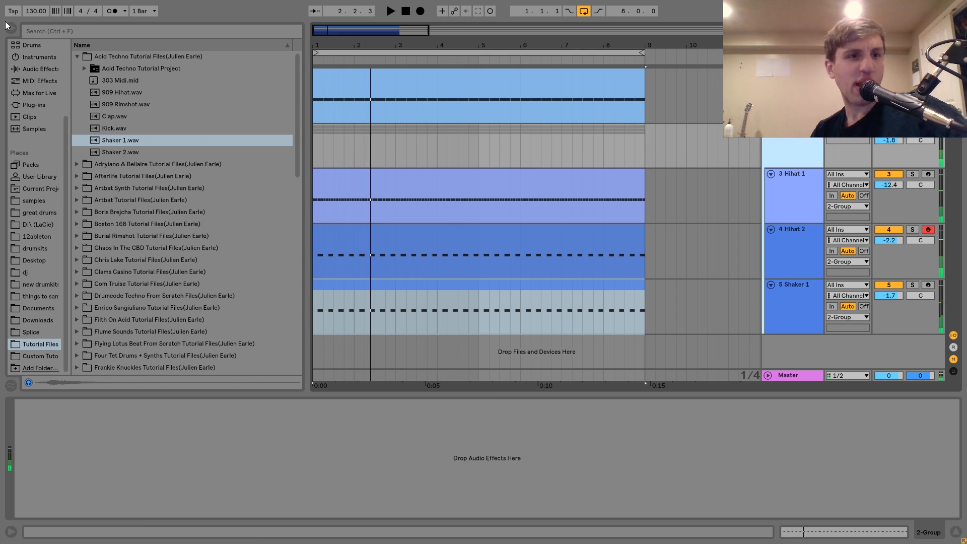
Step: Add a Drum Buss to the hi-hat group with Crunch at 13% and Damp at 20.0 kHz
{"action": "left_click", "coordinate": [27, 69]}
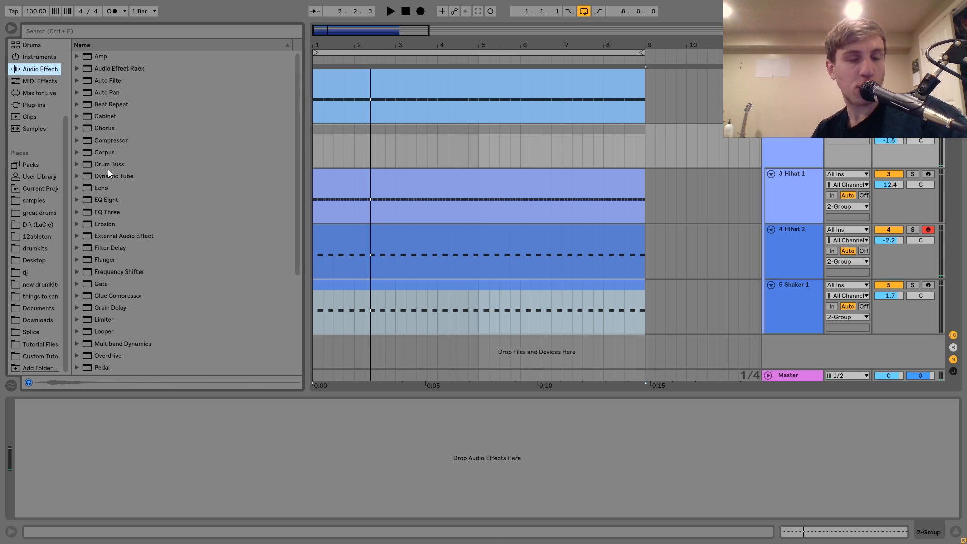
{"action": "double_click", "coordinate": [108, 166]}
{"action": "left_click_drag", "start_coordinate": [68, 429], "coordinate": [67, 418]}
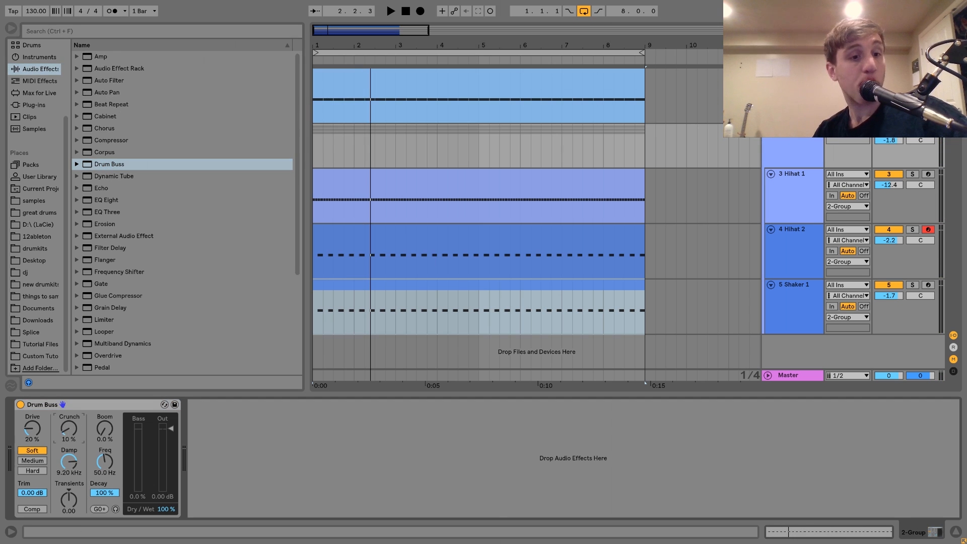
{"action": "key", "text": "space"}
{"action": "left_click_drag", "start_coordinate": [68, 466], "coordinate": [68, 446]}
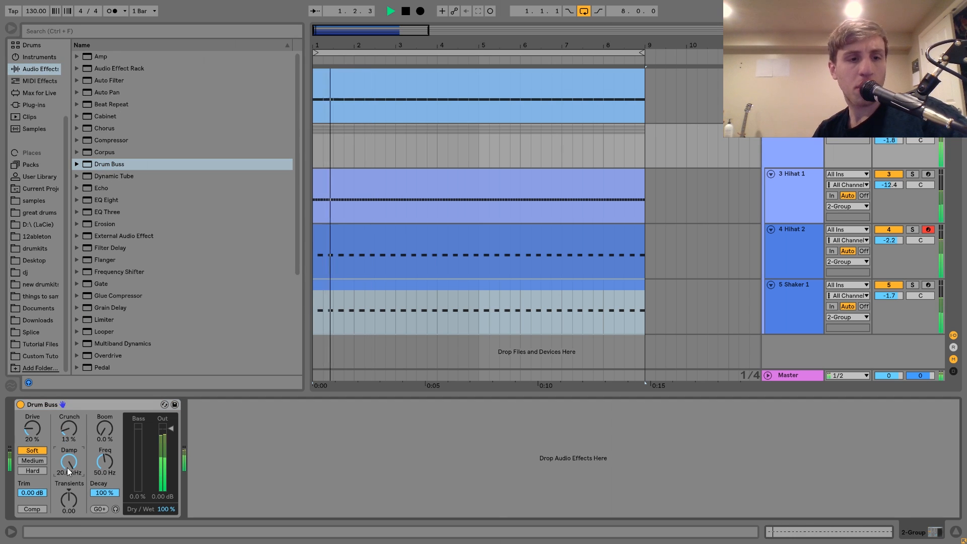
Step: Add an EQ Eight after the Drum Buss and make band 1 a low cut at 288 Hz
{"action": "double_click", "coordinate": [101, 200]}
{"action": "key", "text": "space"}
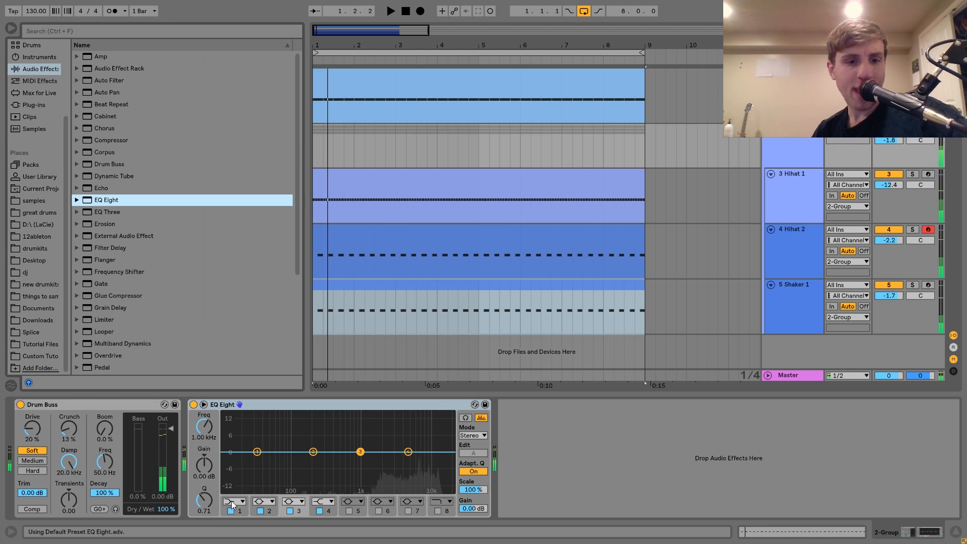
{"action": "left_click", "coordinate": [232, 502]}
{"action": "left_click", "coordinate": [229, 433]}
{"action": "left_click_drag", "start_coordinate": [257, 451], "coordinate": [324, 460]}
{"action": "key", "text": "space"}
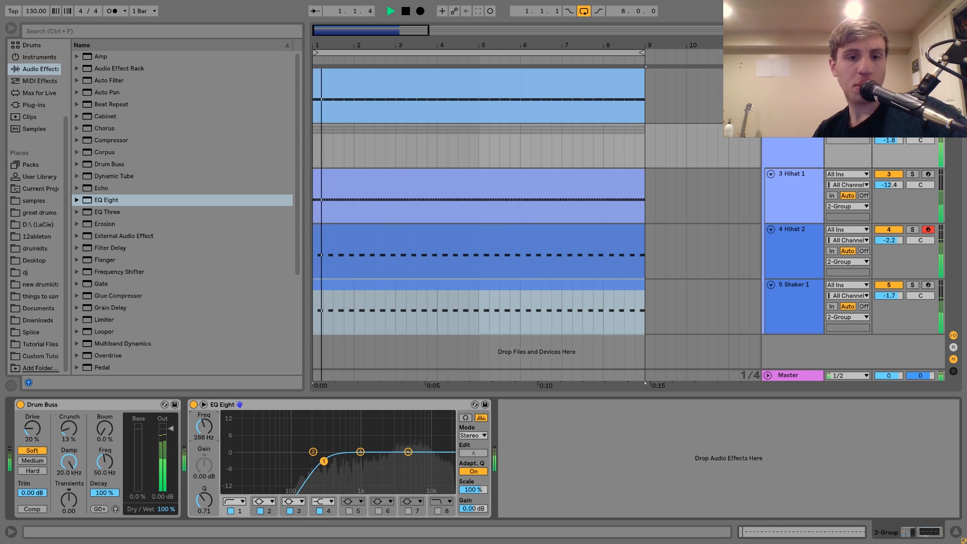
Step: Set the hi-hat group's volume to -6.9 dB during playback and fold the group
{"action": "mouse_move", "coordinate": [889, 141]}
{"action": "left_mouse_down"}
{"action": "mouse_move", "coordinate": [889, 157]}
{"action": "mouse_move", "coordinate": [899, 138]}
{"action": "left_mouse_up"}
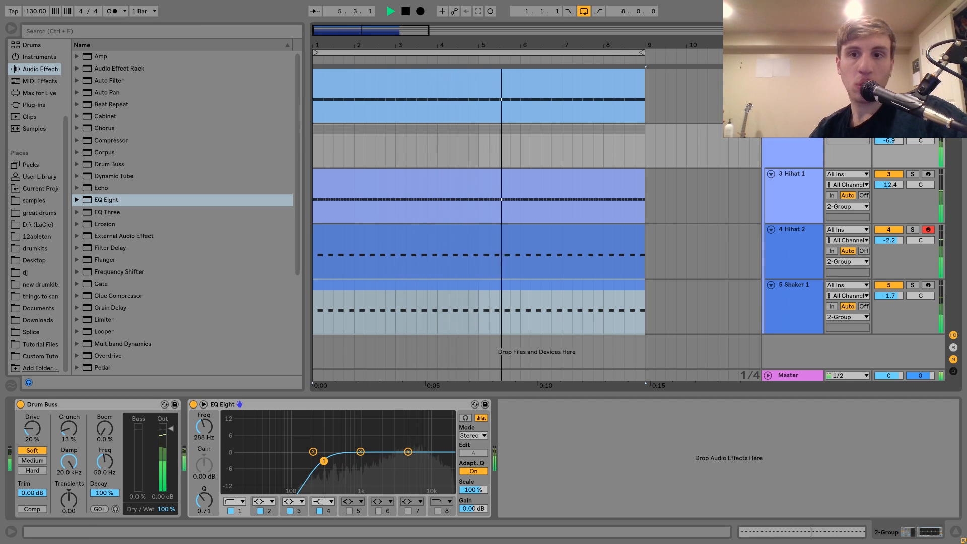
{"action": "key", "text": "space"}
{"action": "left_click", "coordinate": [769, 129]}
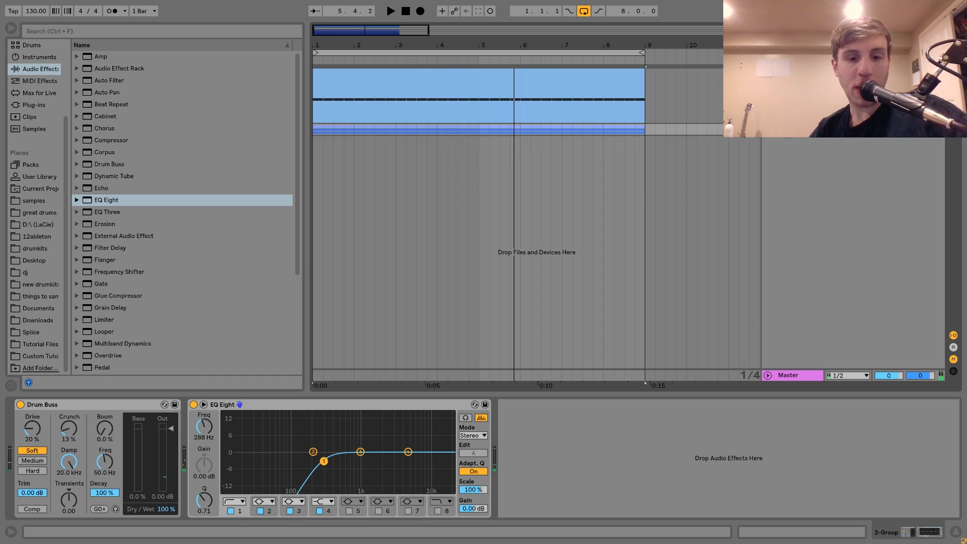
Step: Create a new MIDI track, audition clap samples and load Clap.wav from the Filth On Acid Tutorial Files folder
{"action": "key", "text": "ctrl+shift+t"}
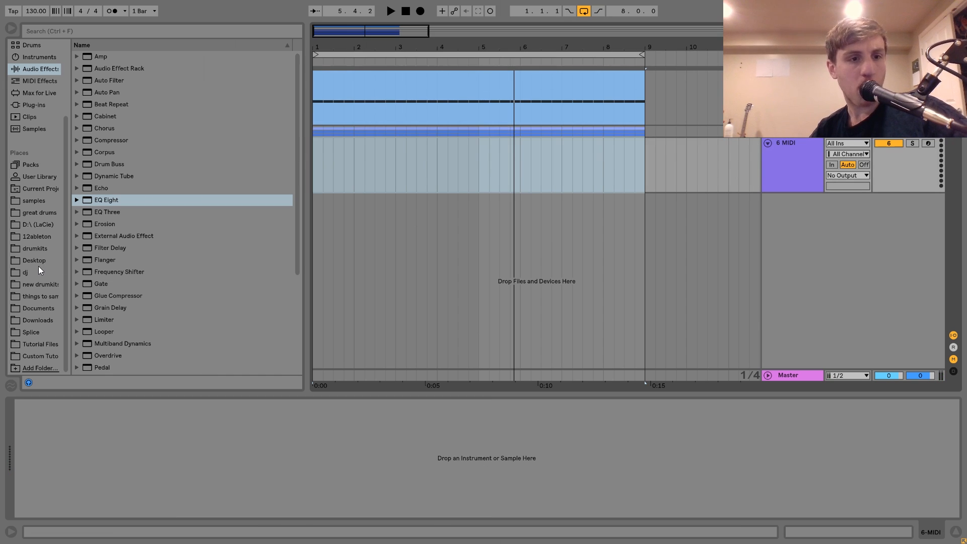
{"action": "left_click", "coordinate": [49, 345]}
{"action": "scroll", "coordinate": [150, 141], "scroll_direction": "down", "scroll_amount": 1}
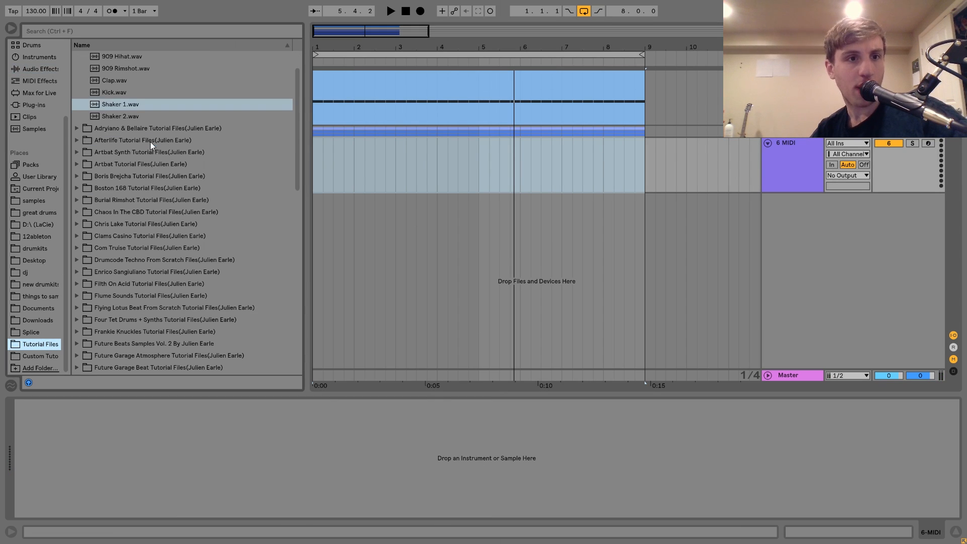
{"action": "left_click", "coordinate": [118, 84]}
{"action": "key", "text": "Down"}
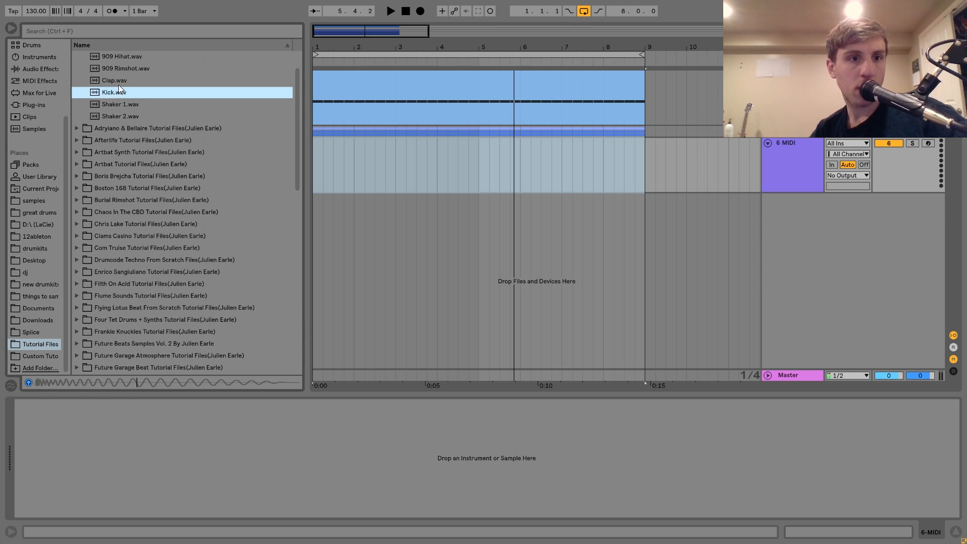
{"action": "scroll", "coordinate": [119, 85], "scroll_direction": "down", "scroll_amount": 7}
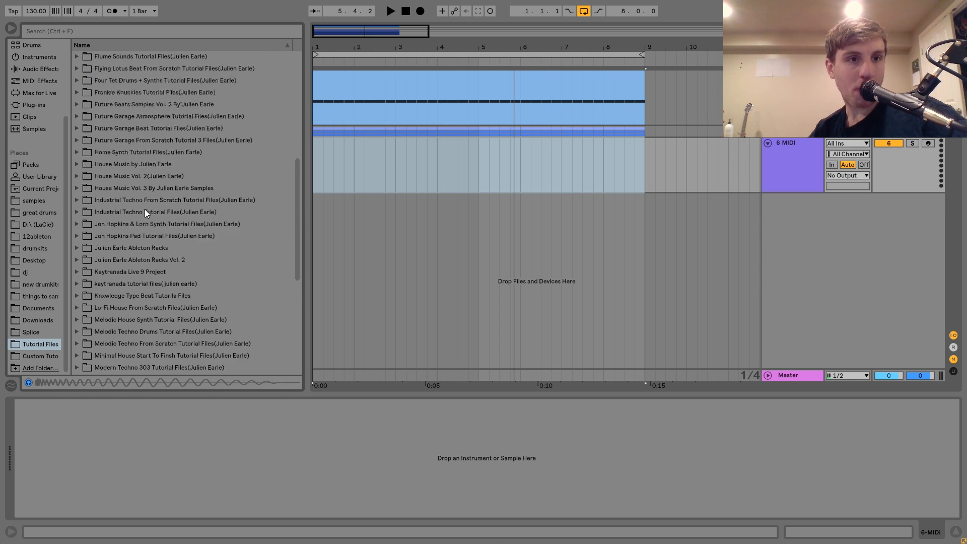
{"action": "scroll", "coordinate": [122, 221], "scroll_direction": "up", "scroll_amount": 1}
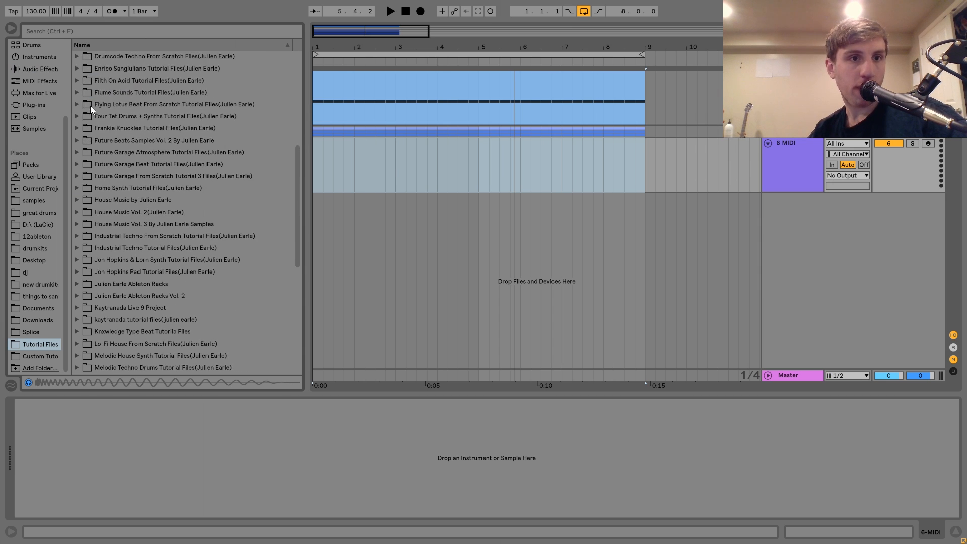
{"action": "left_click", "coordinate": [78, 80]}
{"action": "left_click", "coordinate": [106, 105]}
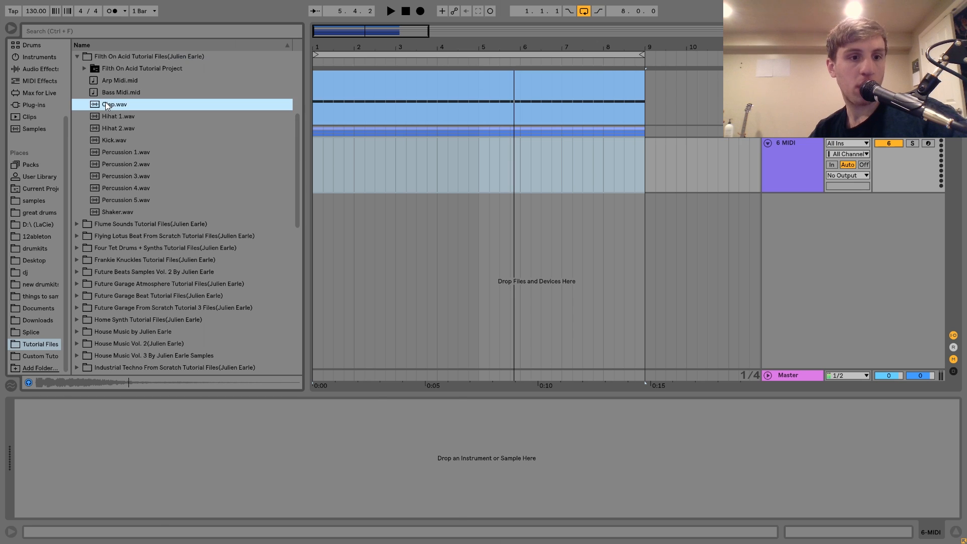
{"action": "double_click", "coordinate": [106, 104]}
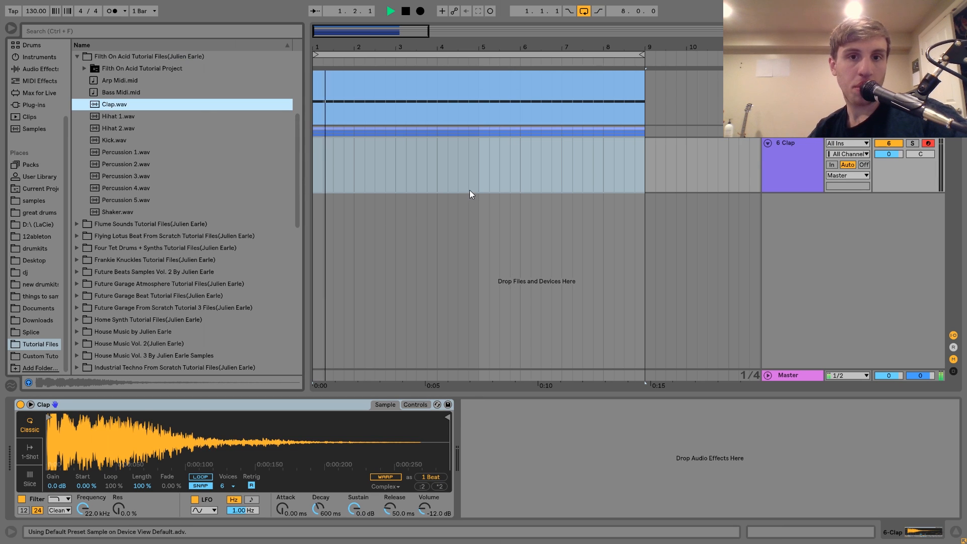
Step: Create a four-bar MIDI clip on the Clap track and add a C3 sixteenth note at 1.4.2
{"action": "left_click_drag", "start_coordinate": [479, 179], "coordinate": [286, 161]}
{"action": "key", "text": "ctrl+shift+m"}
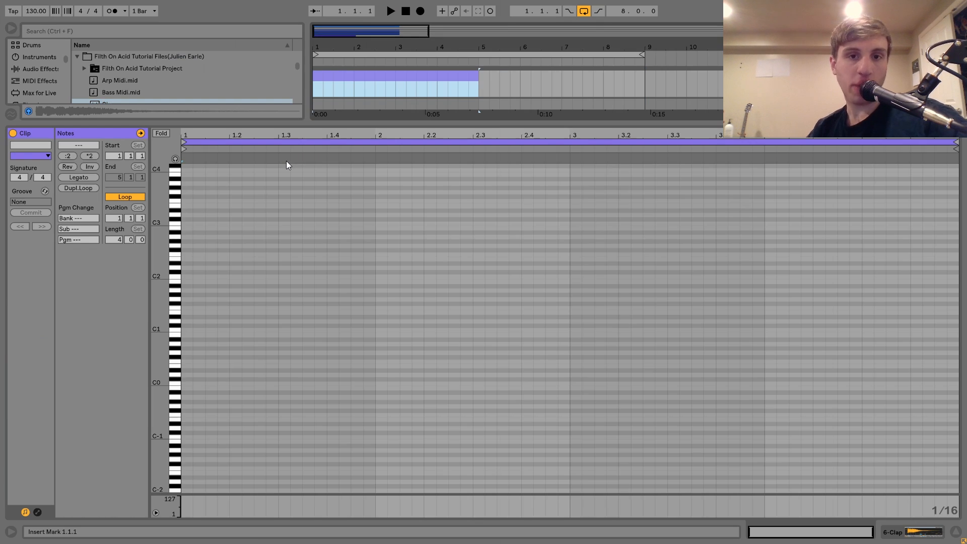
{"action": "key", "text": "space"}
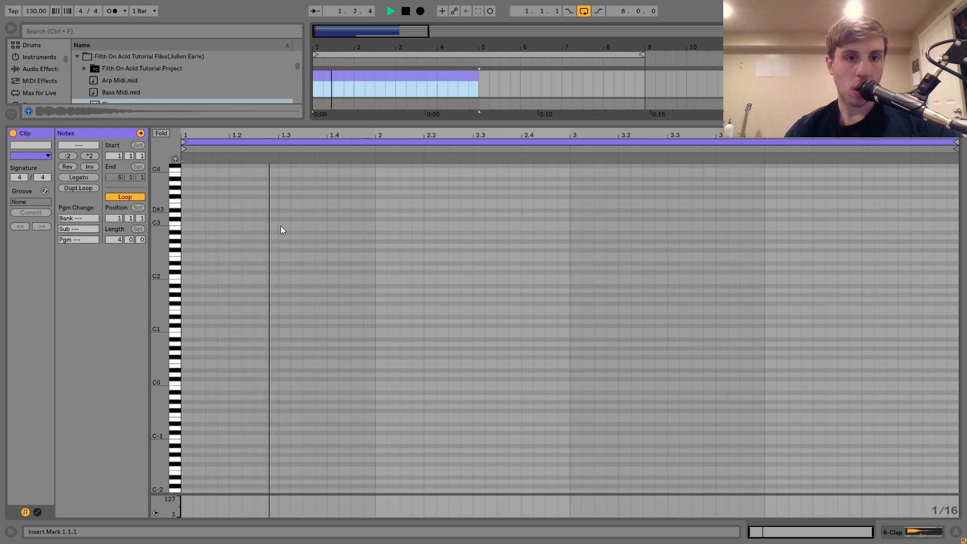
{"action": "key", "text": "space"}
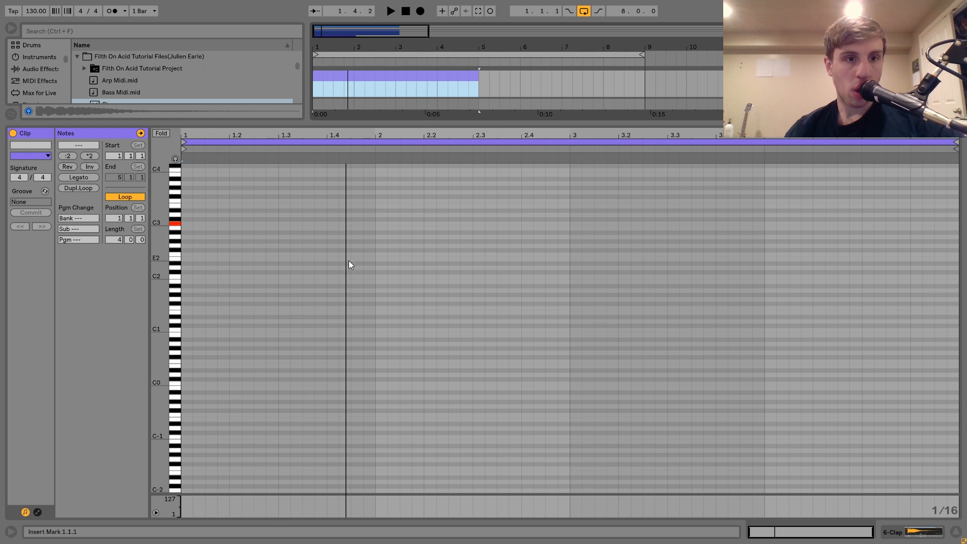
{"action": "double_click", "coordinate": [344, 223]}
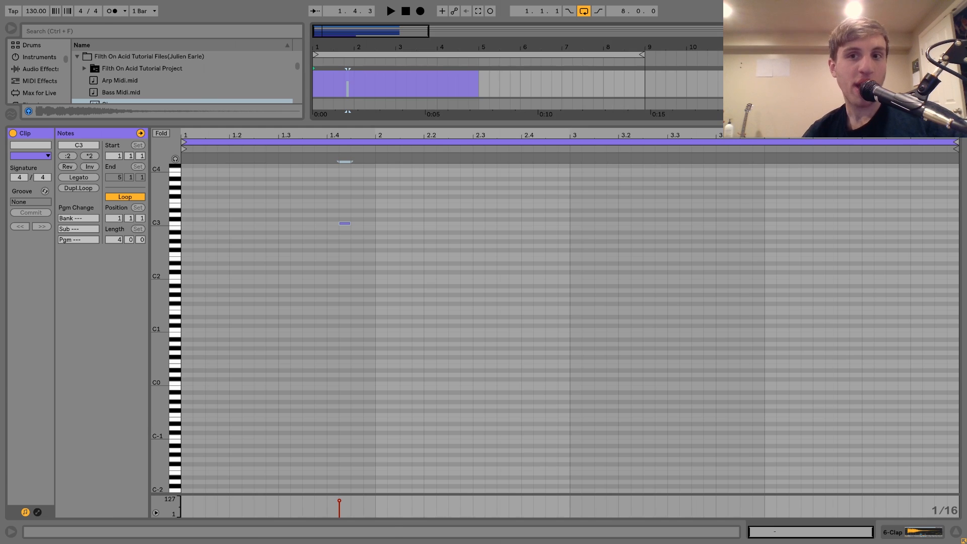
{"action": "key", "text": "shift+Tab"}
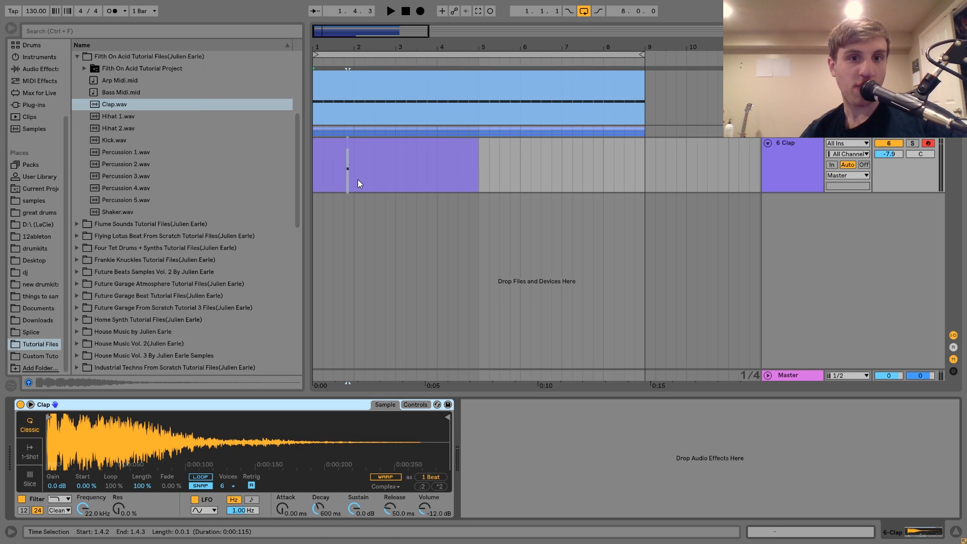
Step: Duplicate bar 1 of the clap clip into bar 2 and copy its clap note to 2.3.4
{"action": "left_click_drag", "start_coordinate": [355, 179], "coordinate": [295, 163]}
{"action": "key", "text": "ctrl+d"}
{"action": "double_click", "coordinate": [386, 142]}
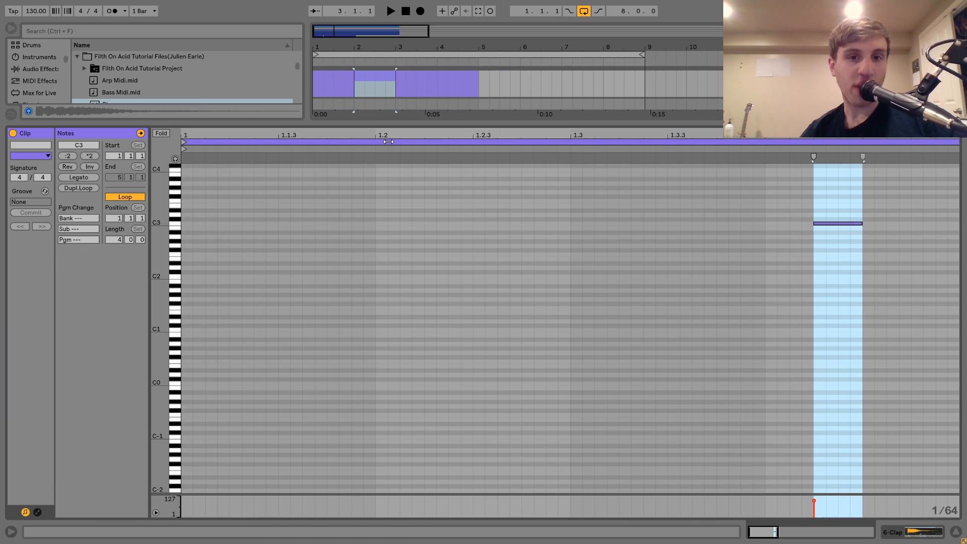
{"action": "left_click_drag", "start_coordinate": [840, 225], "coordinate": [739, 227]}
{"action": "key", "text": "shift+Tab"}
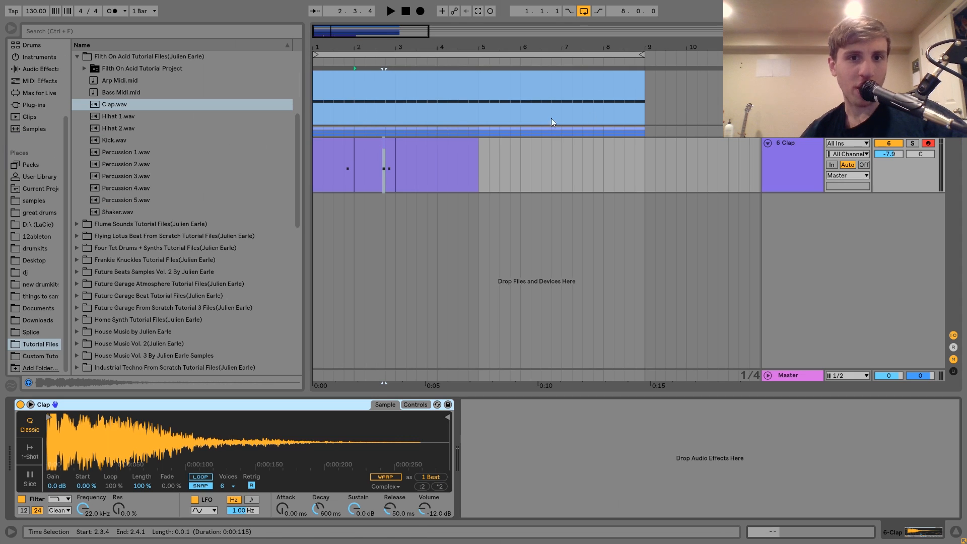
Step: Play the two-bar clap pattern and duplicate it three times to fill eight bars
{"action": "left_click", "coordinate": [329, 143], "text": "shift"}
{"action": "key", "text": "space"}
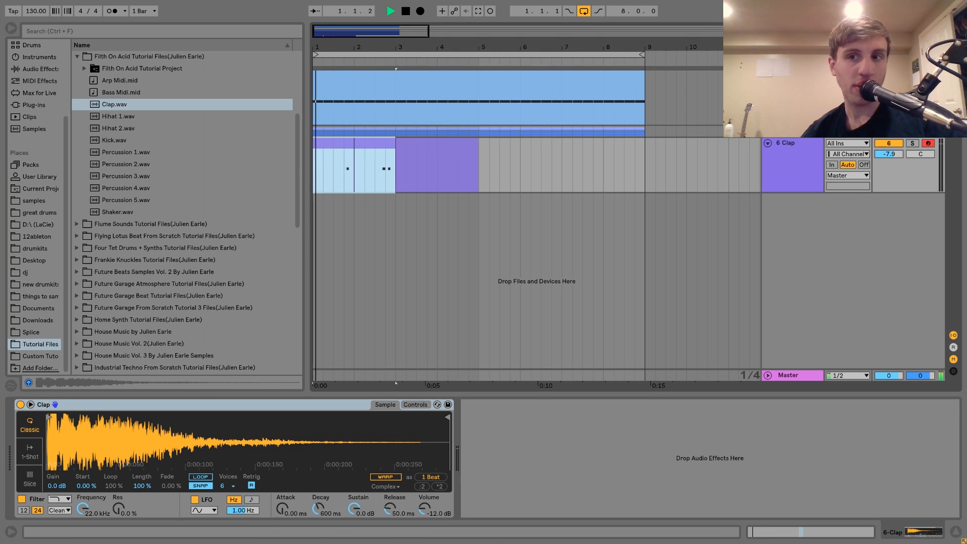
{"action": "key", "text": "ctrl+d"}
{"action": "key", "text": "ctrl+d"}
{"action": "key", "text": "ctrl+d"}
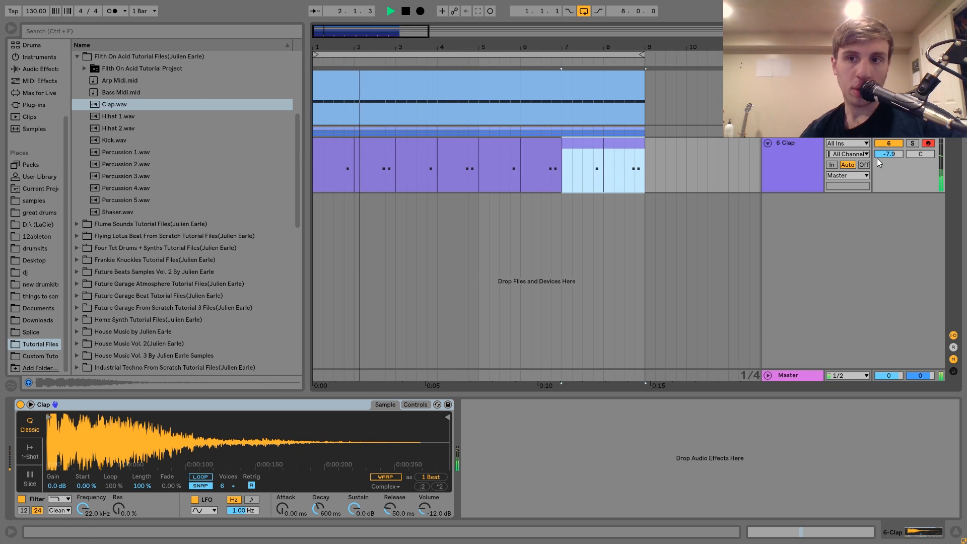
Step: Move the last clap note in bar 2 one sixteenth later, to 2.4.3
{"action": "double_click", "coordinate": [374, 151]}
{"action": "left_click", "coordinate": [829, 223]}
{"action": "key", "text": "Right"}
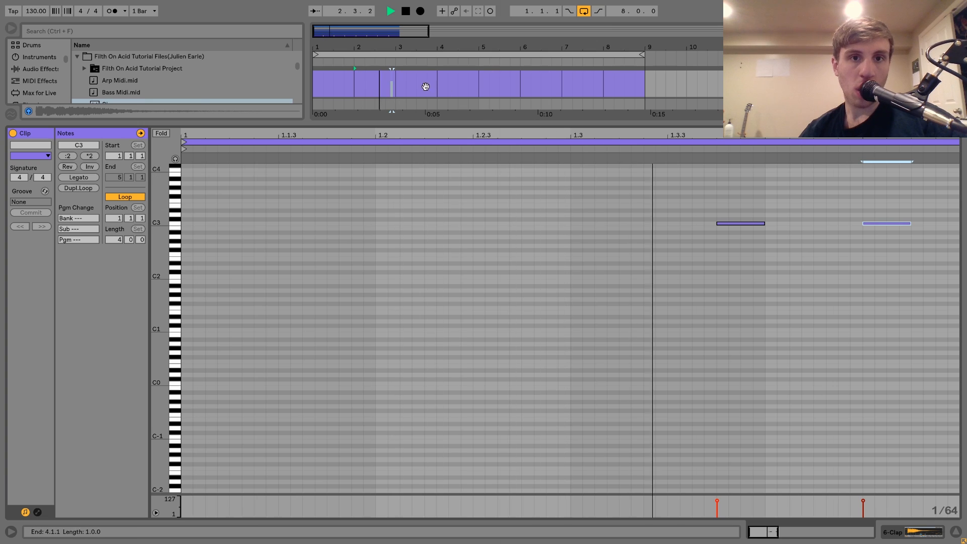
Step: Duplicate the revised two-bar clap pattern over bars 3 and 4, and the four bars over bars 5 to 8
{"action": "left_click", "coordinate": [368, 81]}
{"action": "left_click", "coordinate": [341, 78], "text": "shift"}
{"action": "key", "text": "ctrl+d"}
{"action": "left_click", "coordinate": [341, 78], "text": "shift"}
{"action": "key", "text": "ctrl+d"}
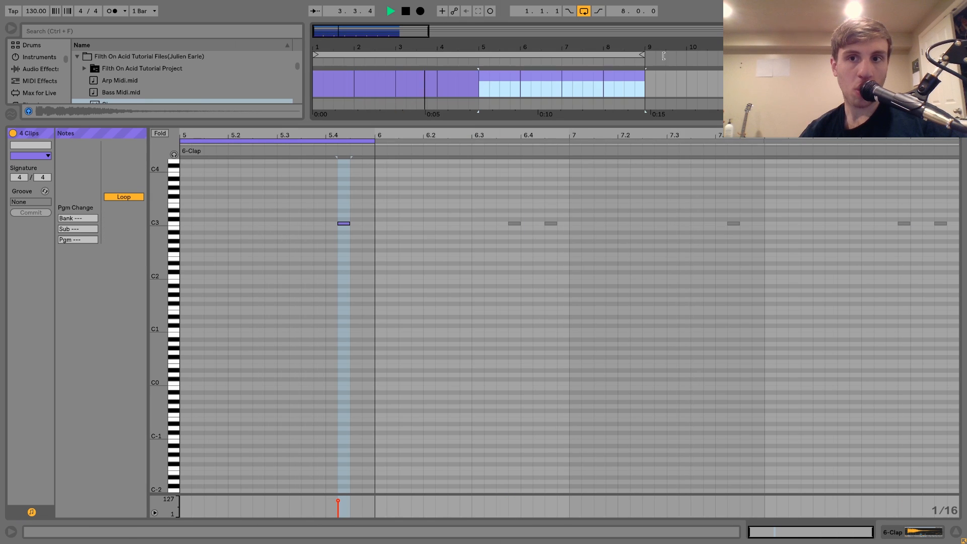
{"action": "key", "text": "shift+Tab"}
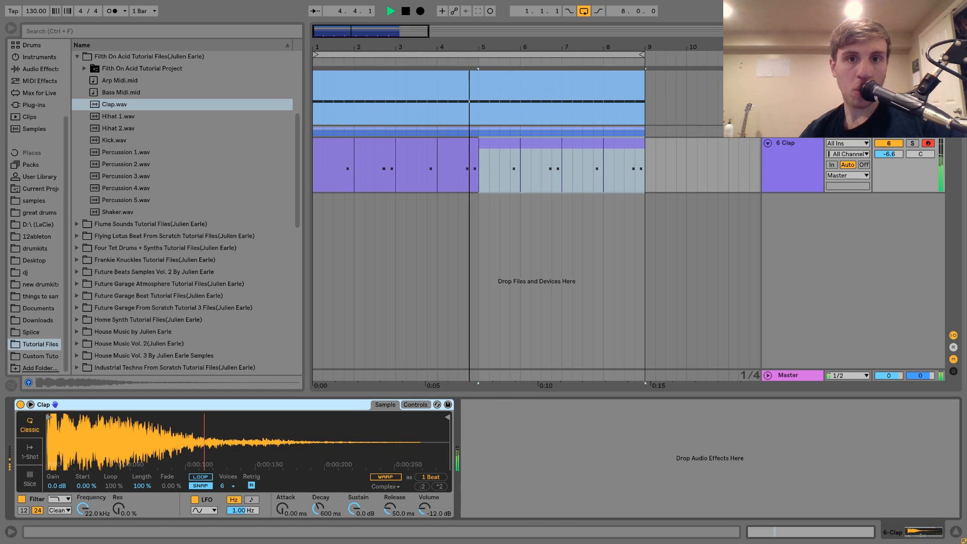
Step: Add a one-sixteenth Ping Pong Delay to Clap with filter 1.73 kHz, width 7.20 and Dry/Wet 26%, and set the track volume to -6.2 dB
{"action": "left_click", "coordinate": [32, 70]}
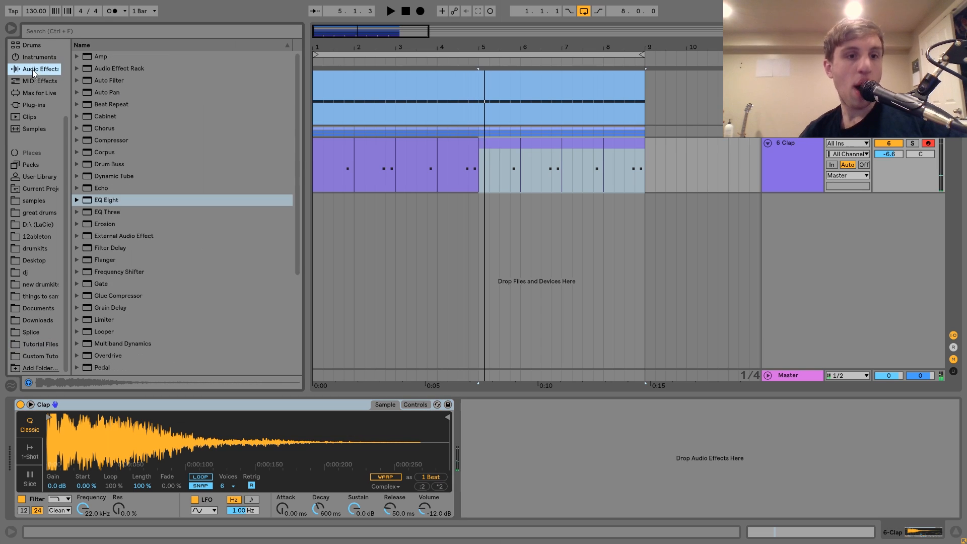
{"action": "scroll", "coordinate": [134, 182], "scroll_direction": "down", "scroll_amount": 5}
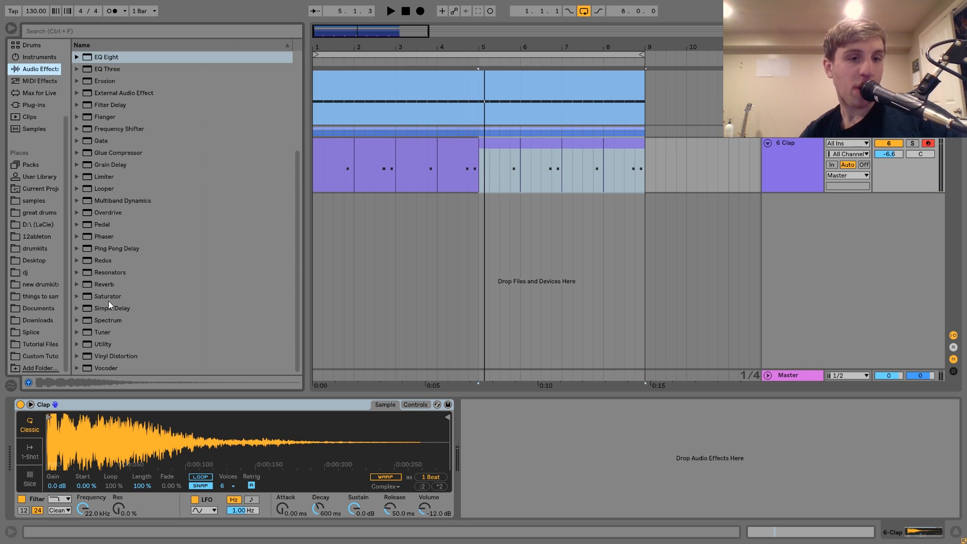
{"action": "double_click", "coordinate": [108, 247]}
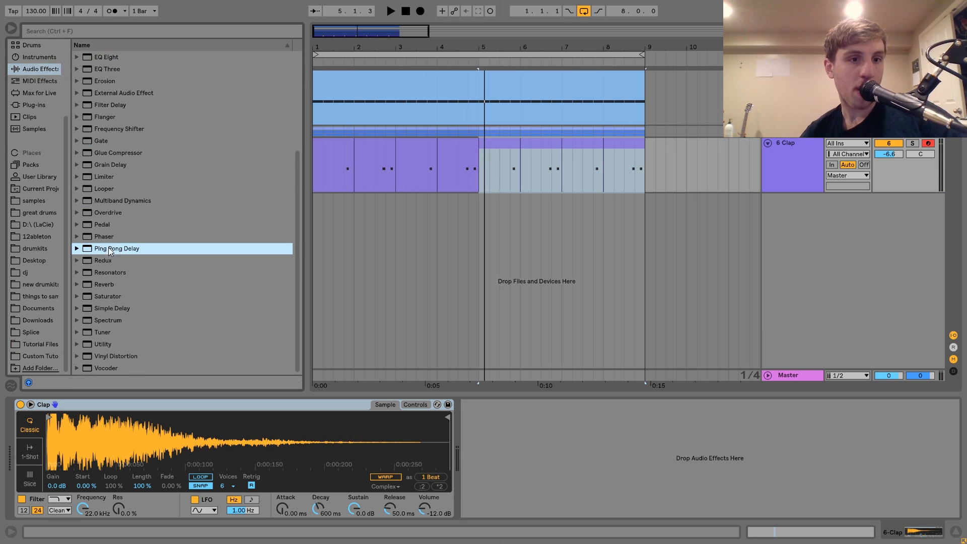
{"action": "left_click", "coordinate": [471, 459]}
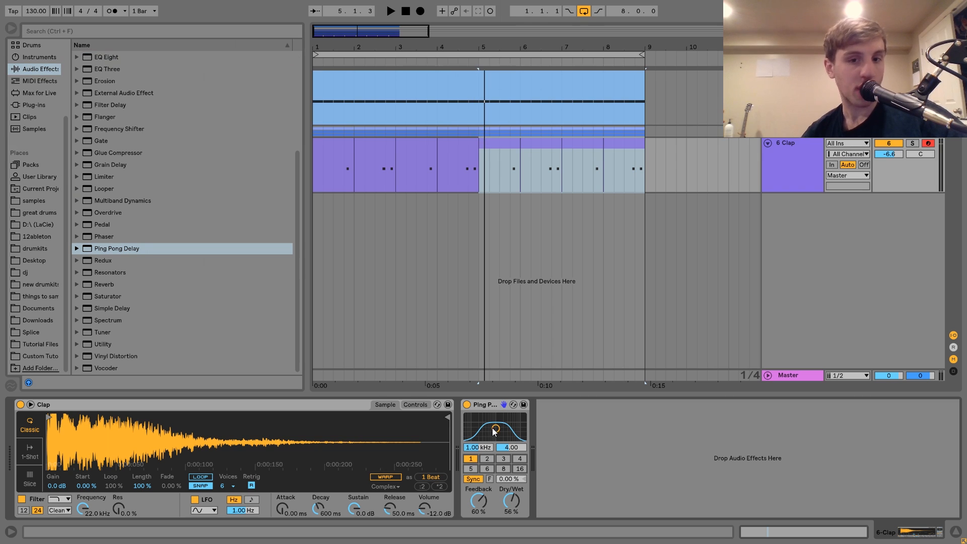
{"action": "key", "text": "space"}
{"action": "mouse_move", "coordinate": [514, 503]}
{"action": "left_mouse_down"}
{"action": "mouse_move", "coordinate": [514, 526]}
{"action": "mouse_move", "coordinate": [510, 500]}
{"action": "left_mouse_up"}
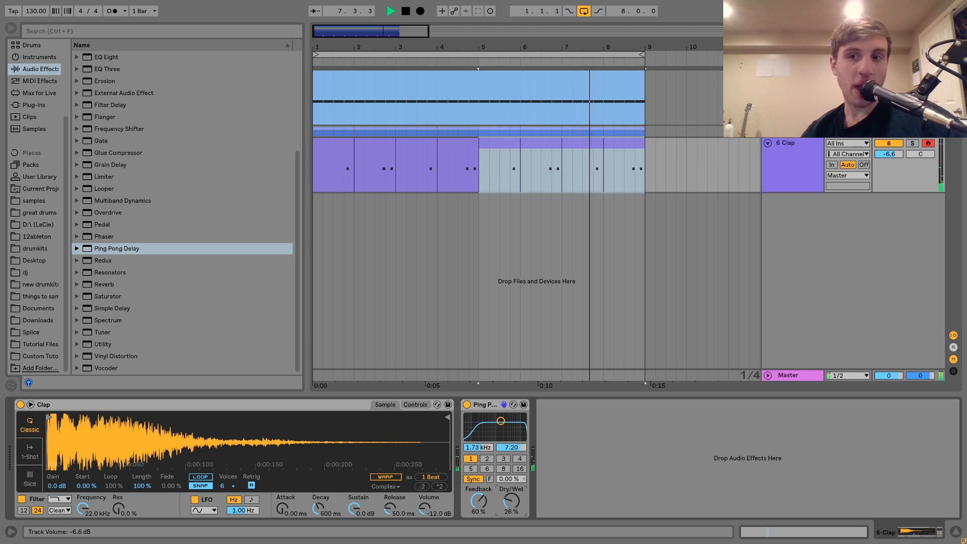
{"action": "left_click_drag", "start_coordinate": [889, 156], "coordinate": [891, 154]}
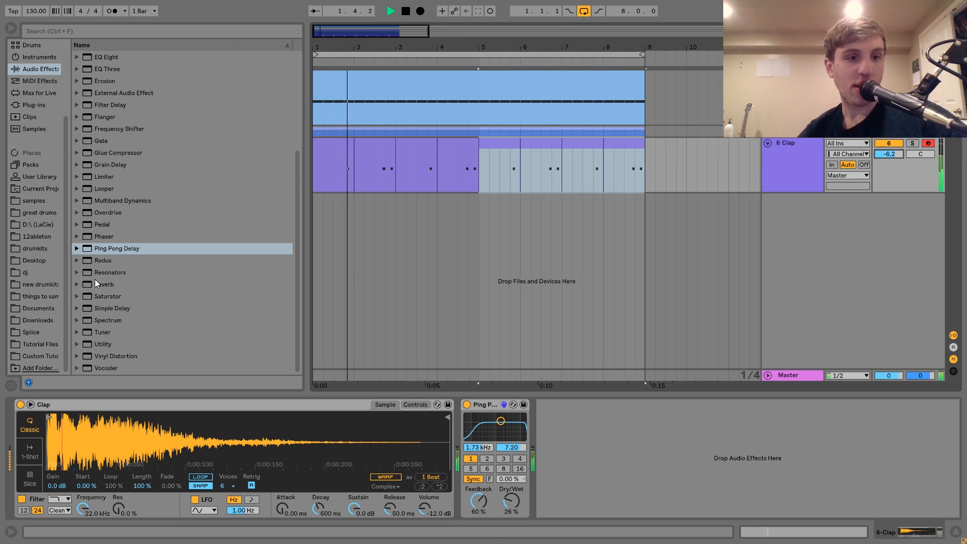
Step: Add a Saturator after the delay with 6.86 dB Drive and Base 4.57, and set the Clap track's volume to -10.7 dB
{"action": "left_click_drag", "start_coordinate": [99, 297], "coordinate": [554, 417]}
{"action": "left_click_drag", "start_coordinate": [551, 499], "coordinate": [551, 493]}
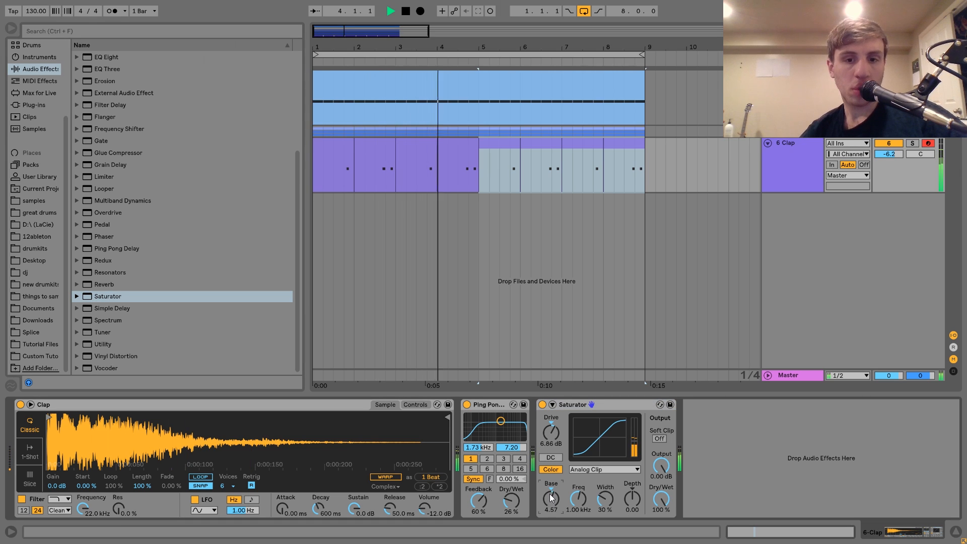
{"action": "left_click_drag", "start_coordinate": [889, 154], "coordinate": [892, 156]}
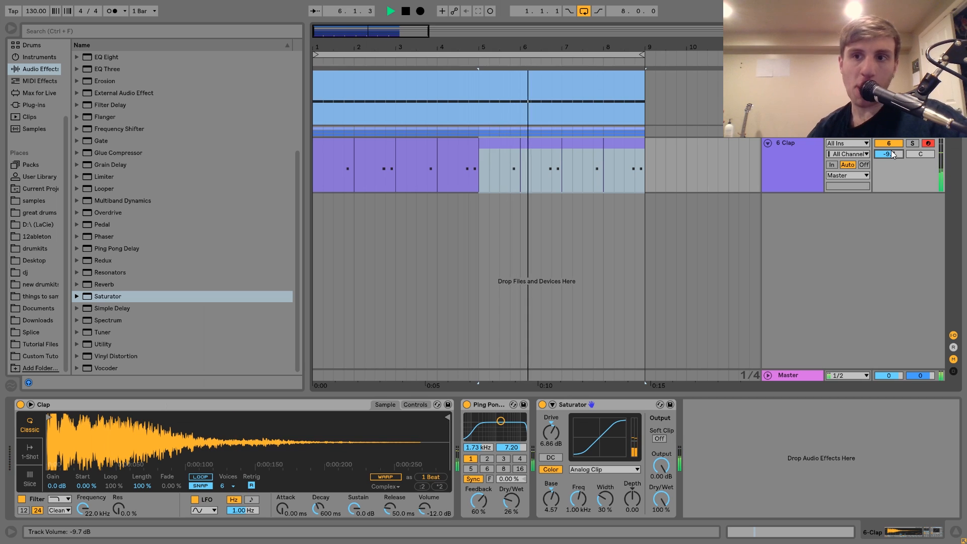
{"action": "key", "text": "space"}
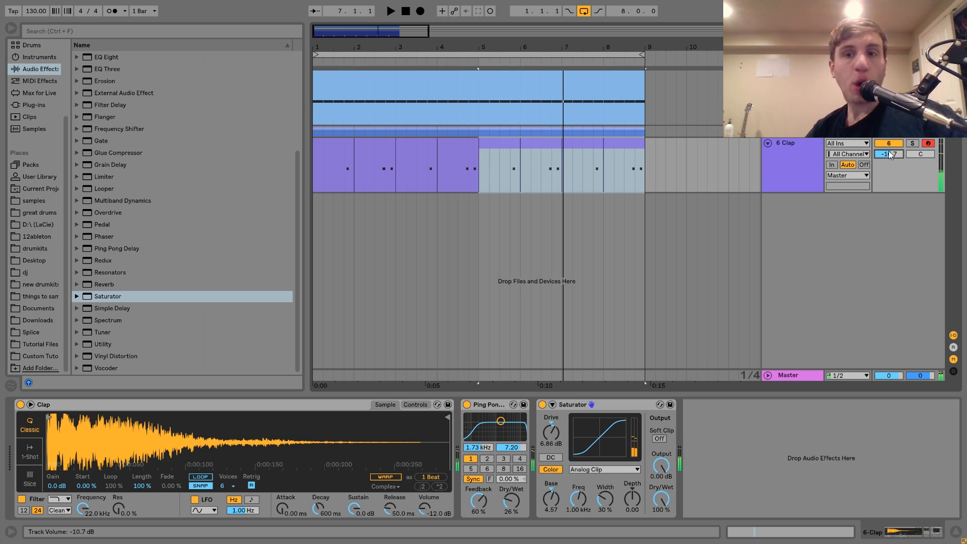
Step: Add a MIDI track below Clap, load Operator on it and audition low notes
{"action": "key", "text": "ctrl+shift+t"}
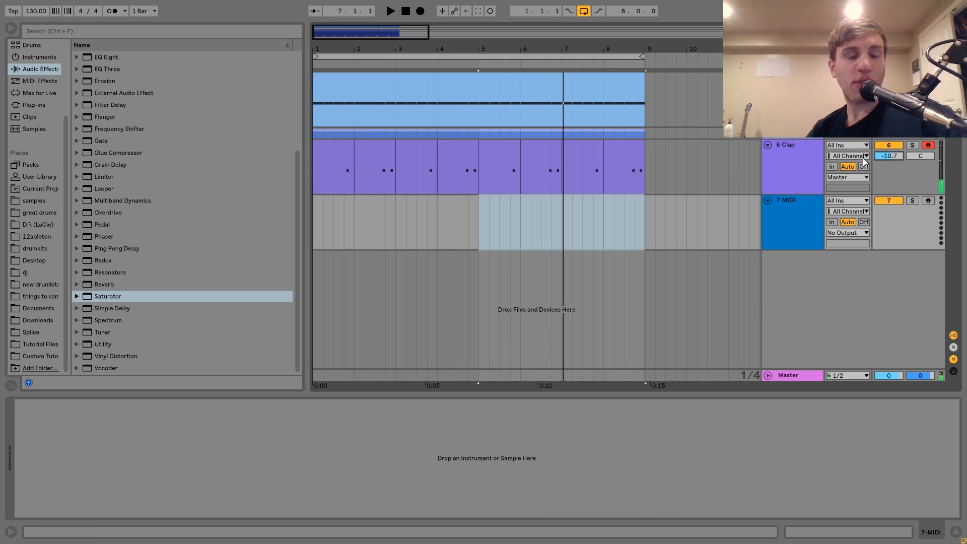
{"action": "left_click", "coordinate": [32, 57]}
{"action": "left_click_drag", "start_coordinate": [103, 141], "coordinate": [413, 240]}
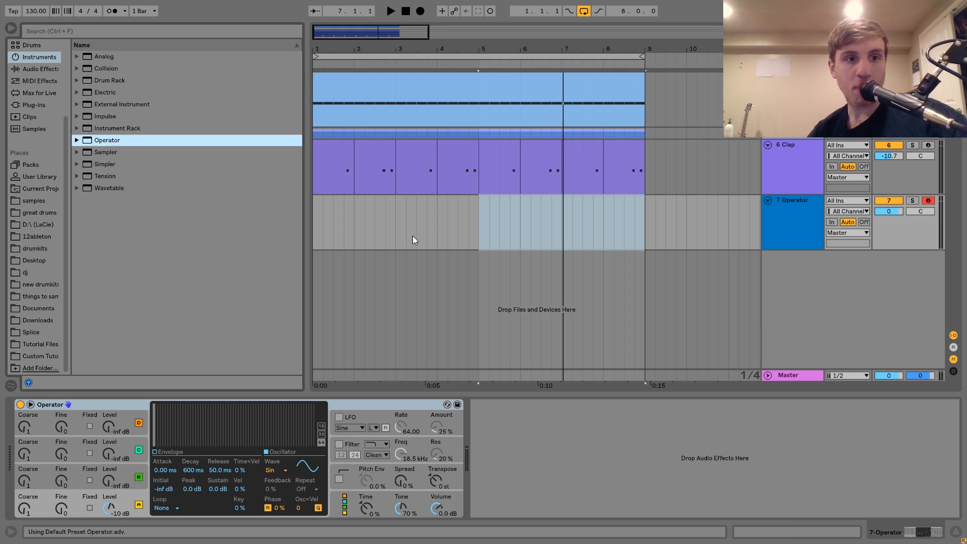
{"action": "key", "text": "z"}
{"action": "key", "text": "z"}
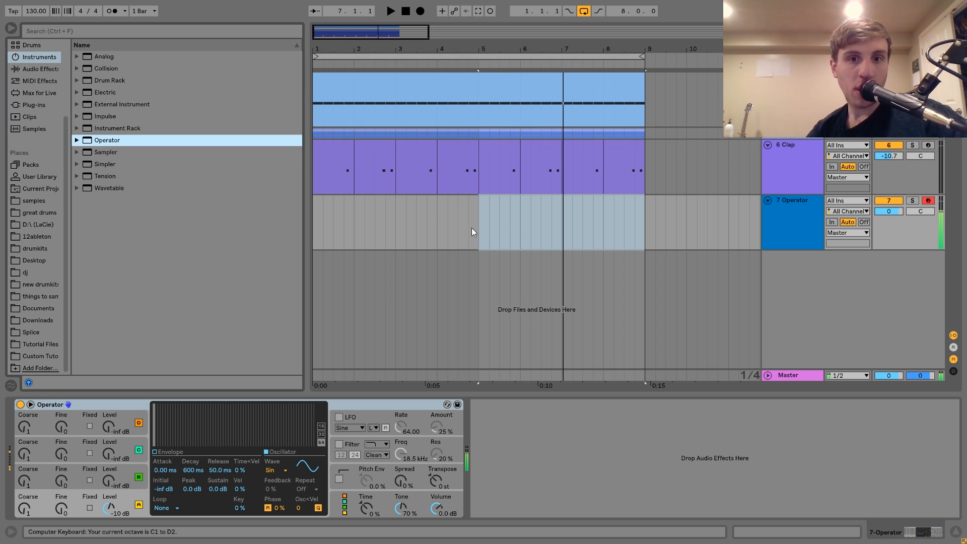
{"action": "left_click", "coordinate": [313, 225]}
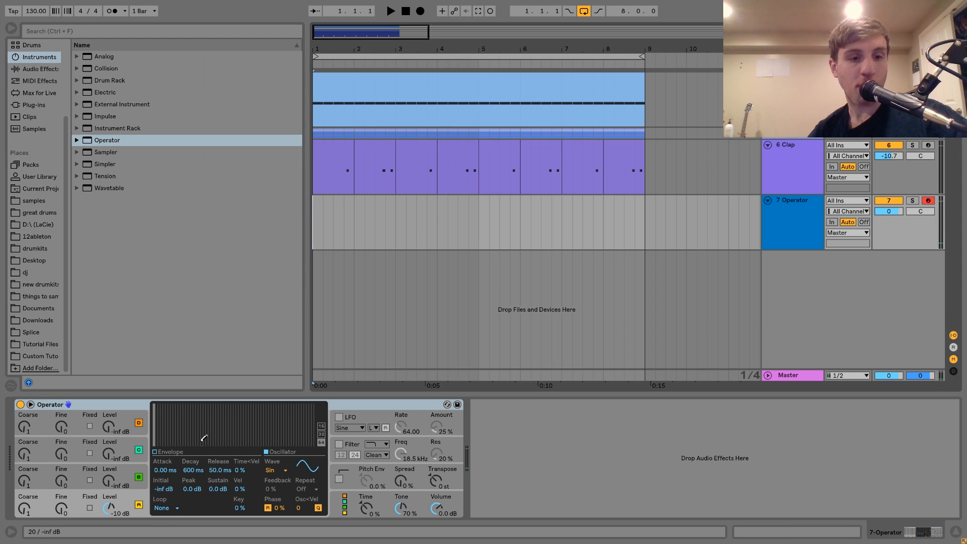
{"action": "key", "text": "z"}
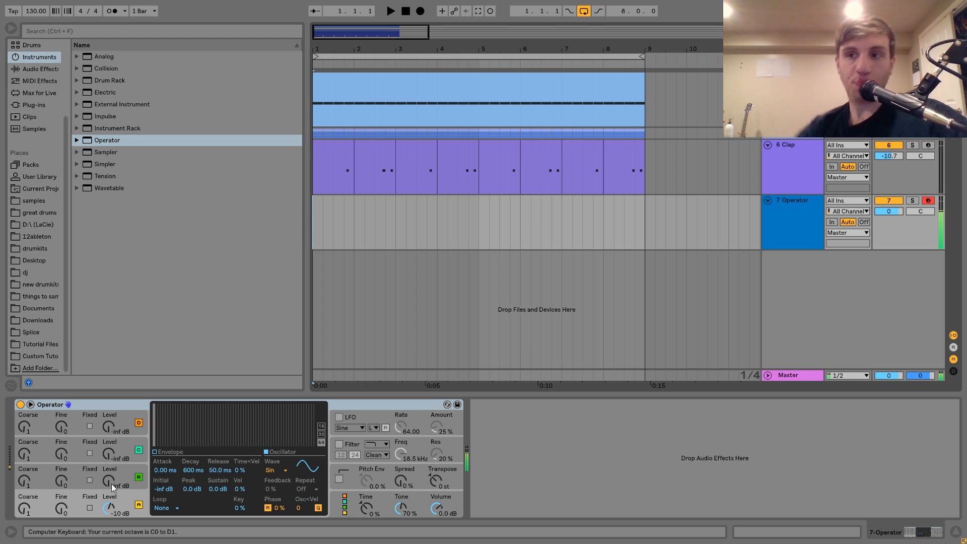
Step: Set Operator's oscillator B to -11 dB with Fine 30 and Sustain -24 dB, and oscillator A to Sustain -inf dB and Decay 5.89 s
{"action": "mouse_move", "coordinate": [110, 483]}
{"action": "left_mouse_down"}
{"action": "mouse_move", "coordinate": [111, 471]}
{"action": "mouse_move", "coordinate": [109, 483]}
{"action": "left_mouse_up"}
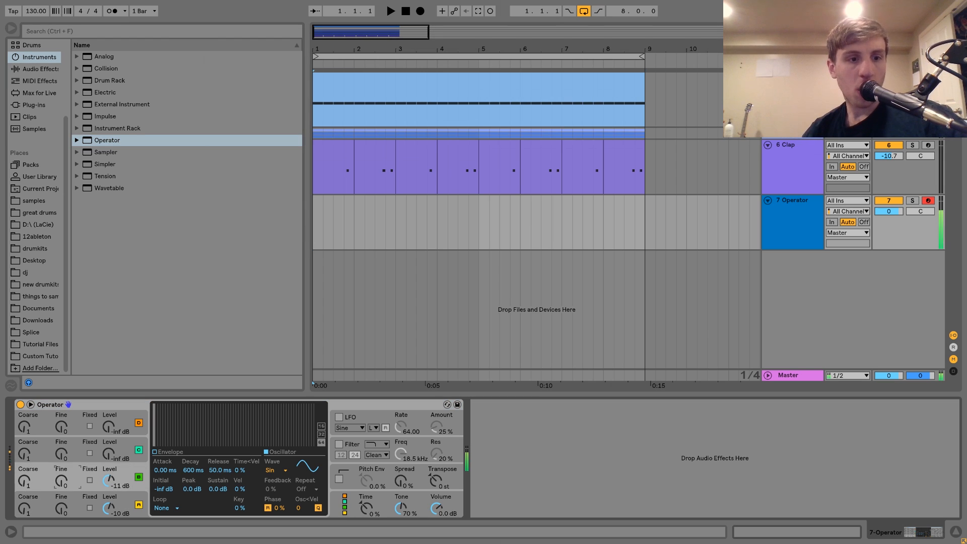
{"action": "left_click", "coordinate": [217, 489]}
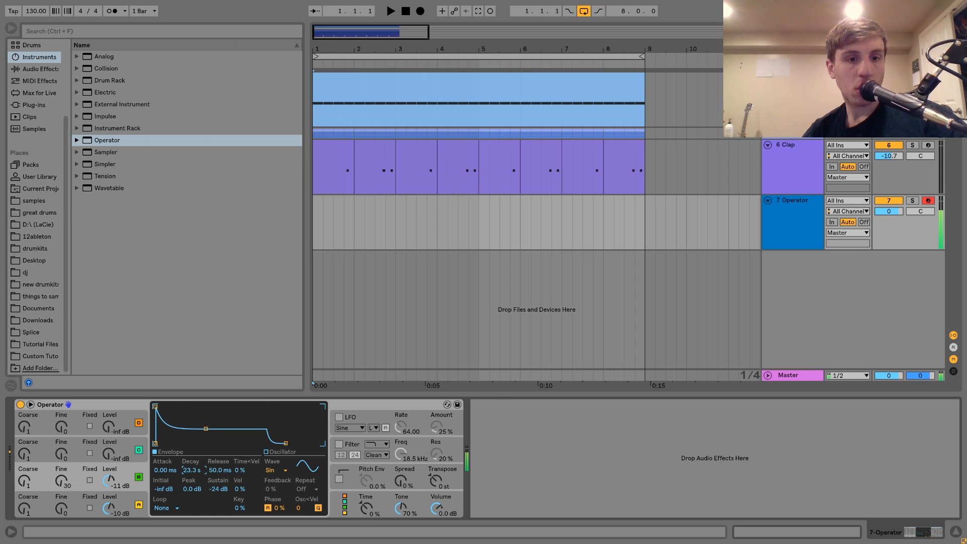
{"action": "left_click", "coordinate": [139, 503]}
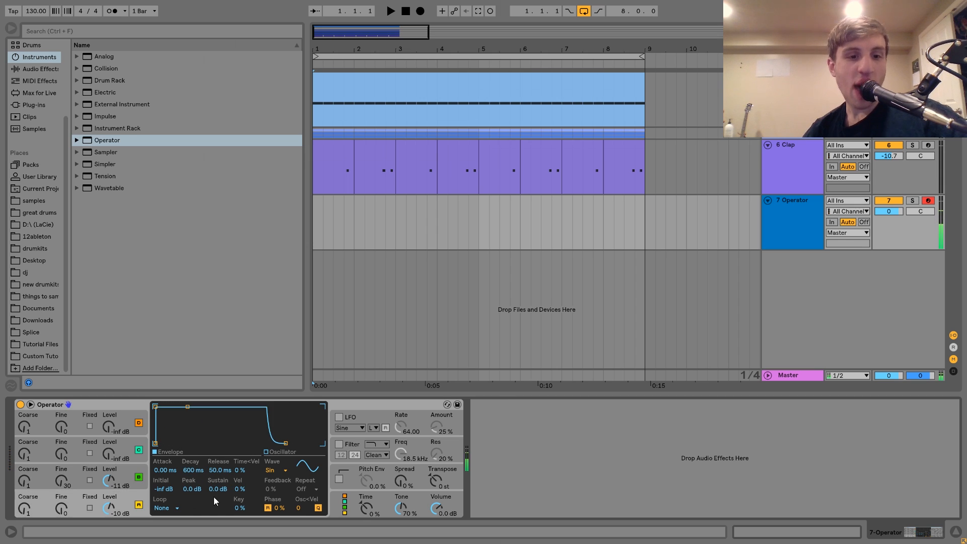
{"action": "left_click_drag", "start_coordinate": [218, 489], "coordinate": [217, 524]}
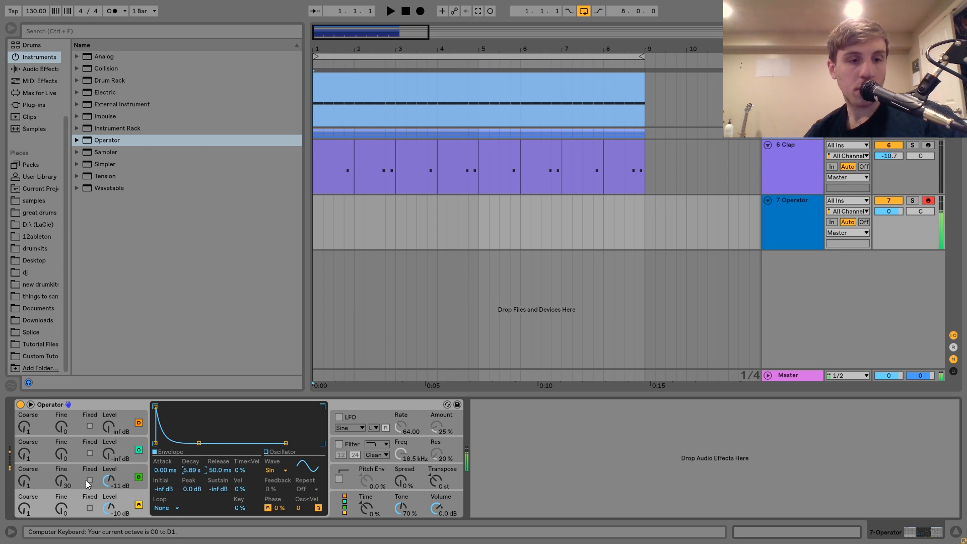
Step: Set oscillator B to Coarse 2, Fine 18 and Level -15 dB, with Sustain at -inf dB and a shorter Decay
{"action": "left_click", "coordinate": [63, 480]}
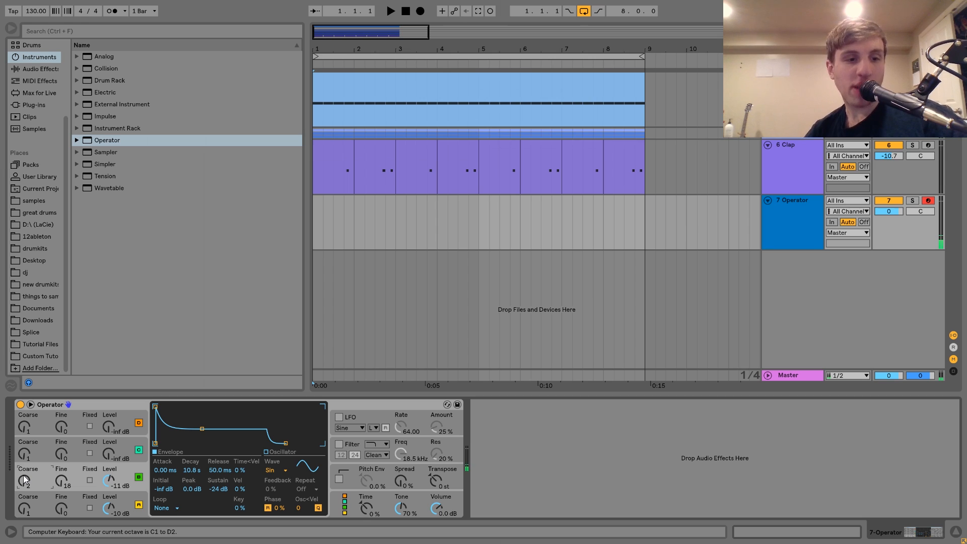
{"action": "key", "text": "a"}
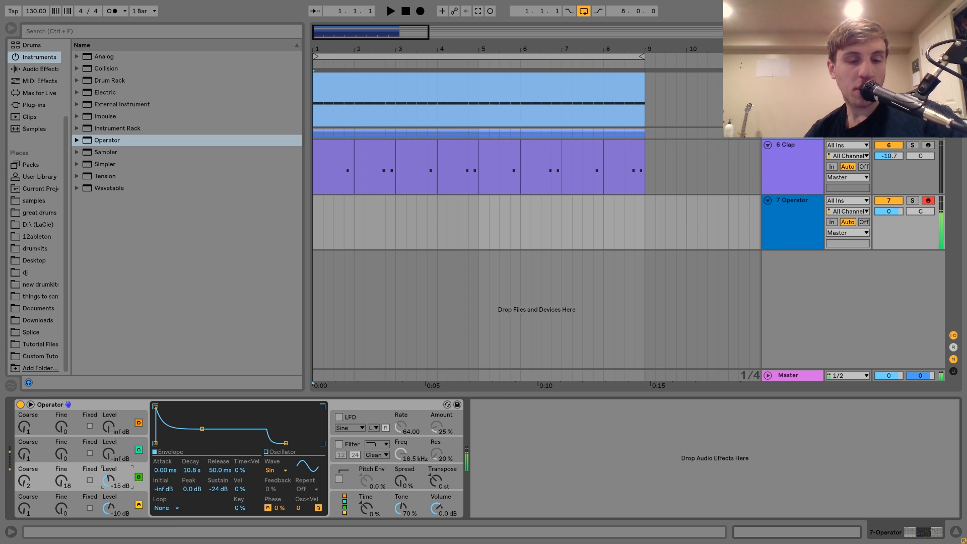
{"action": "left_click_drag", "start_coordinate": [218, 488], "coordinate": [218, 523]}
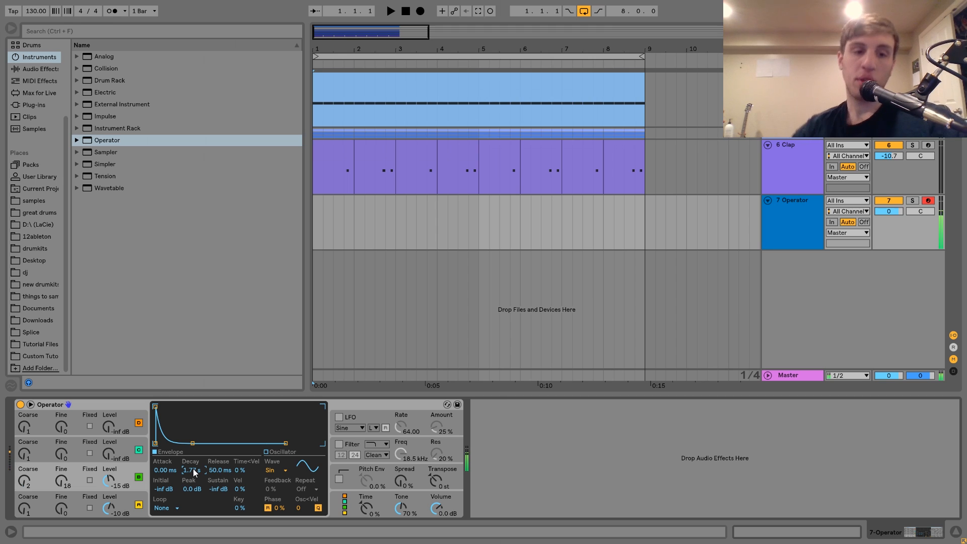
Step: Set oscillator C to Coarse 2 and Level -14 dB, with Sustain -inf dB and Decay 15.2 s, and audition the sound
{"action": "left_click_drag", "start_coordinate": [103, 455], "coordinate": [102, 439]}
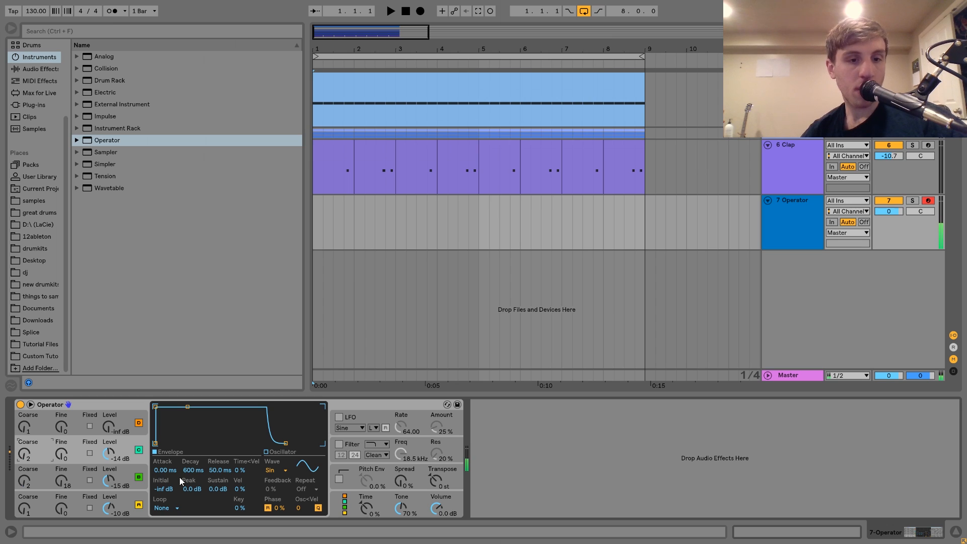
{"action": "left_click_drag", "start_coordinate": [225, 488], "coordinate": [222, 488]}
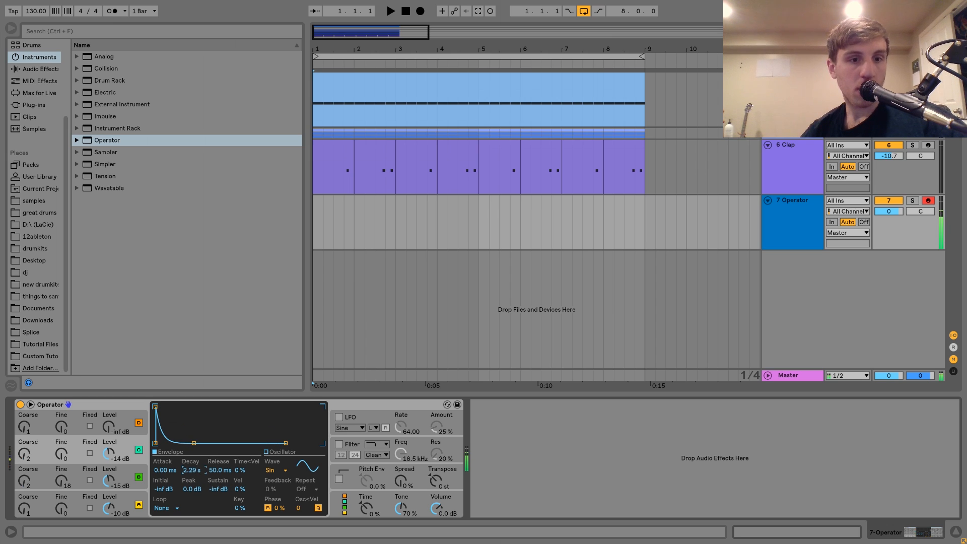
{"action": "key", "text": "z"}
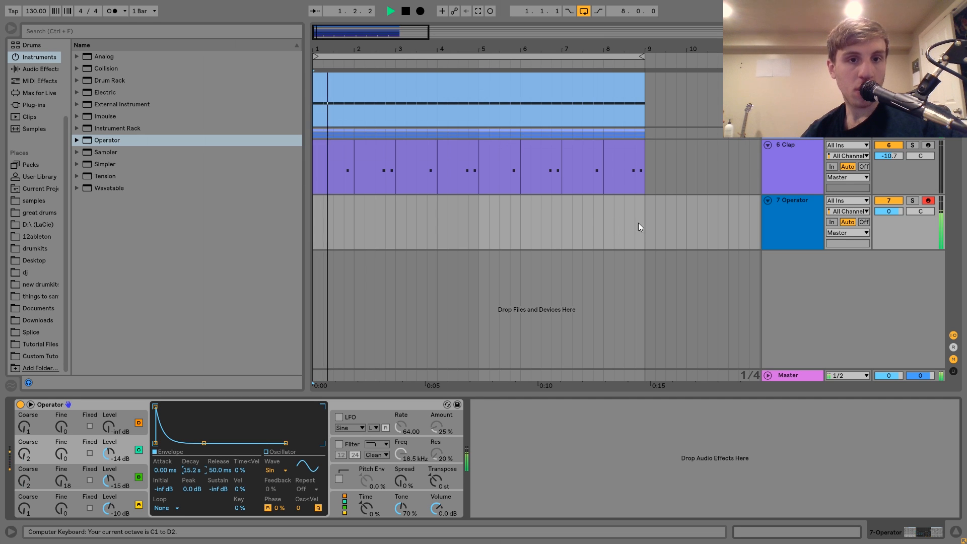
{"action": "key", "text": "space"}
Step: Create an empty MIDI clip over bars 1 to 8 on the Operator track and enlarge its note editor around F1
{"action": "left_click_drag", "start_coordinate": [642, 220], "coordinate": [295, 213]}
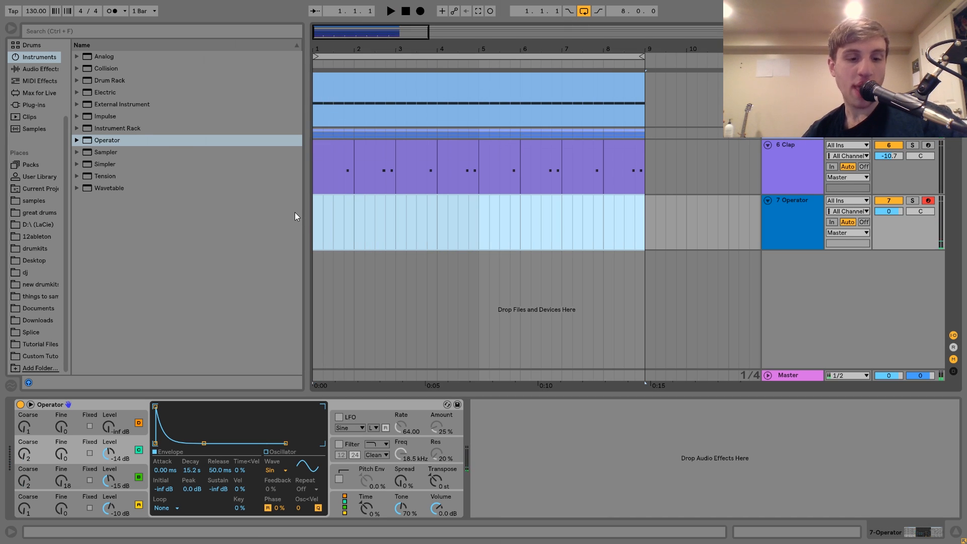
{"action": "key", "text": "ctrl+shift+m"}
{"action": "left_click_drag", "start_coordinate": [204, 136], "coordinate": [217, 187]}
{"action": "scroll", "coordinate": [284, 237], "scroll_direction": "down", "scroll_amount": 6}
{"action": "scroll", "coordinate": [284, 237], "scroll_direction": "down", "scroll_amount": 3}
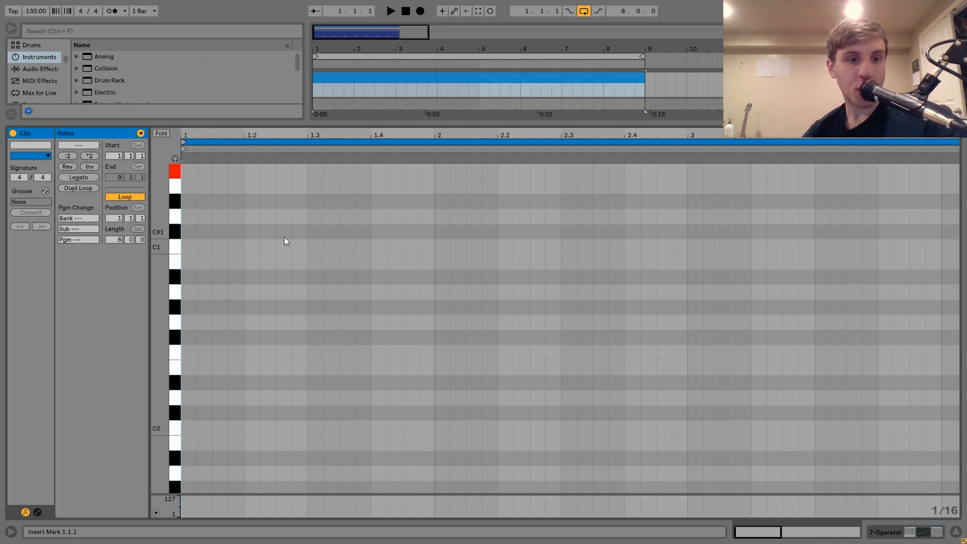
{"action": "scroll", "coordinate": [284, 237], "scroll_direction": "down", "scroll_amount": 2}
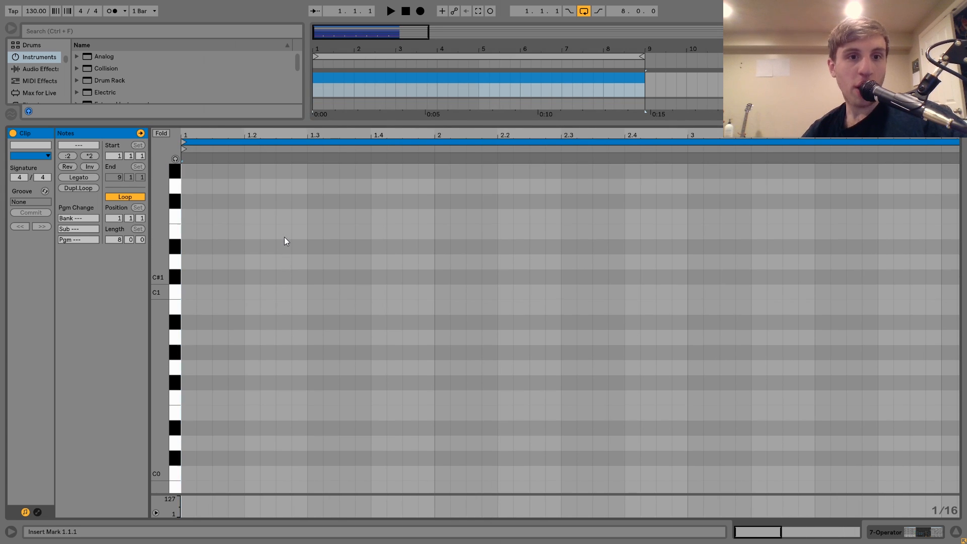
{"action": "double_click", "coordinate": [236, 217]}
{"action": "key", "text": "shift+Right"}
{"action": "key", "text": "shift+Right"}
{"action": "key", "text": "shift+Right"}
{"action": "key", "text": "shift+Right"}
{"action": "key", "text": "shift+Right"}
{"action": "key", "text": "shift+Right"}
{"action": "key", "text": "shift+Right"}
{"action": "key", "text": "shift+Right"}
{"action": "key", "text": "shift+Right"}
{"action": "key", "text": "shift+Right"}
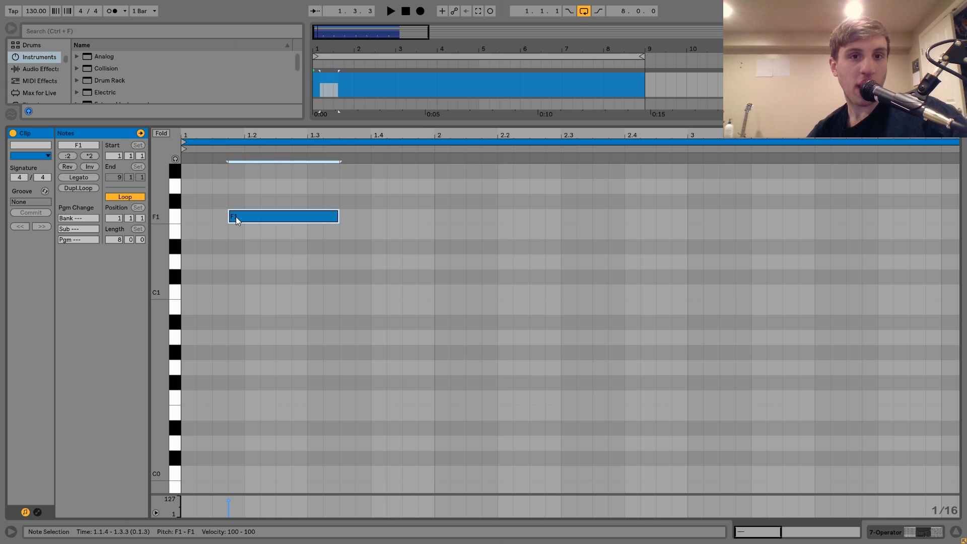
{"action": "key", "text": "shift+Left"}
{"action": "key", "text": "Left"}
{"action": "key", "text": "Left"}
{"action": "key", "text": "Left"}
{"action": "key", "text": "space"}
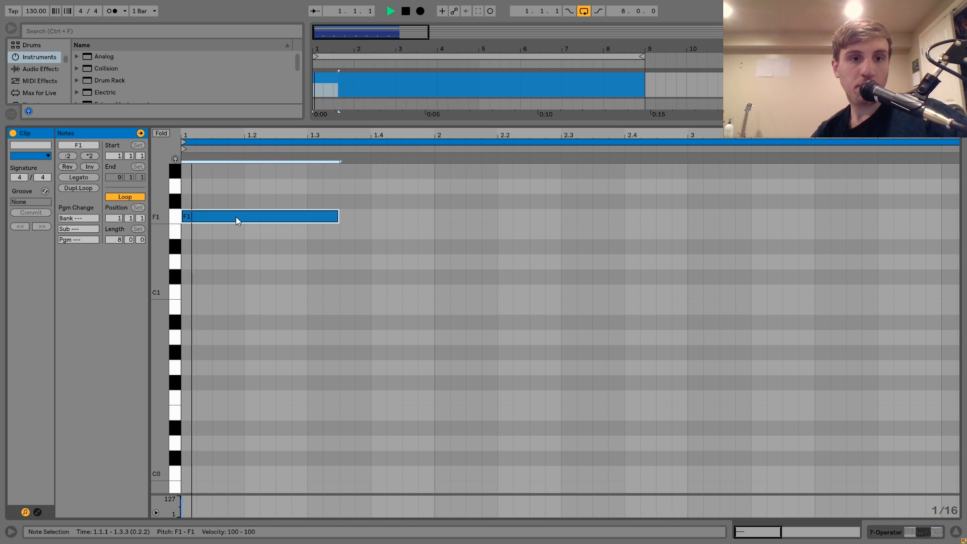
{"action": "key", "text": "shift+Left"}
{"action": "key", "text": "shift+Left"}
{"action": "key", "text": "ctrl+d"}
{"action": "key", "text": "ctrl+a"}
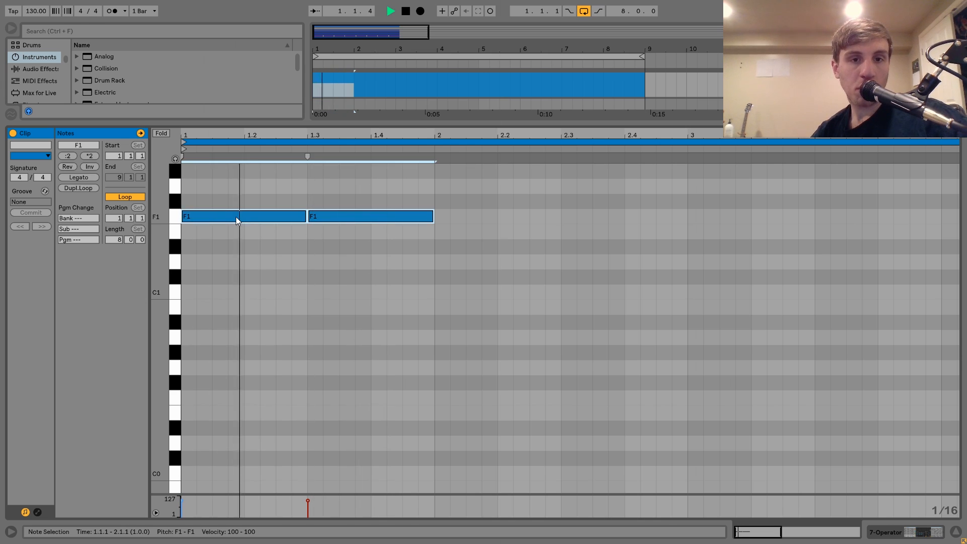
{"action": "key", "text": "ctrl+d"}
{"action": "key", "text": "ctrl+a"}
{"action": "key", "text": "Delete"}
{"action": "key", "text": "space"}
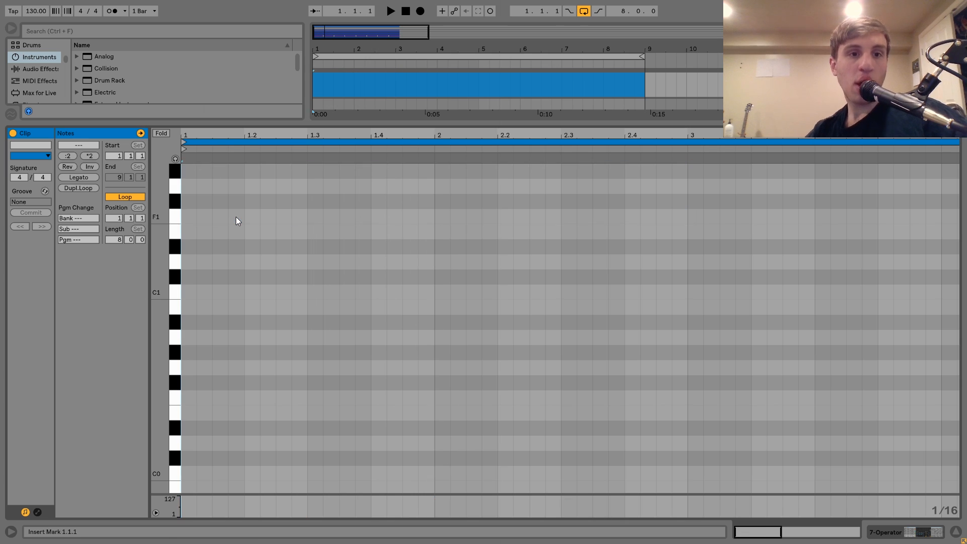
Step: Add an F1 note running from 1.1.4 to 2.1.1 in the Operator clip and play it back
{"action": "double_click", "coordinate": [236, 217]}
{"action": "key", "text": "shift+Right"}
{"action": "key", "text": "shift+Right"}
{"action": "key", "text": "shift+Right"}
{"action": "key", "text": "shift+Right"}
{"action": "key", "text": "shift+Right"}
{"action": "key", "text": "shift+Right"}
{"action": "key", "text": "shift+Right"}
{"action": "key", "text": "shift+Right"}
{"action": "key", "text": "shift+Right"}
{"action": "key", "text": "shift+Right"}
{"action": "key", "text": "shift+Right"}
{"action": "key", "text": "shift+Right"}
{"action": "key", "text": "shift+Right"}
{"action": "key", "text": "shift+Right"}
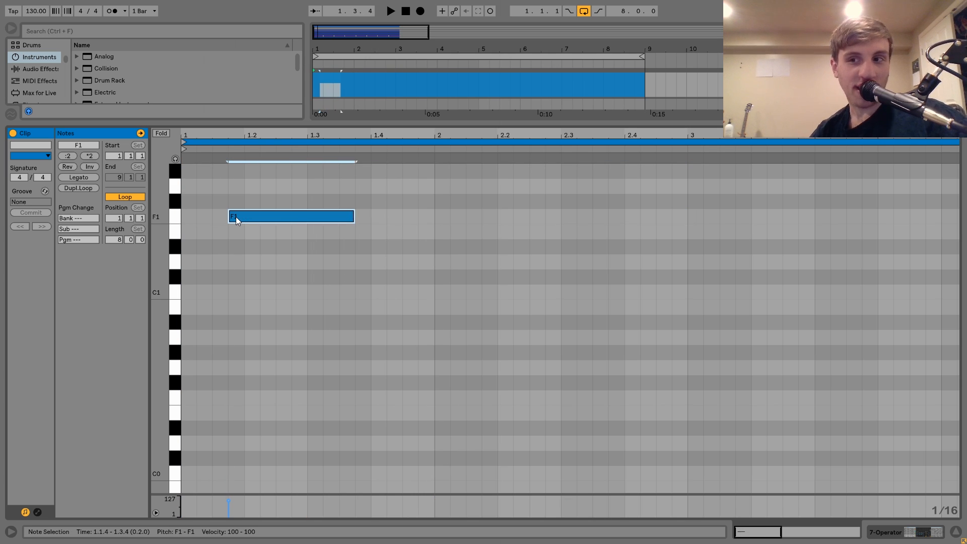
{"action": "key", "text": "shift+Left"}
{"action": "key", "text": "shift+Left"}
{"action": "key", "text": "shift+Left"}
{"action": "key", "text": "space"}
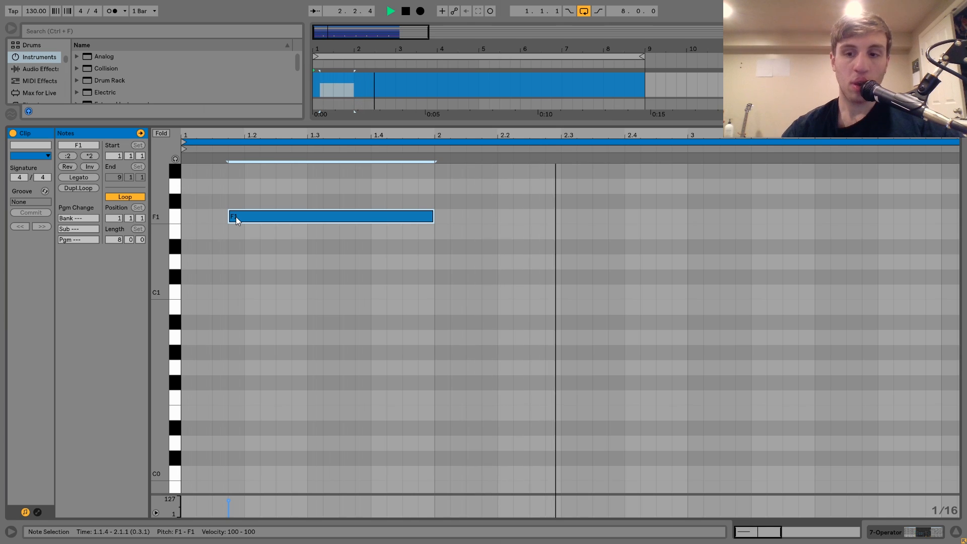
{"action": "key", "text": "space"}
{"action": "key", "text": "space"}
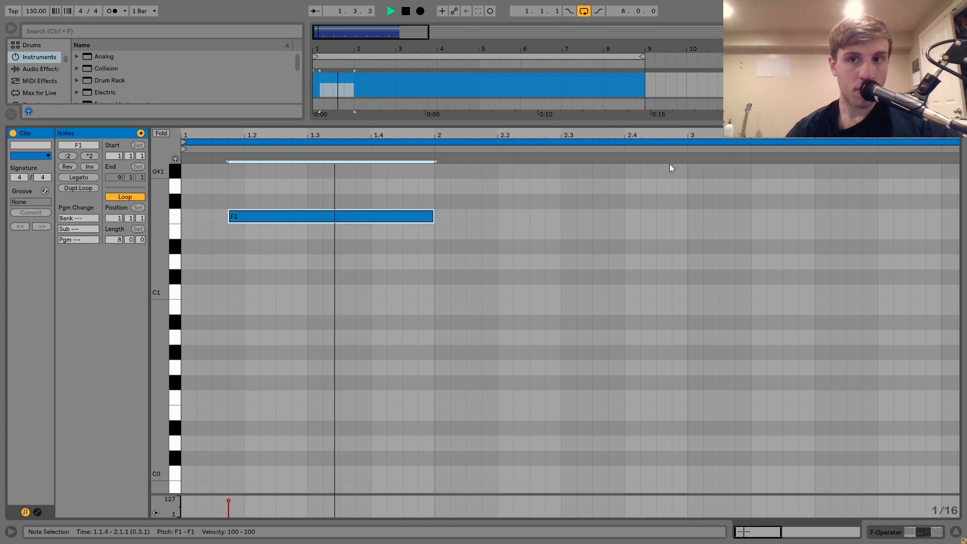
Step: Duplicate the first two bars of the Operator clip three times to fill bars 3 to 8
{"action": "double_click", "coordinate": [794, 78]}
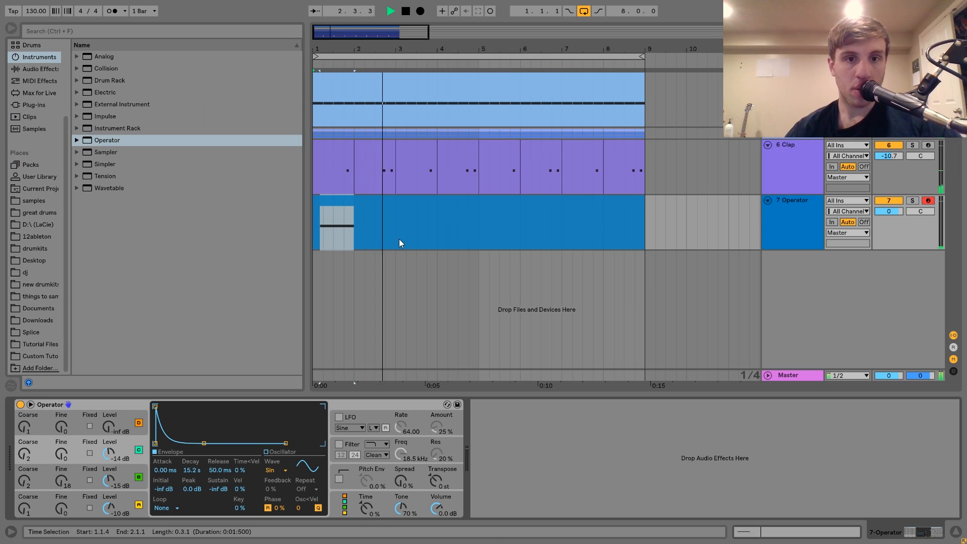
{"action": "left_click_drag", "start_coordinate": [399, 239], "coordinate": [296, 212]}
{"action": "key", "text": "ctrl+d"}
{"action": "key", "text": "ctrl+d"}
{"action": "key", "text": "ctrl+d"}
{"action": "left_click", "coordinate": [360, 200], "text": "shift"}
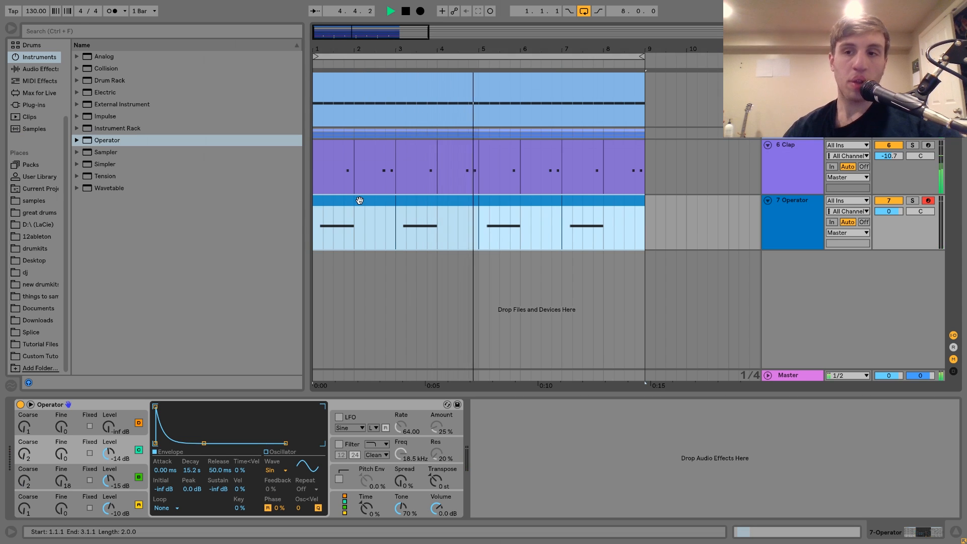
{"action": "key", "text": "space"}
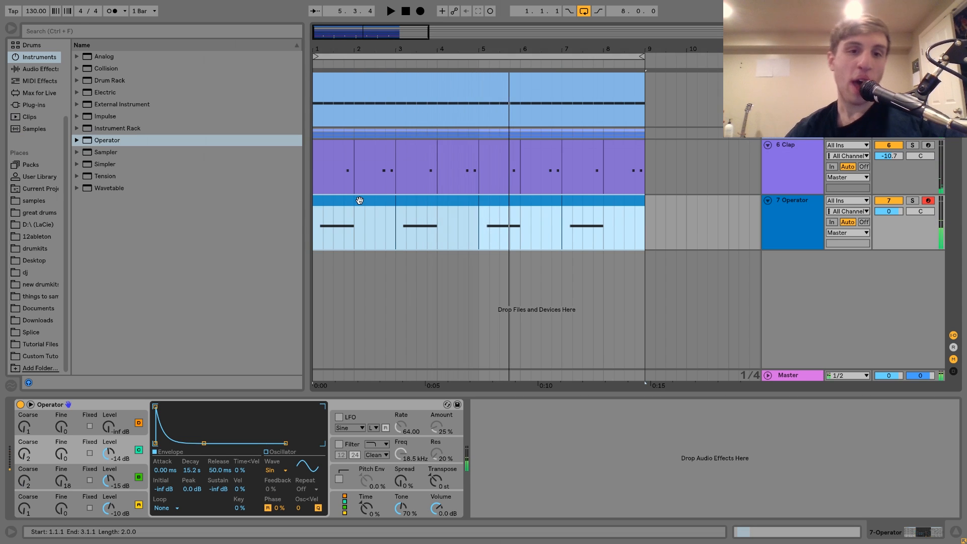
Step: Solo the Operator track and play it back briefly
{"action": "left_click", "coordinate": [913, 200]}
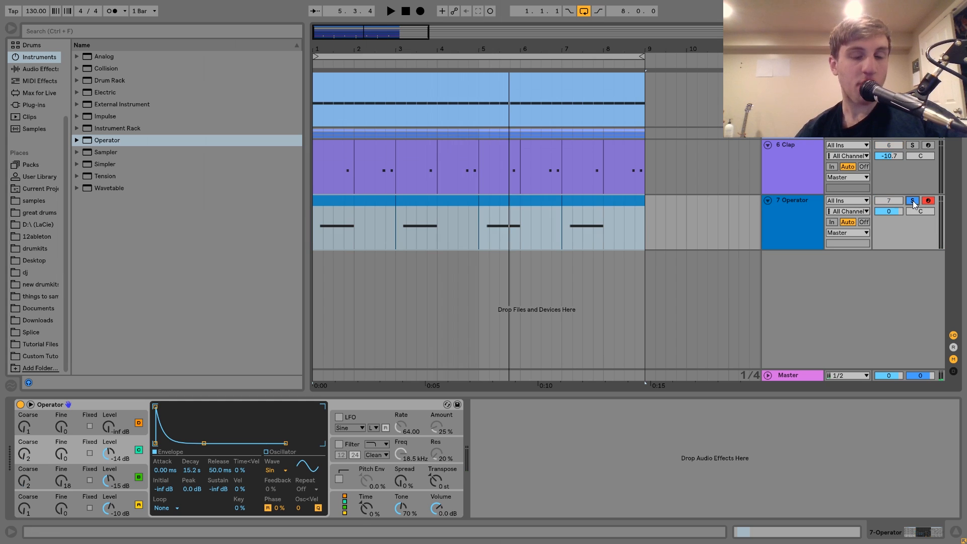
{"action": "left_click", "coordinate": [802, 234]}
{"action": "key", "text": "space"}
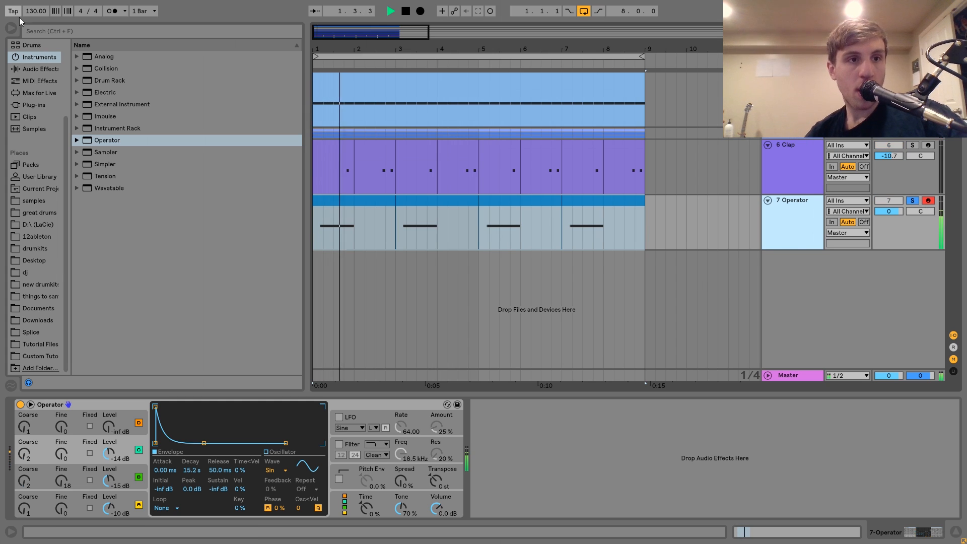
{"action": "key", "text": "space"}
Step: Add Echo to Operator with both sides at straight 1/4 notes, Feedback 57%, low-pass 20.0 kHz and Dry/Wet 29%, and play it back
{"action": "left_click", "coordinate": [40, 69]}
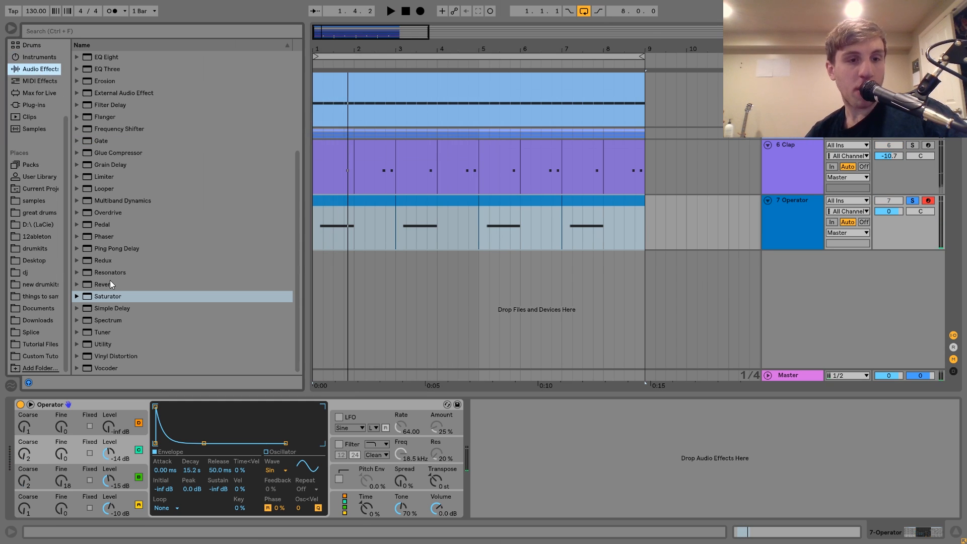
{"action": "scroll", "coordinate": [158, 206], "scroll_direction": "up", "scroll_amount": 3}
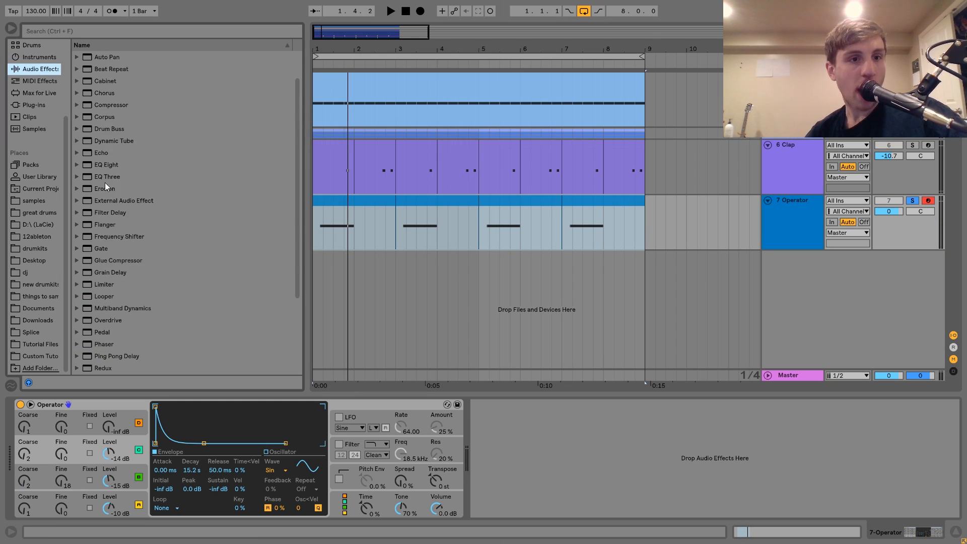
{"action": "double_click", "coordinate": [102, 153]}
{"action": "left_click_drag", "start_coordinate": [526, 429], "coordinate": [527, 418]}
{"action": "left_click", "coordinate": [536, 463]}
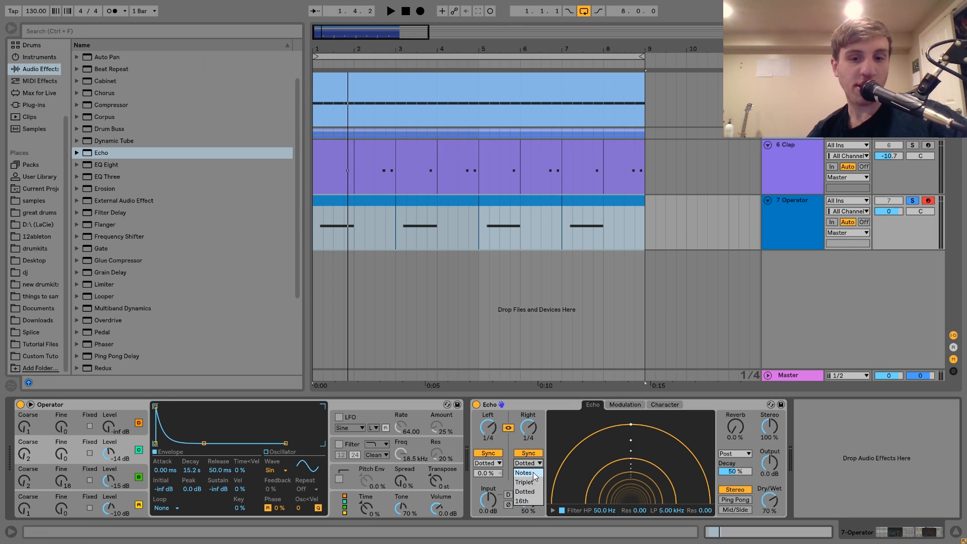
{"action": "left_click", "coordinate": [533, 472]}
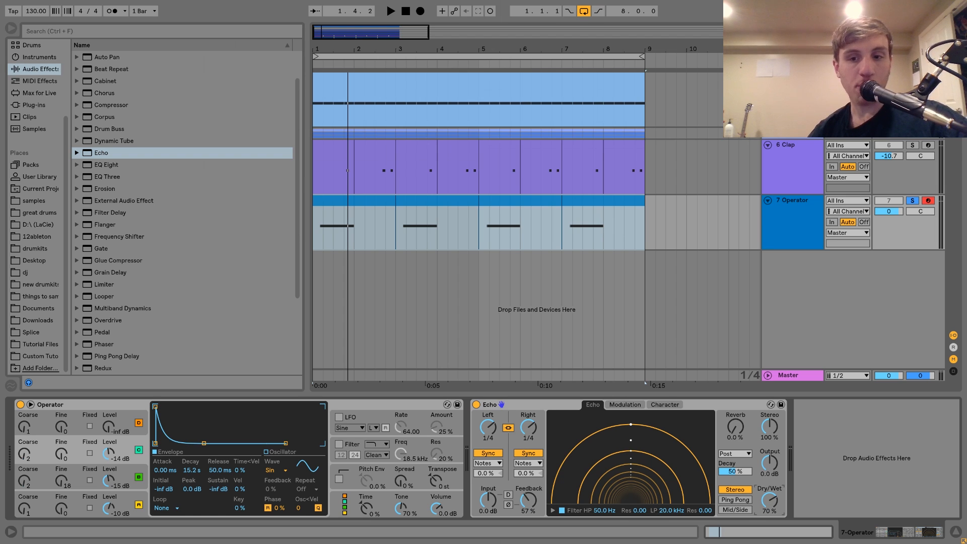
{"action": "left_click_drag", "start_coordinate": [770, 500], "coordinate": [767, 504]}
{"action": "key", "text": "space"}
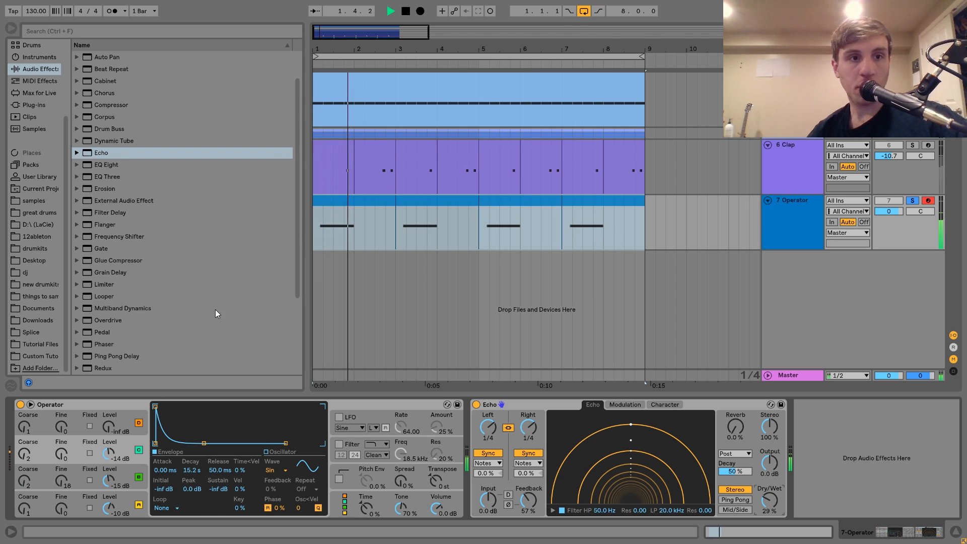
Step: Unsolo the Operator track and insert Ping Pong Delay between Operator and Echo, with a beat division of 2 and Dry/Wet 29%
{"action": "left_click", "coordinate": [912, 200]}
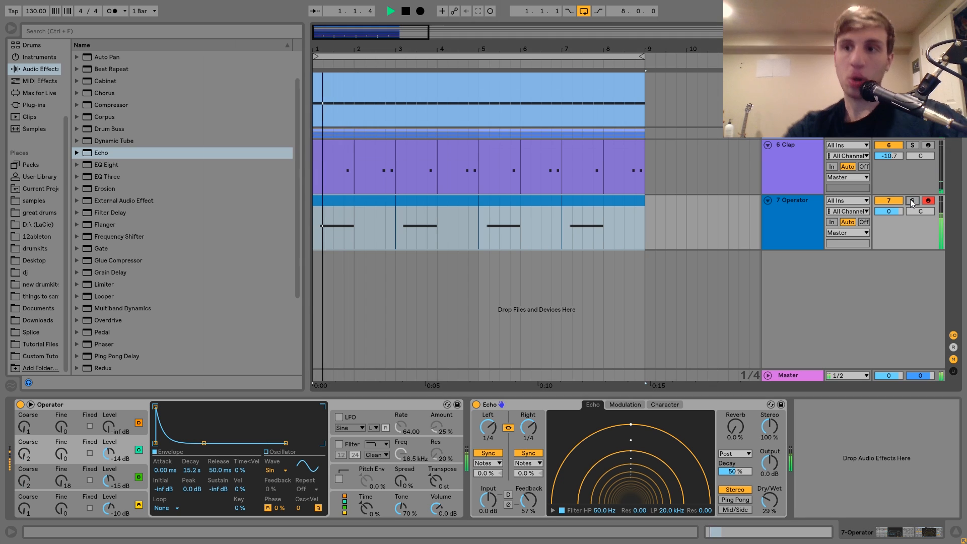
{"action": "scroll", "coordinate": [228, 311], "scroll_direction": "down", "scroll_amount": 3}
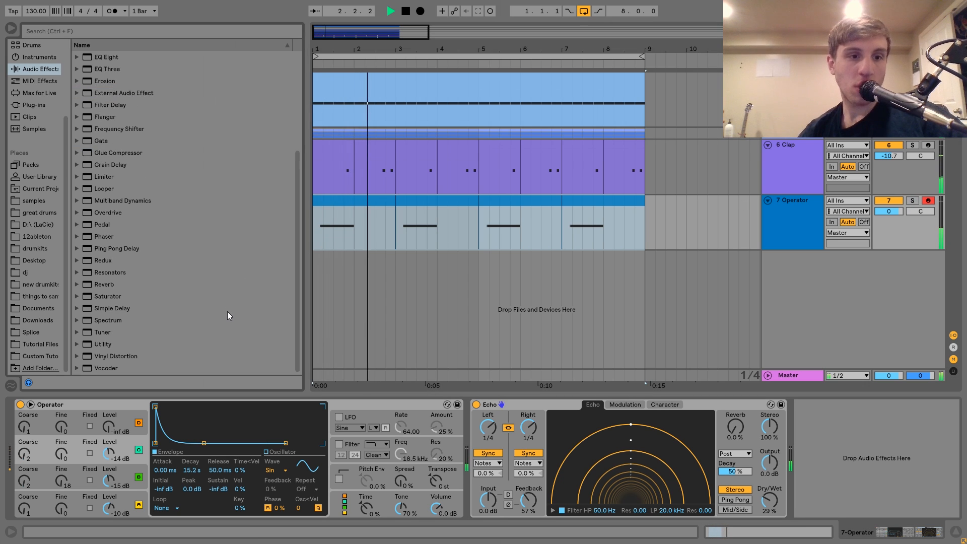
{"action": "key", "text": "space"}
{"action": "left_click_drag", "start_coordinate": [105, 248], "coordinate": [484, 466]}
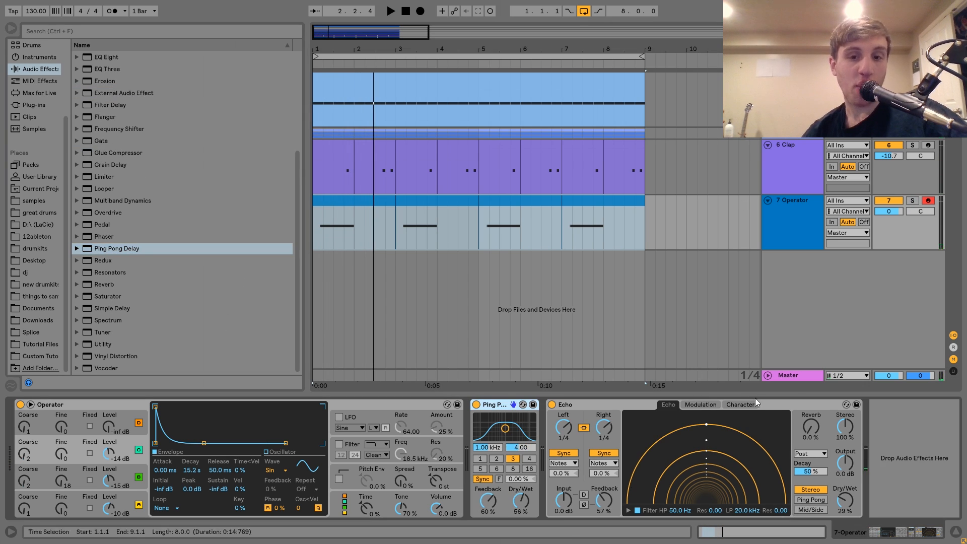
{"action": "left_click", "coordinate": [496, 458]}
{"action": "left_click_drag", "start_coordinate": [521, 500], "coordinate": [521, 518]}
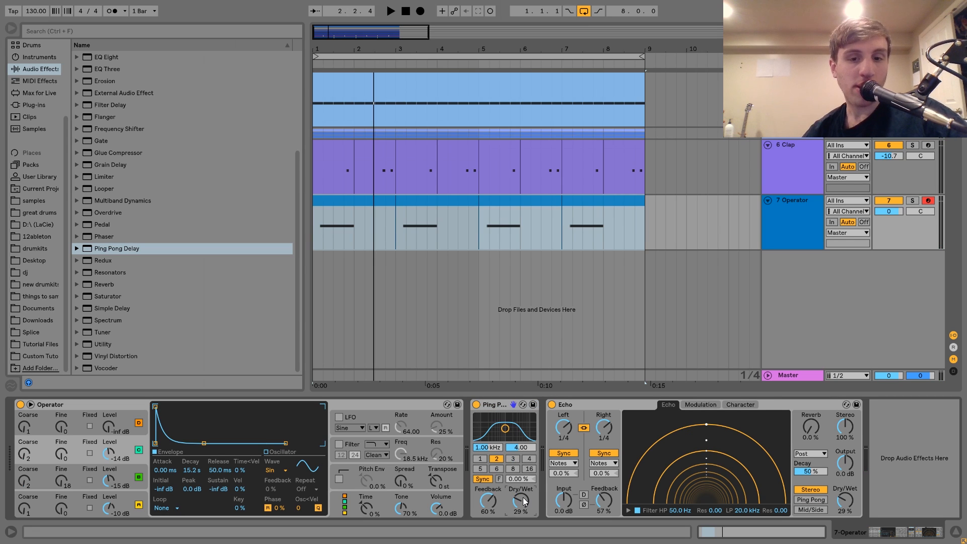
Step: Set the Ping Pong Delay filter to 1.01 kHz with a width of 6.68 while playing the arrangement back
{"action": "key", "text": "space"}
{"action": "left_click_drag", "start_coordinate": [506, 429], "coordinate": [506, 422]}
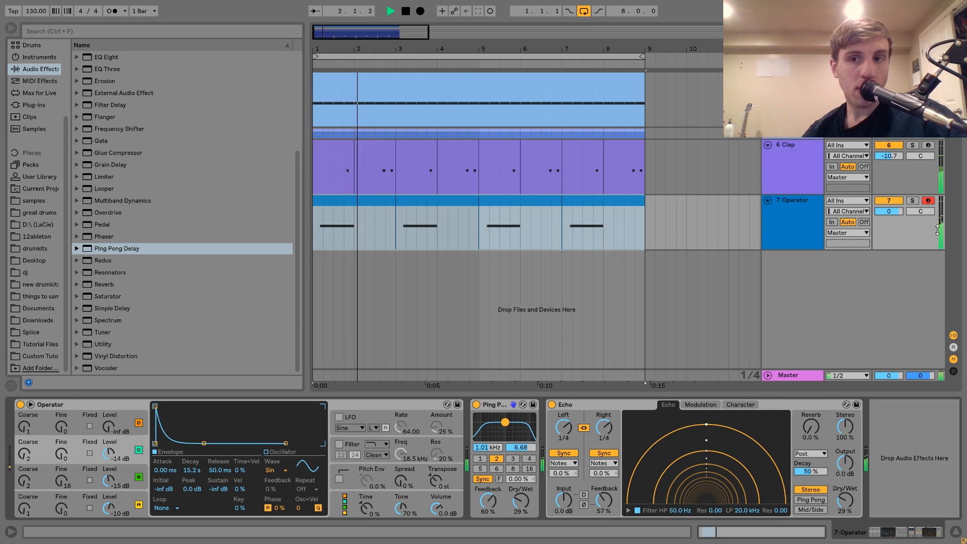
{"action": "left_click", "coordinate": [790, 216]}
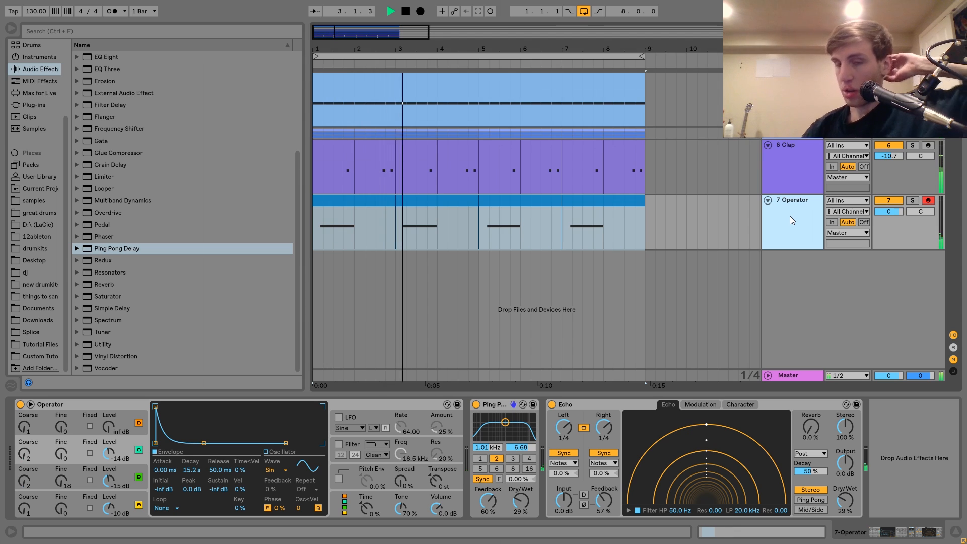
{"action": "key", "text": "space"}
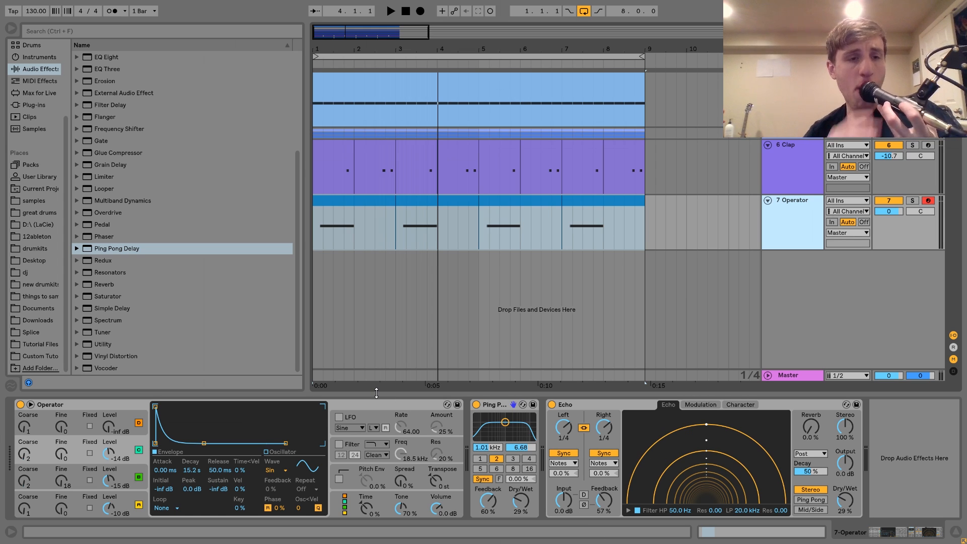
Step: Add Drum Buss after Echo at the end of the Operator track's device chain
{"action": "left_click", "coordinate": [74, 74]}
{"action": "scroll", "coordinate": [107, 93], "scroll_direction": "up", "scroll_amount": 1}
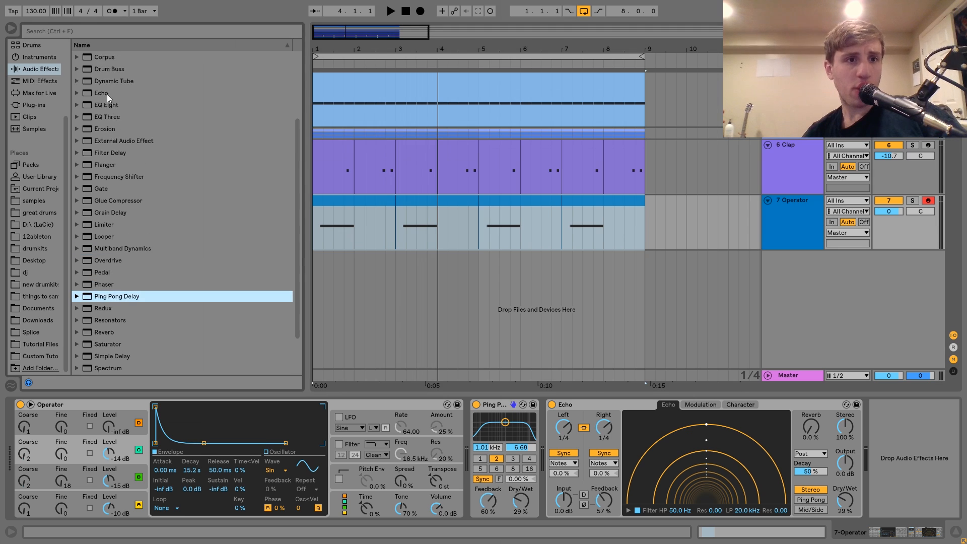
{"action": "double_click", "coordinate": [112, 68]}
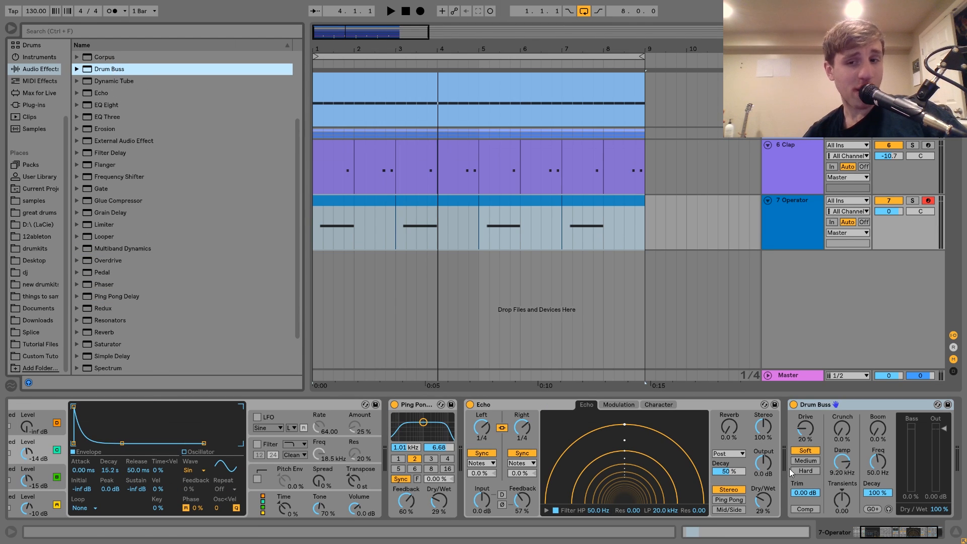
Step: Insert Reverb between Echo and Drum Buss with Decay Time 1.92 s and Dry/Wet 31%, bypassing Drum Buss during playback
{"action": "scroll", "coordinate": [198, 306], "scroll_direction": "down", "scroll_amount": 1}
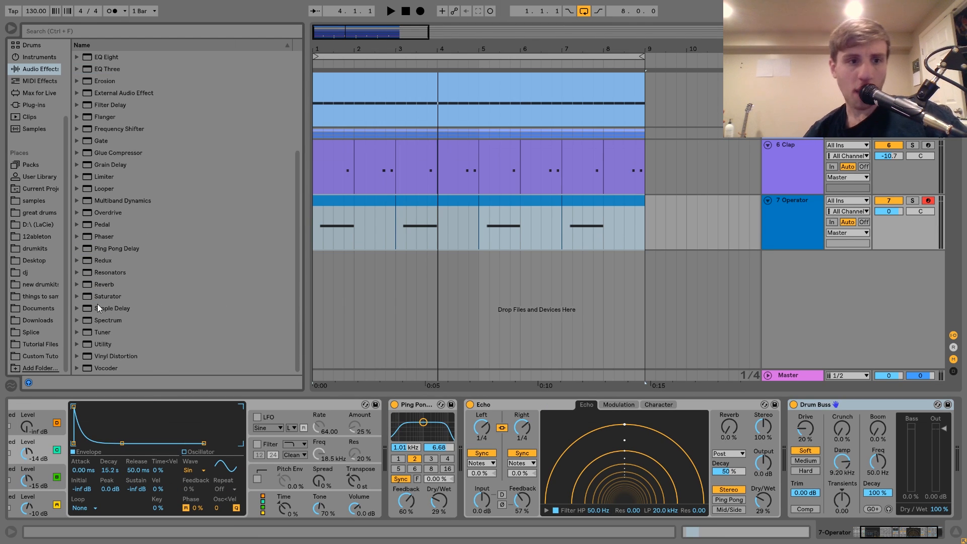
{"action": "left_click_drag", "start_coordinate": [95, 284], "coordinate": [840, 415]}
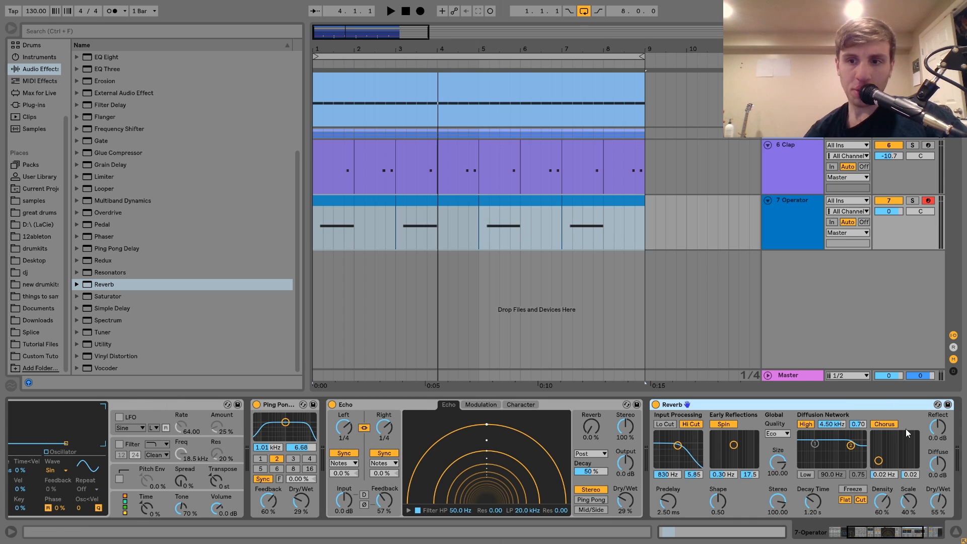
{"action": "scroll", "coordinate": [906, 428], "scroll_direction": "down", "scroll_amount": 3}
{"action": "left_click", "coordinate": [731, 405]}
{"action": "key", "text": "space"}
{"action": "left_click_drag", "start_coordinate": [702, 501], "coordinate": [703, 522]}
{"action": "left_click_drag", "start_coordinate": [577, 501], "coordinate": [577, 493]}
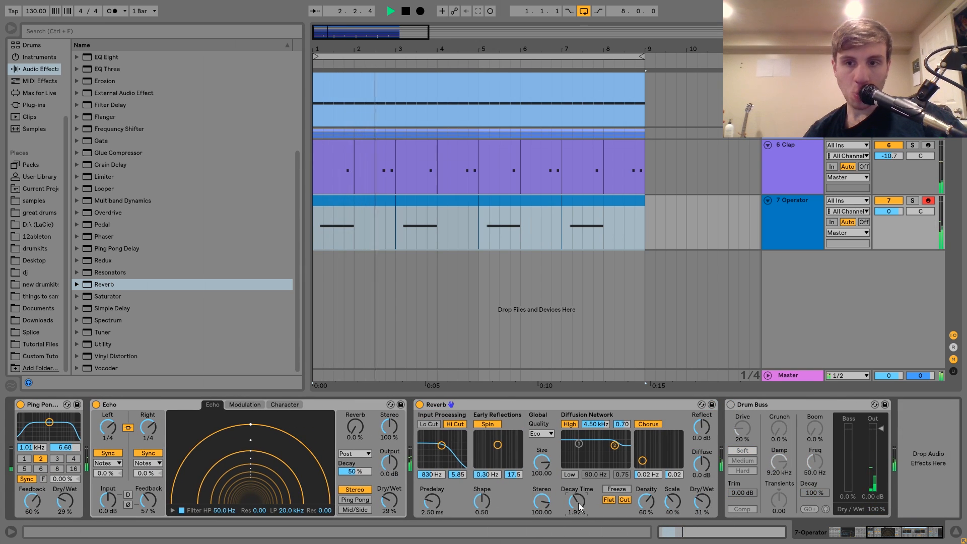
Step: Solo the Operator track, play it back and raise the Reverb's Decay Time to 2.20 s and Dry/Wet to 40%
{"action": "left_click", "coordinate": [911, 200]}
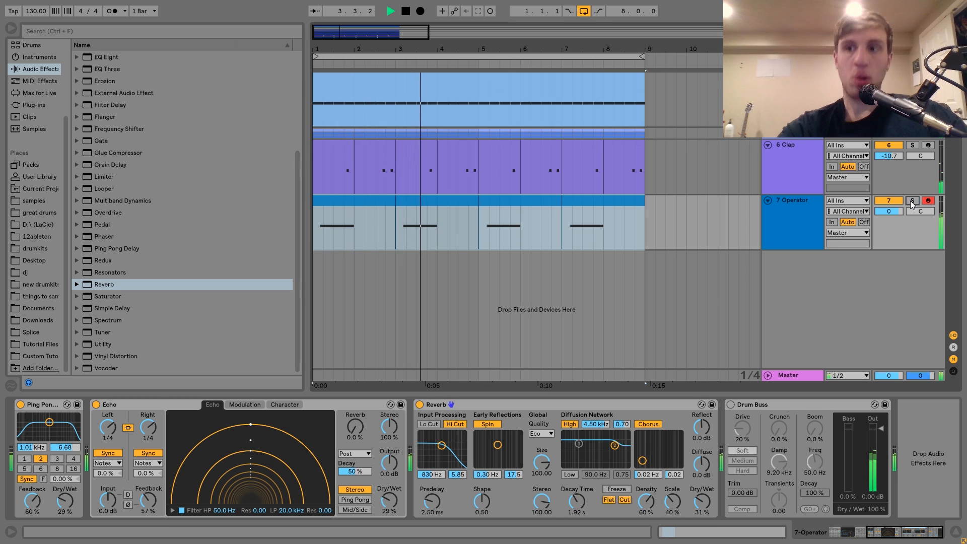
{"action": "key", "text": "space"}
{"action": "key", "text": "space"}
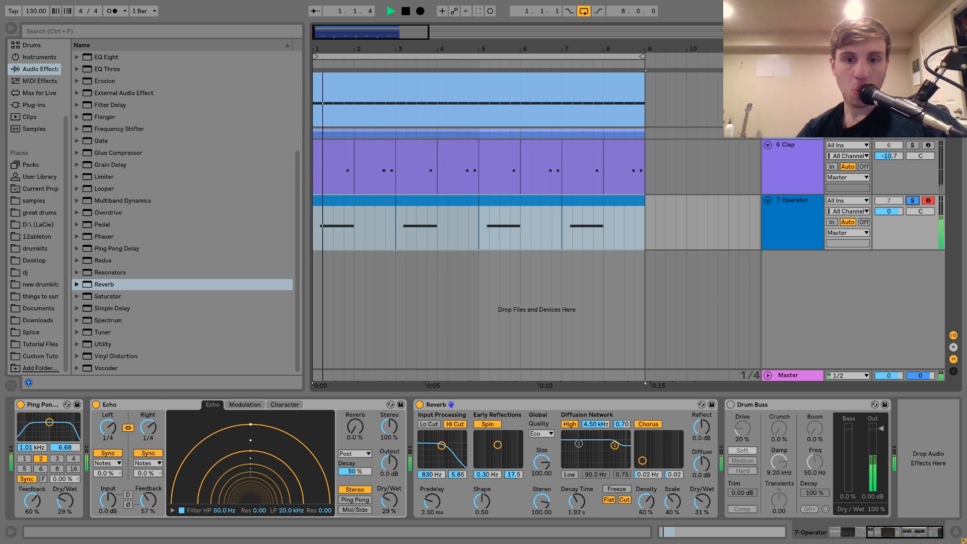
{"action": "left_click_drag", "start_coordinate": [576, 501], "coordinate": [577, 498]}
{"action": "mouse_move", "coordinate": [708, 503]}
{"action": "left_mouse_down"}
{"action": "mouse_move", "coordinate": [707, 490]}
{"action": "mouse_move", "coordinate": [707, 508]}
{"action": "left_mouse_up"}
{"action": "key", "text": "space"}
{"action": "key", "text": "space"}
{"action": "key", "text": "space"}
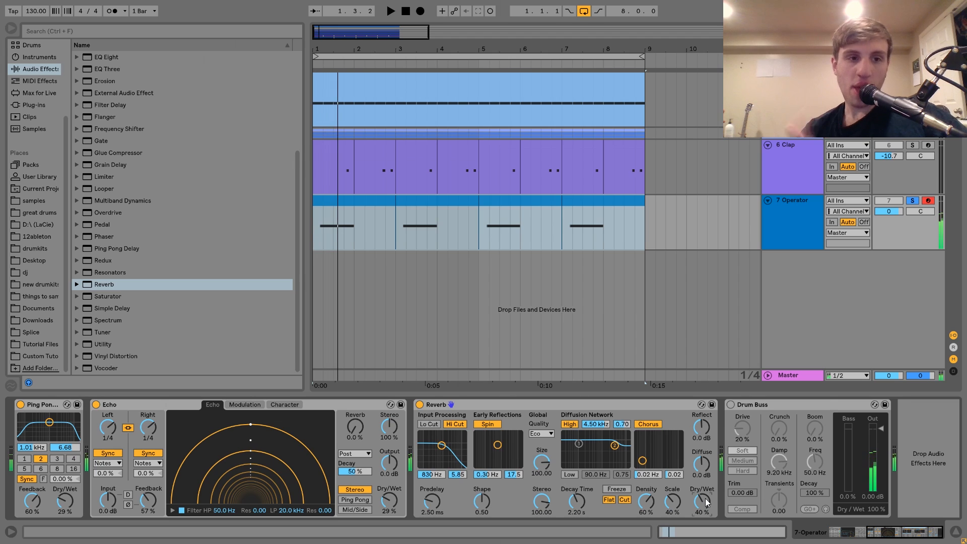
Step: Turn Drum Buss back on with Crunch 21% and Damp 20.0 kHz, and unsolo the Operator track at a volume of -6.7 dB
{"action": "left_click", "coordinate": [733, 407]}
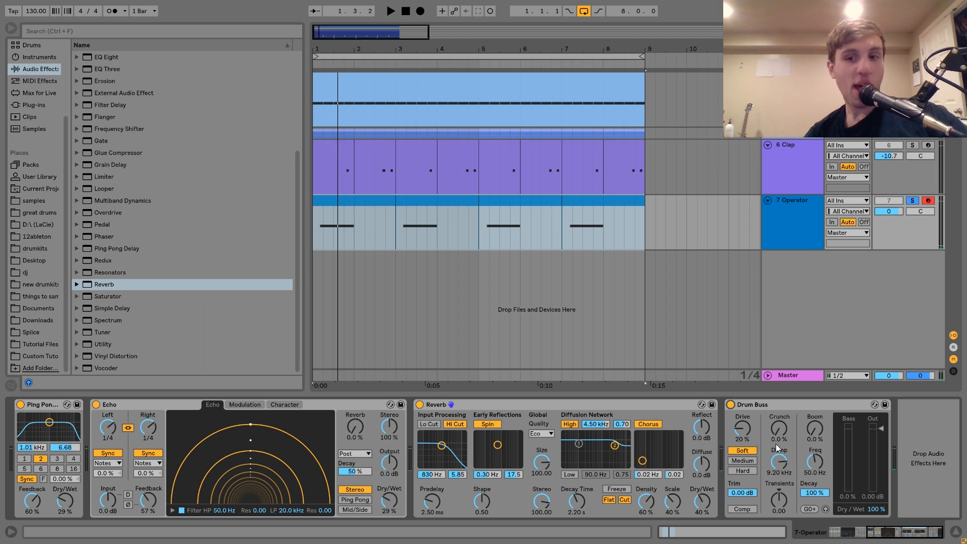
{"action": "left_click_drag", "start_coordinate": [779, 440], "coordinate": [778, 431]}
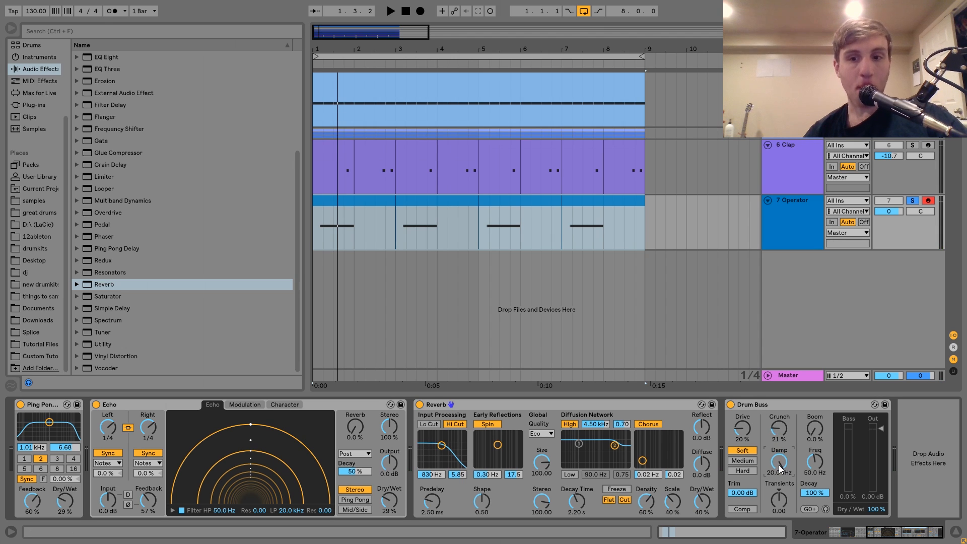
{"action": "key", "text": "space"}
{"action": "left_click_drag", "start_coordinate": [893, 212], "coordinate": [893, 222]}
{"action": "left_click", "coordinate": [913, 201]}
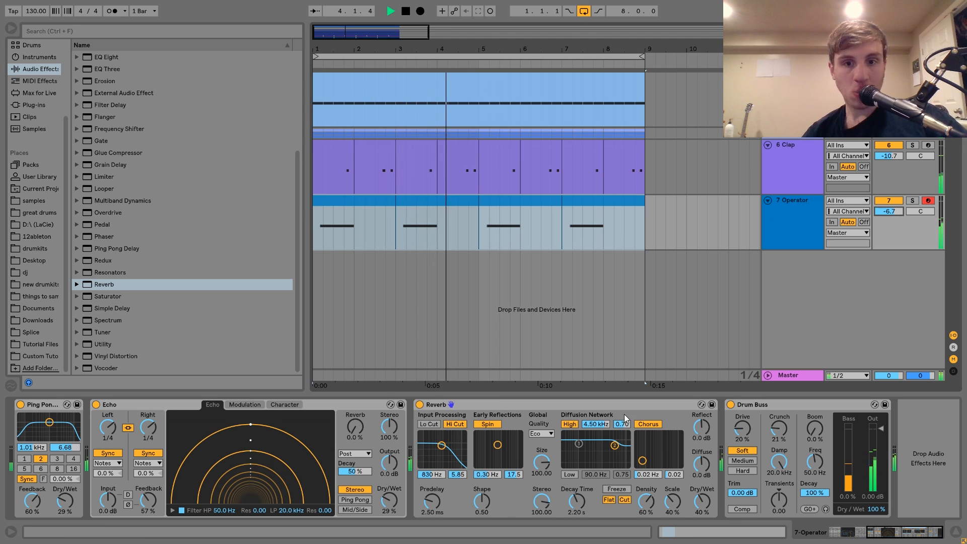
Step: Raise the Dry/Wet of both Echo and Ping Pong Delay to 37% while listening to the full mix
{"action": "left_click_drag", "start_coordinate": [389, 501], "coordinate": [389, 493]}
{"action": "mouse_move", "coordinate": [66, 500]}
{"action": "left_mouse_down"}
{"action": "mouse_move", "coordinate": [66, 488]}
{"action": "mouse_move", "coordinate": [65, 507]}
{"action": "left_mouse_up"}
{"action": "scroll", "coordinate": [67, 502], "scroll_direction": "up", "scroll_amount": 5}
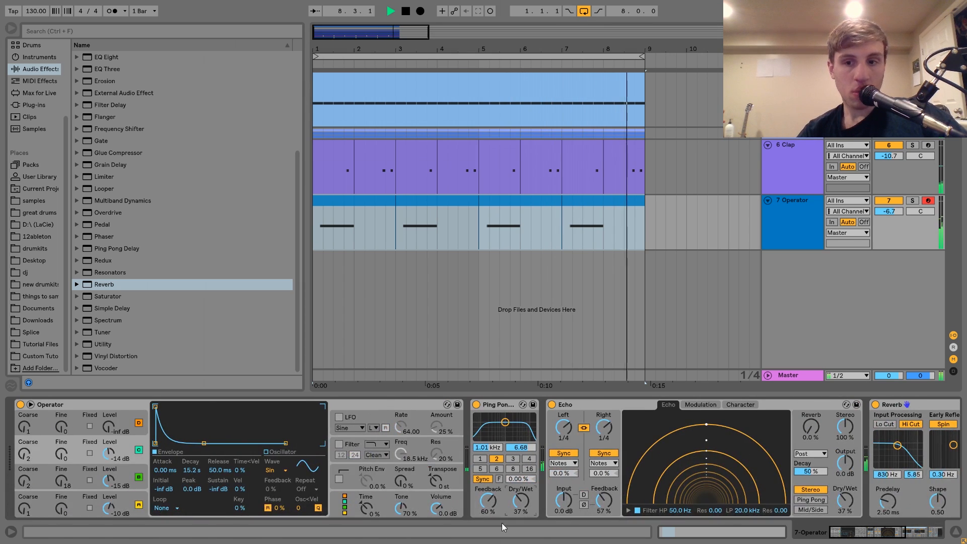
{"action": "scroll", "coordinate": [614, 503], "scroll_direction": "down", "scroll_amount": 5}
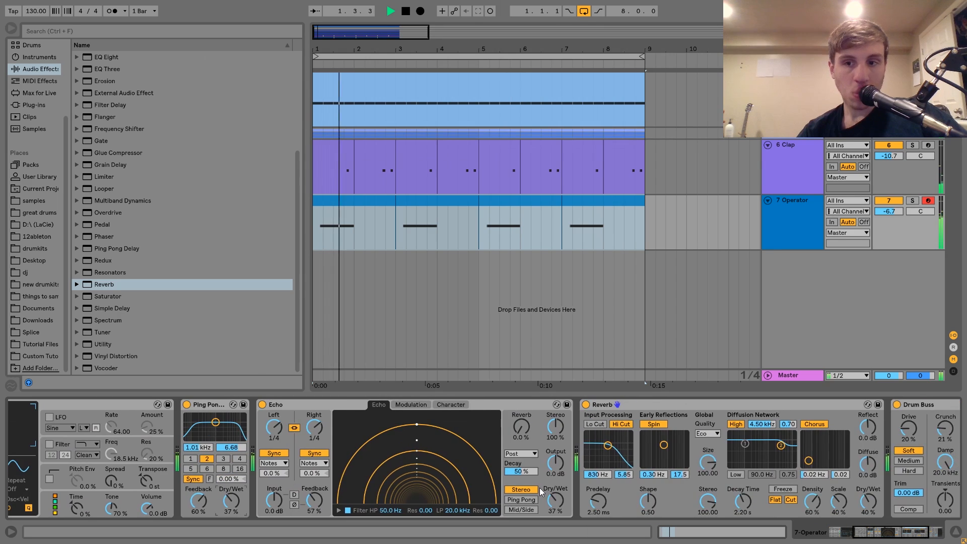
{"action": "scroll", "coordinate": [540, 491], "scroll_direction": "down", "scroll_amount": 3}
{"action": "key", "text": "space"}
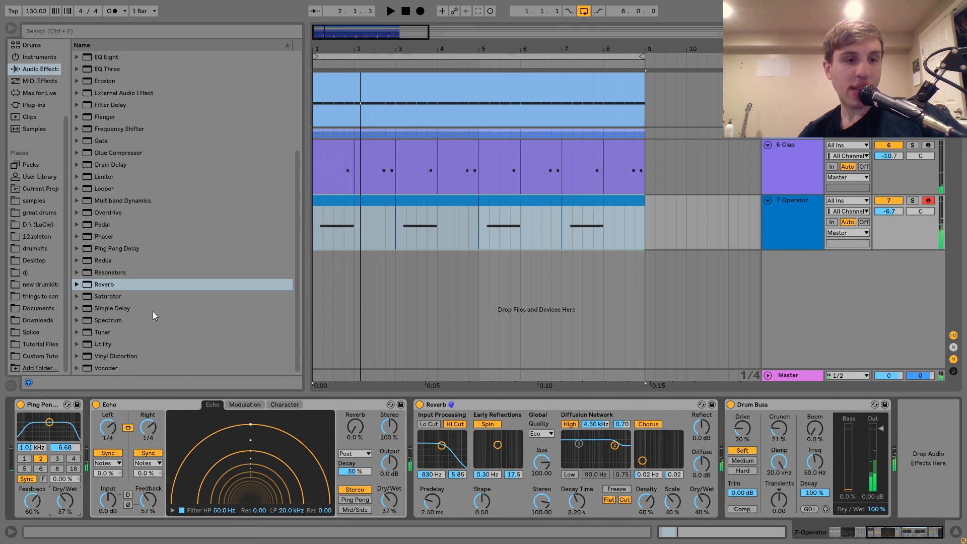
Step: Copy the sidechained Compressor from the Kick track's rumble chain to the end of the Operator chain and play it back
{"action": "scroll", "coordinate": [149, 310], "scroll_direction": "up", "scroll_amount": 4}
{"action": "left_click", "coordinate": [791, 96]}
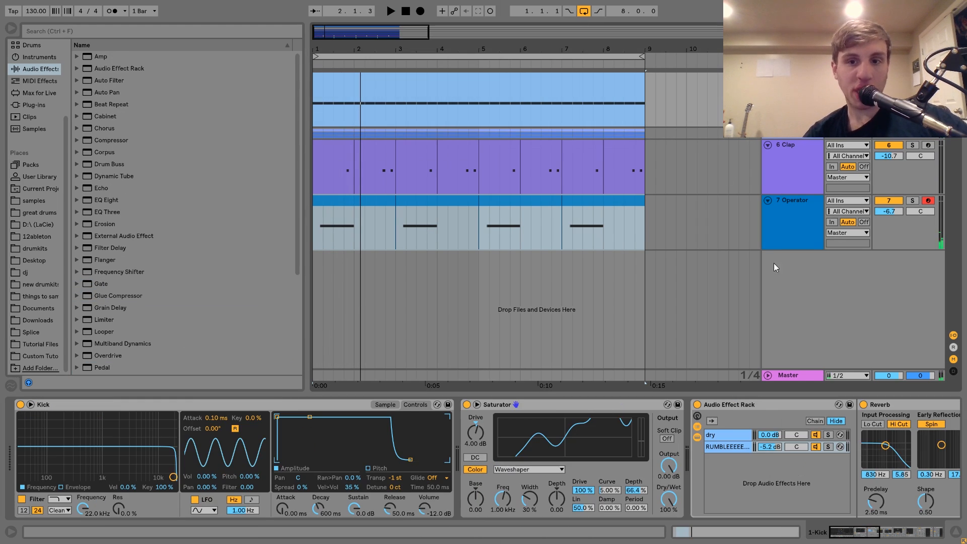
{"action": "scroll", "coordinate": [742, 413], "scroll_direction": "down", "scroll_amount": 6}
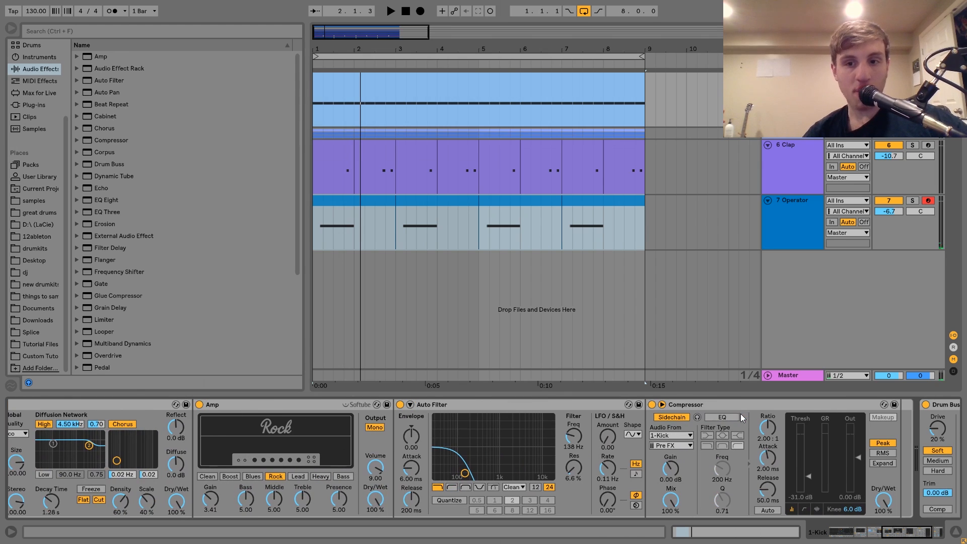
{"action": "left_click", "coordinate": [508, 226]}
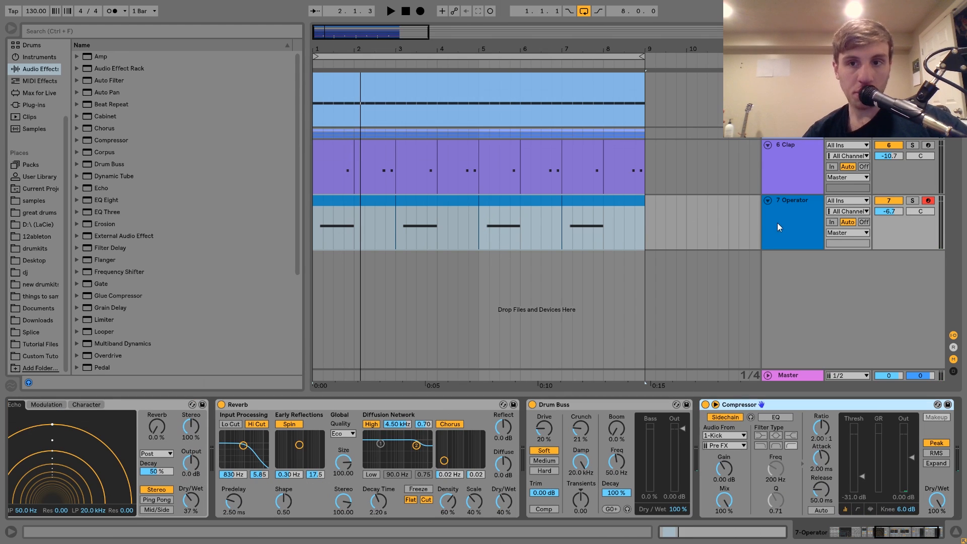
{"action": "key", "text": "space"}
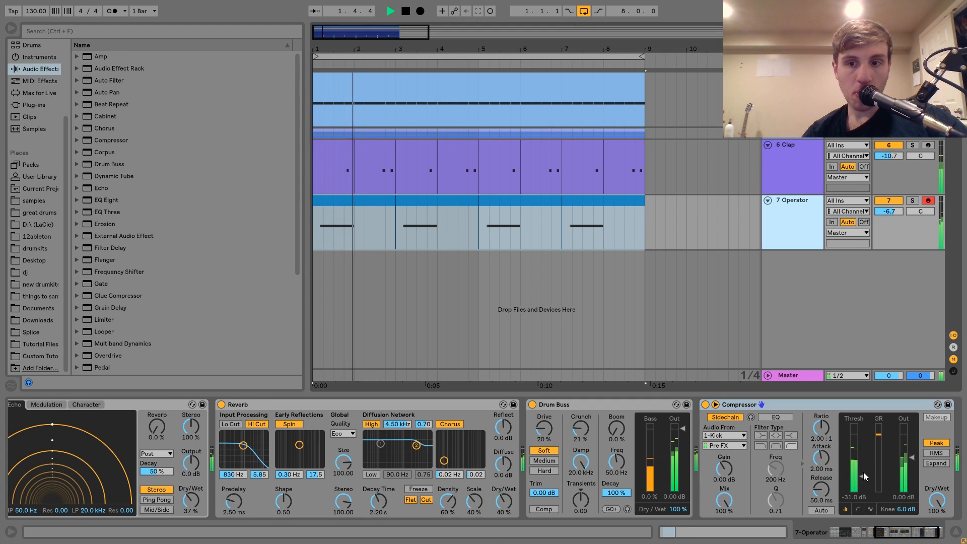
Step: Set the Operator track's volume to -5.9 dB during playback and stop
{"action": "left_click", "coordinate": [892, 211]}
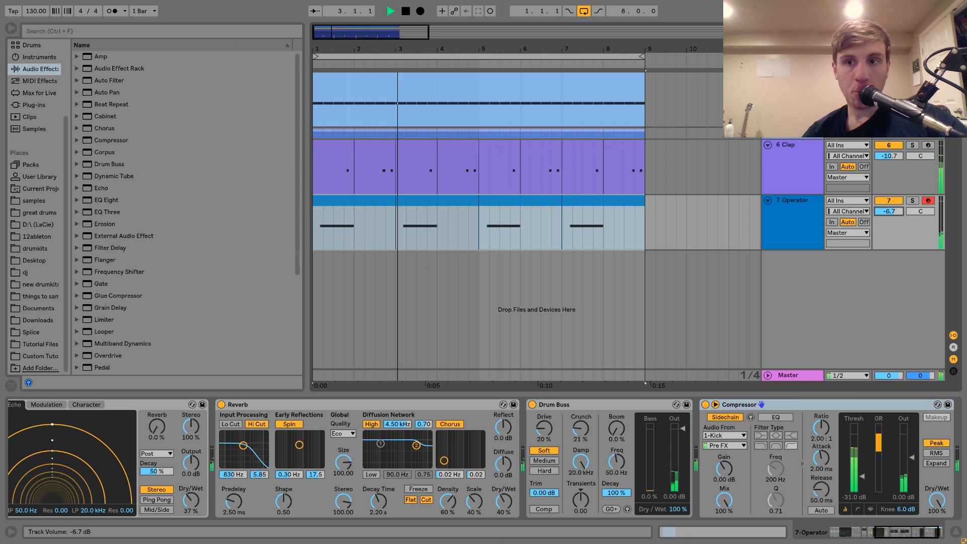
{"action": "left_click_drag", "start_coordinate": [890, 212], "coordinate": [889, 208]}
{"action": "left_click", "coordinate": [795, 218]}
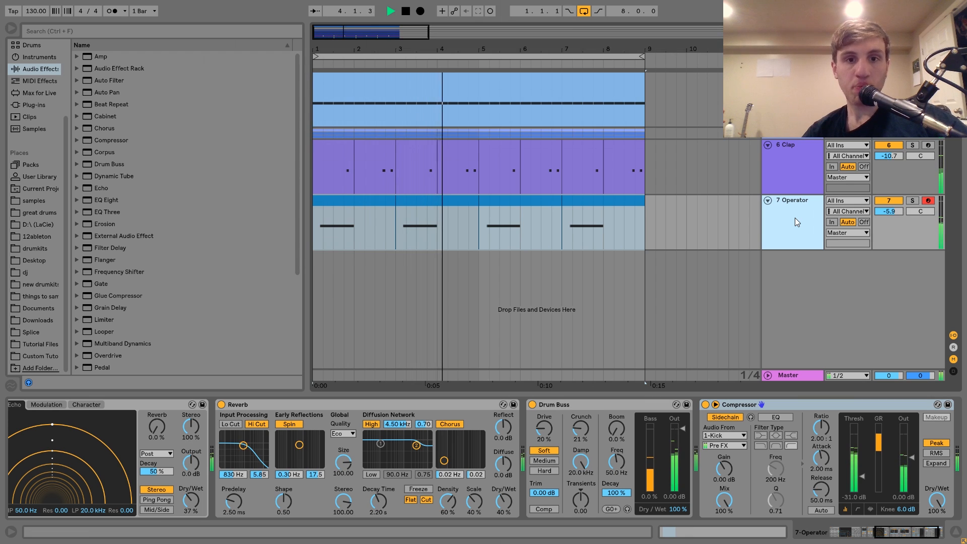
{"action": "key", "text": "space"}
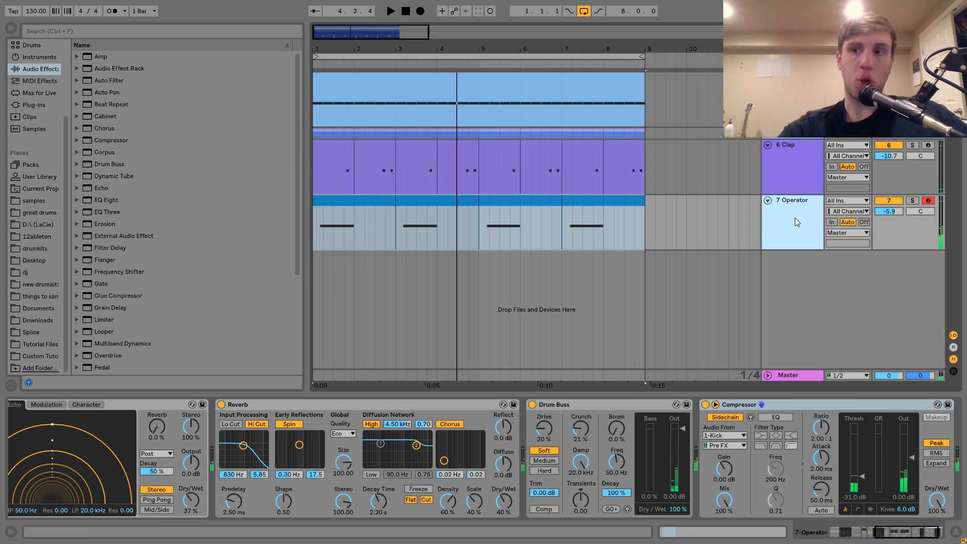
Step: Add a new MIDI track with a second Operator and create an empty MIDI clip on it spanning bars 1 to 8
{"action": "key", "text": "ctrl+shift+t"}
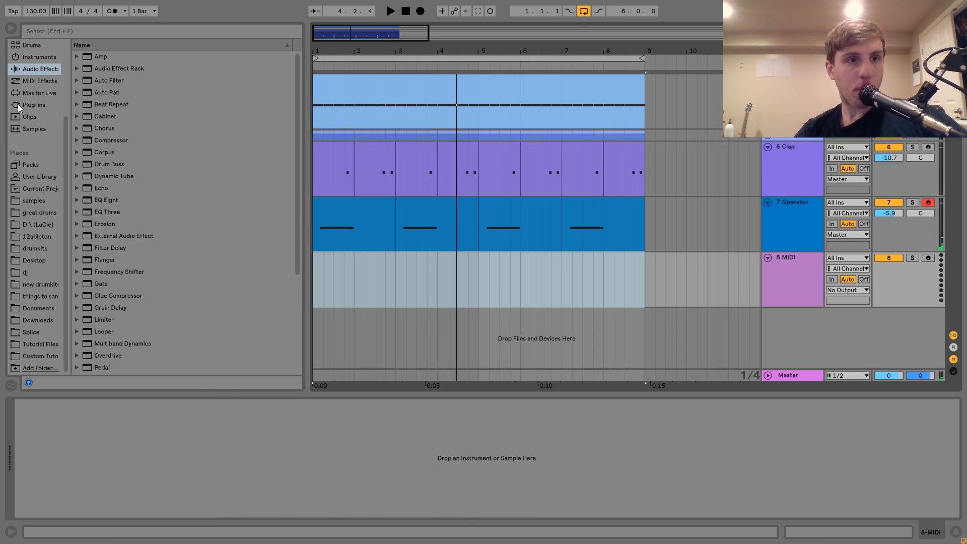
{"action": "left_click", "coordinate": [39, 57]}
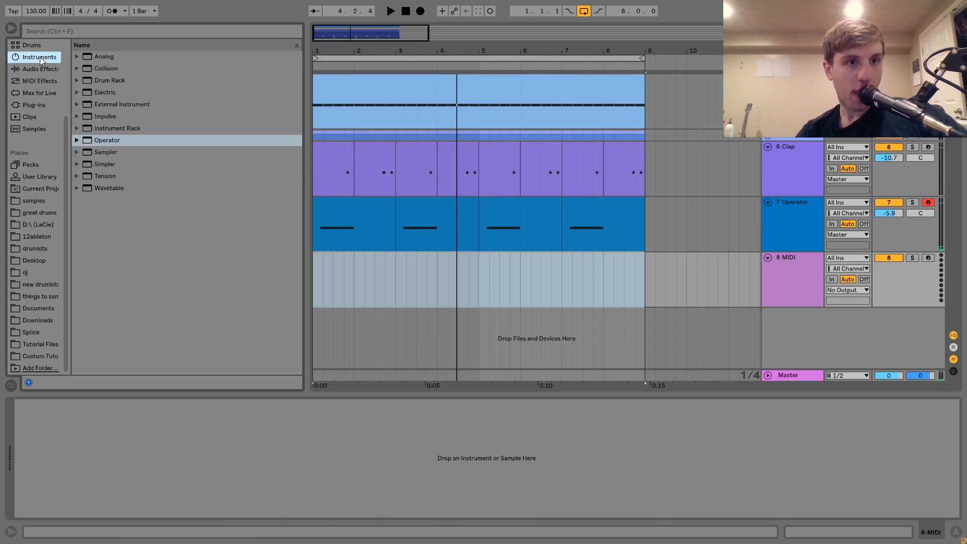
{"action": "double_click", "coordinate": [104, 140]}
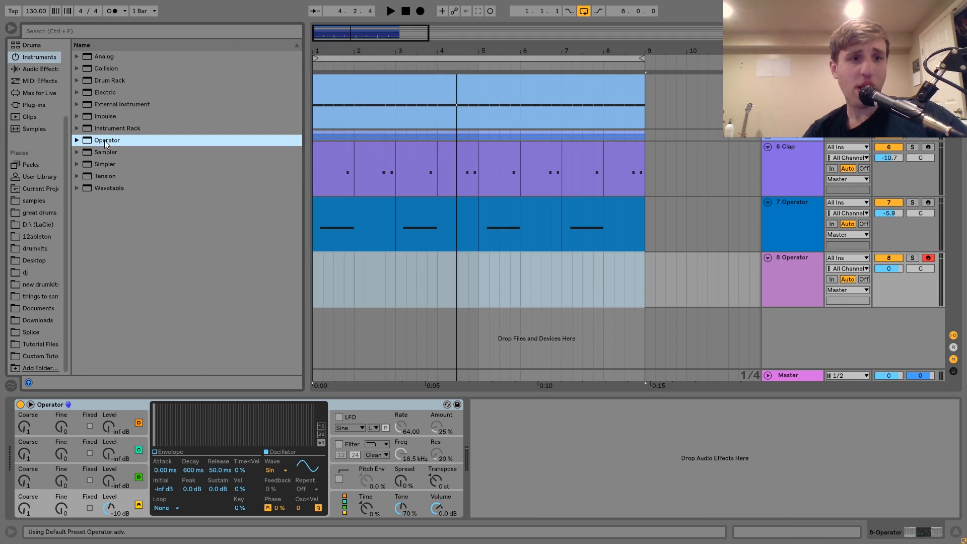
{"action": "left_click_drag", "start_coordinate": [645, 282], "coordinate": [322, 285]}
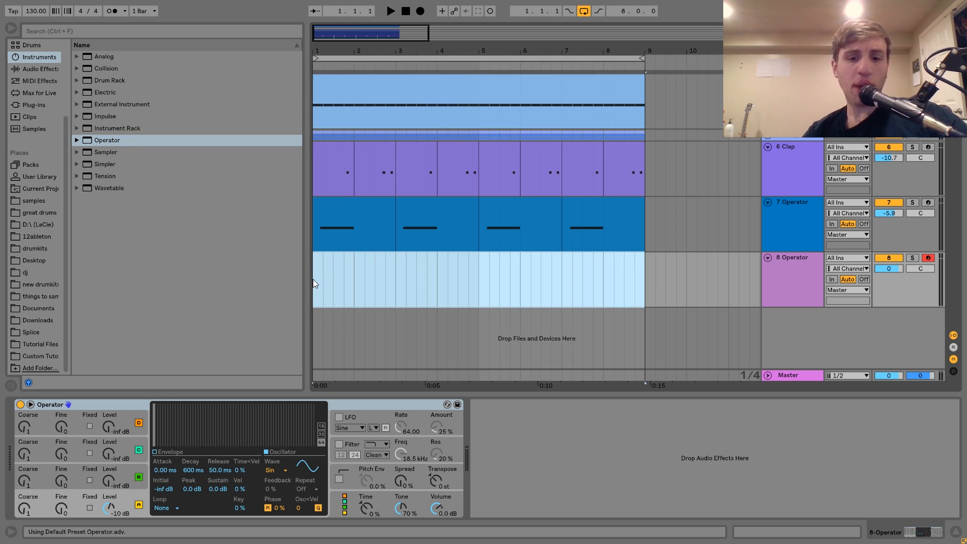
{"action": "key", "text": "ctrl+shift+m"}
Step: Fill the first beat of the new clip with four F1 sixteenth notes and shorten them all to 3/64
{"action": "left_click_drag", "start_coordinate": [184, 135], "coordinate": [197, 272]}
{"action": "double_click", "coordinate": [187, 307]}
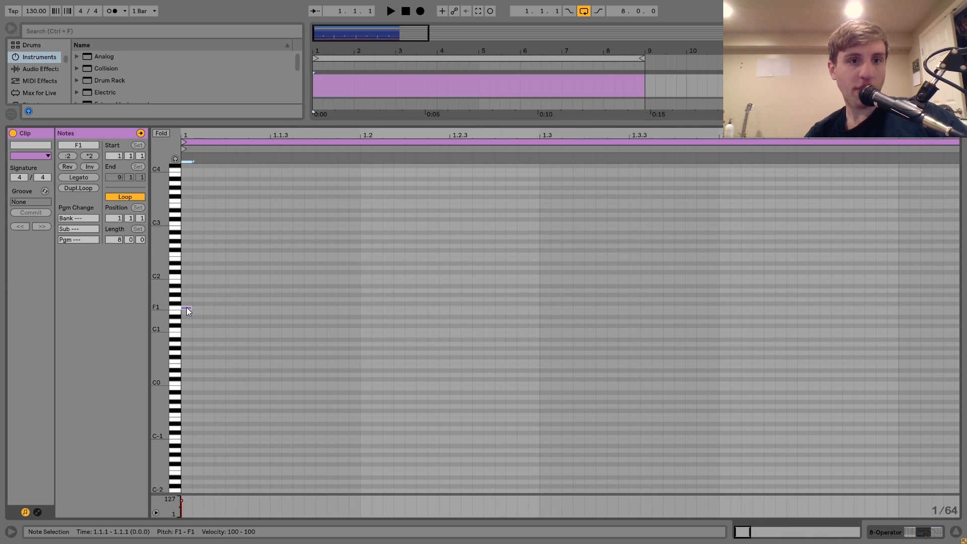
{"action": "key", "text": "ctrl+d"}
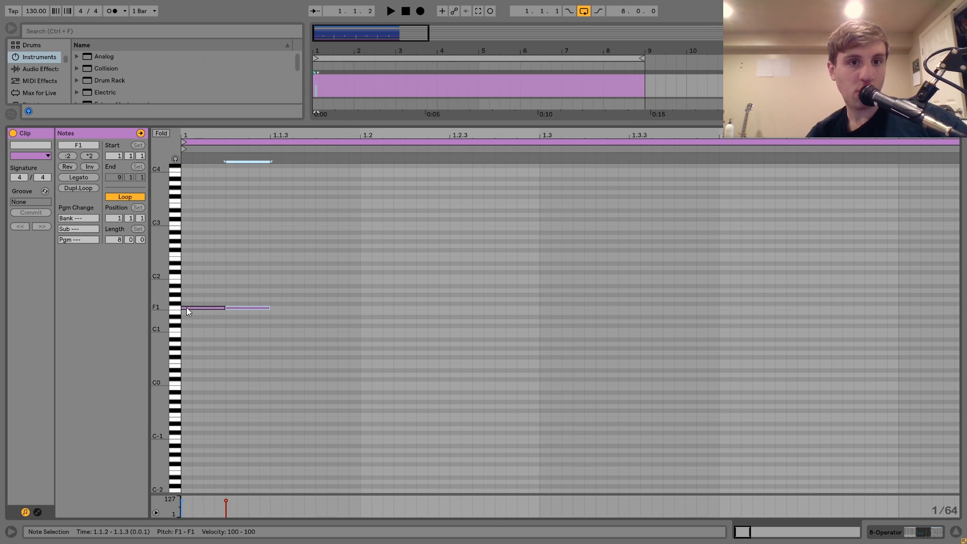
{"action": "key", "text": "ctrl+d"}
{"action": "key", "text": "ctrl+d"}
{"action": "key", "text": "ctrl+z"}
{"action": "key", "text": "ctrl+a"}
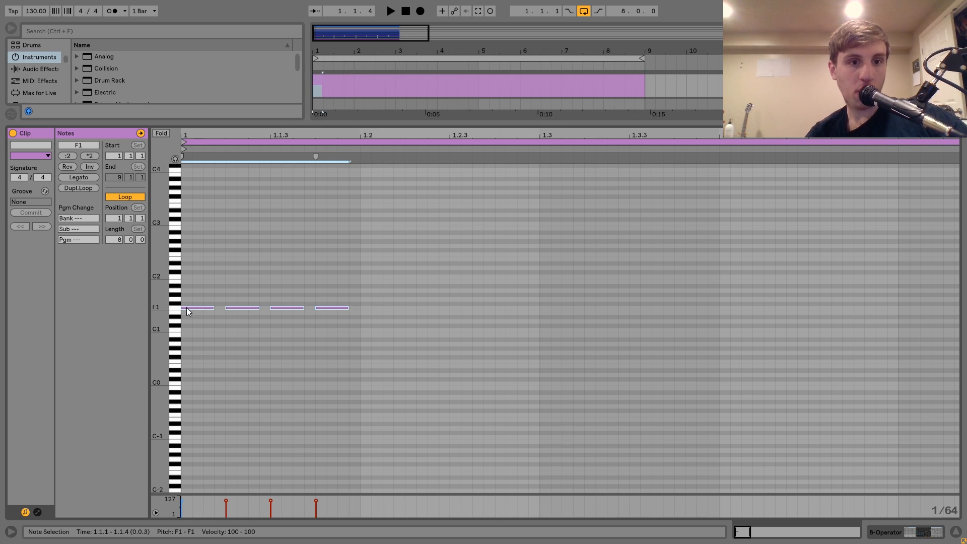
Step: Duplicate the four F1 notes repeatedly until they fill all eight bars of the clip
{"action": "key", "text": "ctrl+d"}
{"action": "key", "text": "ctrl+a"}
{"action": "key", "text": "ctrl+d"}
{"action": "key", "text": "ctrl+a"}
{"action": "key", "text": "ctrl+d"}
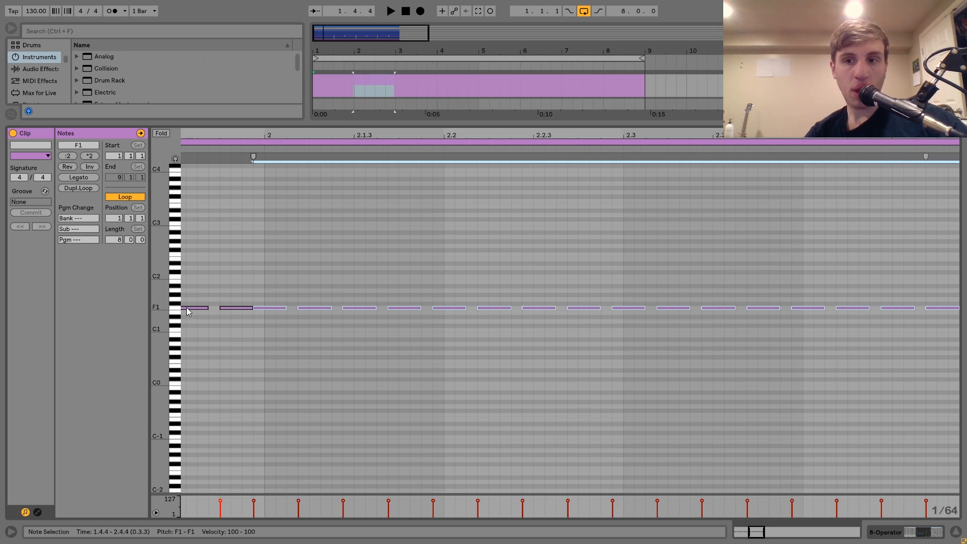
{"action": "double_click", "coordinate": [312, 130]}
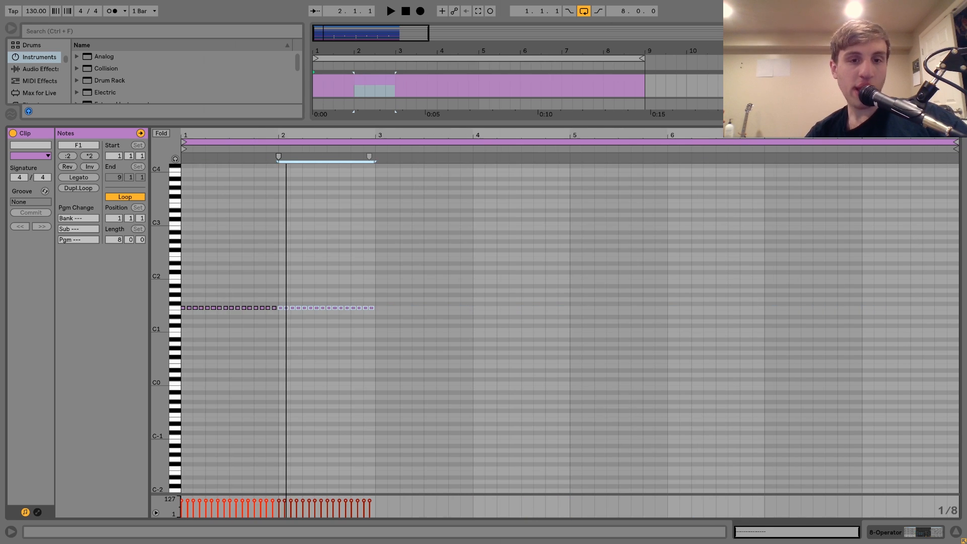
{"action": "key", "text": "ctrl+a"}
{"action": "key", "text": "ctrl+d"}
{"action": "key", "text": "ctrl+a"}
{"action": "key", "text": "ctrl+d"}
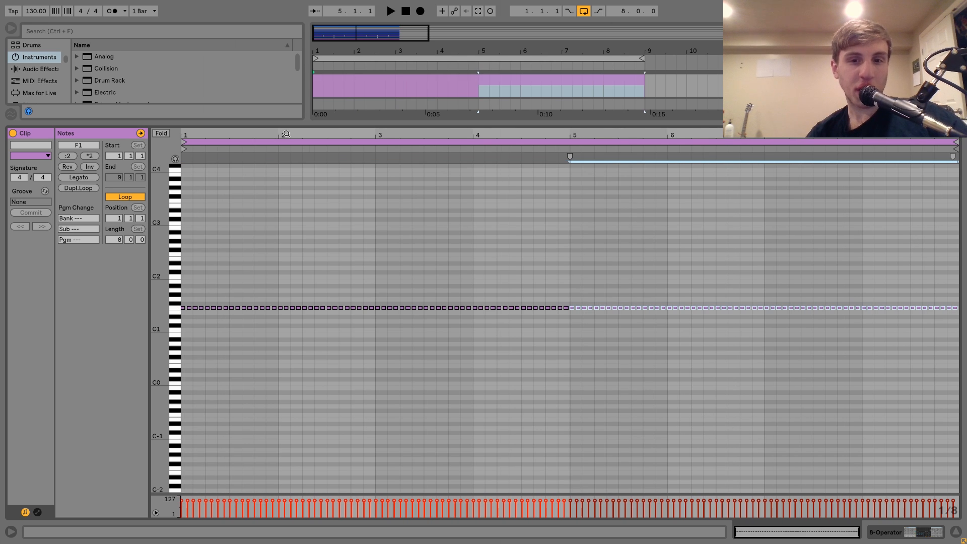
Step: Copy the sidechained Compressor from track 7 Operator to the end of track 8's Operator chain
{"action": "double_click", "coordinate": [793, 80]}
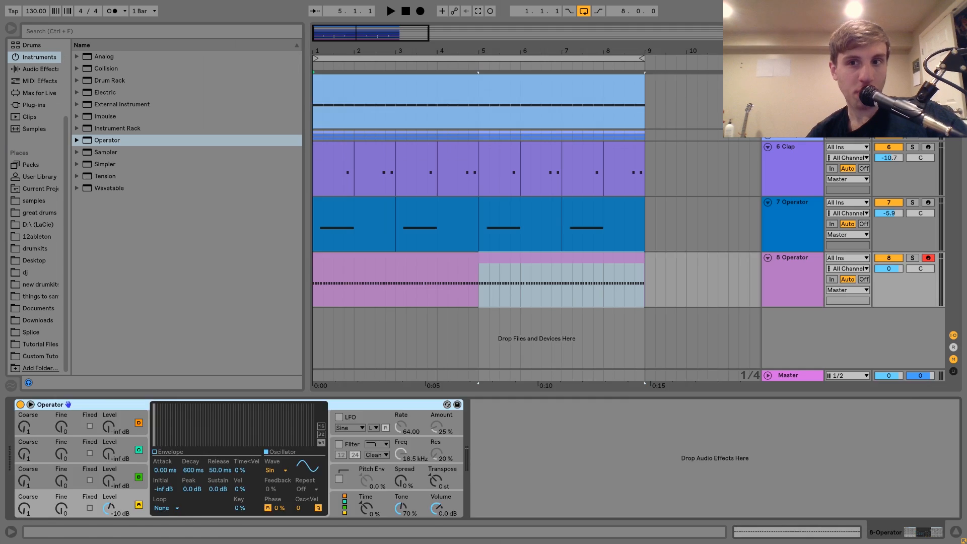
{"action": "left_click", "coordinate": [560, 256]}
{"action": "left_click", "coordinate": [788, 216]}
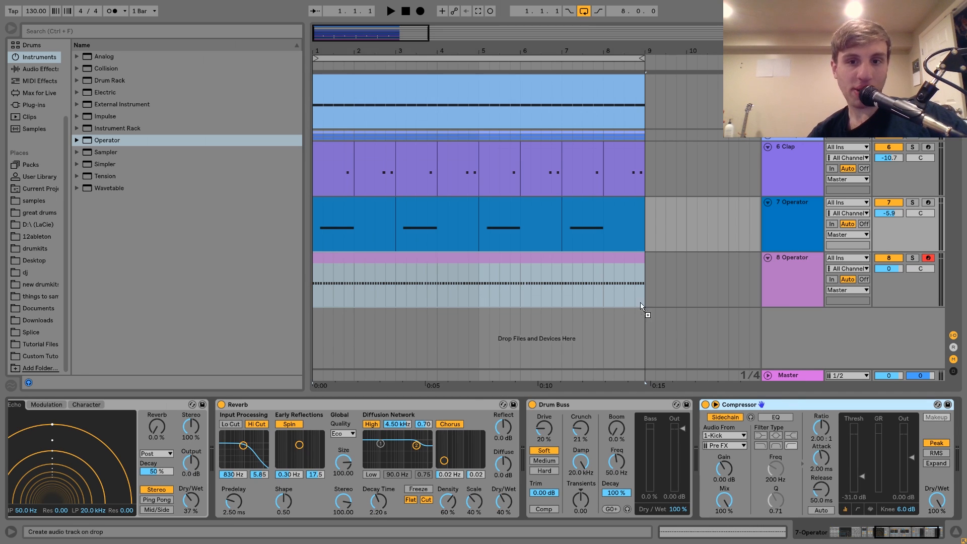
{"action": "left_click", "coordinate": [621, 279]}
{"action": "left_click", "coordinate": [608, 260]}
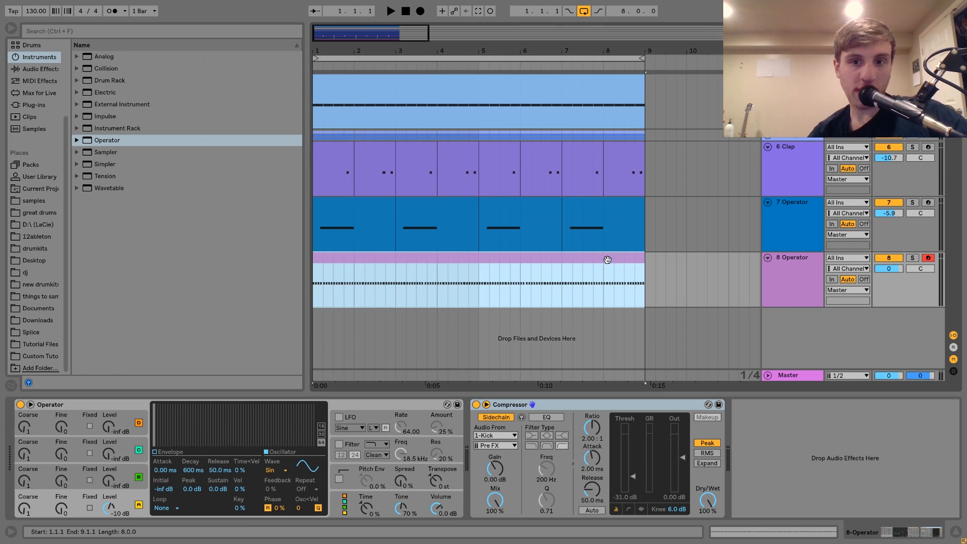
Step: Solo track 8 Operator at -4.6 dB during playback and set its oscillator wave to Saw D
{"action": "left_click", "coordinate": [911, 259]}
{"action": "key", "text": "space"}
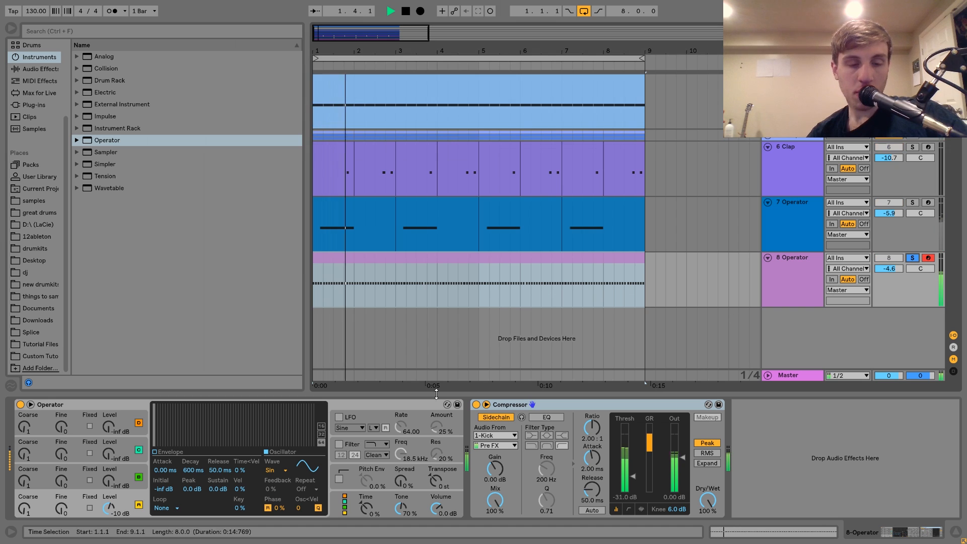
{"action": "left_click", "coordinate": [272, 470]}
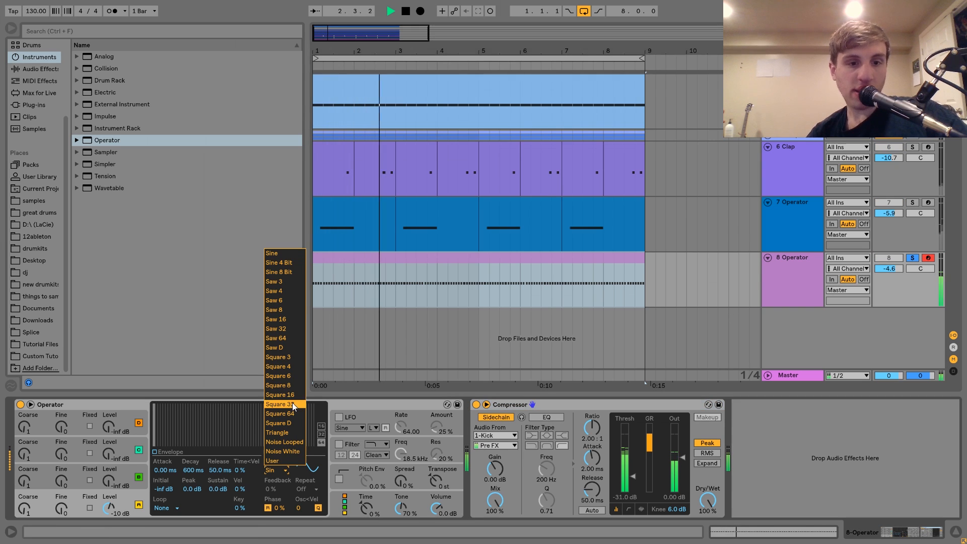
{"action": "left_click", "coordinate": [274, 347]}
Step: Enable the Operator's filter with frequency 161 Hz, resonance 58 % and envelope amount 24 %
{"action": "left_click", "coordinate": [339, 444]}
{"action": "left_click", "coordinate": [377, 443]}
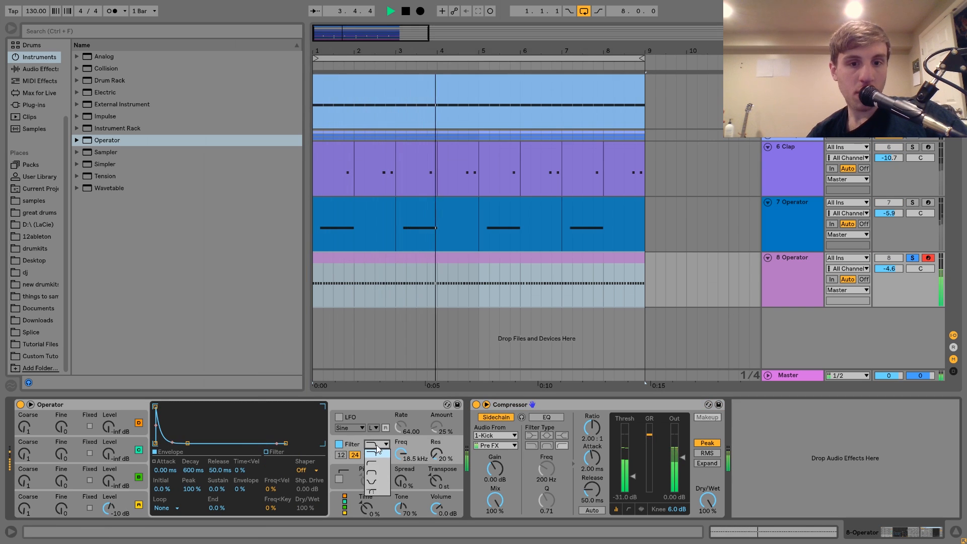
{"action": "left_click", "coordinate": [375, 473]}
{"action": "left_click_drag", "start_coordinate": [401, 454], "coordinate": [401, 529]}
{"action": "left_click_drag", "start_coordinate": [237, 489], "coordinate": [238, 476]}
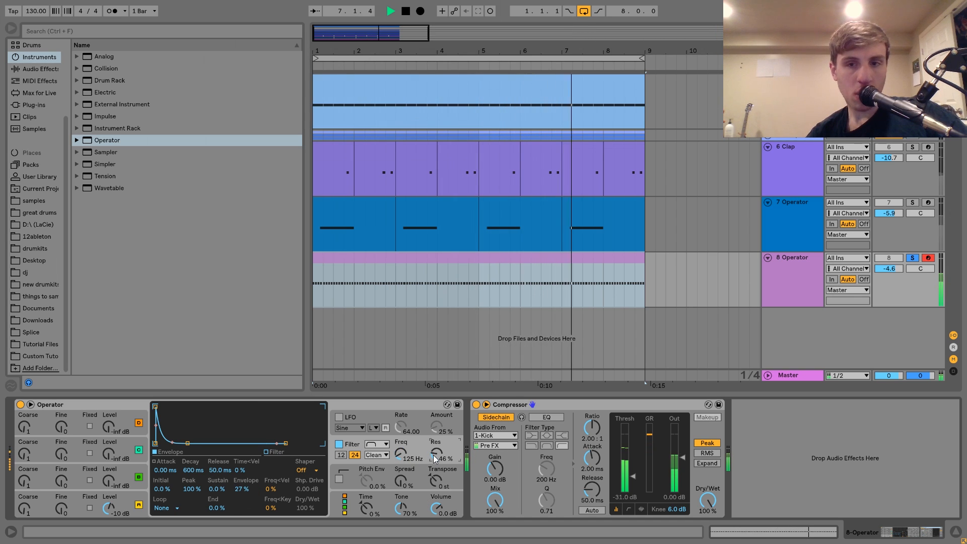
{"action": "left_click_drag", "start_coordinate": [433, 455], "coordinate": [407, 453]}
{"action": "left_click_drag", "start_coordinate": [242, 490], "coordinate": [242, 492]}
Step: Insert an Overdrive before the Compressor at 1.04 kHz, bandwidth 9.00 and 100 % Dry/Wet, and set the Operator's filter envelope decay to 1.06 s
{"action": "left_click", "coordinate": [33, 69]}
{"action": "scroll", "coordinate": [169, 201], "scroll_direction": "down", "scroll_amount": 5}
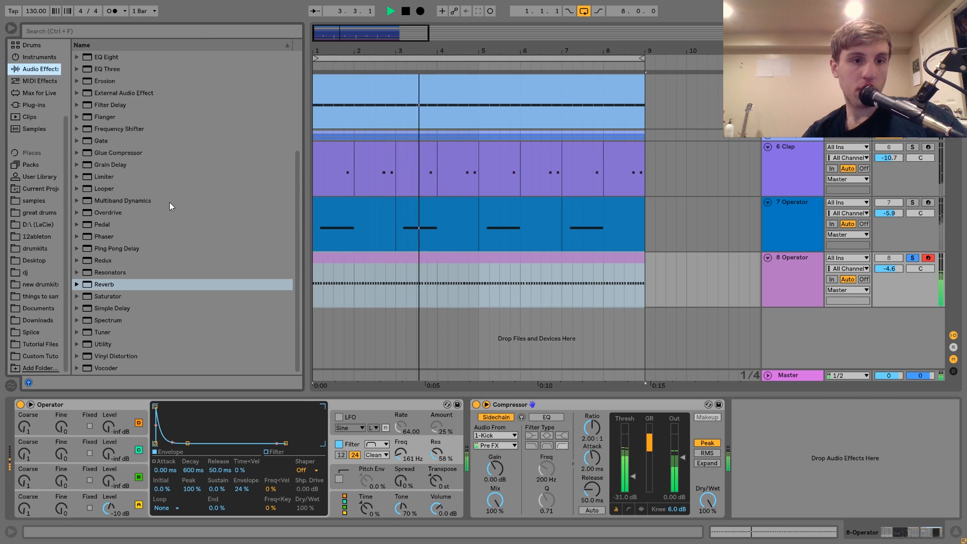
{"action": "key", "text": "space"}
{"action": "scroll", "coordinate": [109, 294], "scroll_direction": "up", "scroll_amount": 4}
{"action": "scroll", "coordinate": [108, 294], "scroll_direction": "up", "scroll_amount": 1}
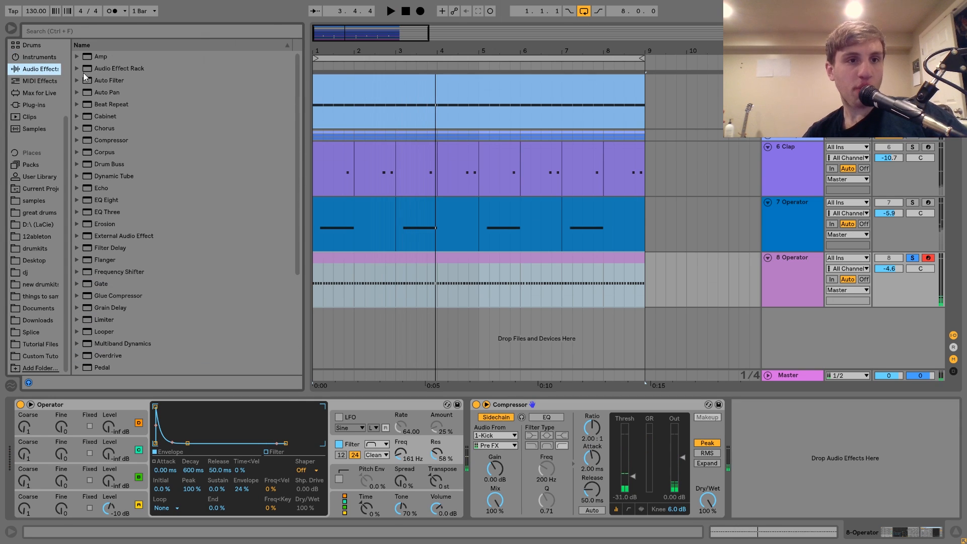
{"action": "scroll", "coordinate": [151, 282], "scroll_direction": "down", "scroll_amount": 4}
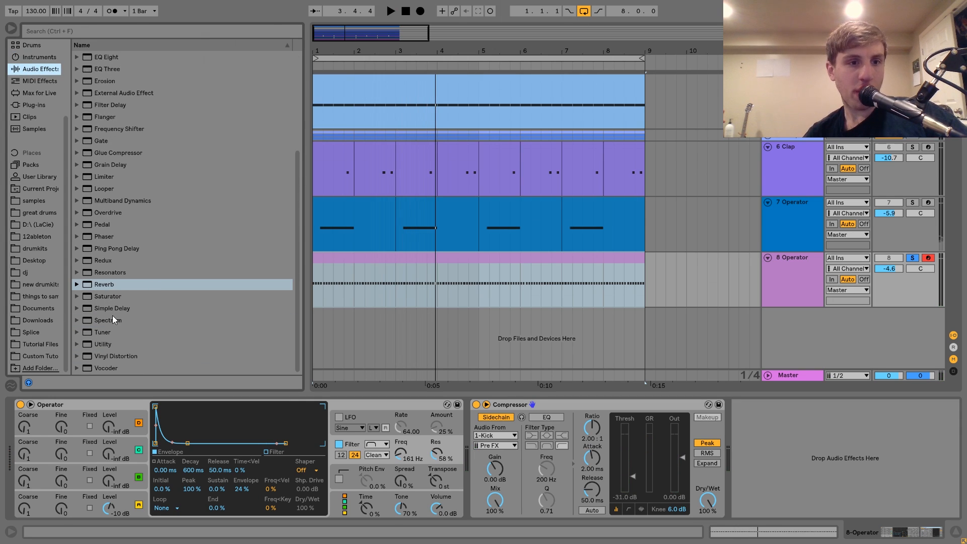
{"action": "left_click_drag", "start_coordinate": [108, 213], "coordinate": [509, 437]}
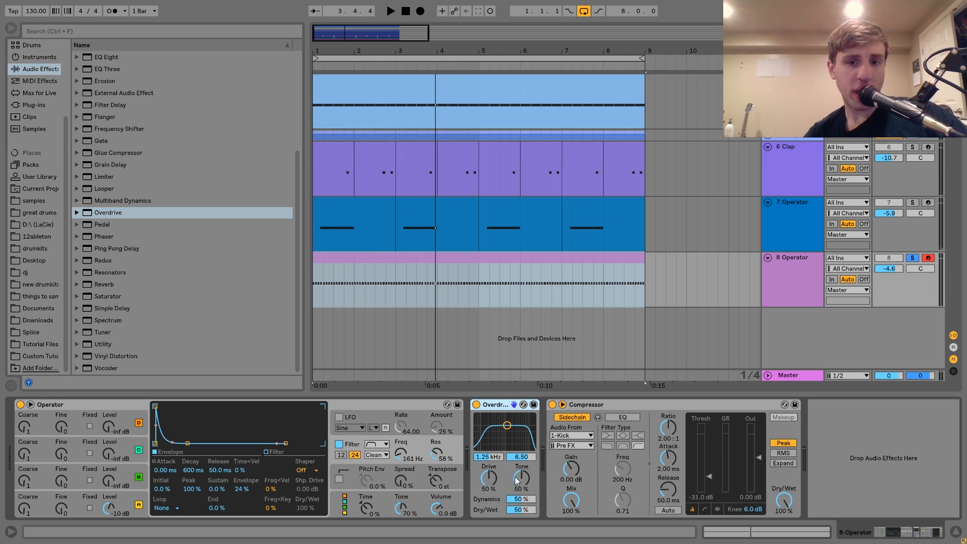
{"action": "key", "text": "space"}
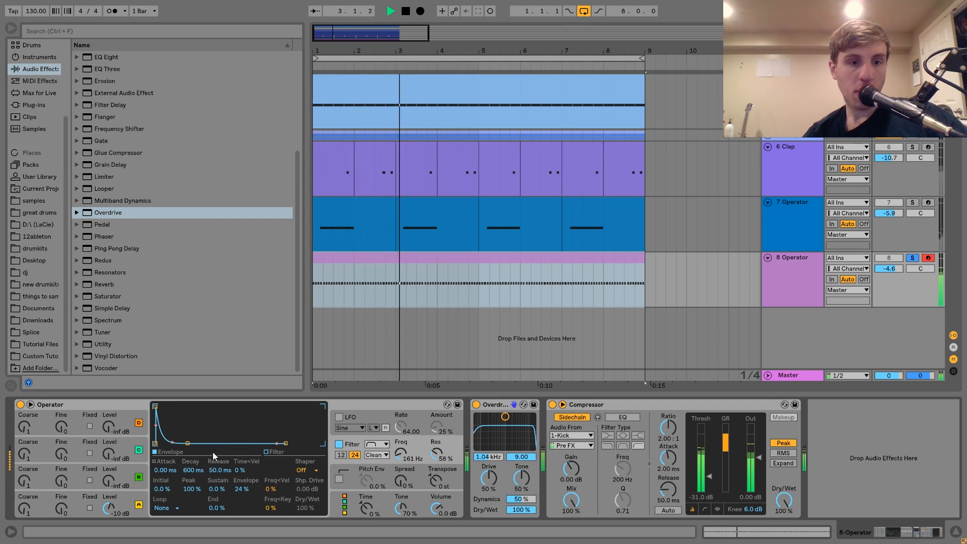
{"action": "mouse_move", "coordinate": [200, 464]}
{"action": "left_mouse_down"}
{"action": "mouse_move", "coordinate": [200, 481]}
{"action": "mouse_move", "coordinate": [198, 467]}
{"action": "left_mouse_up"}
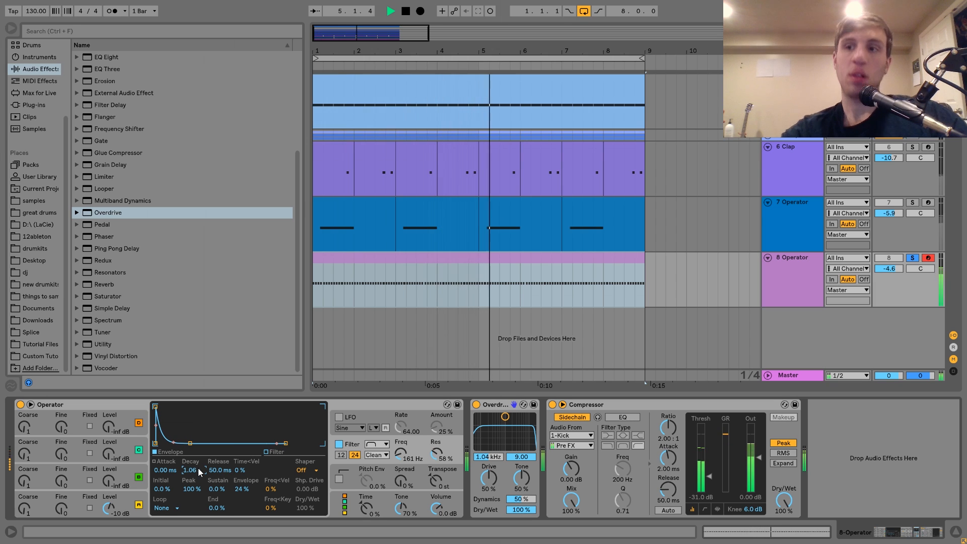
Step: Insert an Amp after the Overdrive, audition its Rock, Heavy and Bass models, and switch the Amp off
{"action": "scroll", "coordinate": [138, 183], "scroll_direction": "up", "scroll_amount": 5}
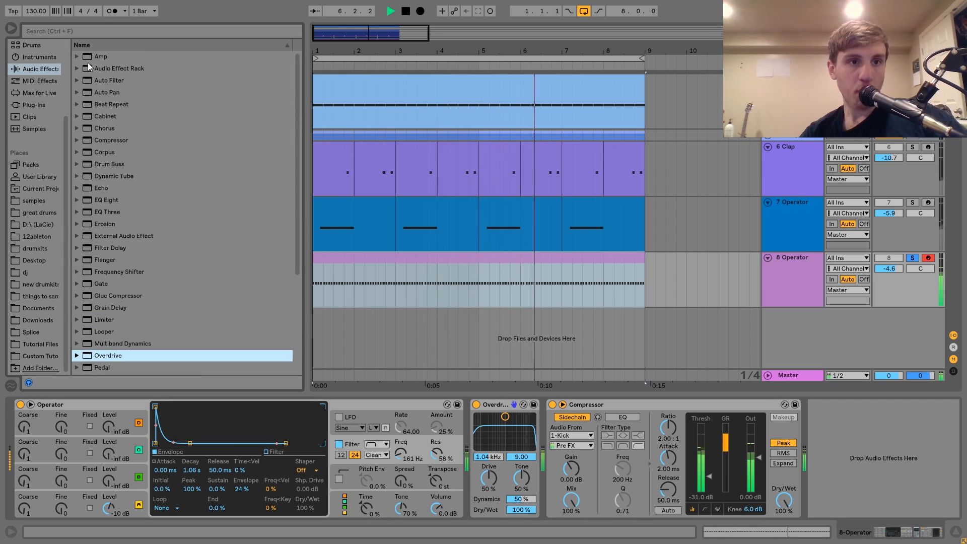
{"action": "left_click", "coordinate": [101, 57]}
{"action": "left_click_drag", "start_coordinate": [100, 56], "coordinate": [625, 501]}
{"action": "key", "text": "space"}
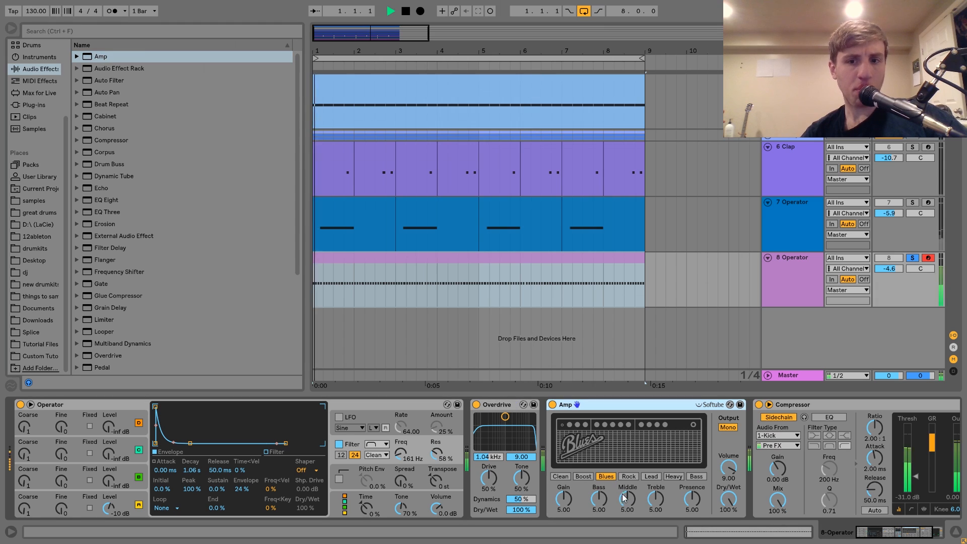
{"action": "left_click", "coordinate": [629, 477]}
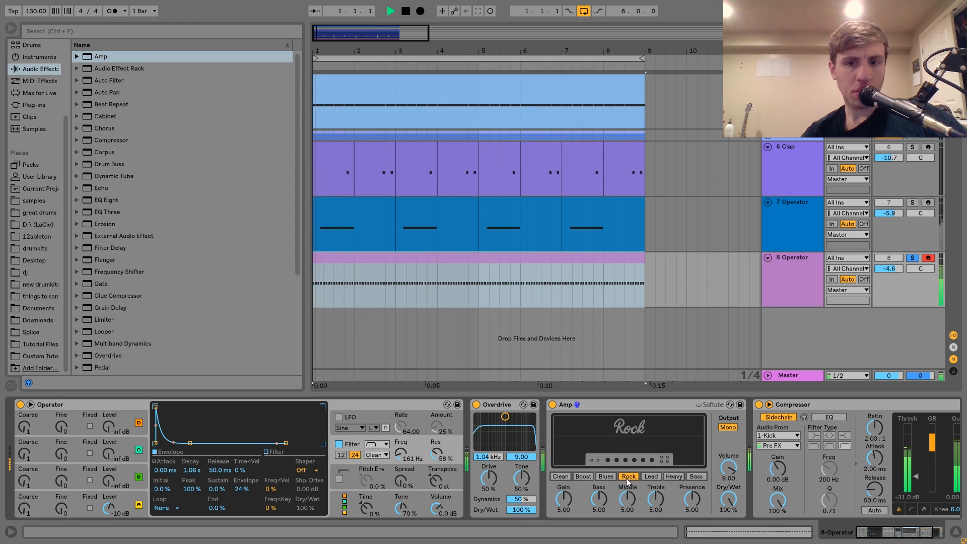
{"action": "left_click", "coordinate": [674, 476]}
{"action": "left_click", "coordinate": [696, 476]}
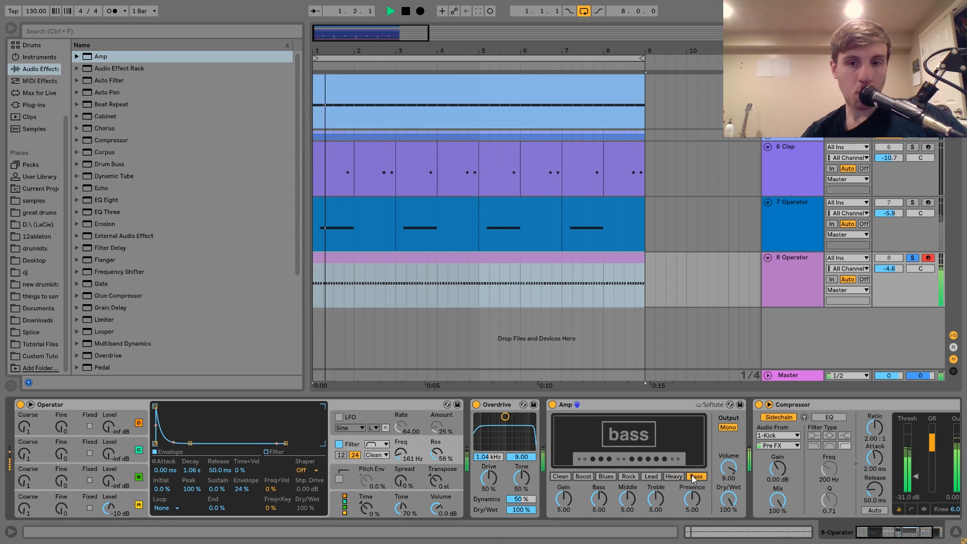
{"action": "key", "text": "space"}
{"action": "left_click", "coordinate": [553, 405]}
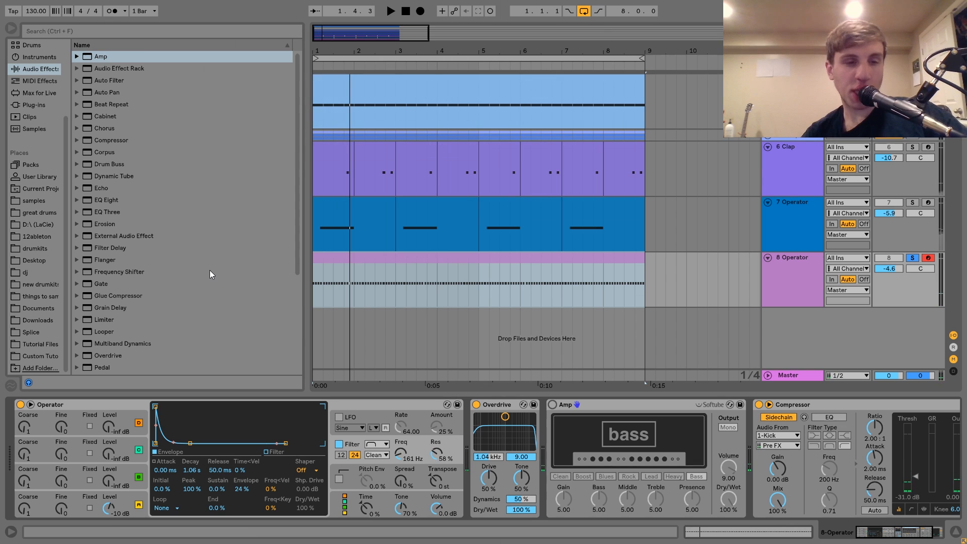
Step: Insert a Saturator after the Overdrive with Drive 2.86 dB, Base 2.86, the Waveshaper curve and waveshaper Depth 100 %
{"action": "scroll", "coordinate": [209, 271], "scroll_direction": "down", "scroll_amount": 4}
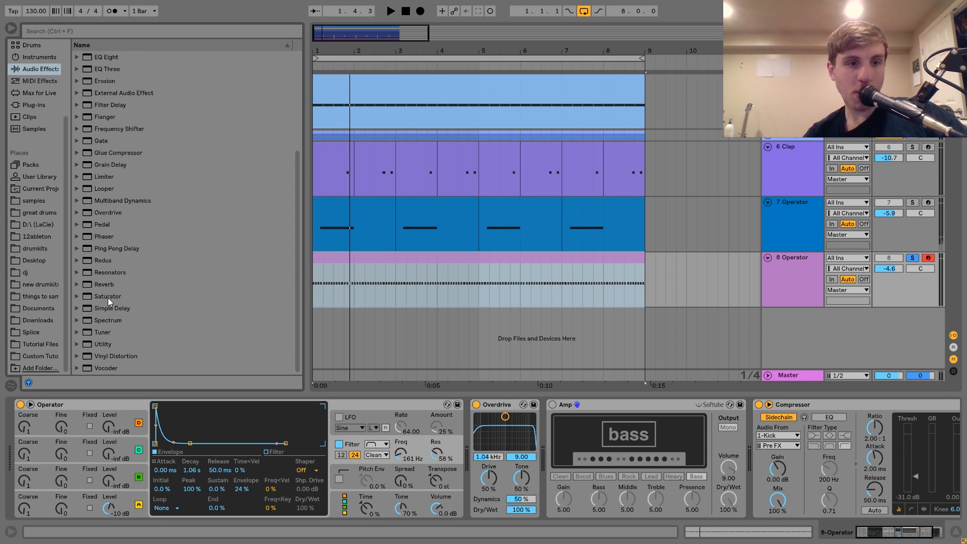
{"action": "left_click_drag", "start_coordinate": [108, 298], "coordinate": [533, 458]}
{"action": "key", "text": "space"}
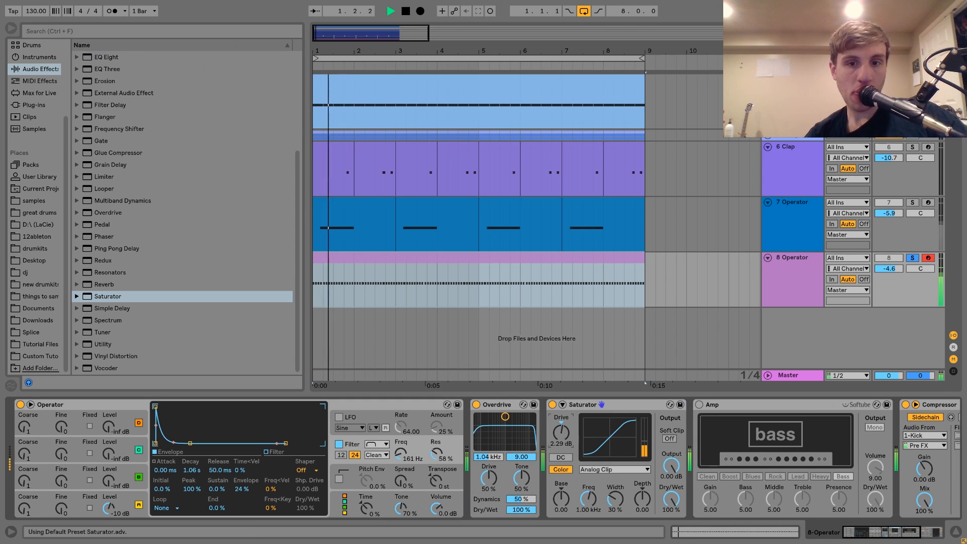
{"action": "left_click", "coordinate": [592, 468]}
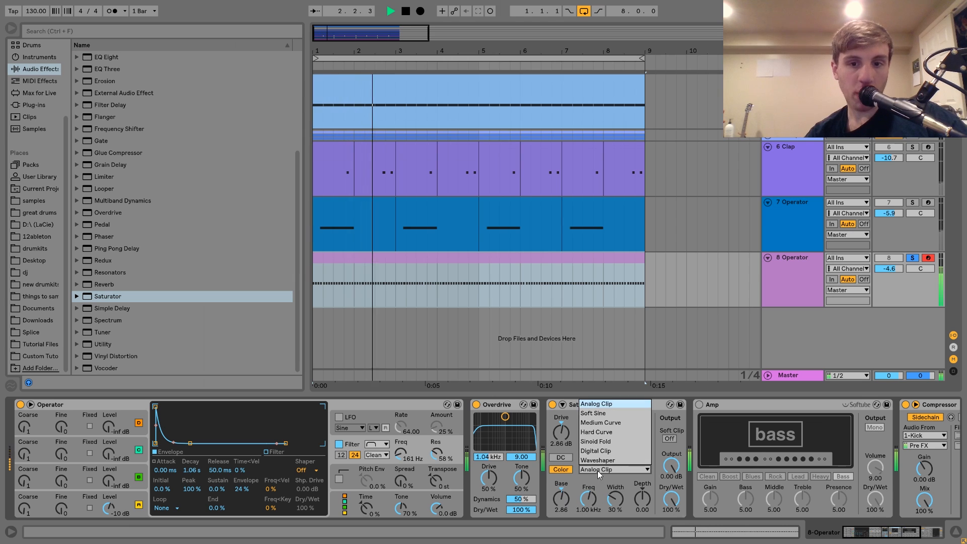
{"action": "left_click", "coordinate": [597, 460]}
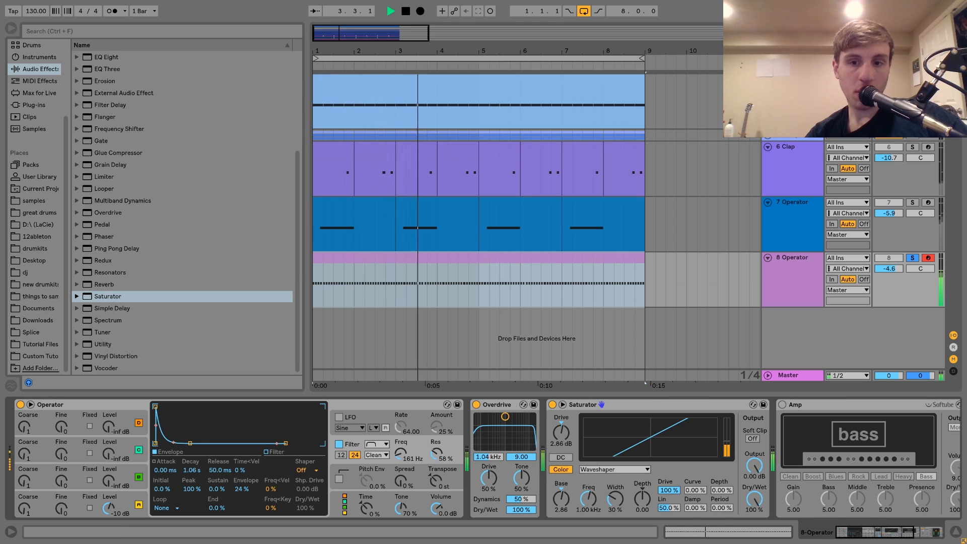
{"action": "left_click_drag", "start_coordinate": [722, 491], "coordinate": [722, 440]}
{"action": "key", "text": "space"}
Step: Unsolo track 8 Operator and set its volume to -11.8 dB while playing it with the full beat
{"action": "left_click", "coordinate": [894, 268]}
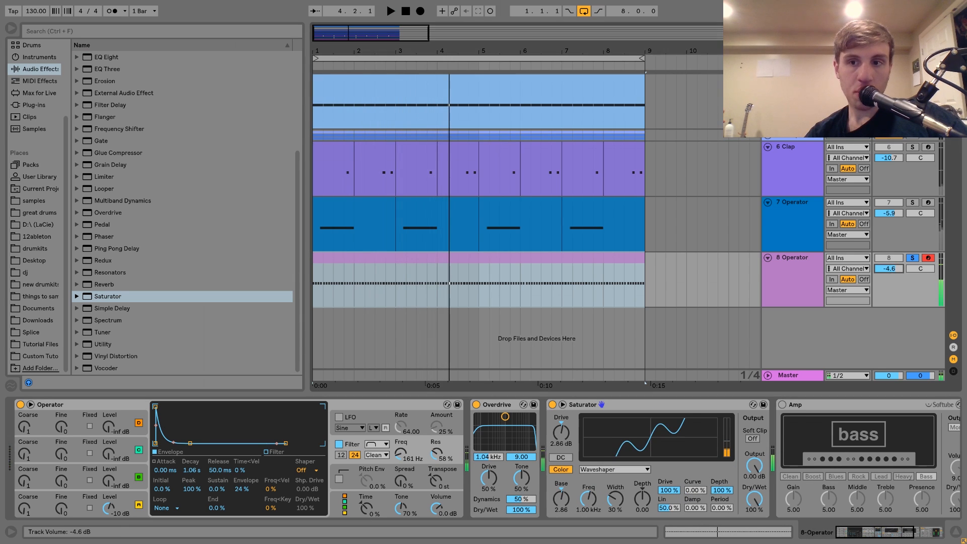
{"action": "left_click", "coordinate": [910, 244]}
{"action": "left_click", "coordinate": [913, 258]}
{"action": "key", "text": "space"}
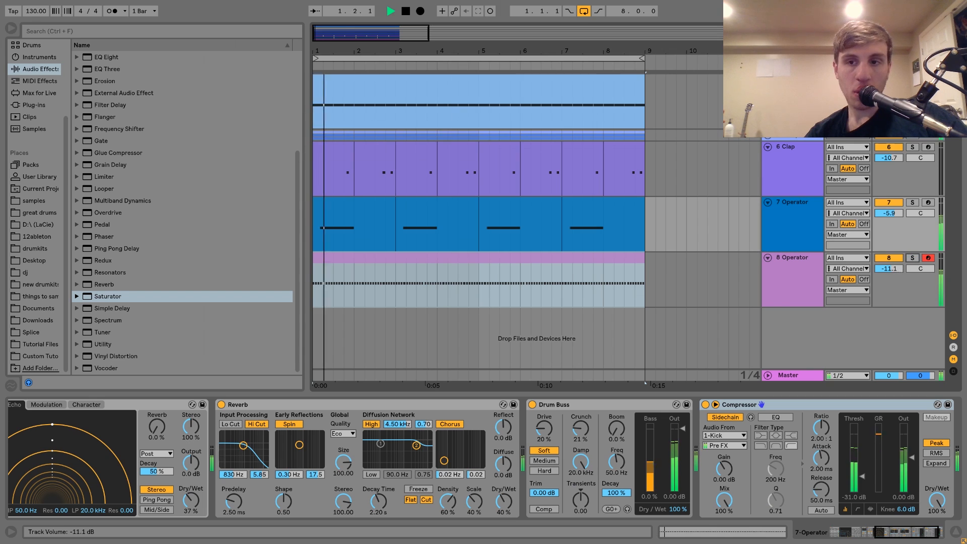
{"action": "left_click_drag", "start_coordinate": [893, 268], "coordinate": [893, 271]}
{"action": "left_click", "coordinate": [797, 261]}
{"action": "key", "text": "space"}
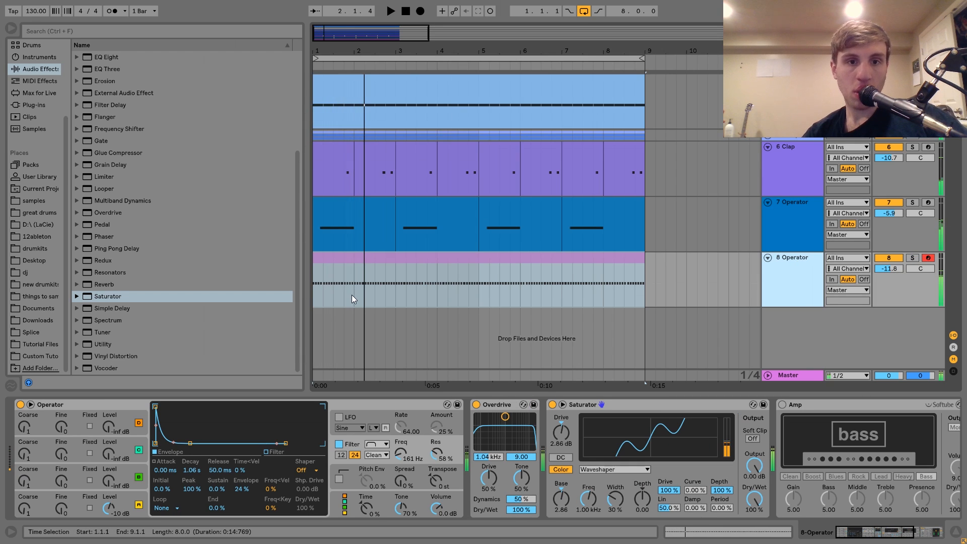
Step: Delete bar 1 and the stretch from 3.1.1 to 4.4.1 from track 8's MIDI clip
{"action": "left_click_drag", "start_coordinate": [355, 292], "coordinate": [308, 264]}
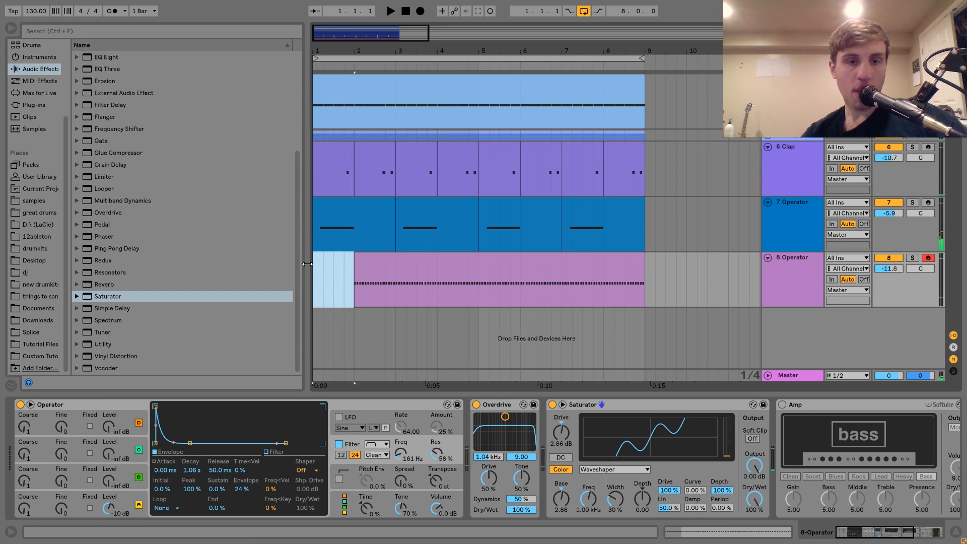
{"action": "key", "text": "space"}
{"action": "left_click_drag", "start_coordinate": [395, 289], "coordinate": [474, 277]}
{"action": "key", "text": "space"}
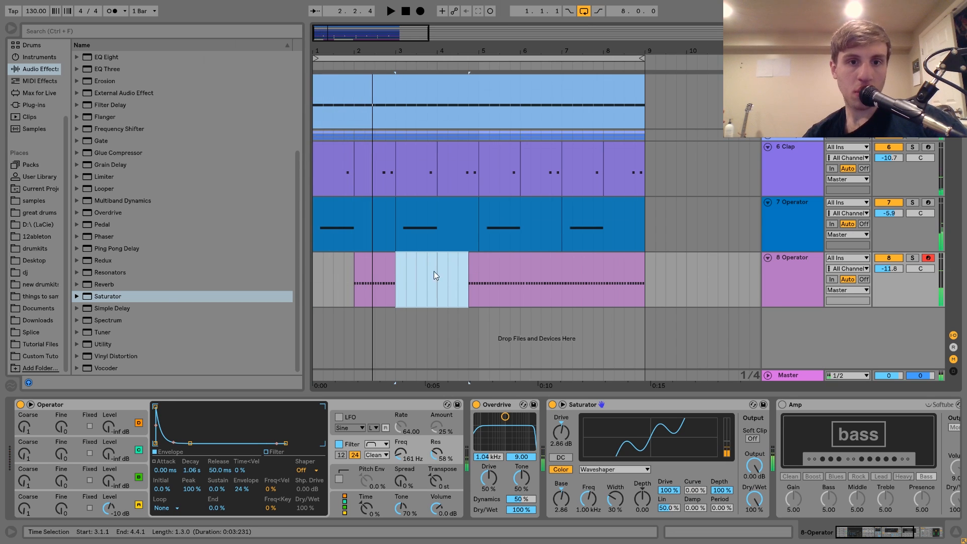
Step: Open track 8's bar 2 clip, delete its note at 2.1.3 and transpose all notes down an octave to F0
{"action": "double_click", "coordinate": [376, 263]}
{"action": "key", "text": "space"}
{"action": "key", "text": "space"}
{"action": "left_click_drag", "start_coordinate": [293, 285], "coordinate": [293, 350]}
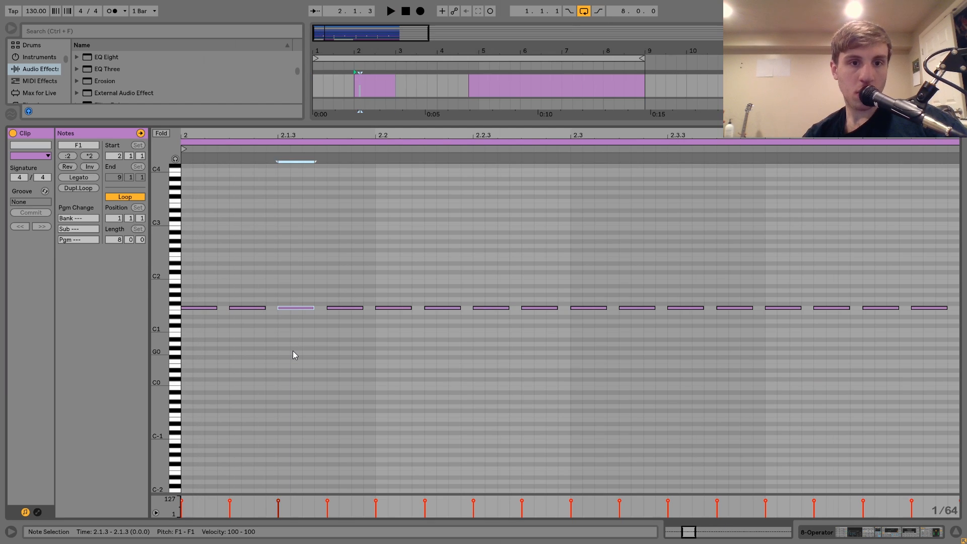
{"action": "key", "text": "Delete"}
{"action": "key", "text": "ctrl+a"}
{"action": "key", "text": "shift+Down"}
{"action": "key", "text": "space"}
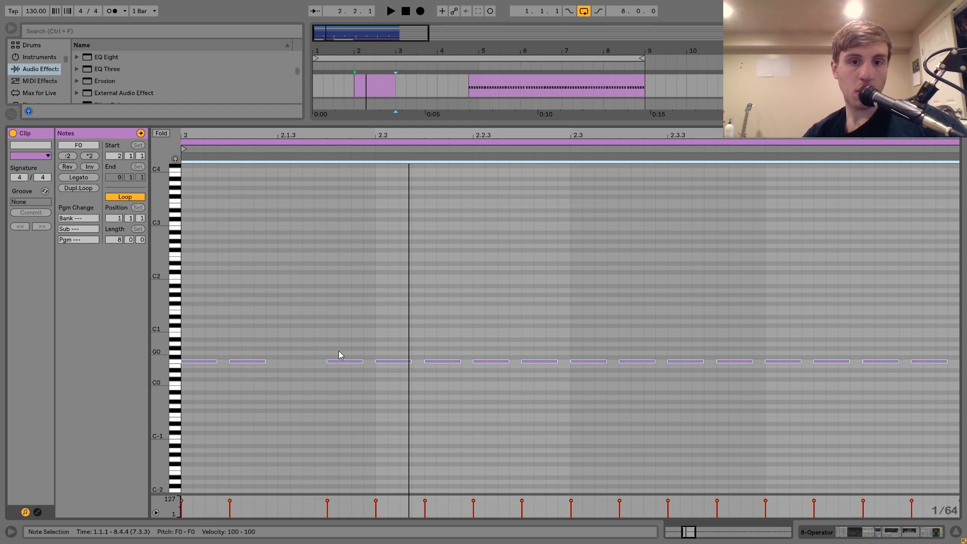
Step: Duplicate the F0 note at 2.1.2 to 2.1.3, lengthen the copy through 2.1.4 and paste this long note at 2.2.2
{"action": "left_click", "coordinate": [250, 342]}
{"action": "left_click", "coordinate": [247, 361]}
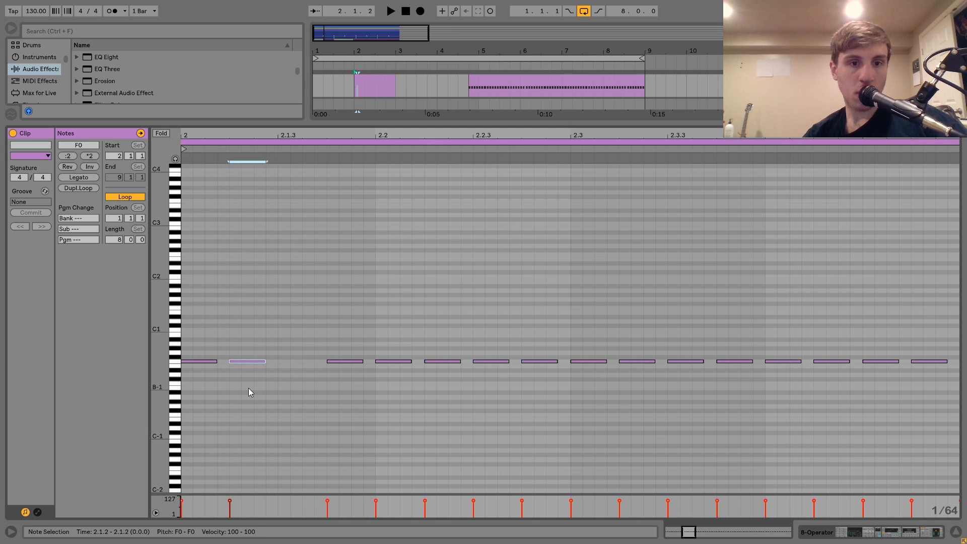
{"action": "key", "text": "ctrl+d"}
{"action": "key", "text": "shift+Right"}
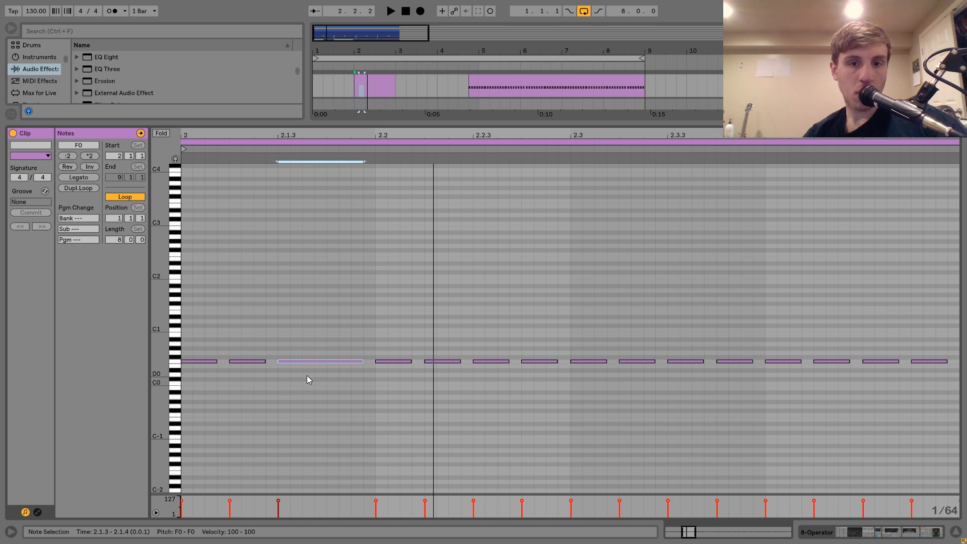
{"action": "left_click", "coordinate": [439, 407]}
{"action": "key", "text": "ctrl+v"}
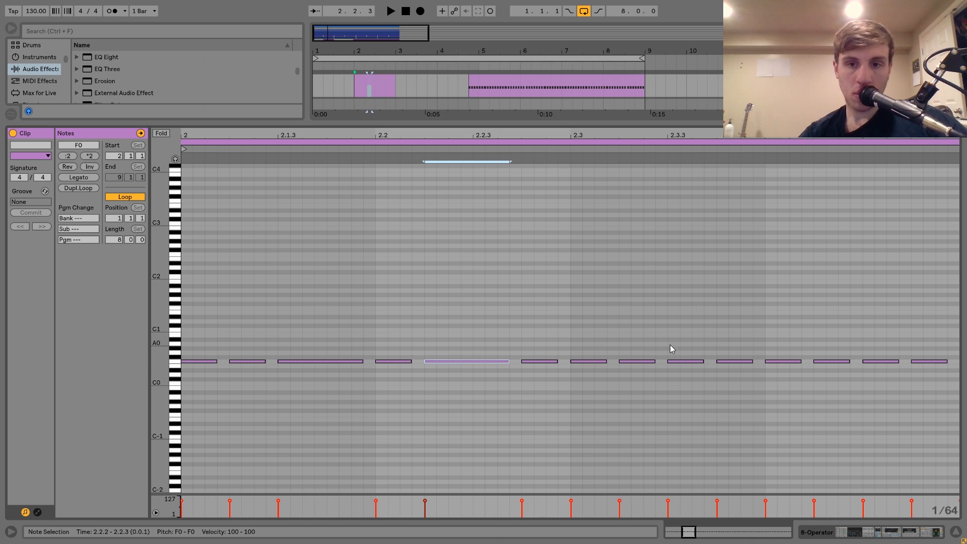
Step: Paste the long F0 note at 2.3.2, 2.3.4 and 2.4.3 in track 8's bar 2 clip
{"action": "left_click", "coordinate": [634, 448]}
{"action": "key", "text": "ctrl+v"}
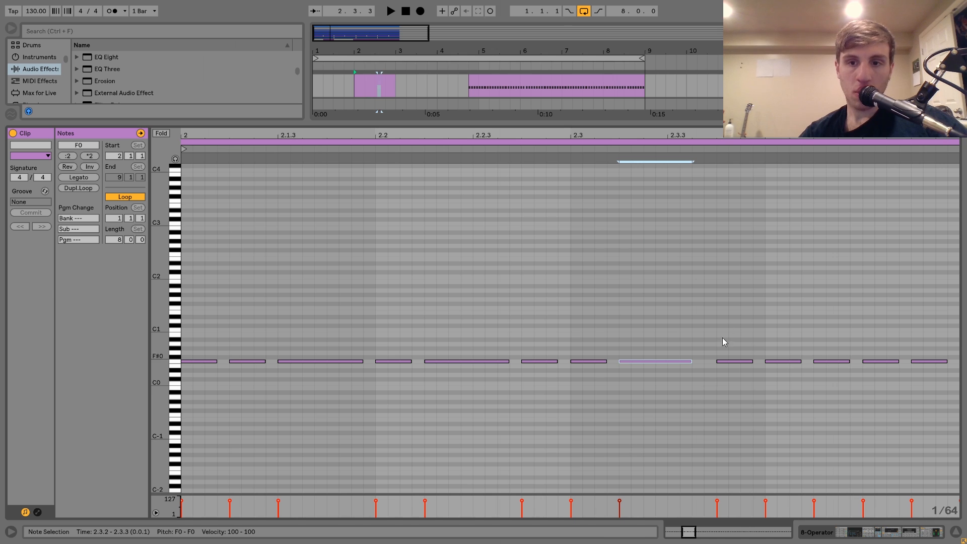
{"action": "left_click", "coordinate": [748, 439]}
{"action": "key", "text": "ctrl+v"}
{"action": "key", "text": "space"}
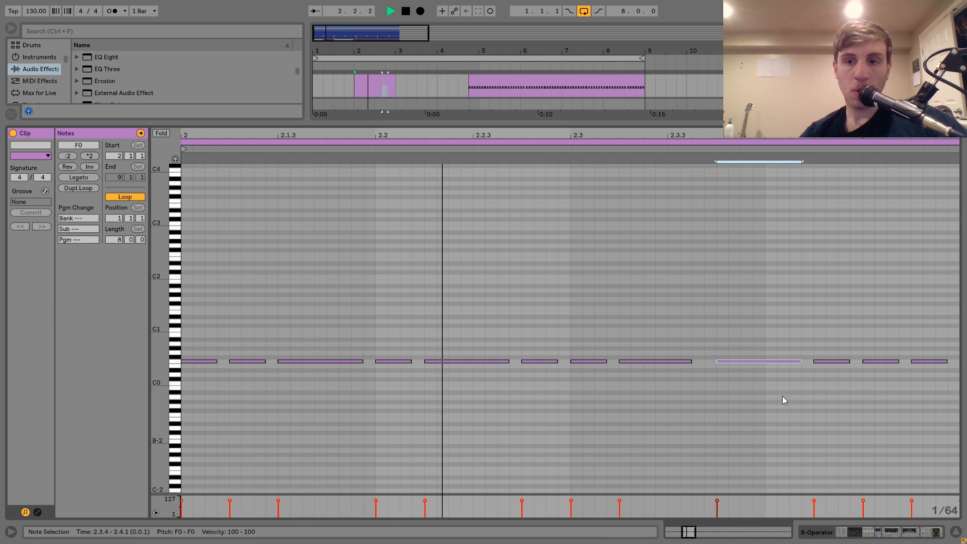
{"action": "left_click", "coordinate": [879, 332]}
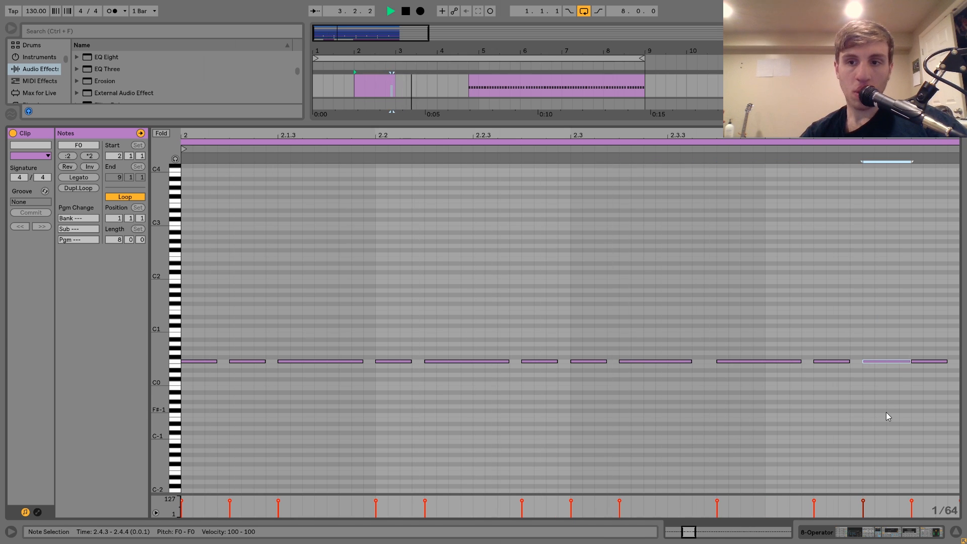
{"action": "key", "text": "ctrl+v"}
Step: Select track 8's bar 2 clip in the arrangement and play its note pattern from the start of the clip
{"action": "key", "text": "space"}
{"action": "key", "text": "shift+Tab"}
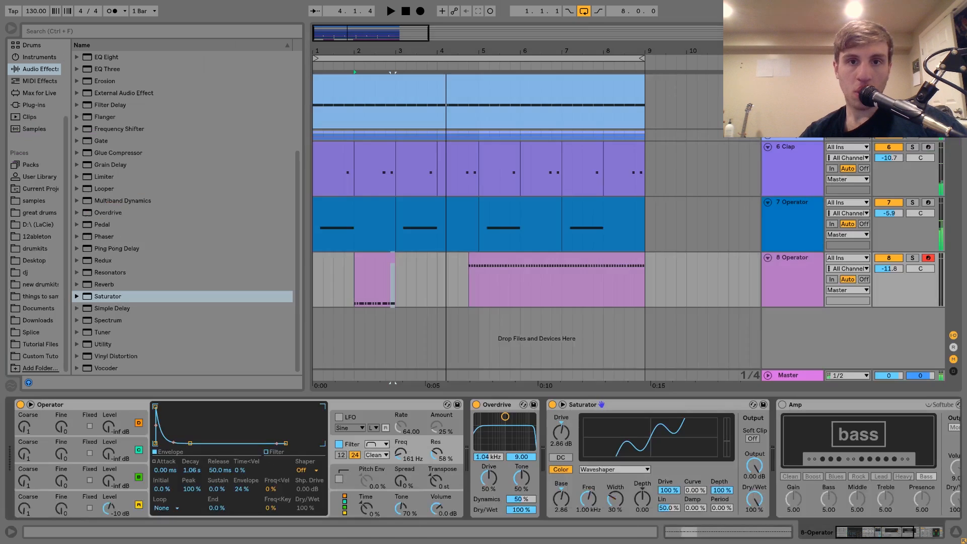
{"action": "left_click", "coordinate": [381, 254]}
{"action": "key", "text": "shift+Tab"}
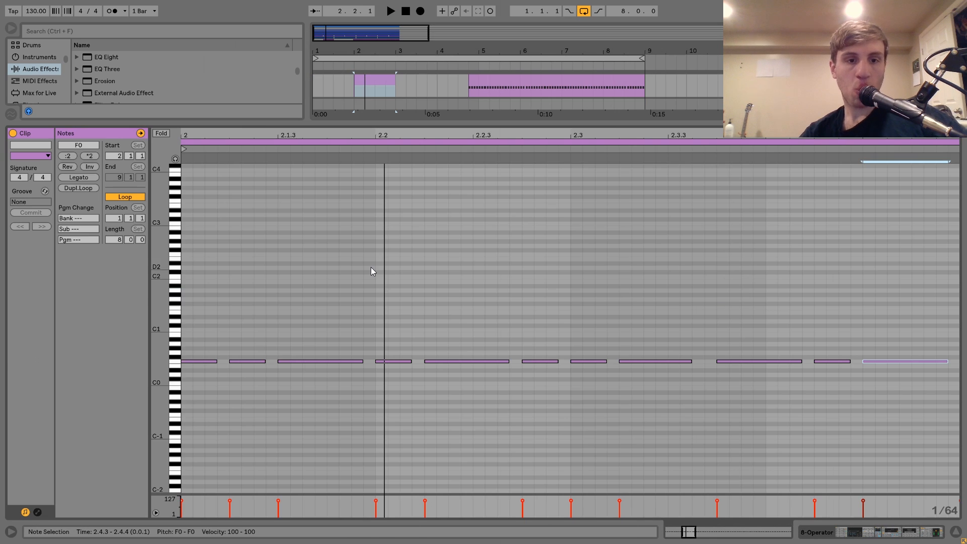
{"action": "key", "text": "space"}
{"action": "key", "text": "space"}
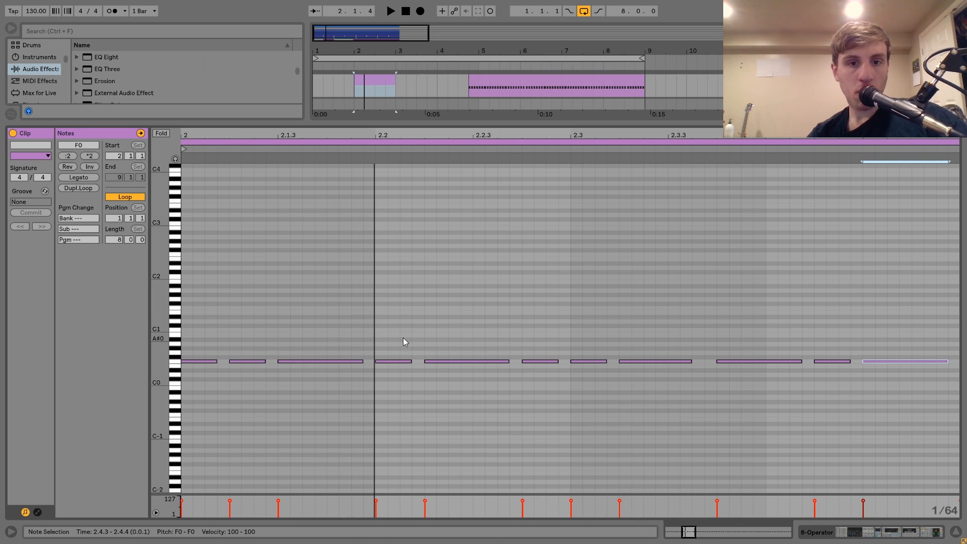
Step: Transpose the F0 note at 2.2.1 up an octave and three semitones to G#1 while playing the clip
{"action": "left_click", "coordinate": [394, 362]}
{"action": "key", "text": "shift+Up"}
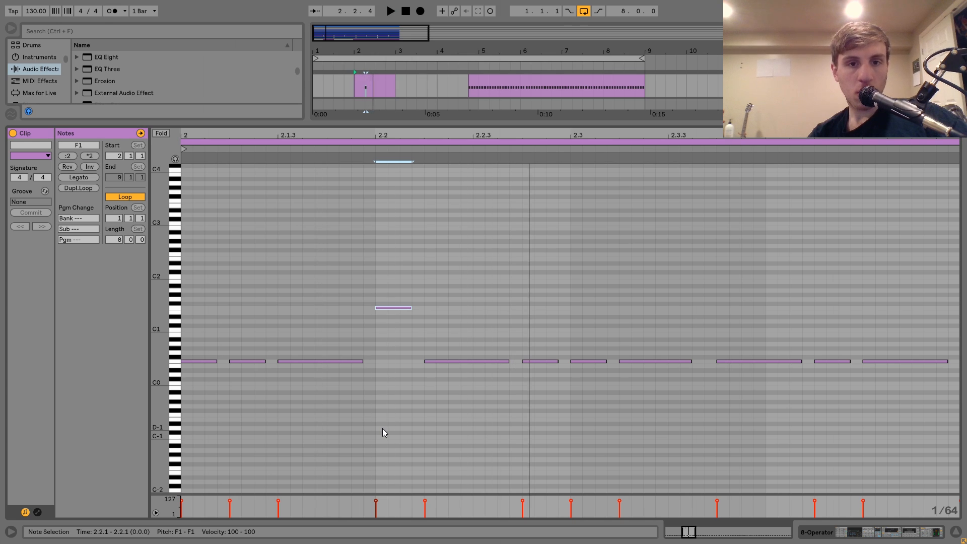
{"action": "key", "text": "space"}
{"action": "key", "text": "Up"}
{"action": "key", "text": "Up"}
{"action": "key", "text": "Up"}
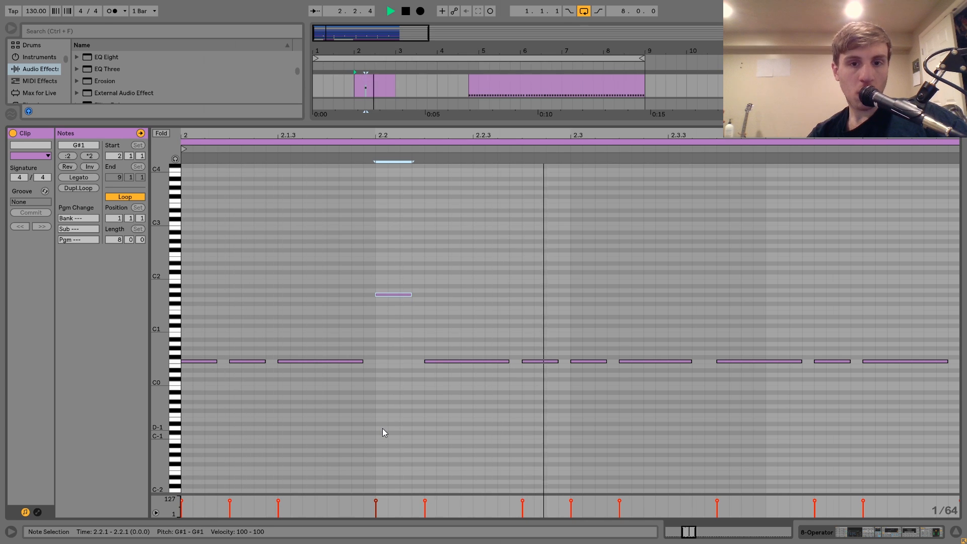
Step: Raise the note at 2.2.4 two octaves to F2 and the note at 2.2.1 another octave to G#2
{"action": "left_click_drag", "start_coordinate": [524, 338], "coordinate": [540, 416]}
{"action": "key", "text": "shift+Up"}
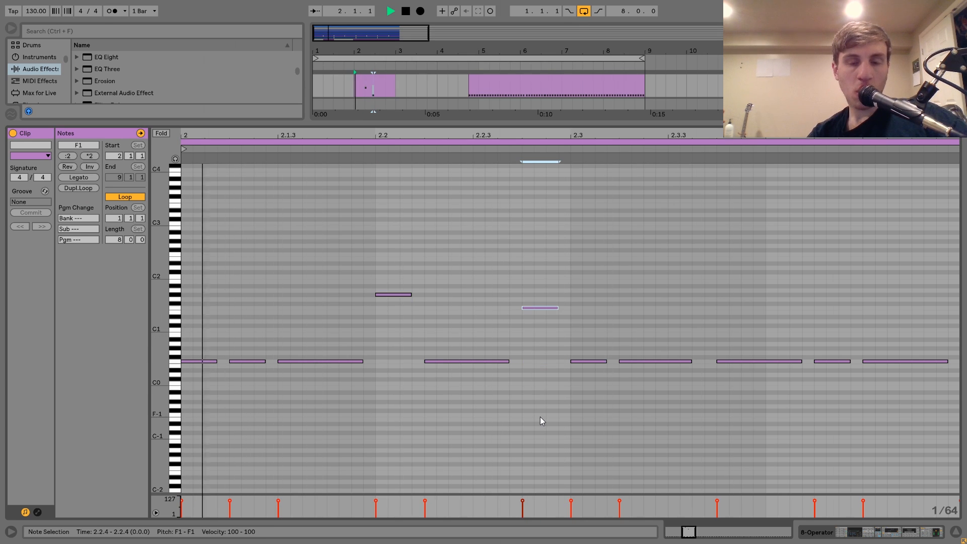
{"action": "key", "text": "shift+Up"}
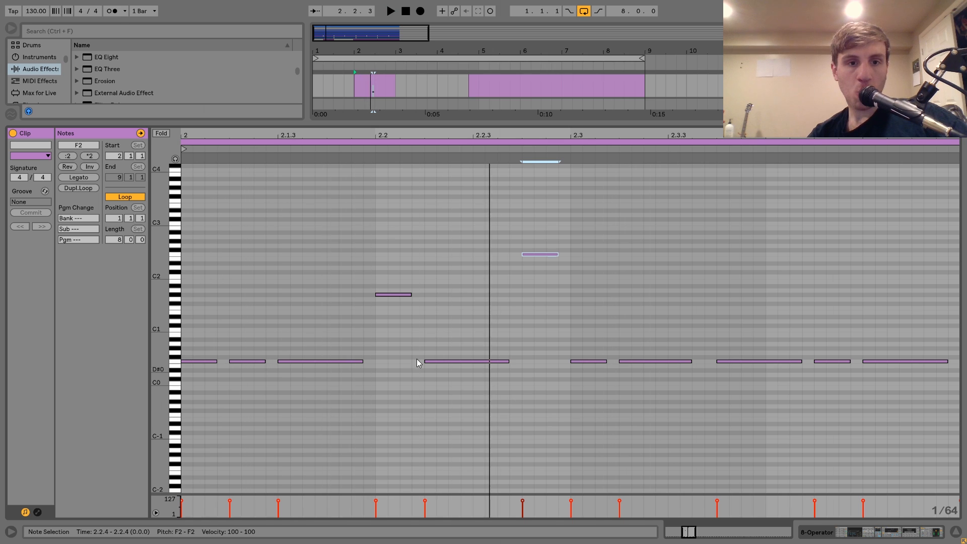
{"action": "left_click", "coordinate": [385, 294]}
{"action": "key", "text": "shift+Up"}
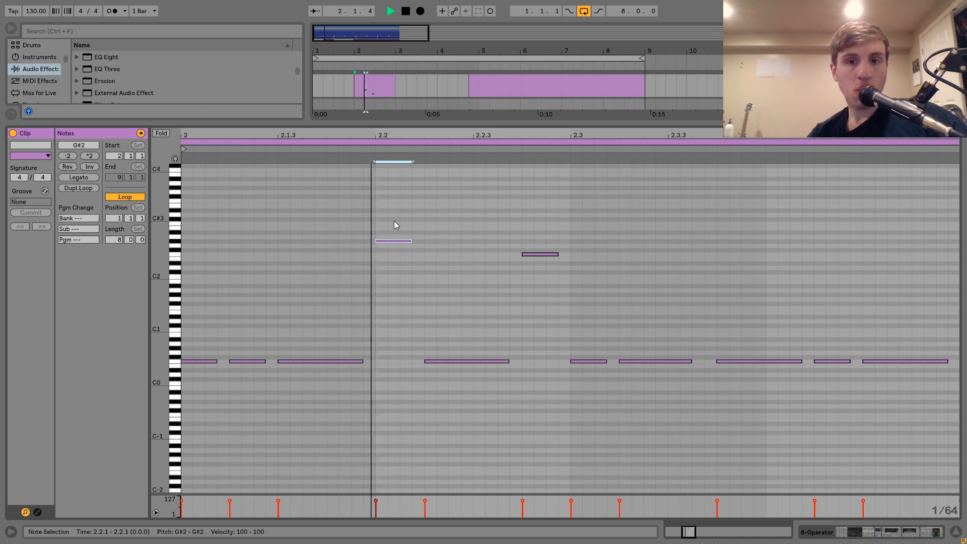
Step: Raise the long note at 2.3.2 an octave to F1, and select the F0 note at 2.4.2
{"action": "left_click", "coordinate": [642, 361]}
{"action": "key", "text": "shift+Up"}
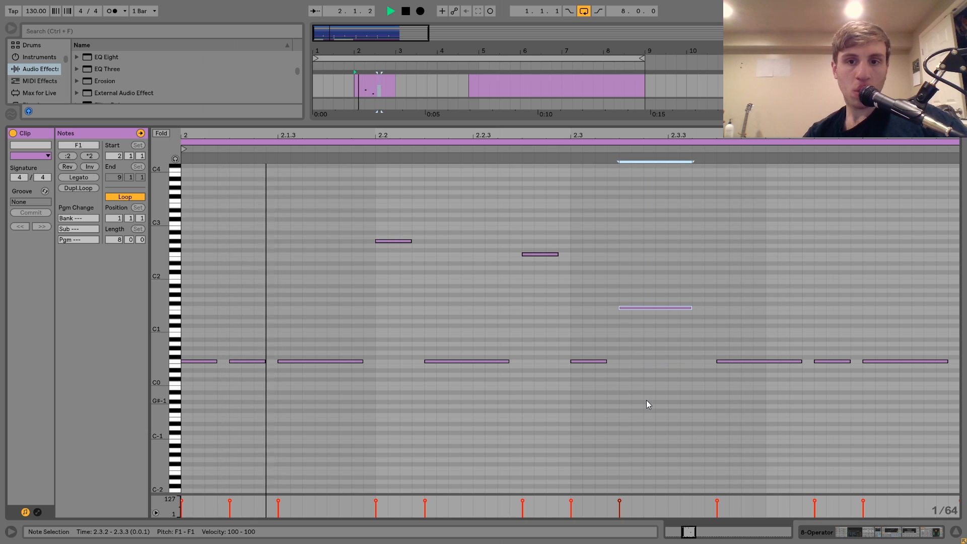
{"action": "left_click", "coordinate": [838, 361]}
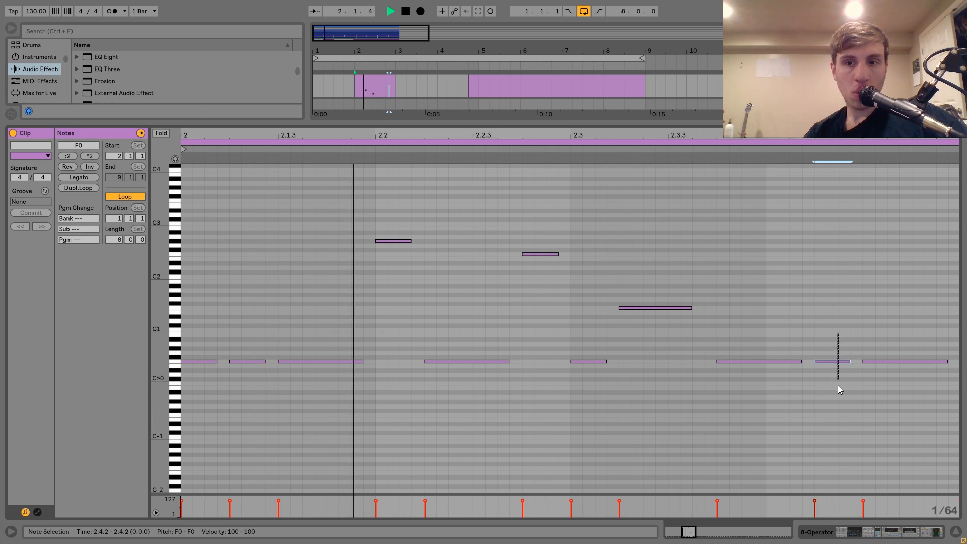
Step: Select the stretch from 1.1.1 to 3.1.1 on track 8 in the arrangement
{"action": "key", "text": "shift+Tab"}
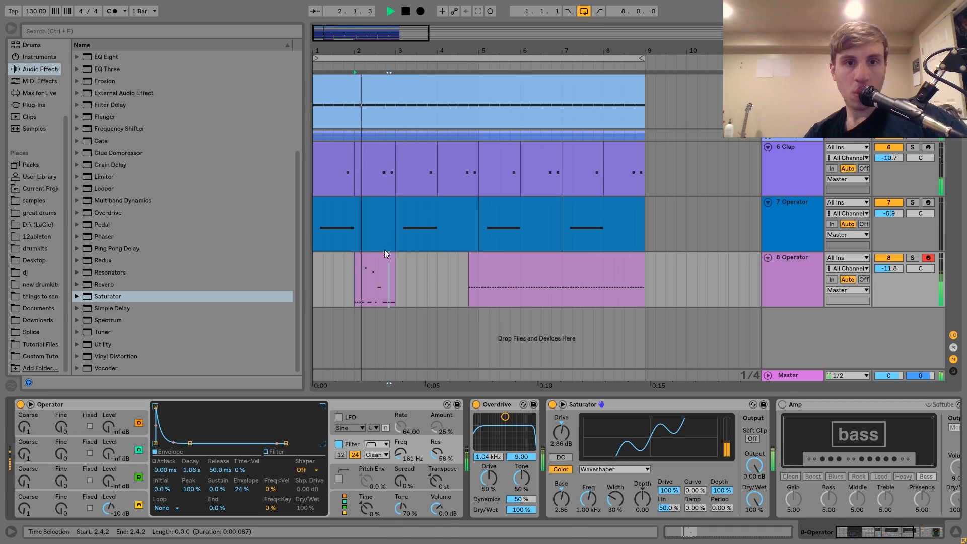
{"action": "left_click_drag", "start_coordinate": [385, 251], "coordinate": [314, 263]}
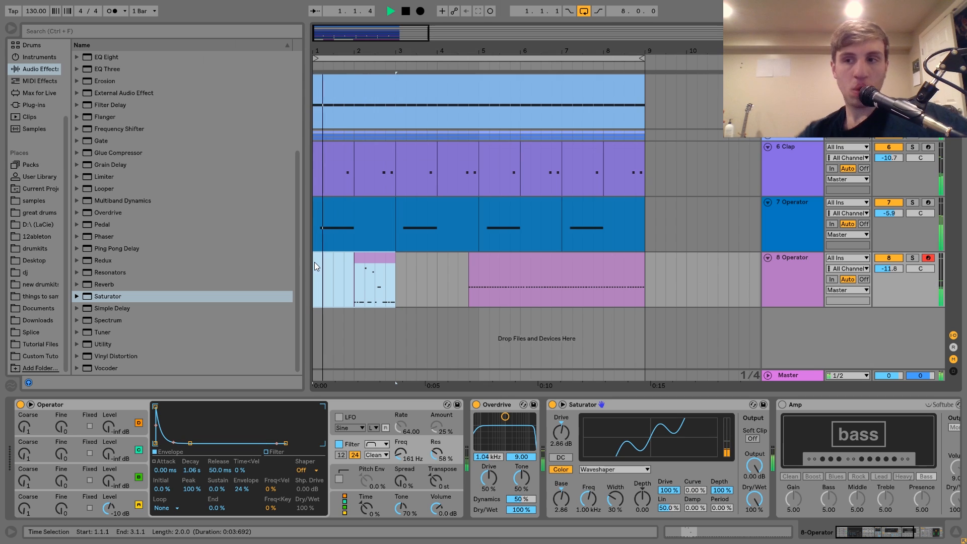
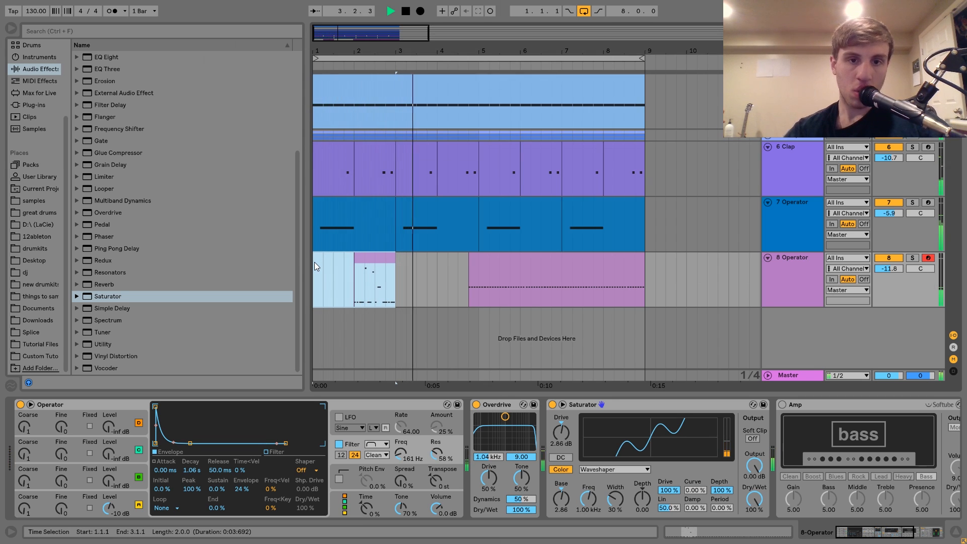
Step: Clear the old notes from the bar 2 clip on track 8 and draw a one-sixteenth F0 note at 2.2.4
{"action": "key", "text": "space"}
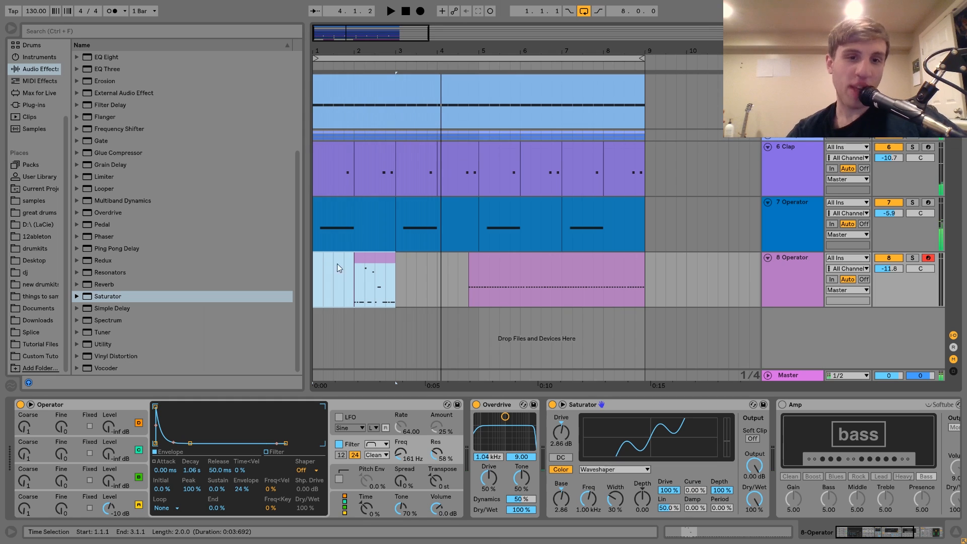
{"action": "double_click", "coordinate": [382, 262]}
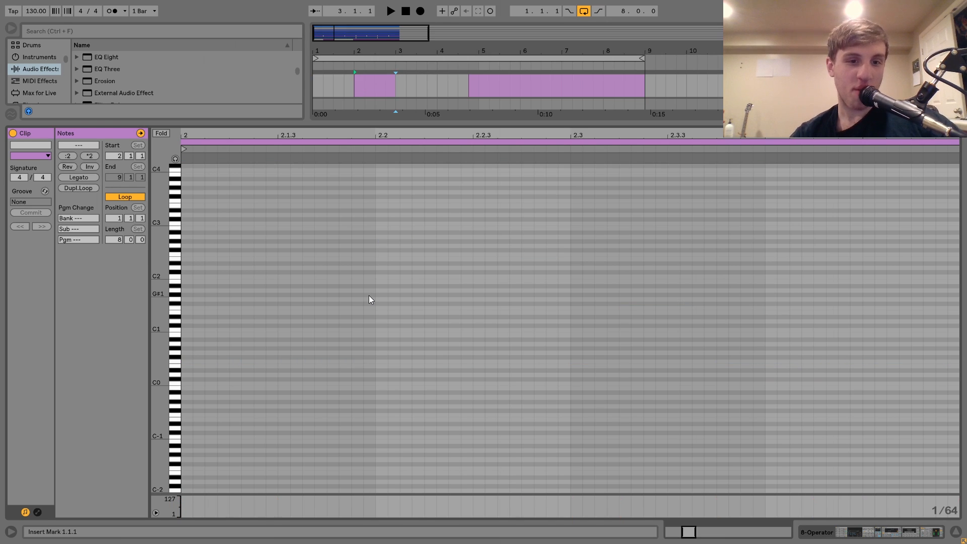
{"action": "double_click", "coordinate": [526, 365]}
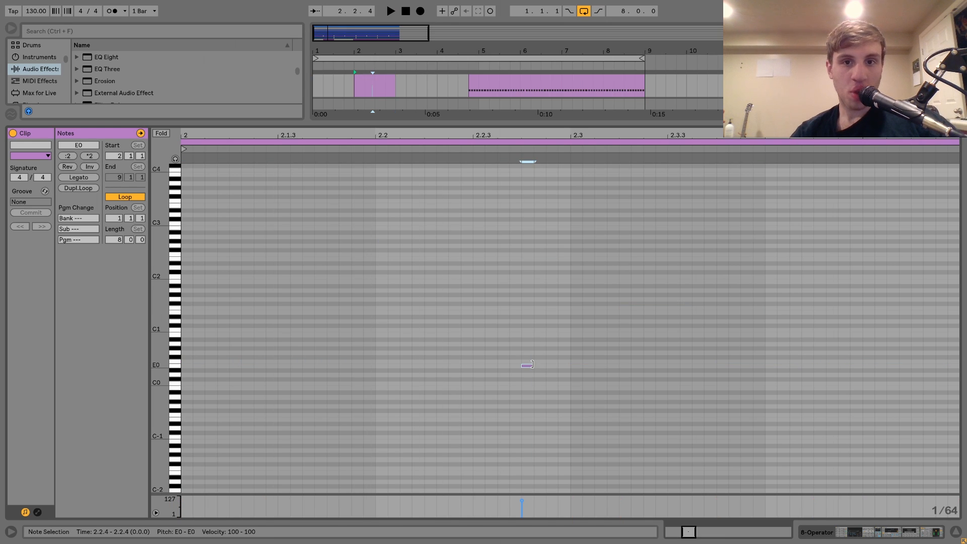
{"action": "key", "text": "shift+Right"}
{"action": "key", "text": "shift+Right"}
{"action": "key", "text": "shift+Right"}
{"action": "key", "text": "Up"}
{"action": "key", "text": "space"}
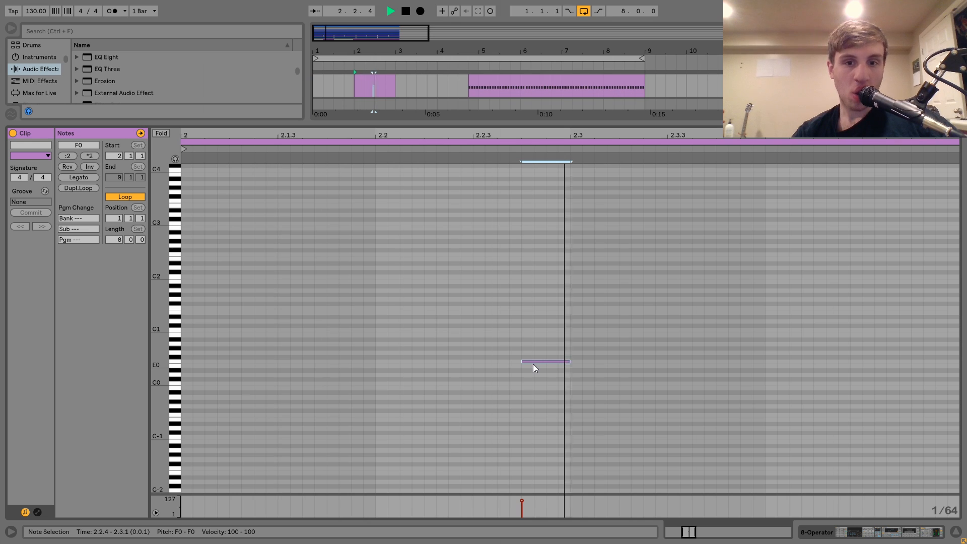
Step: Lengthen the F0 note at 2.2.4 to two sixteenths and place a duplicate of it at 2.3.3
{"action": "key", "text": "space"}
{"action": "key", "text": "shift+Right"}
{"action": "key", "text": "shift+Right"}
{"action": "key", "text": "shift+Right"}
{"action": "key", "text": "shift+Right"}
{"action": "key", "text": "ctrl+d"}
{"action": "key", "text": "Right"}
{"action": "key", "text": "Right"}
{"action": "key", "text": "Right"}
{"action": "key", "text": "Right"}
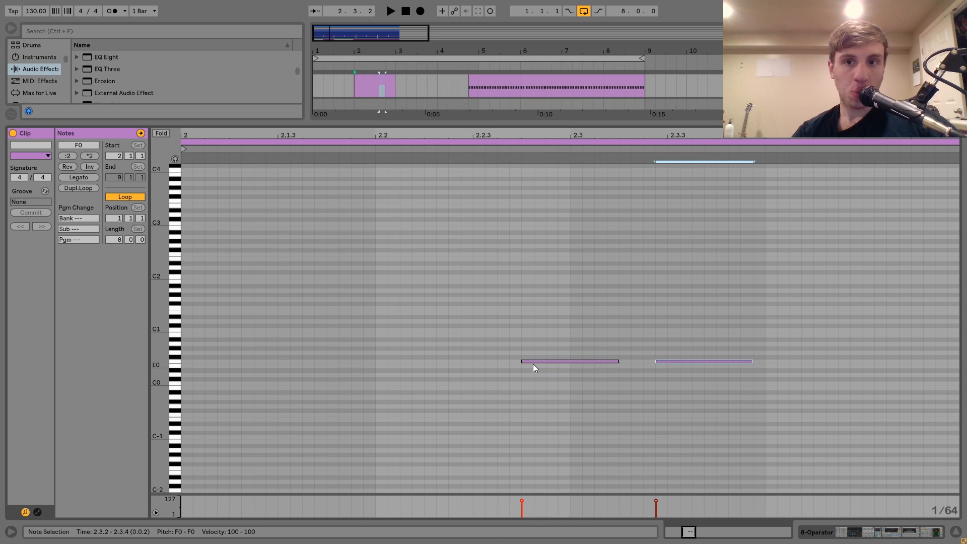
Step: Add a one-sixteenth F#1 note at 2.3.3 above the second F0 note and audition it
{"action": "double_click", "coordinate": [674, 355]}
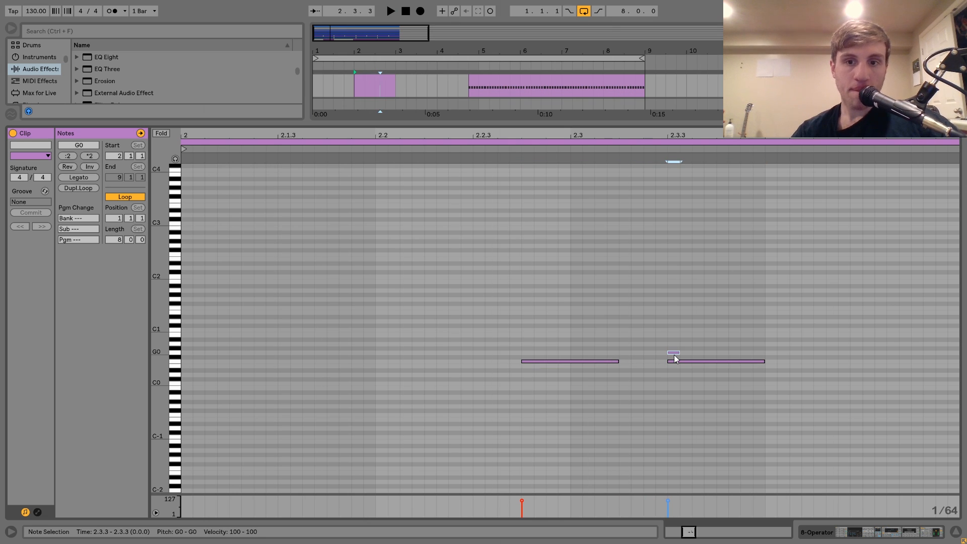
{"action": "key", "text": "shift+Up"}
{"action": "key", "text": "shift+Right"}
{"action": "key", "text": "shift+Right"}
{"action": "key", "text": "shift+Right"}
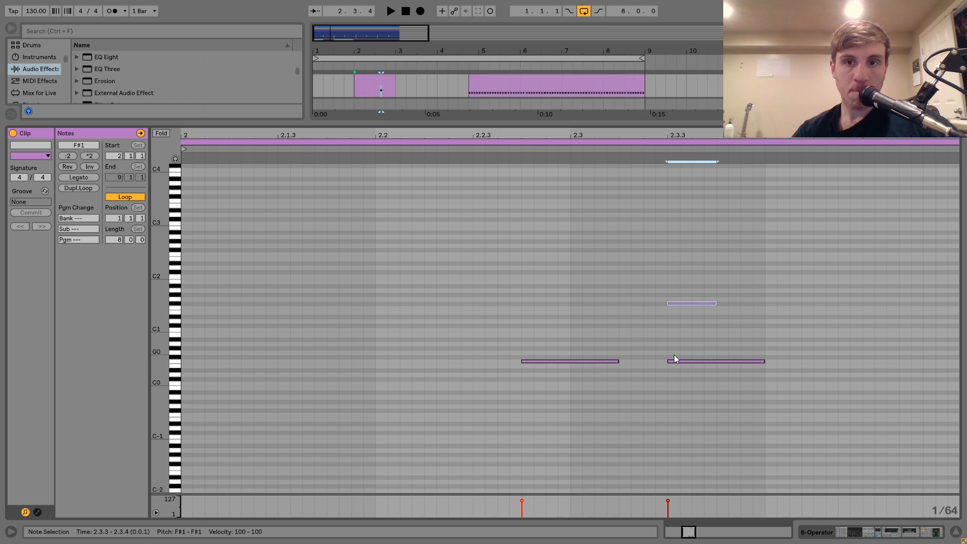
{"action": "key", "text": "space"}
Step: Make the second F0 note start one 1/64 step after the F#1 note and shorten it to keep its end point
{"action": "key", "text": "space"}
{"action": "left_click_drag", "start_coordinate": [700, 343], "coordinate": [705, 401]}
{"action": "key", "text": "Right"}
{"action": "key", "text": "shift+Left"}
{"action": "key", "text": "space"}
Step: Draw another F0 note at 2.4.2 in the clip and lengthen it by four grid steps
{"action": "double_click", "coordinate": [818, 362]}
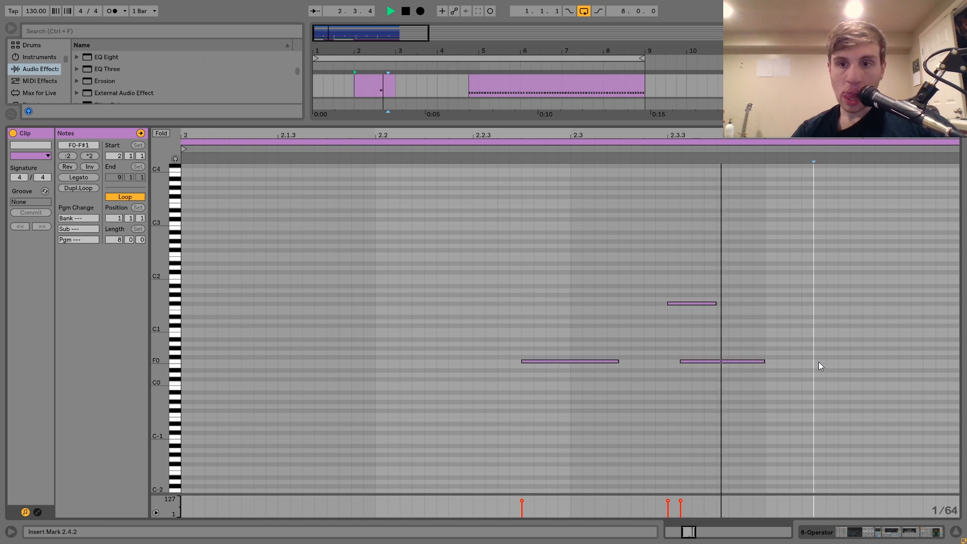
{"action": "key", "text": "shift+Right"}
{"action": "key", "text": "shift+Right"}
{"action": "key", "text": "shift+Right"}
{"action": "key", "text": "shift+Right"}
{"action": "key", "text": "shift+Right"}
{"action": "key", "text": "shift+Right"}
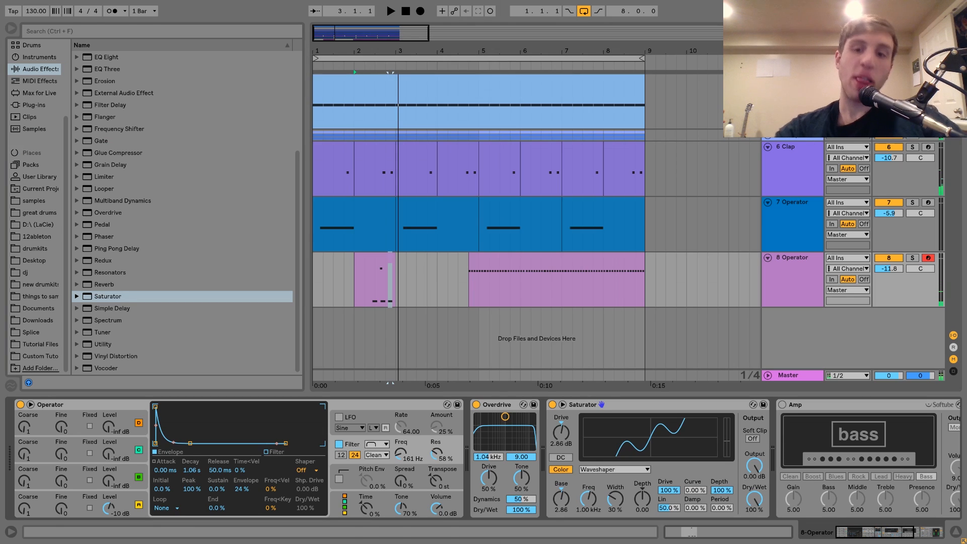
Step: Turn on Glide in the pitch envelope of track 8's Operator and limit the synth to 1 voice
{"action": "left_click", "coordinate": [344, 507]}
{"action": "left_click", "coordinate": [351, 475]}
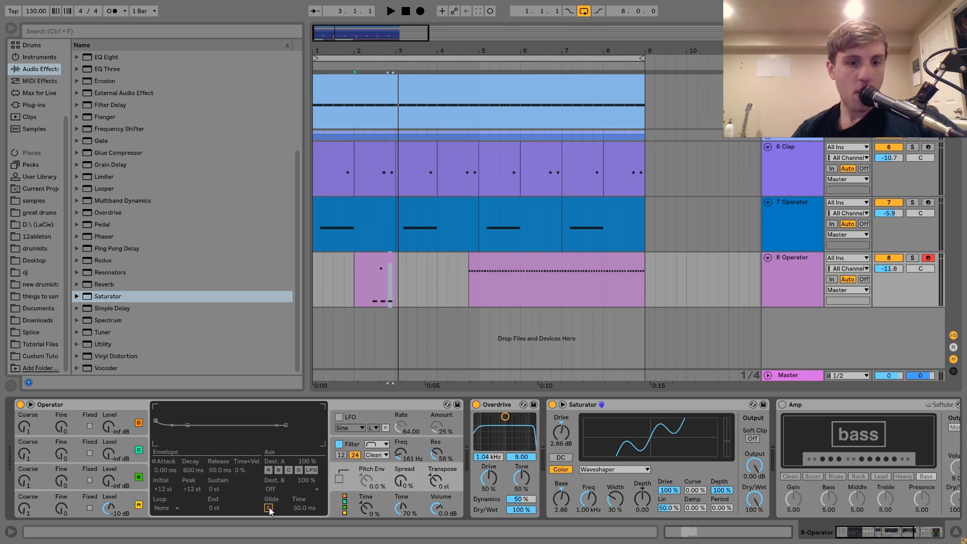
{"action": "left_click", "coordinate": [337, 507]}
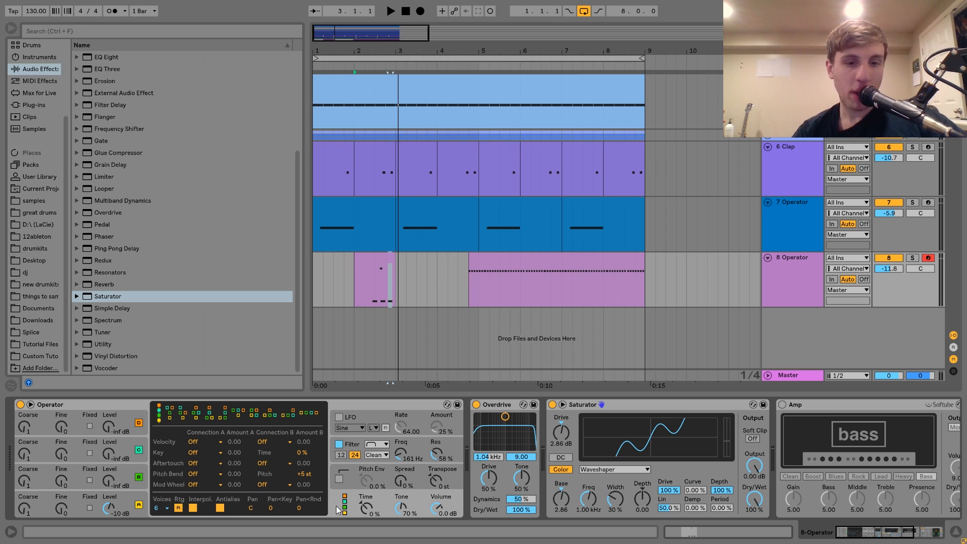
{"action": "left_click", "coordinate": [164, 509]}
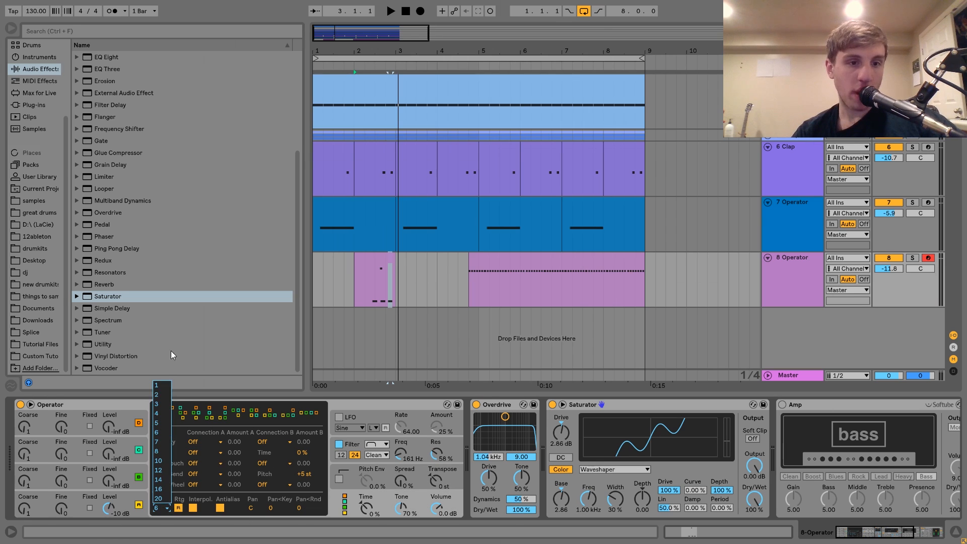
{"action": "left_click", "coordinate": [161, 385]}
Step: Solo track 8 and play its bar 2 clip to hear the glide
{"action": "key", "text": "space"}
{"action": "left_click", "coordinate": [377, 269]}
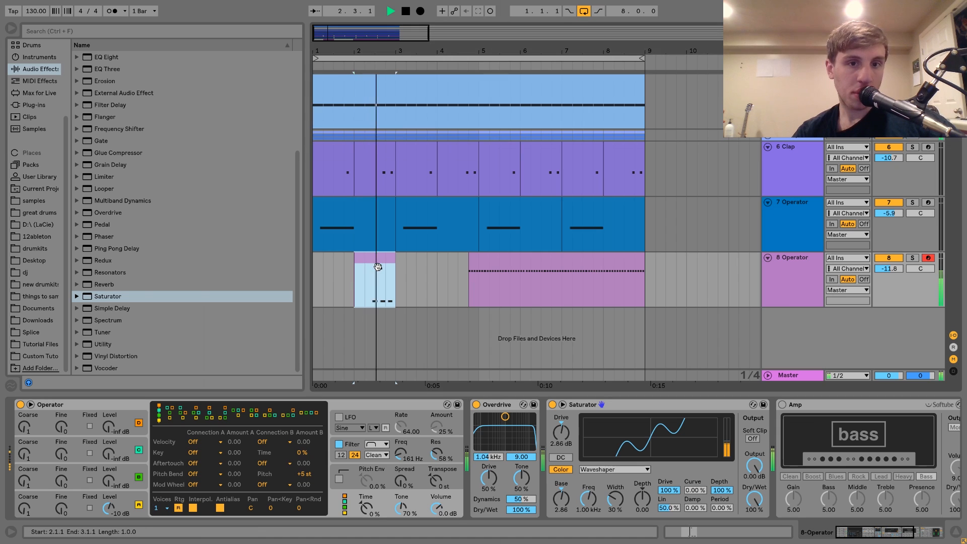
{"action": "left_click", "coordinate": [910, 259]}
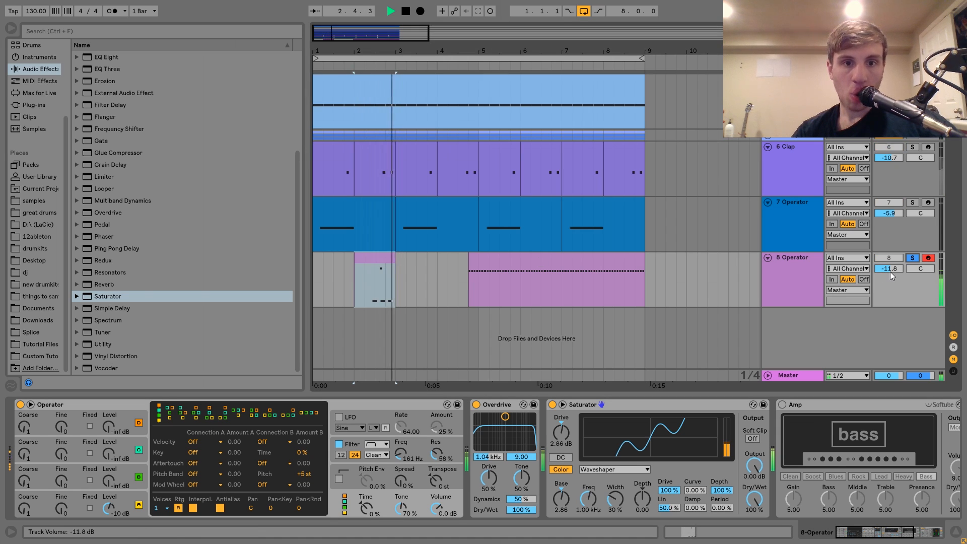
{"action": "key", "text": "space"}
Step: Set Operator's glide time to 93.3 ms while auditioning the clip
{"action": "left_click", "coordinate": [348, 470]}
{"action": "left_click", "coordinate": [315, 507]}
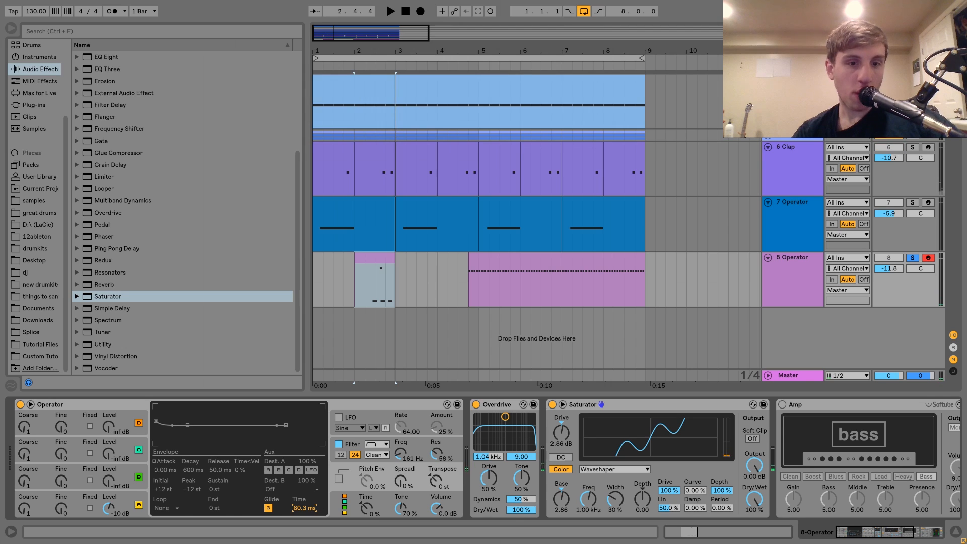
{"action": "key", "text": "space"}
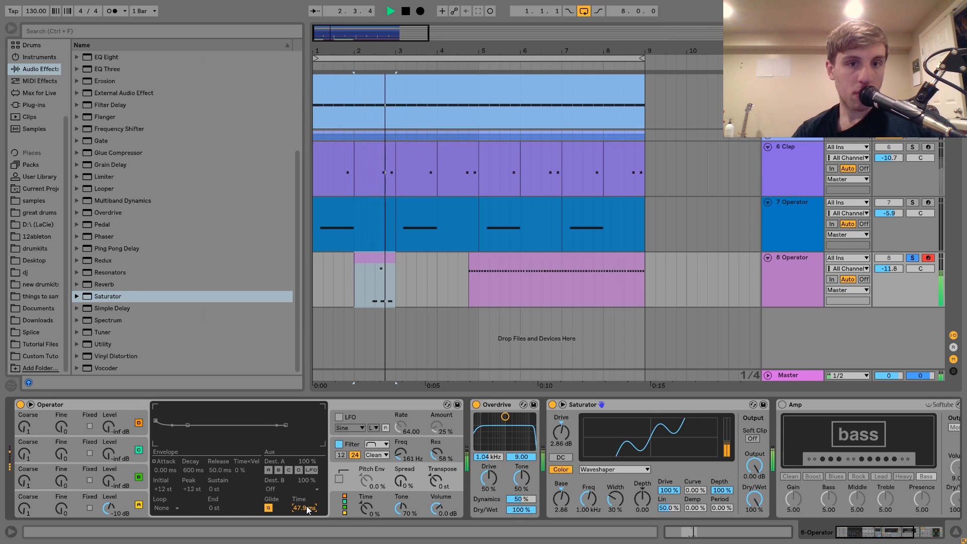
{"action": "key", "text": "space"}
{"action": "left_click_drag", "start_coordinate": [308, 510], "coordinate": [308, 497]}
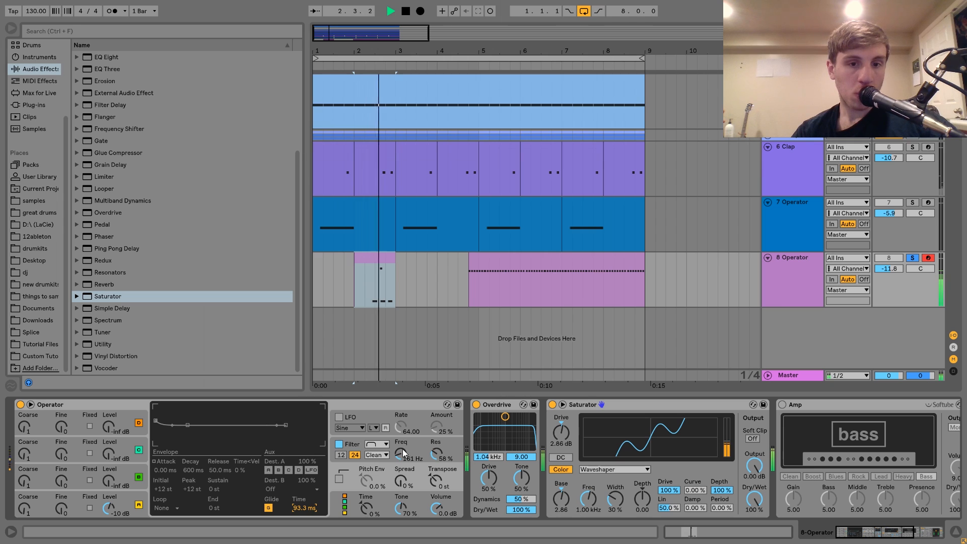
Step: Set Operator's filter frequency to 198 Hz and its filter envelope amount to 19%, and unsolo track 8
{"action": "mouse_move", "coordinate": [401, 453]}
{"action": "left_mouse_down"}
{"action": "mouse_move", "coordinate": [405, 446]}
{"action": "mouse_move", "coordinate": [405, 461]}
{"action": "left_mouse_up"}
{"action": "key", "text": "space"}
{"action": "key", "text": "space"}
{"action": "key", "text": "space"}
{"action": "key", "text": "space"}
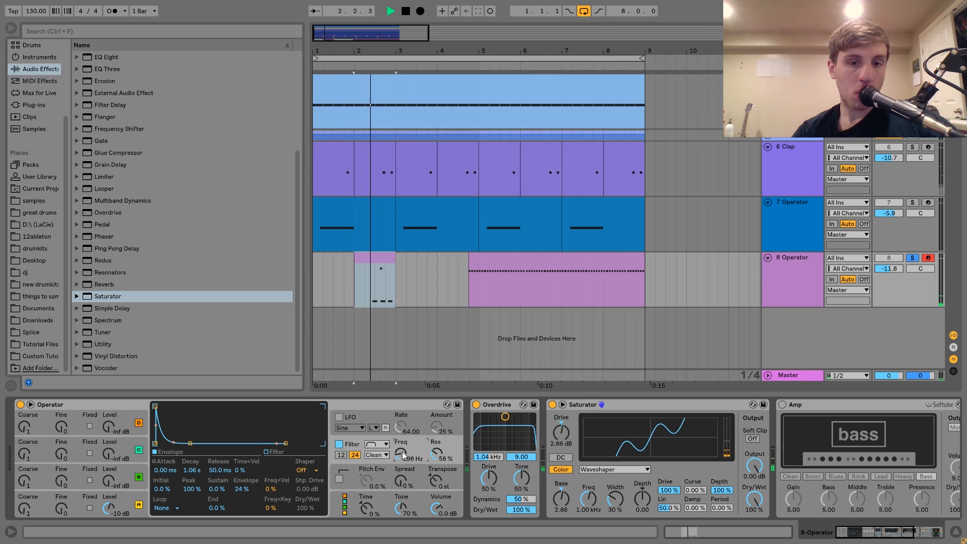
{"action": "key", "text": "space"}
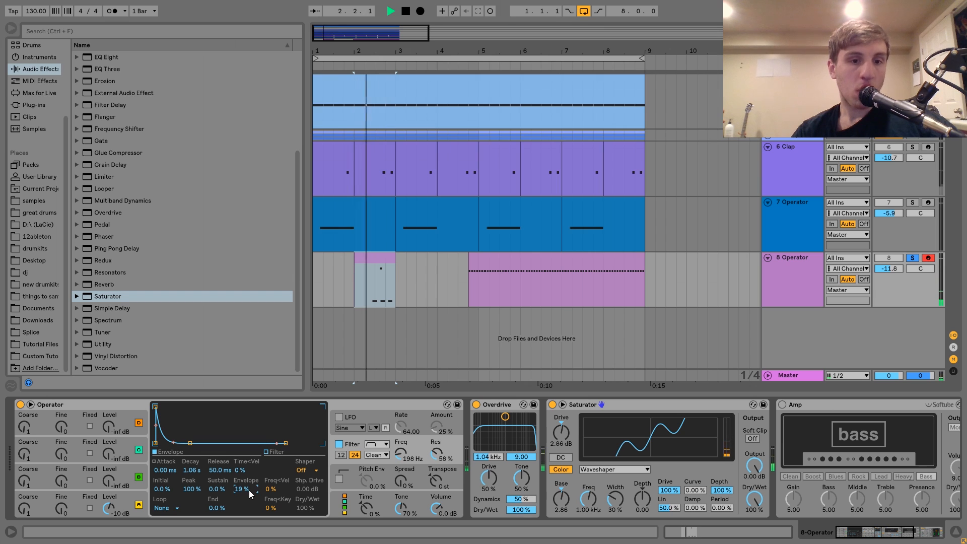
{"action": "key", "text": "space"}
{"action": "left_click", "coordinate": [913, 257]}
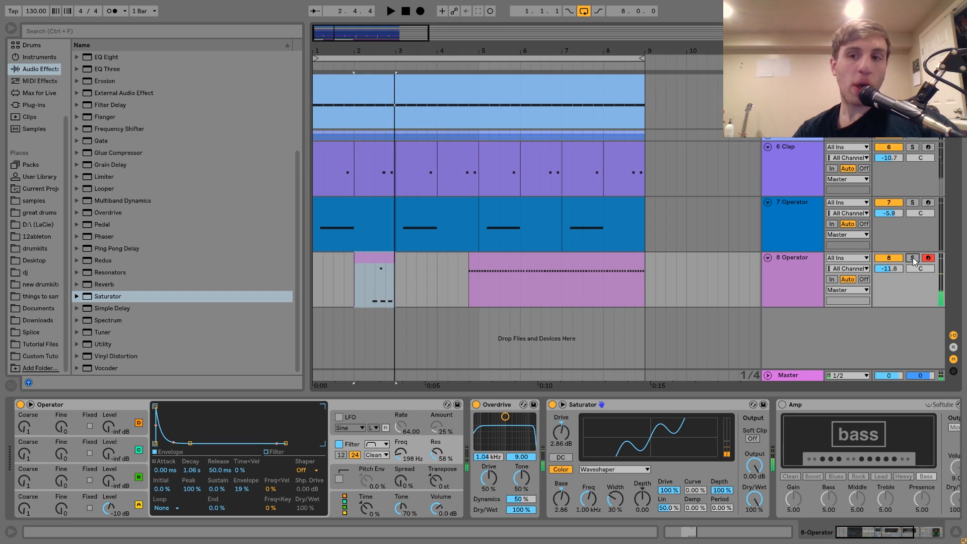
Step: Delete the long clip from 4.4.1 to 9.1.1 on track 8 and play the arrangement from bar 1
{"action": "left_click", "coordinate": [540, 263]}
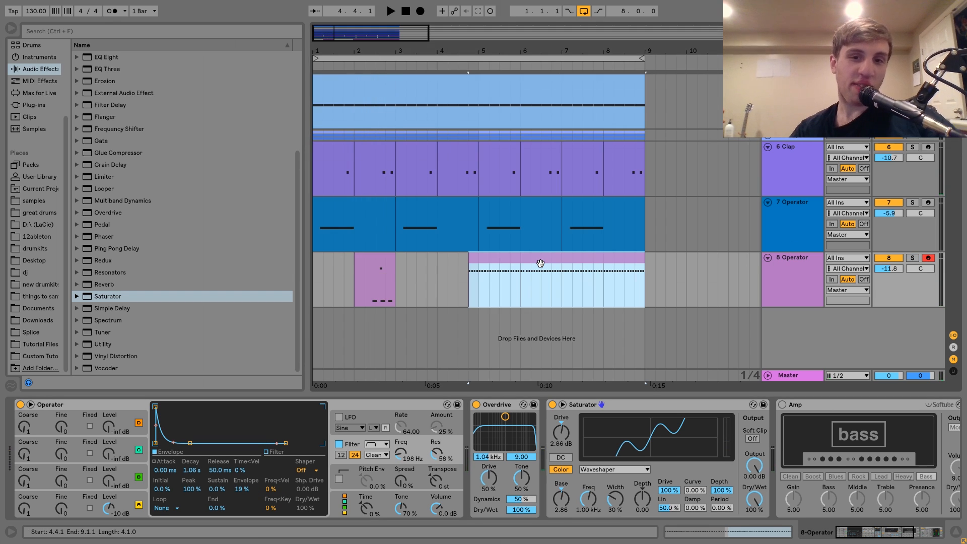
{"action": "key", "text": "space"}
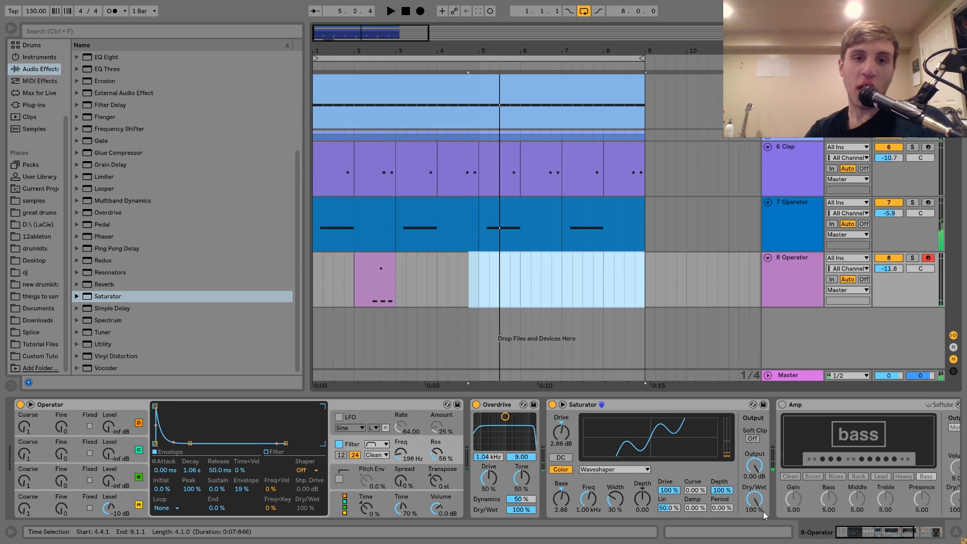
{"action": "left_click", "coordinate": [315, 282]}
{"action": "key", "text": "space"}
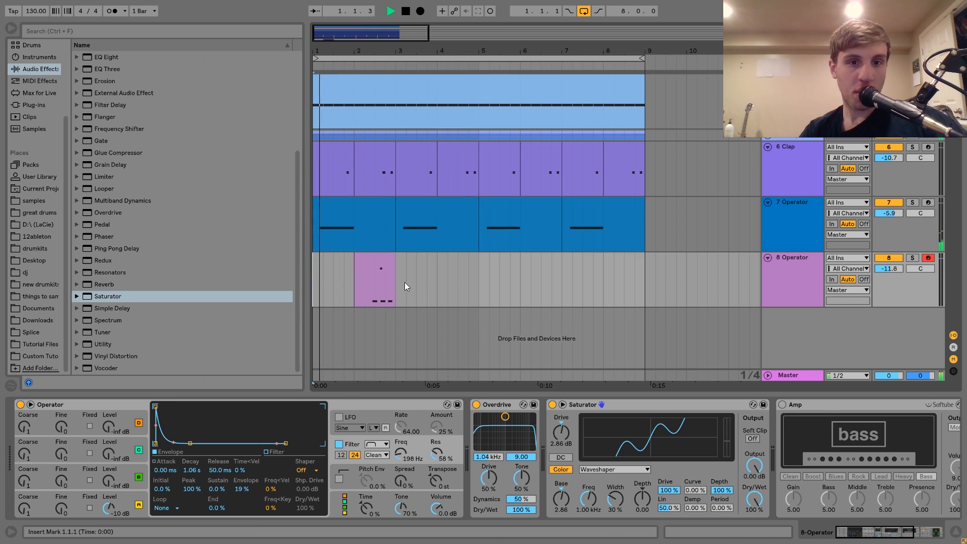
Step: Duplicate the first two bars of track 8 three times to fill the arrangement up to 9.1.1
{"action": "left_click", "coordinate": [398, 283], "text": "shift"}
{"action": "key", "text": "ctrl+d"}
{"action": "key", "text": "ctrl+d"}
{"action": "key", "text": "ctrl+d"}
{"action": "key", "text": "ctrl+d"}
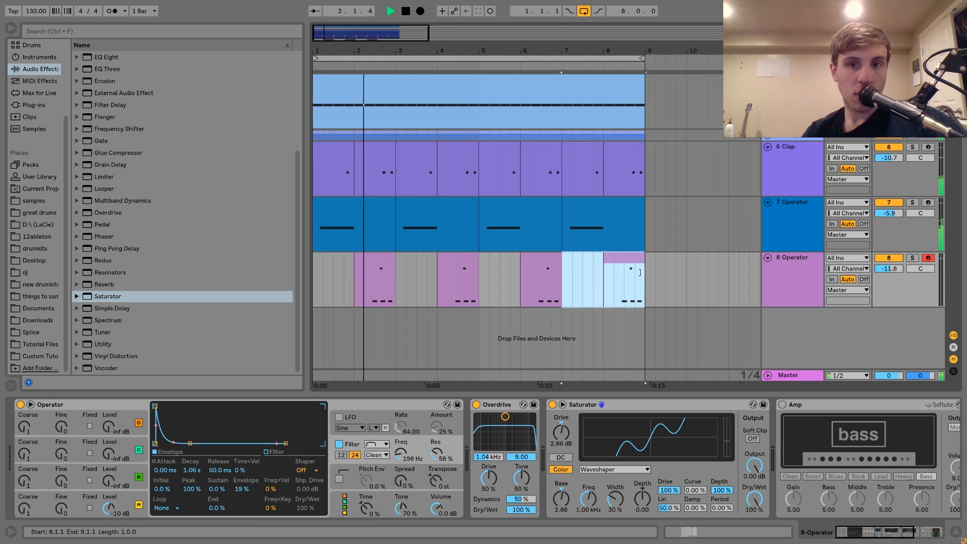
{"action": "key", "text": "ctrl+z"}
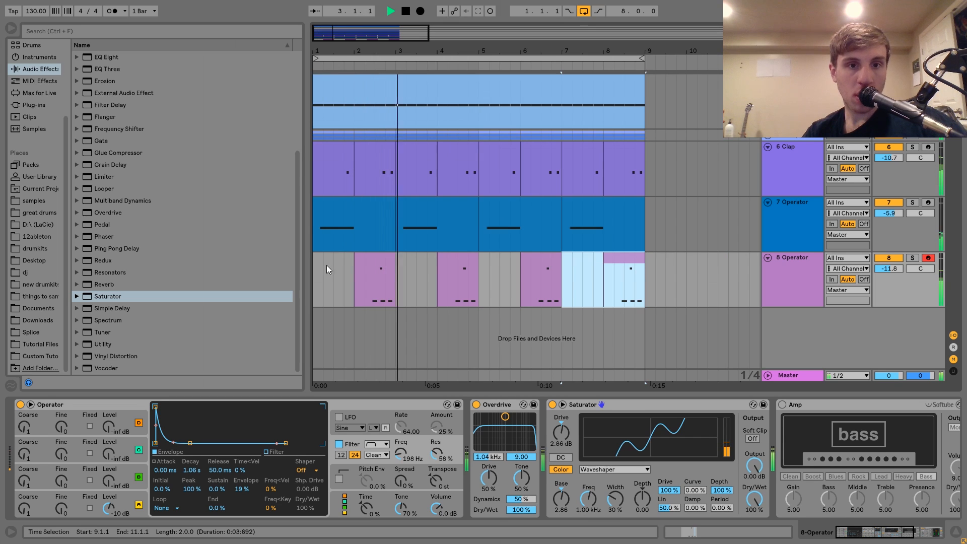
Step: Solo track 8 and add a Ping Pong Delay before the Compressor with 2-sixteenth time, 29% dry/wet and a 1.24 kHz filter of width 9.00
{"action": "left_click", "coordinate": [368, 267]}
{"action": "left_click", "coordinate": [913, 258]}
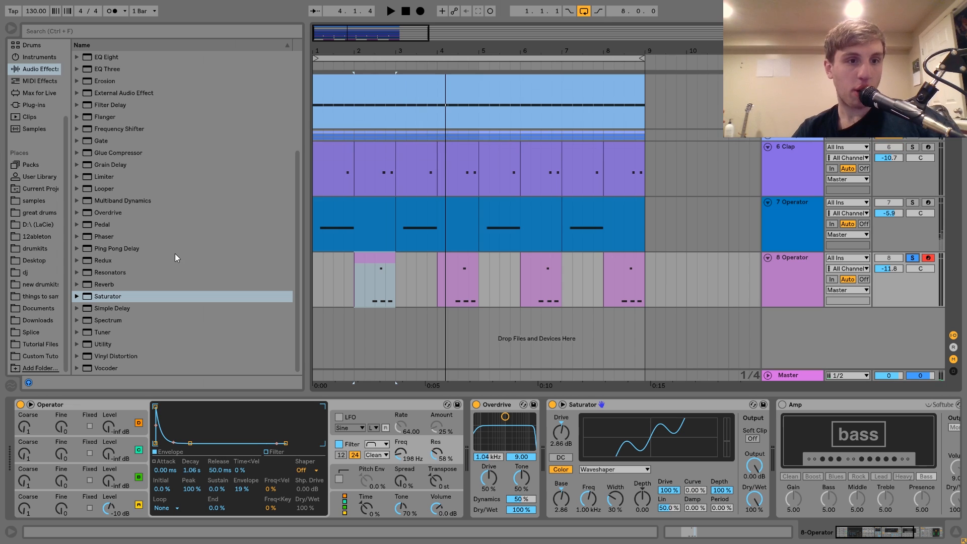
{"action": "double_click", "coordinate": [104, 248]}
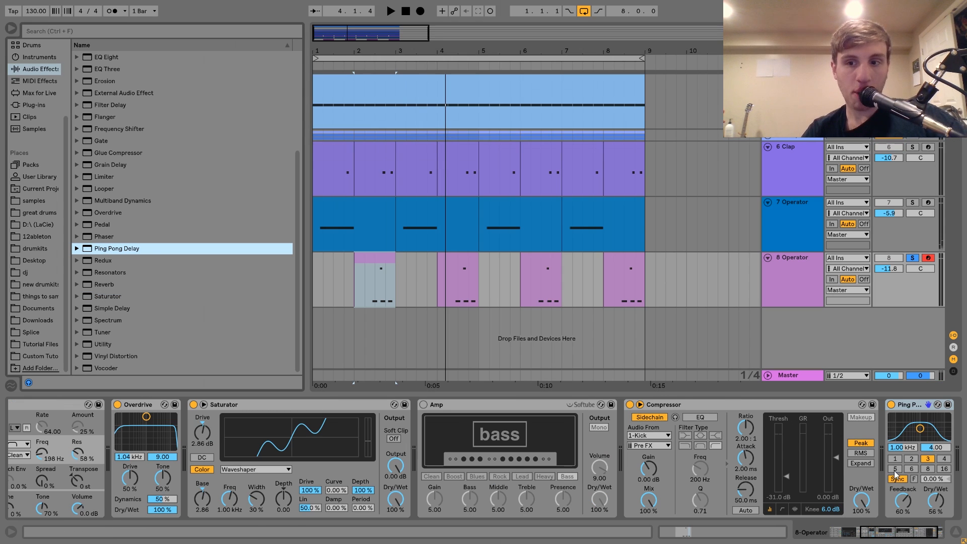
{"action": "left_click", "coordinate": [912, 459]}
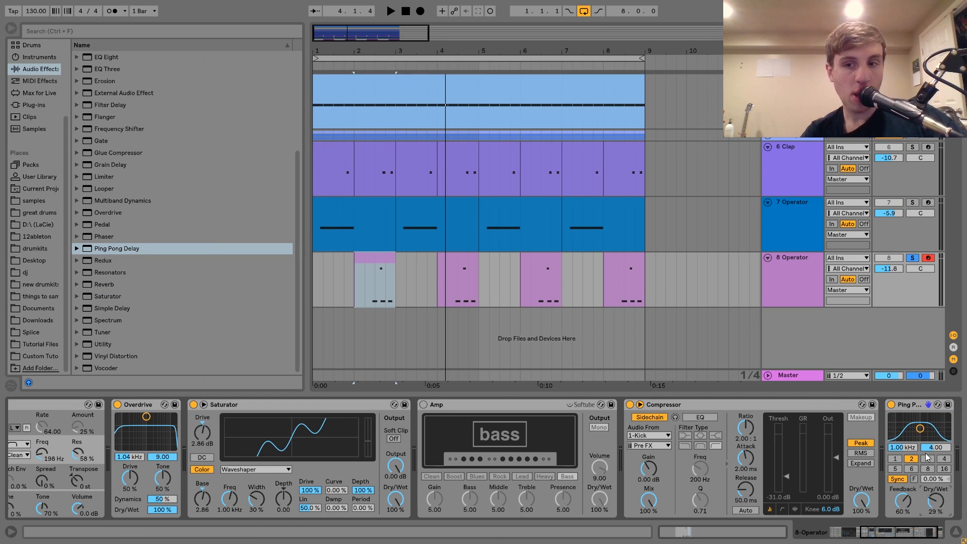
{"action": "left_click_drag", "start_coordinate": [916, 408], "coordinate": [625, 407]}
Step: Add an EQ Eight after the Compressor with band 1 as a low cut at 199 Hz, and unsolo track 8
{"action": "scroll", "coordinate": [120, 208], "scroll_direction": "up", "scroll_amount": 4}
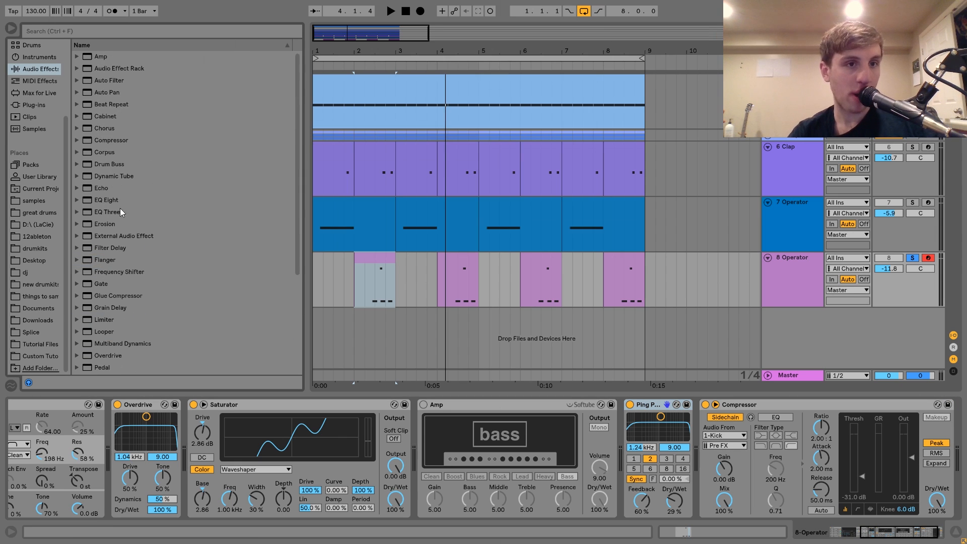
{"action": "double_click", "coordinate": [107, 199]}
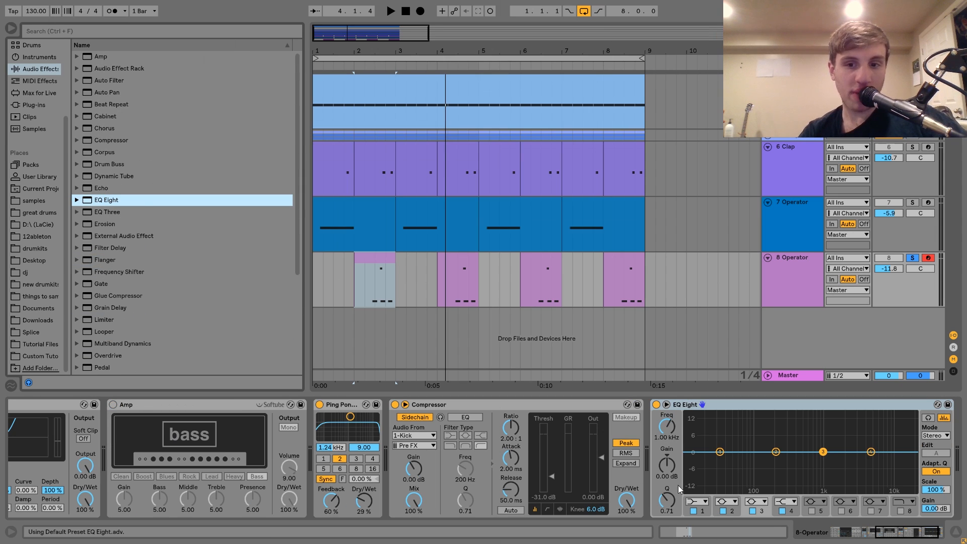
{"action": "left_click", "coordinate": [690, 502]}
{"action": "left_click", "coordinate": [698, 444]}
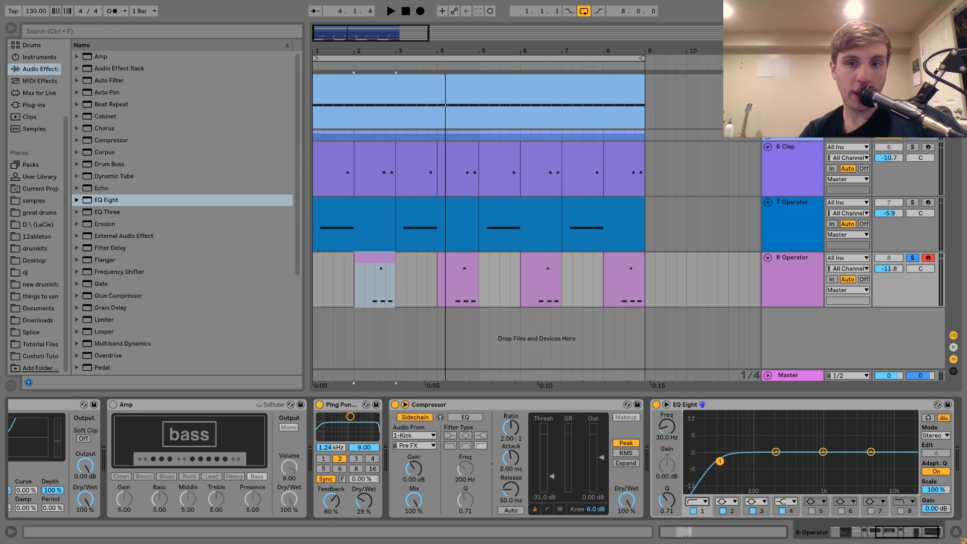
{"action": "left_click_drag", "start_coordinate": [669, 444], "coordinate": [670, 430]}
{"action": "key", "text": "space"}
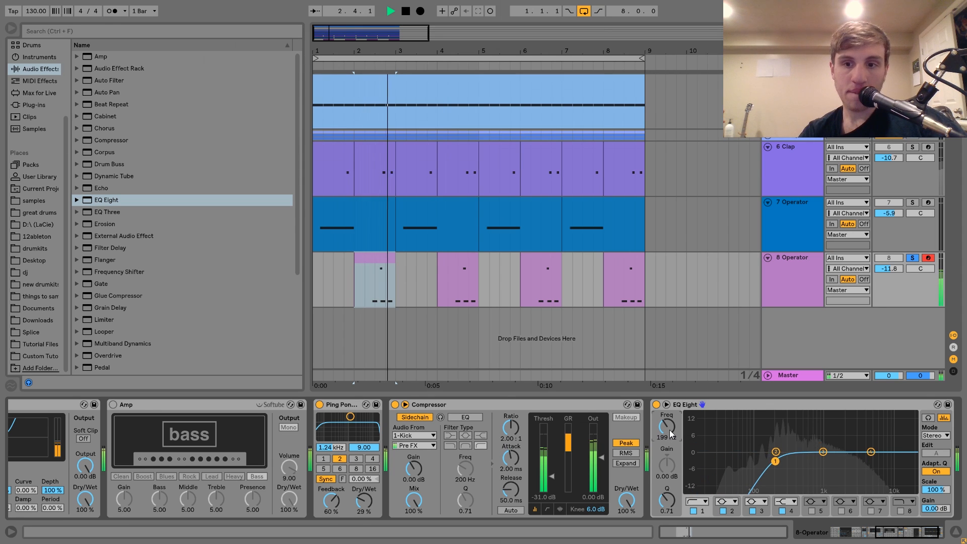
{"action": "left_click", "coordinate": [913, 258]}
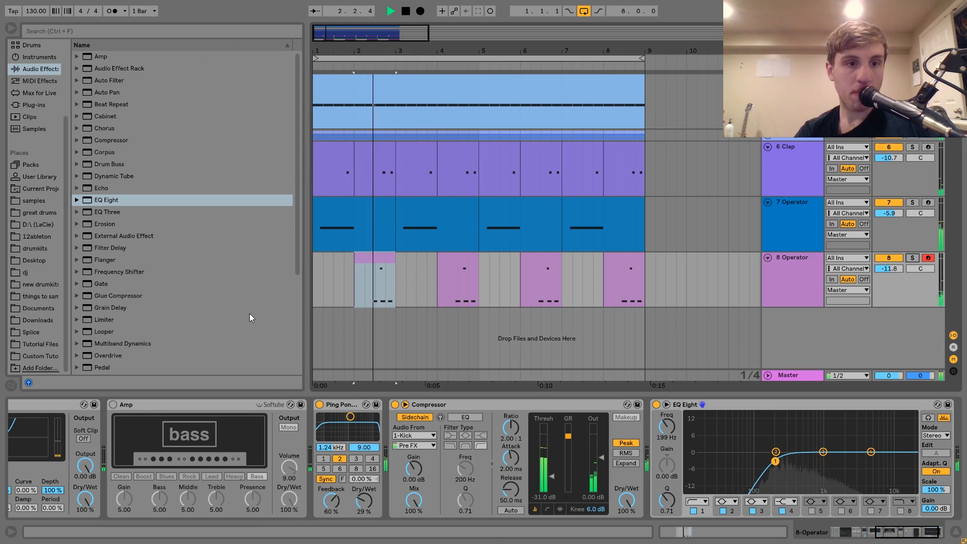
Step: Insert the OTT preset of Multiband Dynamics between the Ping Pong Delay and the Compressor on track 8
{"action": "scroll", "coordinate": [249, 313], "scroll_direction": "down", "scroll_amount": 4}
{"action": "left_click", "coordinate": [77, 200]}
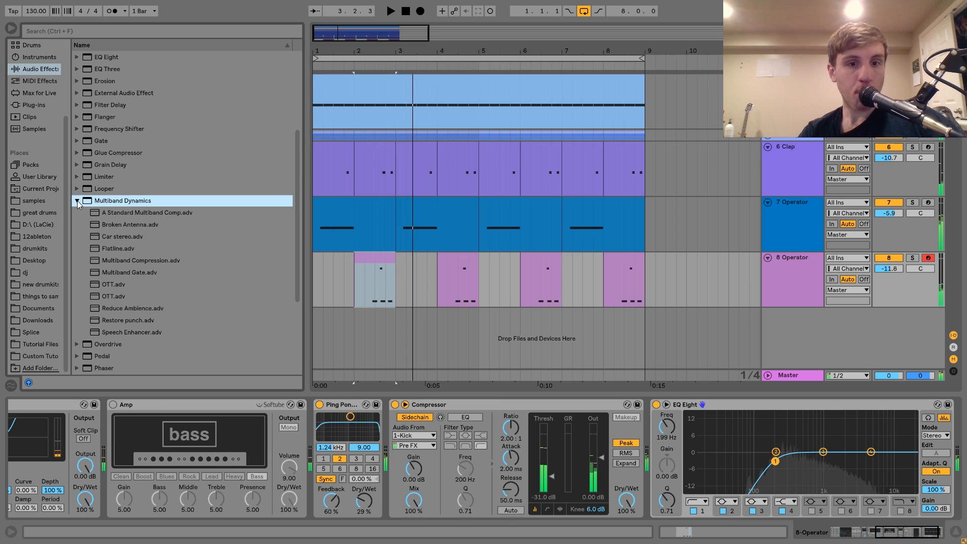
{"action": "left_click_drag", "start_coordinate": [107, 285], "coordinate": [383, 442]}
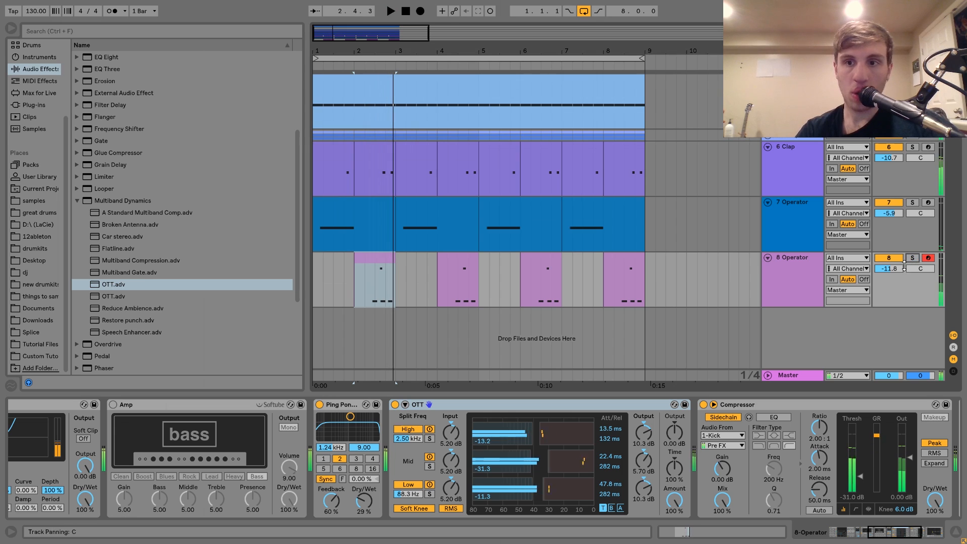
Step: Set track 8's OTT to 1000% time and 40% amount, and balance track 8 at -8.2 dB against track 7 at -5.0 dB
{"action": "left_click_drag", "start_coordinate": [904, 265], "coordinate": [904, 242]}
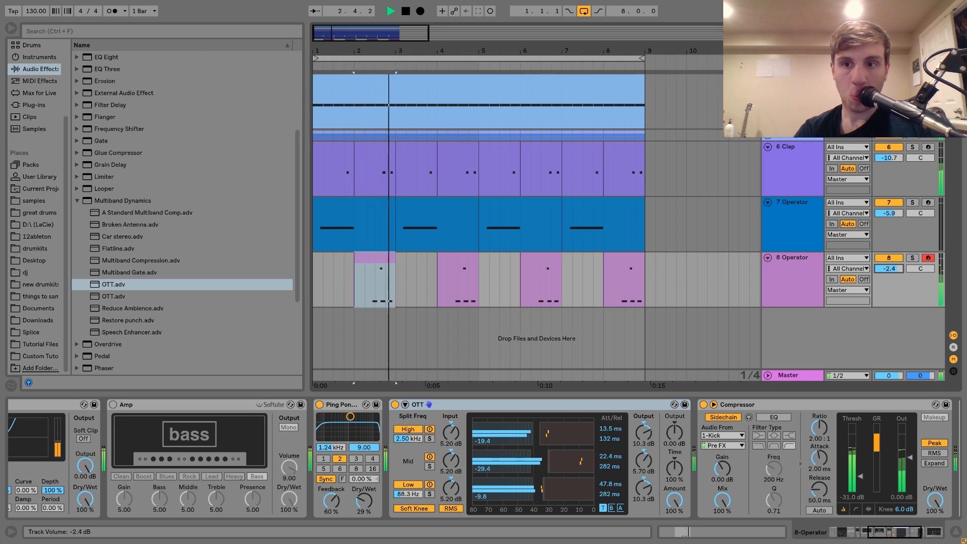
{"action": "key", "text": "space"}
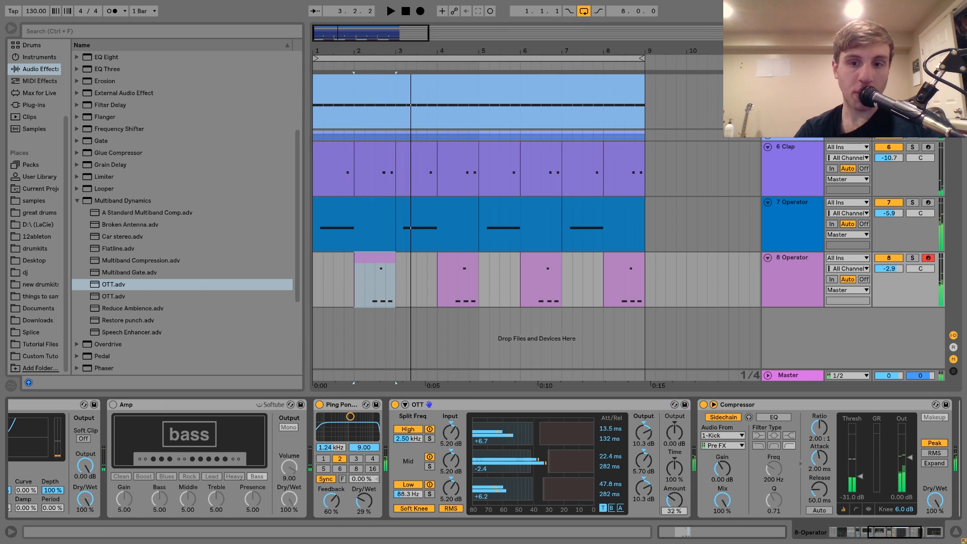
{"action": "key", "text": "space"}
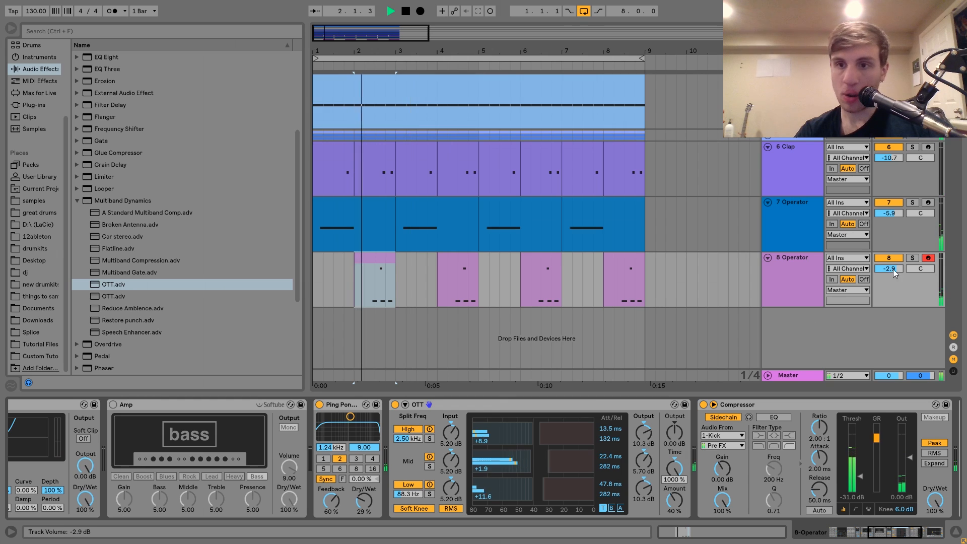
{"action": "left_click_drag", "start_coordinate": [889, 268], "coordinate": [892, 282]}
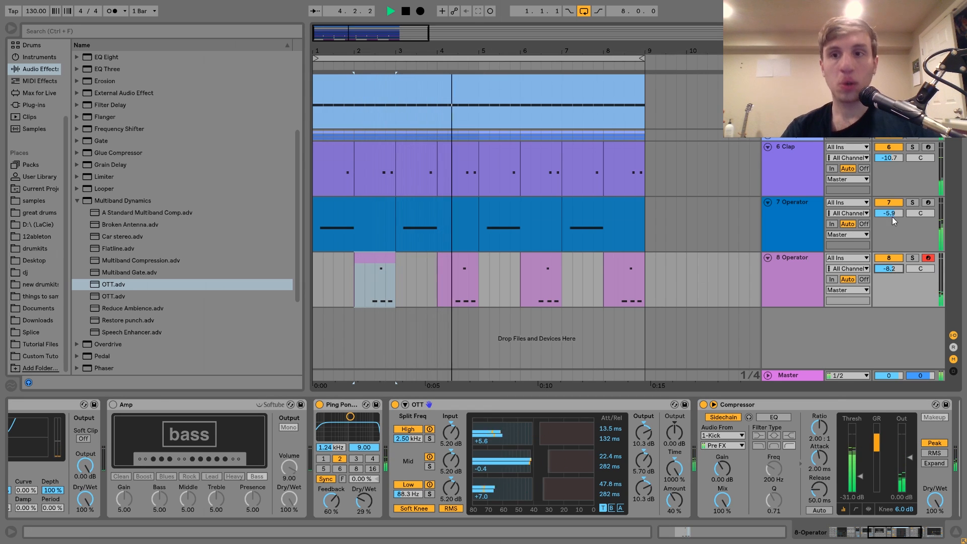
{"action": "left_click_drag", "start_coordinate": [891, 213], "coordinate": [890, 209]}
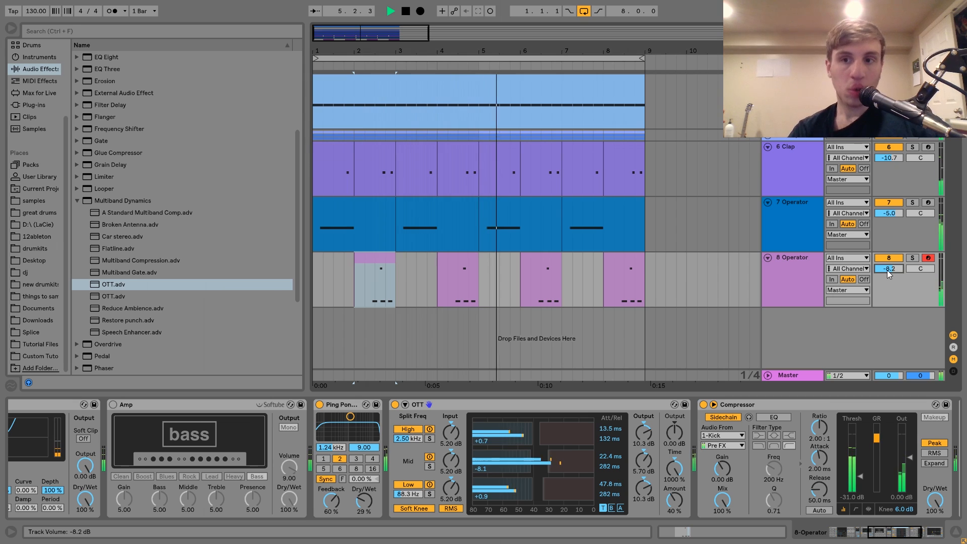
{"action": "key", "text": "space"}
Step: Insert a Drum Buss before track 8's Compressor with 33% crunch and 20.0 kHz damp, and lower the unsoloed track to -13.3 dB
{"action": "scroll", "coordinate": [107, 257], "scroll_direction": "up", "scroll_amount": 4}
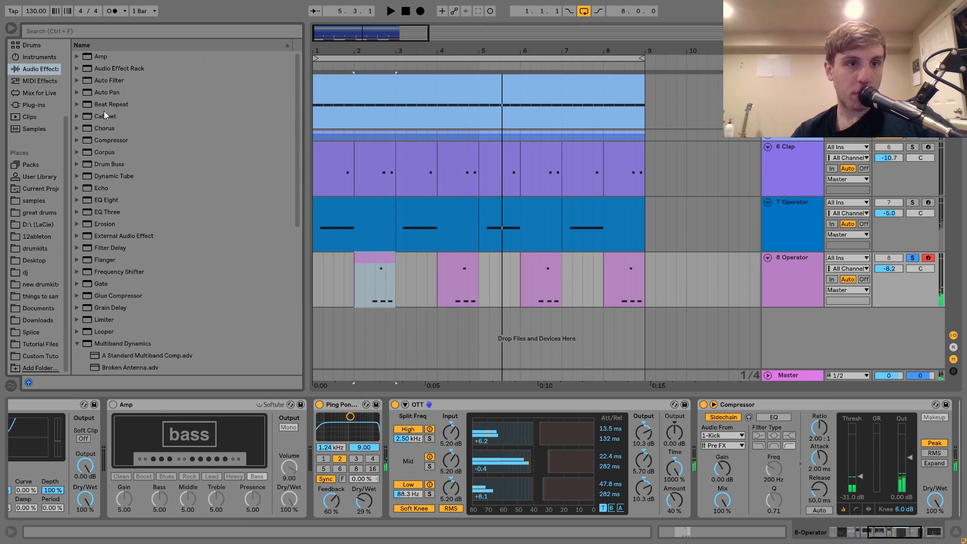
{"action": "left_click_drag", "start_coordinate": [102, 165], "coordinate": [715, 479]}
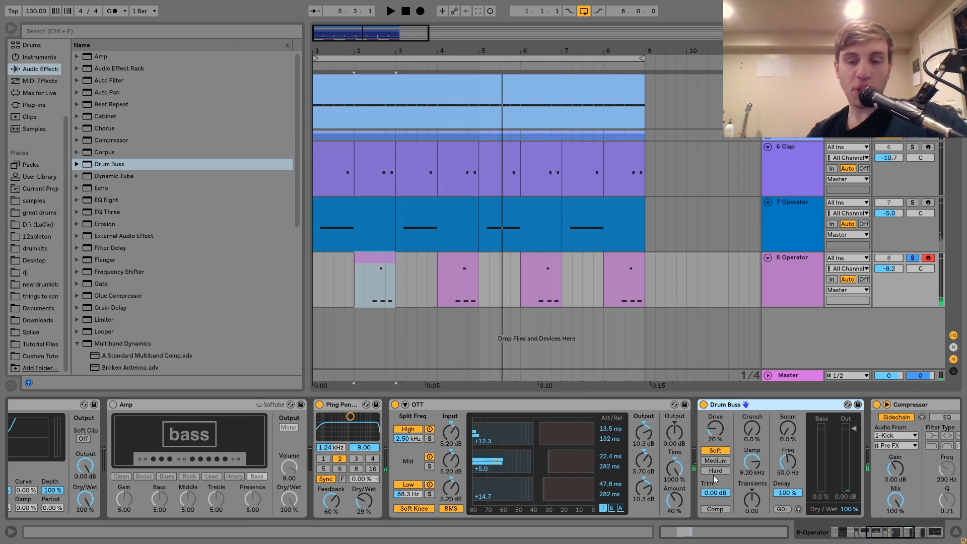
{"action": "left_click_drag", "start_coordinate": [757, 441], "coordinate": [752, 431]}
{"action": "key", "text": "space"}
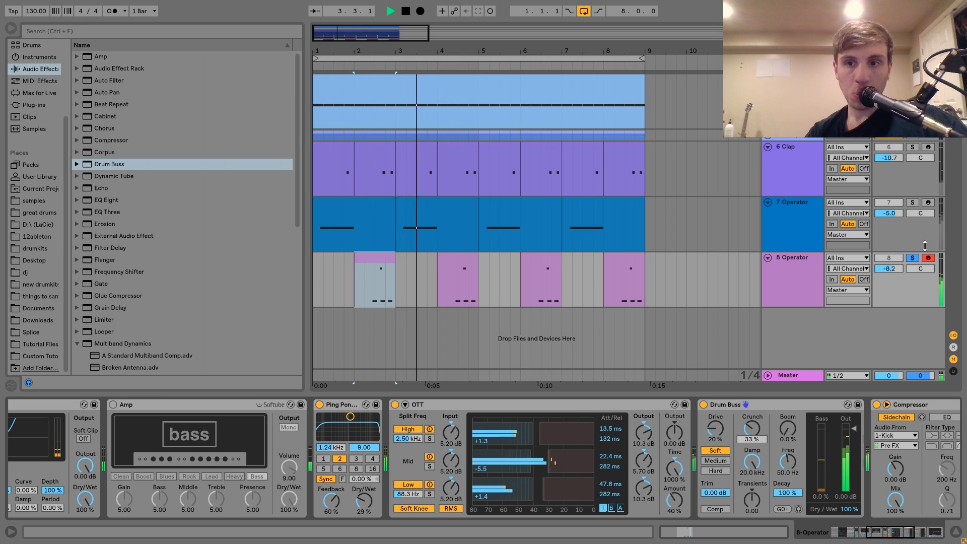
{"action": "left_click", "coordinate": [914, 257]}
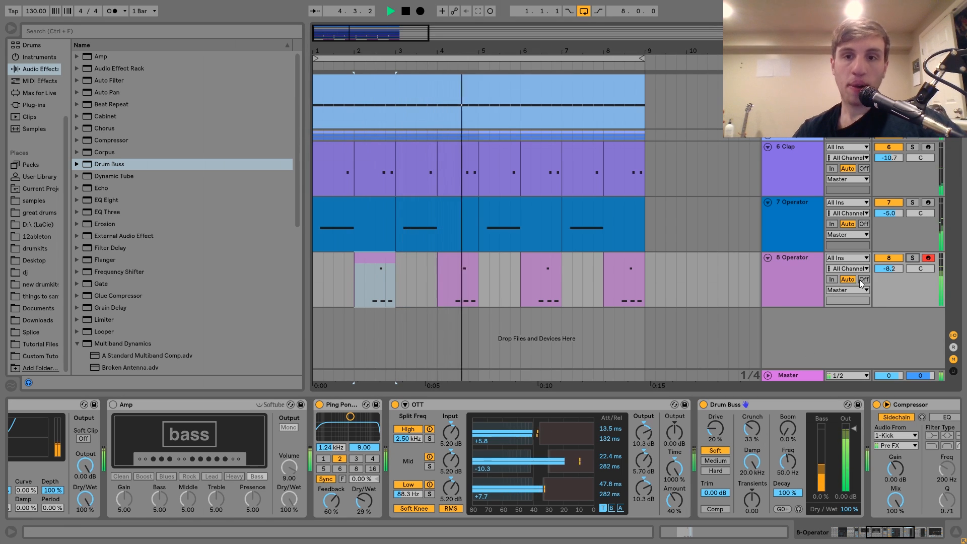
{"action": "left_click_drag", "start_coordinate": [884, 267], "coordinate": [884, 263]}
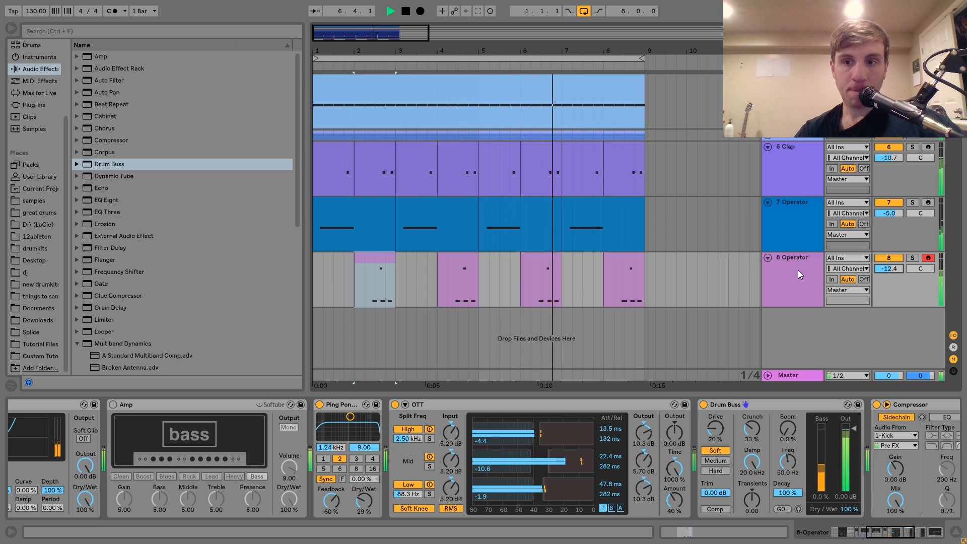
{"action": "key", "text": "space"}
Step: Load Analog on a new MIDI track below track 8 and set its oscillator 2 to a square wave at octave 1
{"action": "left_click", "coordinate": [810, 280]}
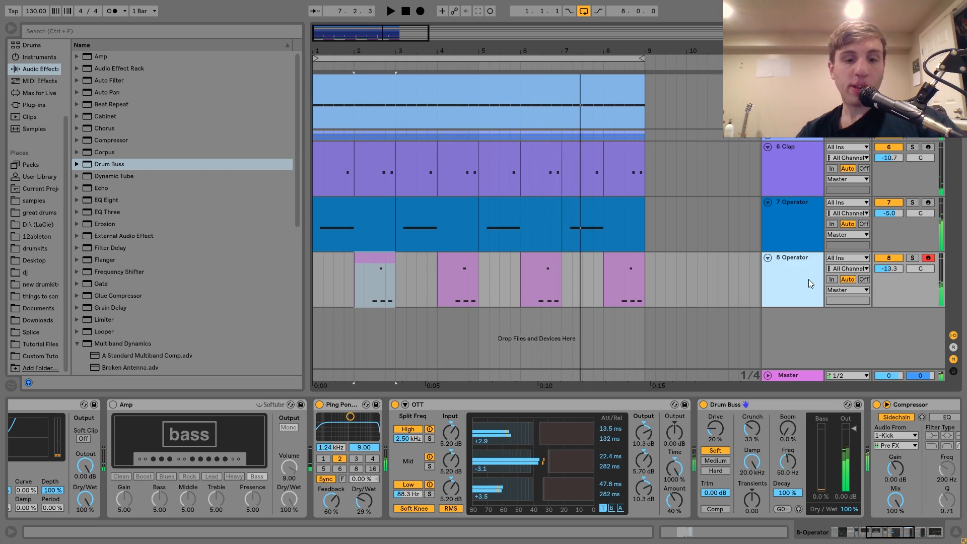
{"action": "key", "text": "ctrl+shift+t"}
{"action": "left_click", "coordinate": [49, 57]}
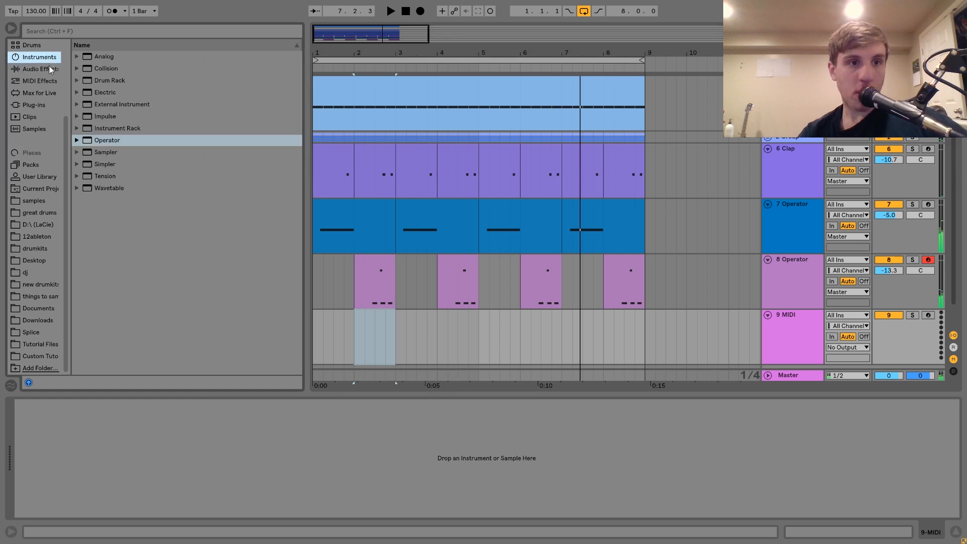
{"action": "left_click", "coordinate": [89, 58]}
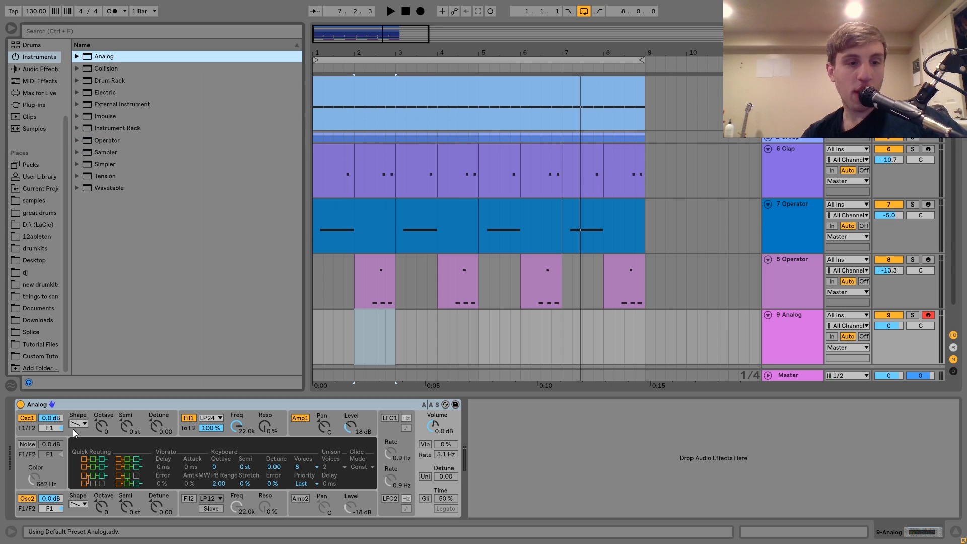
{"action": "left_click", "coordinate": [82, 505]}
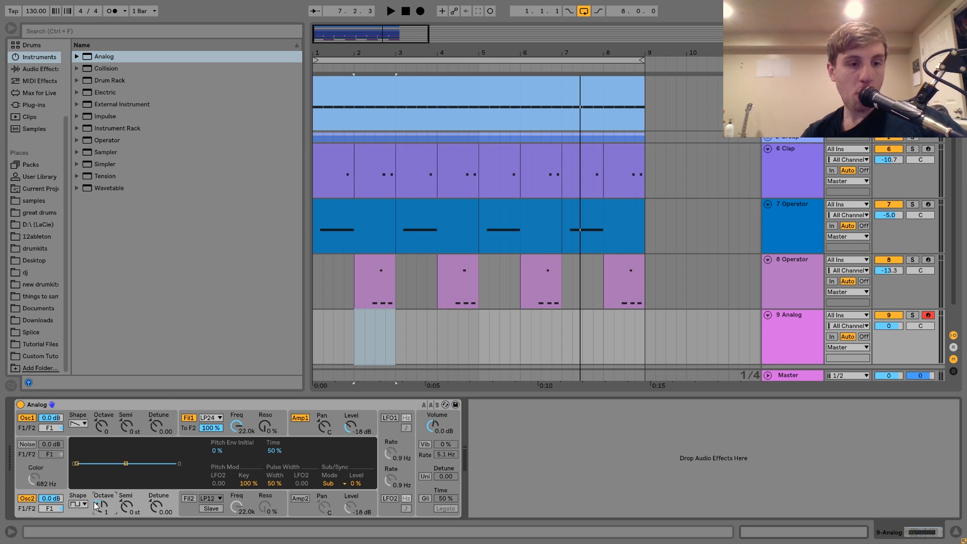
{"action": "left_click", "coordinate": [306, 430]}
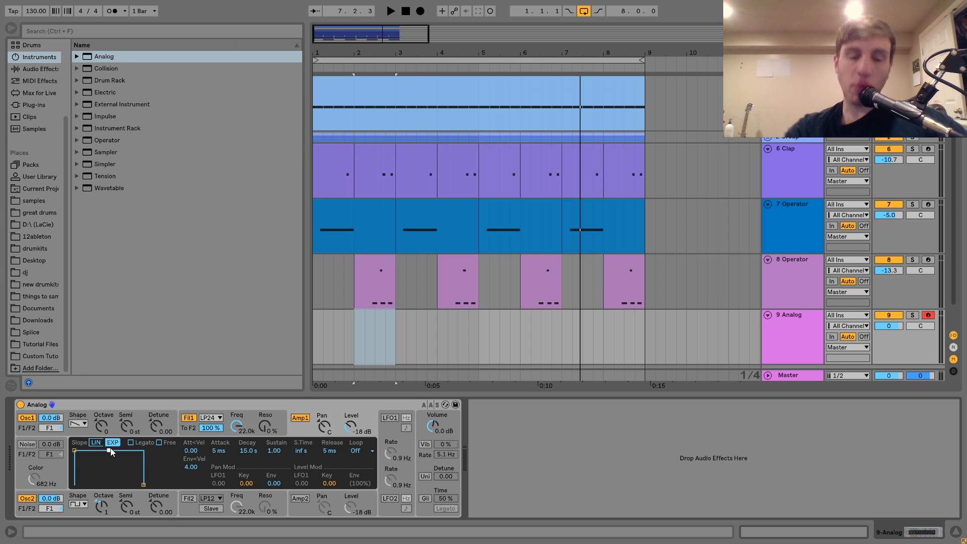
Step: Set Analog's filter 1 to Band-pass 12dB/oct at 608 Hz with 35% resonance, modulated 0.10 by LFO1 at 0.6 Hz
{"action": "left_click", "coordinate": [211, 418]}
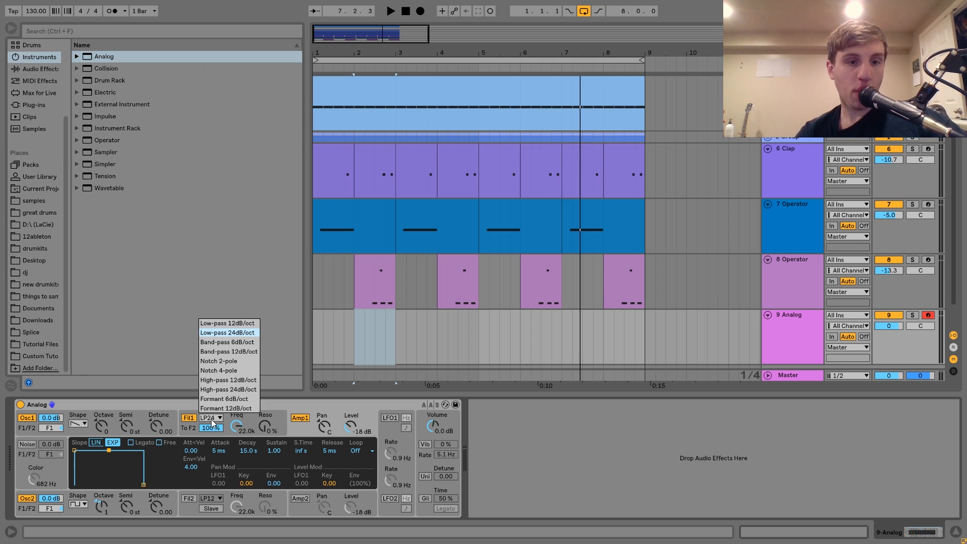
{"action": "left_click", "coordinate": [230, 351]}
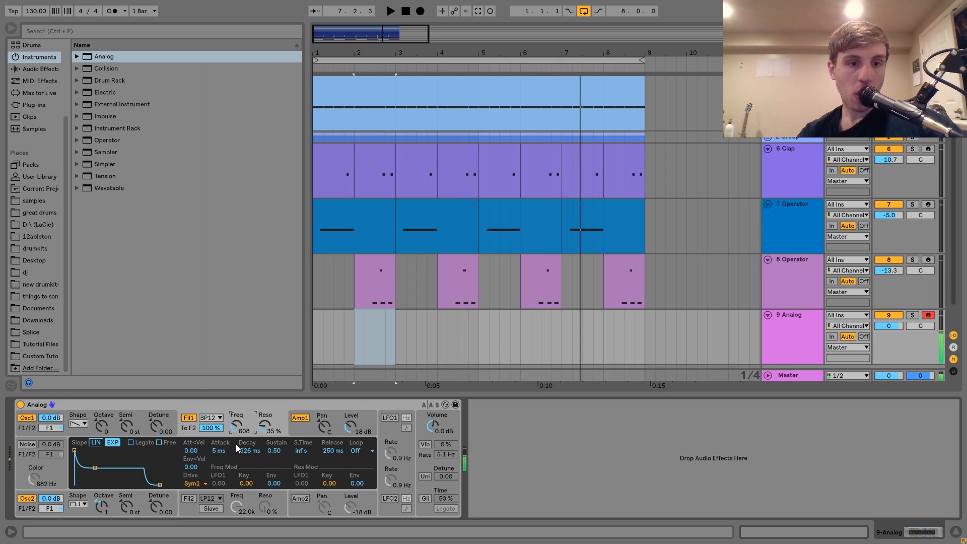
{"action": "left_click", "coordinate": [389, 417]}
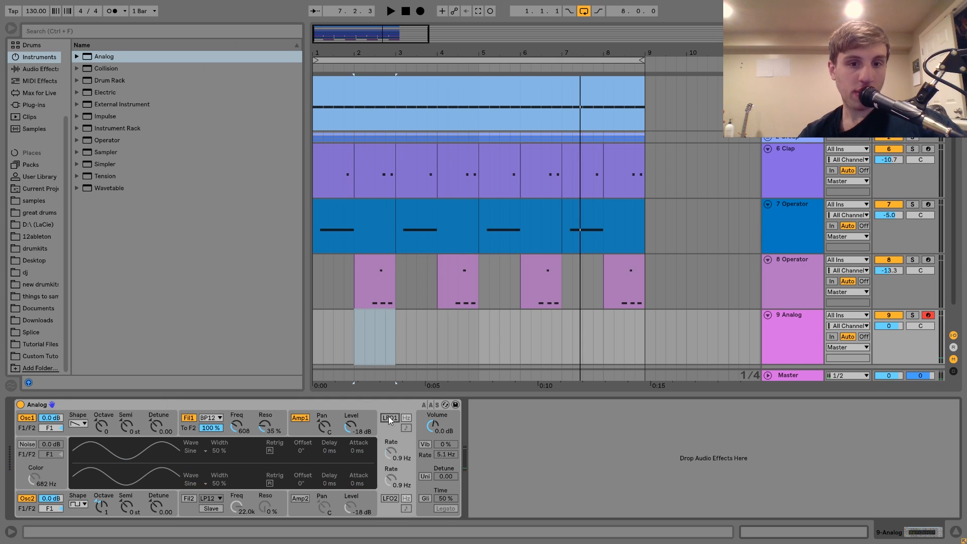
{"action": "left_click", "coordinate": [240, 416]}
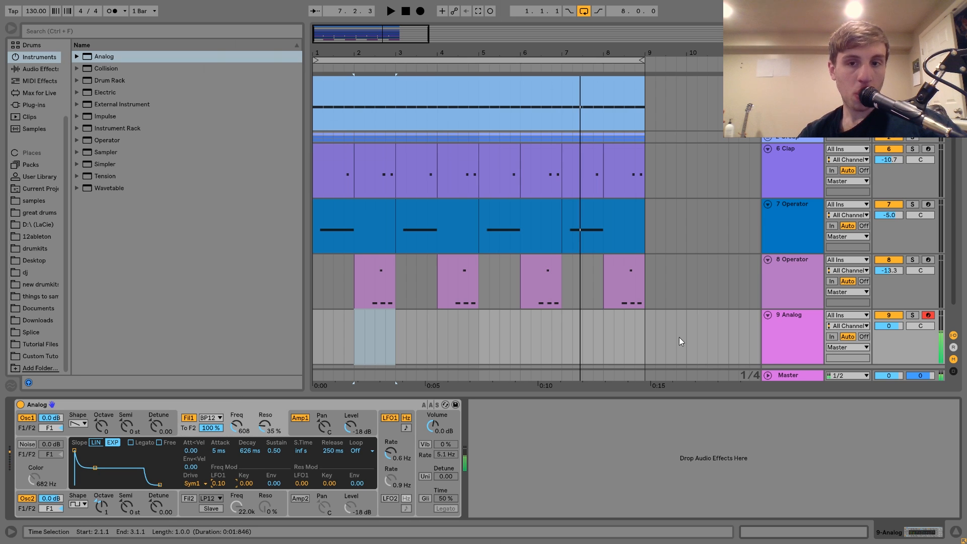
Step: Create an eight-bar MIDI clip on track 9 holding an F1, C2 and G#2 chord extended over its full length
{"action": "left_click_drag", "start_coordinate": [645, 333], "coordinate": [170, 334]}
{"action": "key", "text": "ctrl+shift+m"}
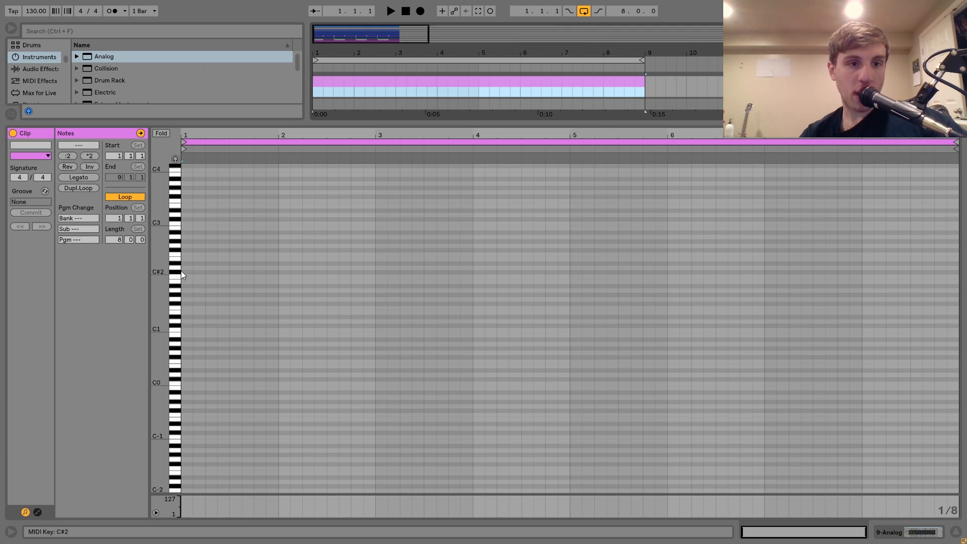
{"action": "double_click", "coordinate": [185, 308]}
{"action": "double_click", "coordinate": [186, 295]}
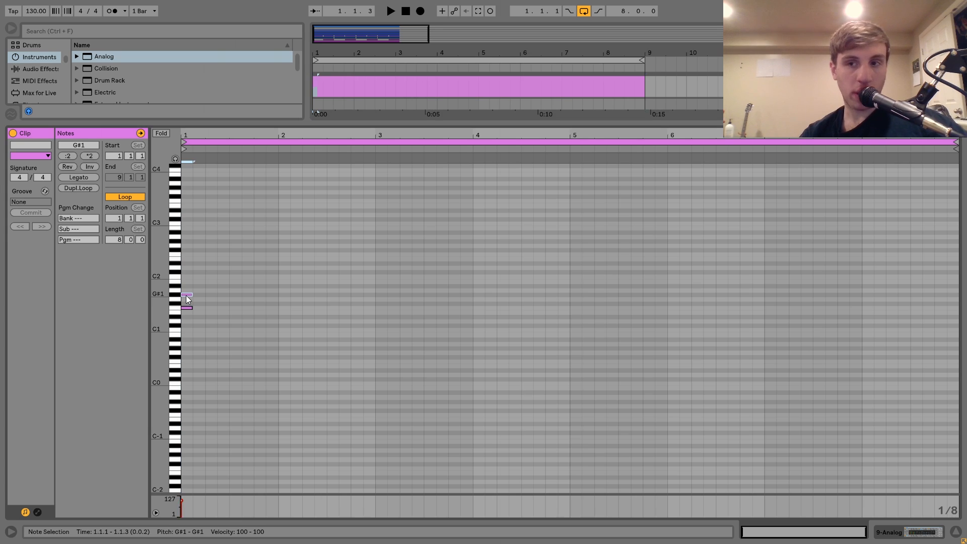
{"action": "key", "text": "shift+Up"}
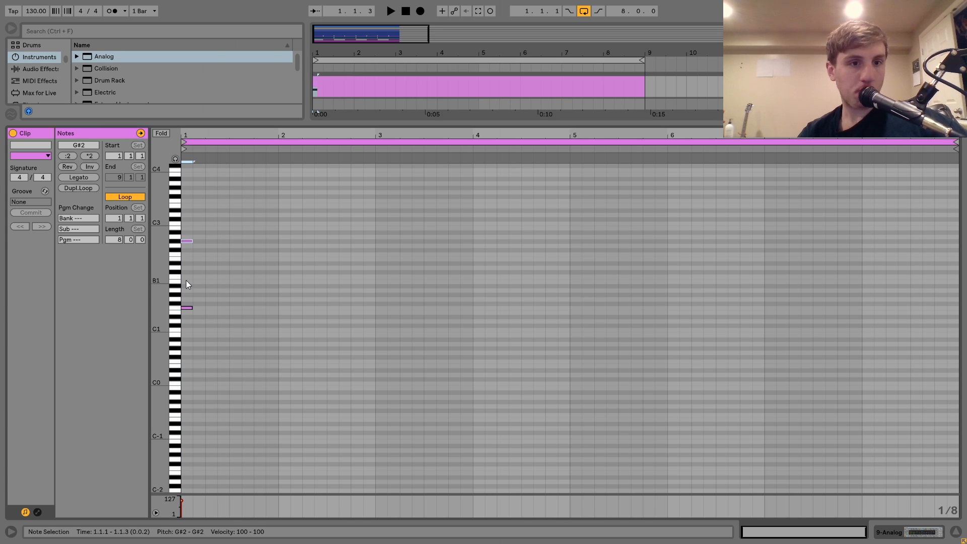
{"action": "double_click", "coordinate": [187, 276]}
{"action": "left_click", "coordinate": [74, 173]}
Step: Lower track 9 to -13.2 dB during playback and copy track 8's kick-sidechained Compressor onto it
{"action": "key", "text": "space"}
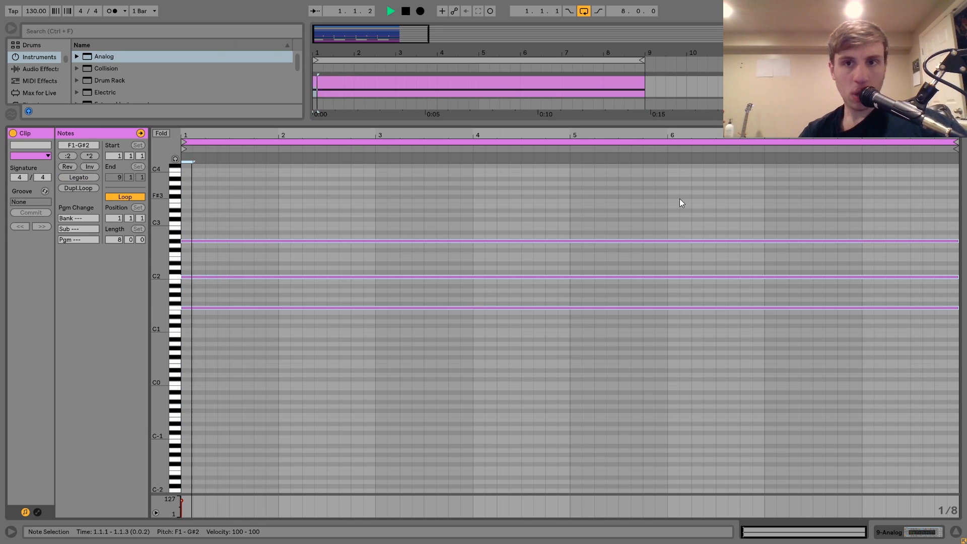
{"action": "key", "text": "shift+Tab"}
{"action": "left_click_drag", "start_coordinate": [873, 297], "coordinate": [873, 314]}
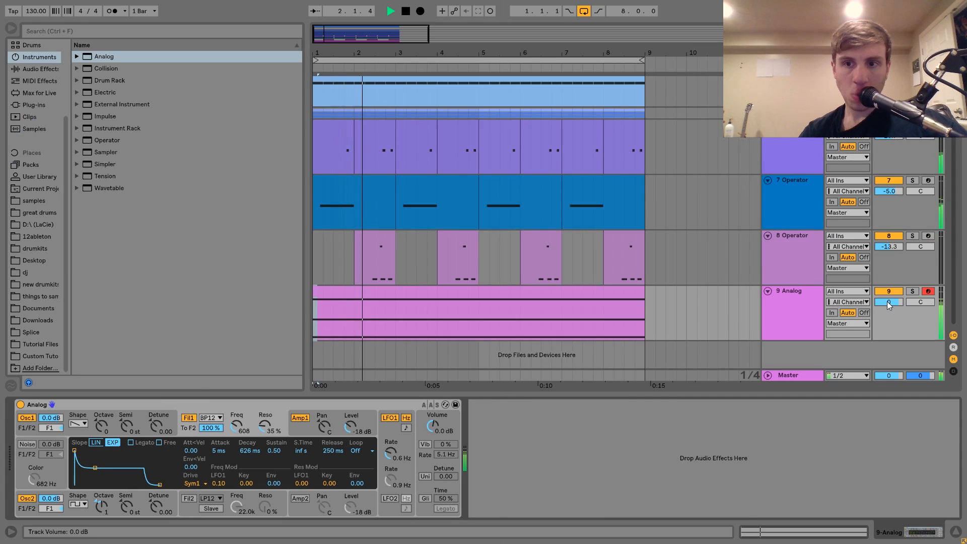
{"action": "left_click", "coordinate": [799, 262]}
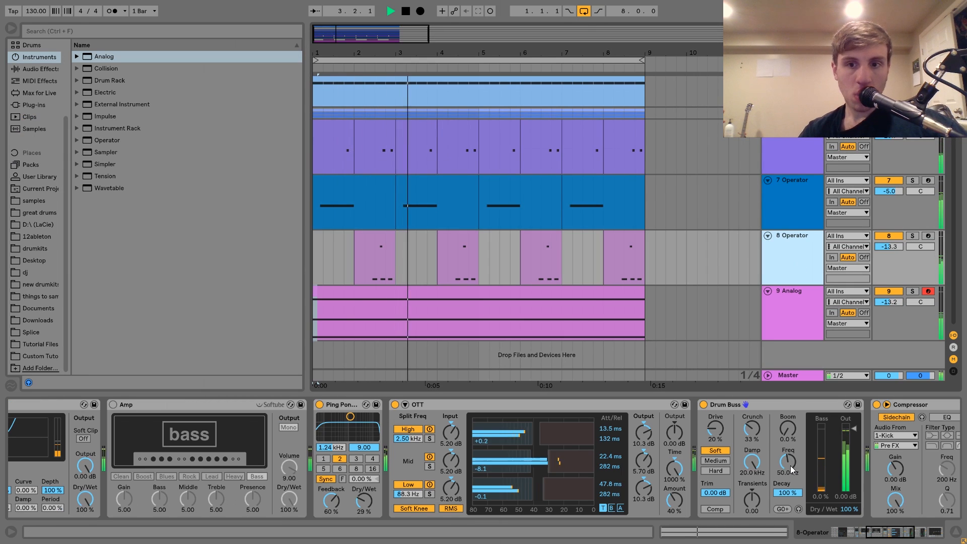
{"action": "scroll", "coordinate": [790, 467], "scroll_direction": "down", "scroll_amount": 5}
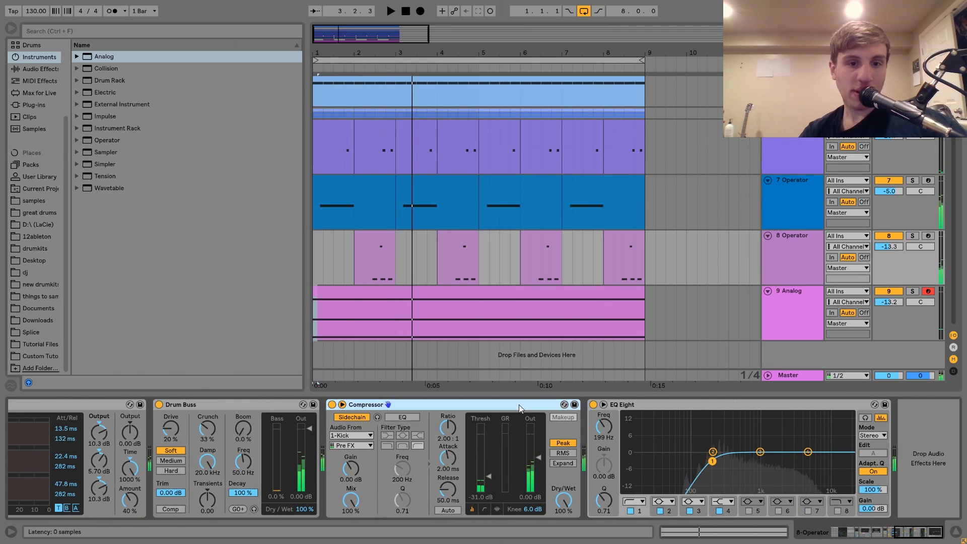
{"action": "left_click", "coordinate": [473, 297]}
{"action": "key", "text": "space"}
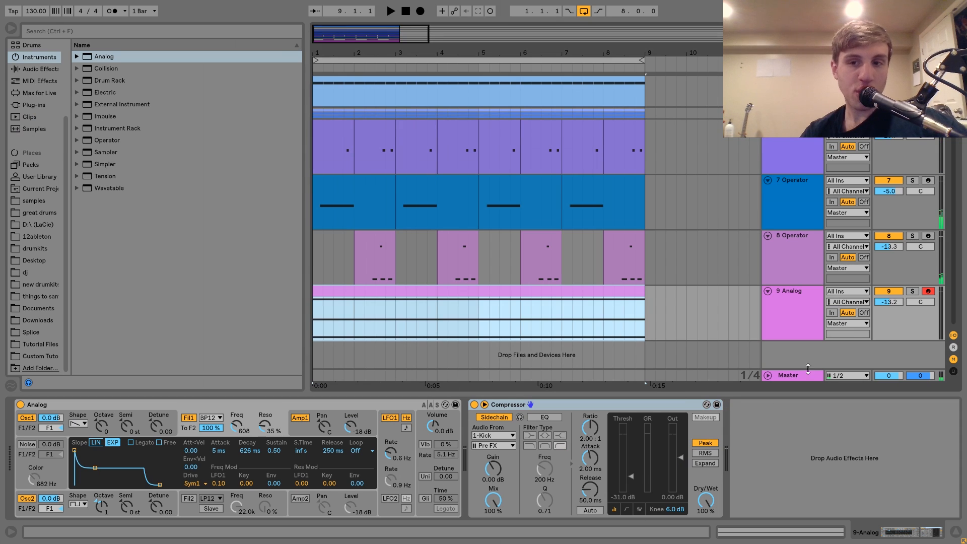
Step: Set track 9's volume to -10.4 dB and Analog's oscillator 1 to octave 1 with filter 1 at 1.2 kHz
{"action": "key", "text": "space"}
{"action": "left_click_drag", "start_coordinate": [889, 302], "coordinate": [893, 302]}
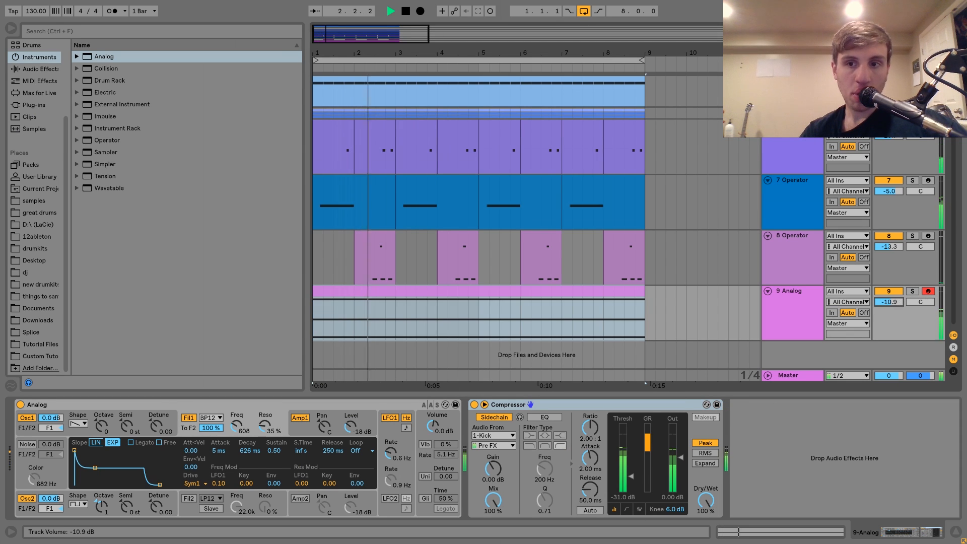
{"action": "left_click", "coordinate": [100, 428]}
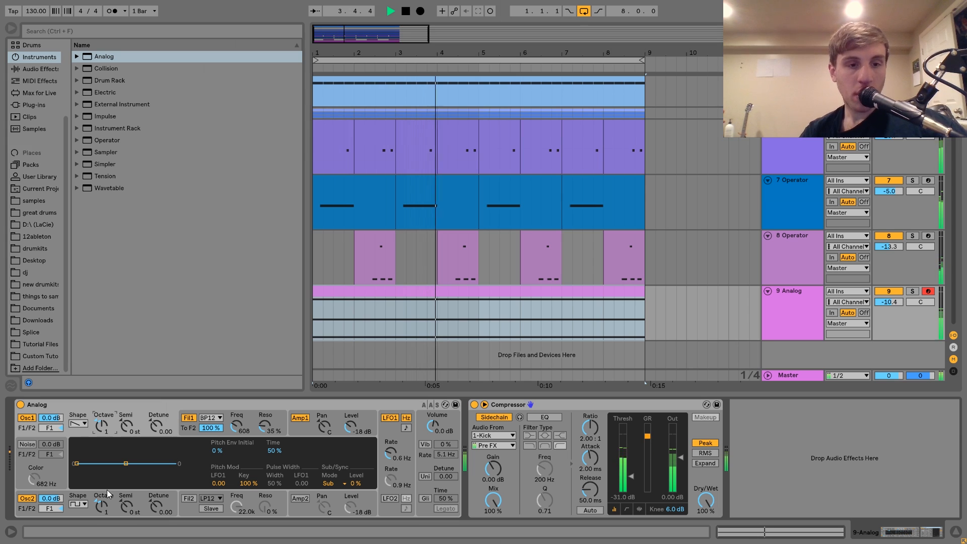
{"action": "left_click_drag", "start_coordinate": [237, 426], "coordinate": [236, 420]}
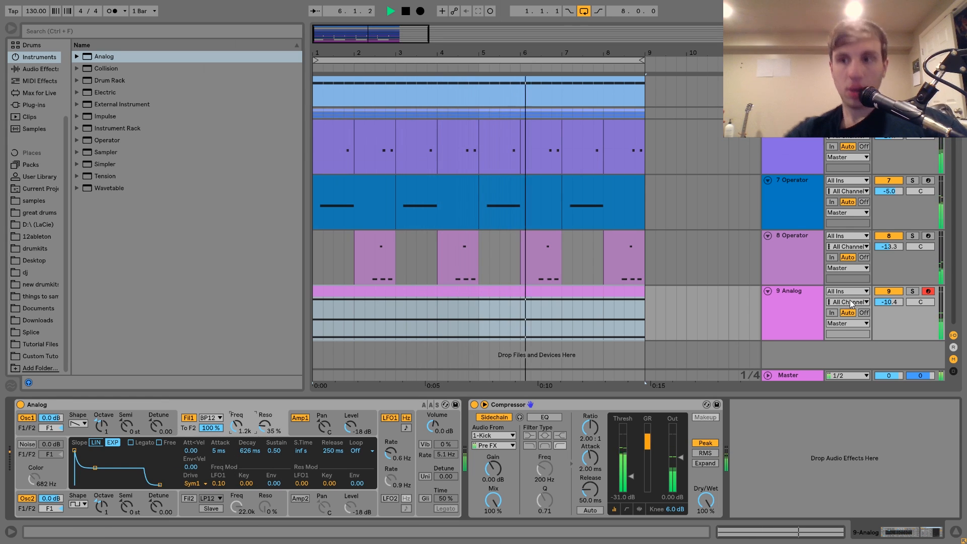
Step: Solo track 9 and add a Chorus between Analog and the Compressor
{"action": "left_click", "coordinate": [913, 292]}
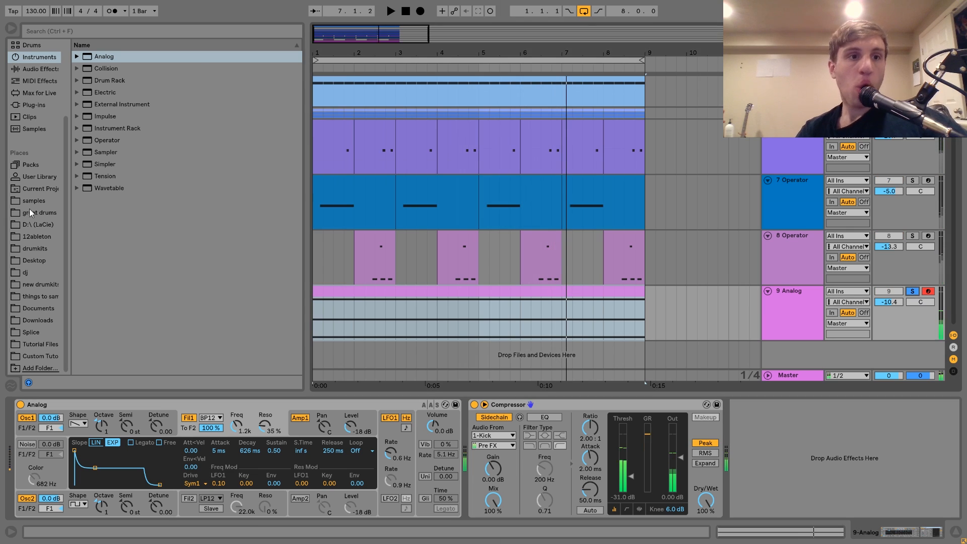
{"action": "left_click", "coordinate": [39, 69]}
{"action": "left_click", "coordinate": [112, 129]}
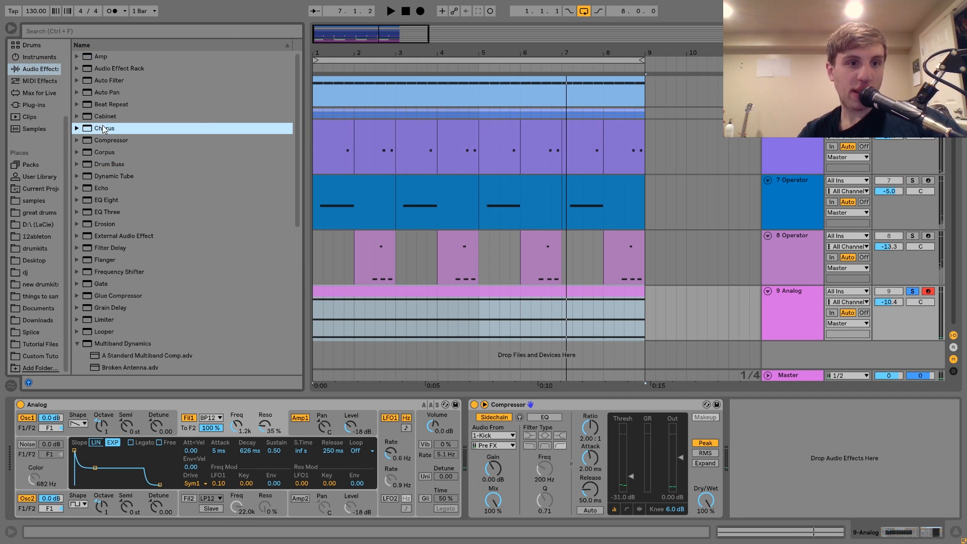
{"action": "key", "text": "space"}
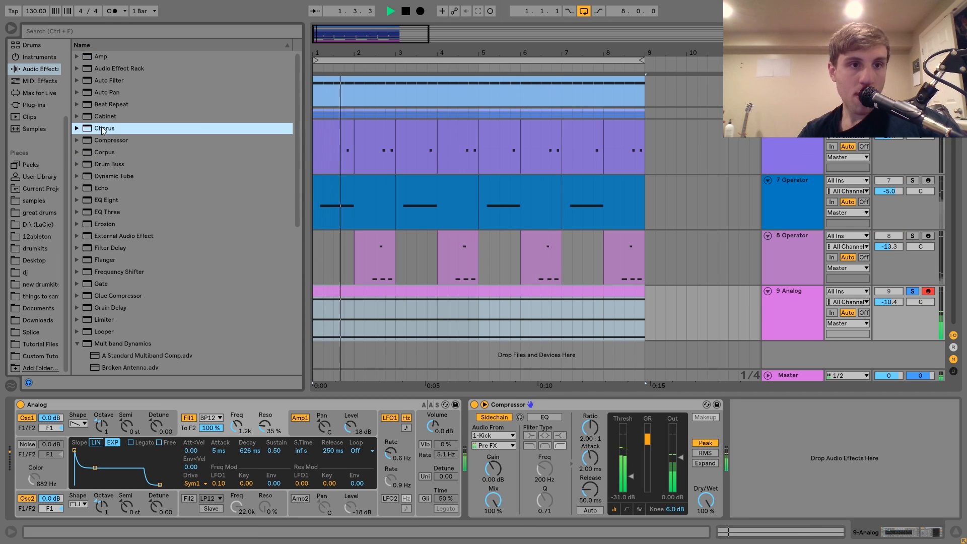
{"action": "key", "text": "Return"}
Step: Add a Reverb directly after the Chorus on track 9
{"action": "scroll", "coordinate": [103, 305], "scroll_direction": "down", "scroll_amount": 8}
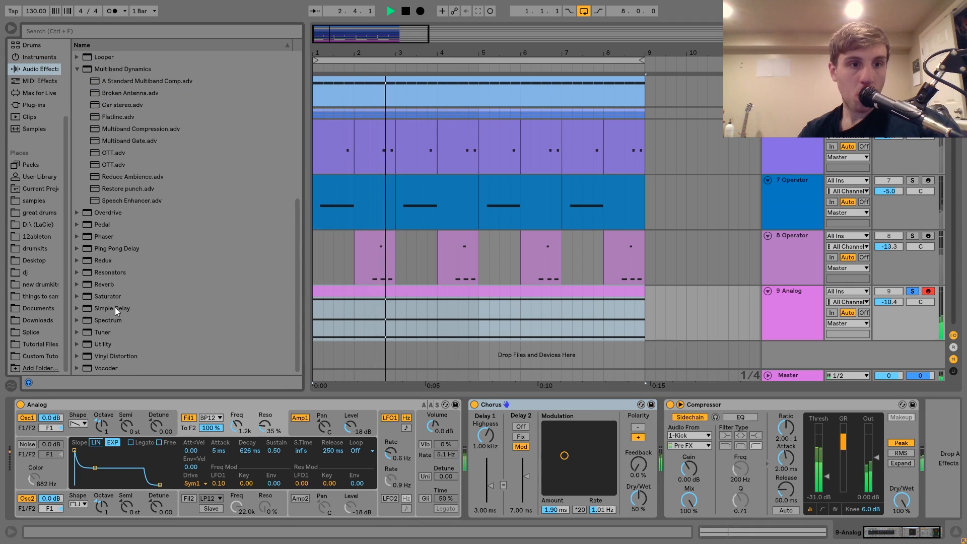
{"action": "left_click", "coordinate": [104, 284]}
{"action": "key", "text": "Return"}
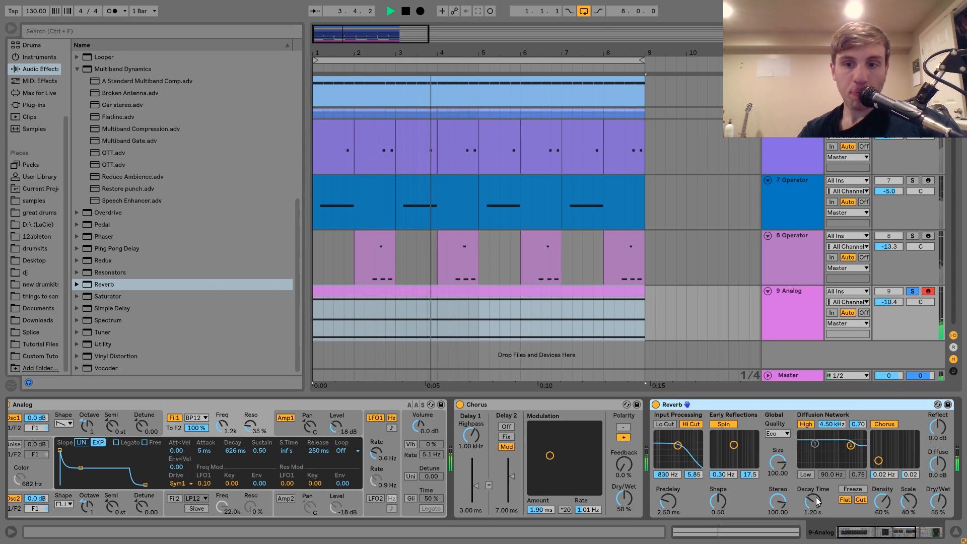
Step: Set the Reverb's decay time to 3.16 s and its dry/wet to 37%
{"action": "left_click_drag", "start_coordinate": [813, 501], "coordinate": [813, 484]}
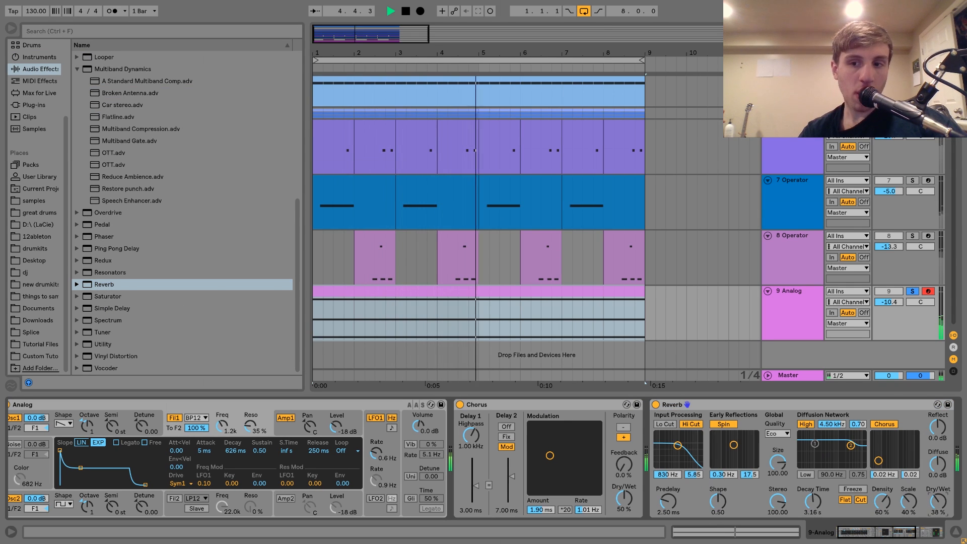
{"action": "left_click_drag", "start_coordinate": [938, 501], "coordinate": [938, 503]}
Step: Set Analog's filter 1 to 791 Hz with 44% resonance and unsolo track 9
{"action": "left_click", "coordinate": [250, 426]}
{"action": "left_click_drag", "start_coordinate": [251, 426], "coordinate": [220, 434]}
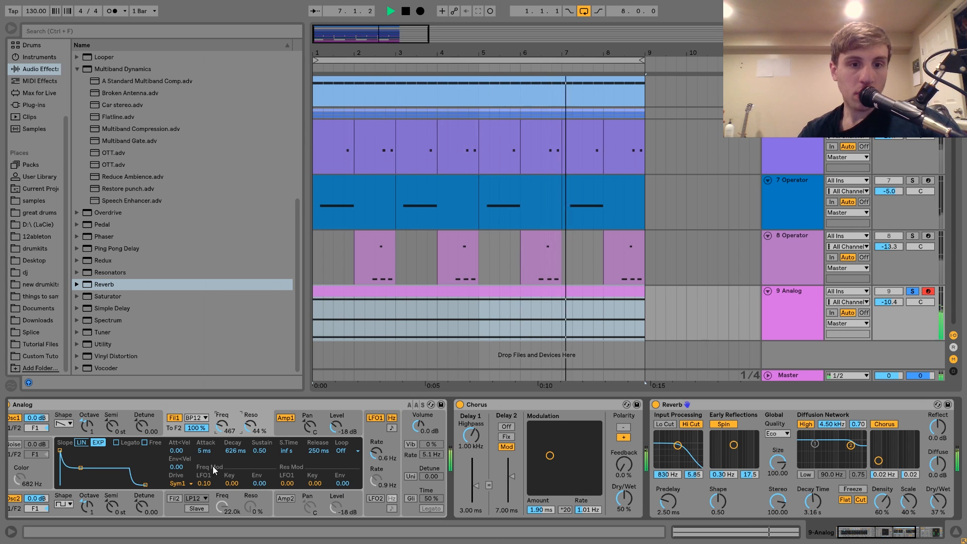
{"action": "left_click", "coordinate": [912, 291]}
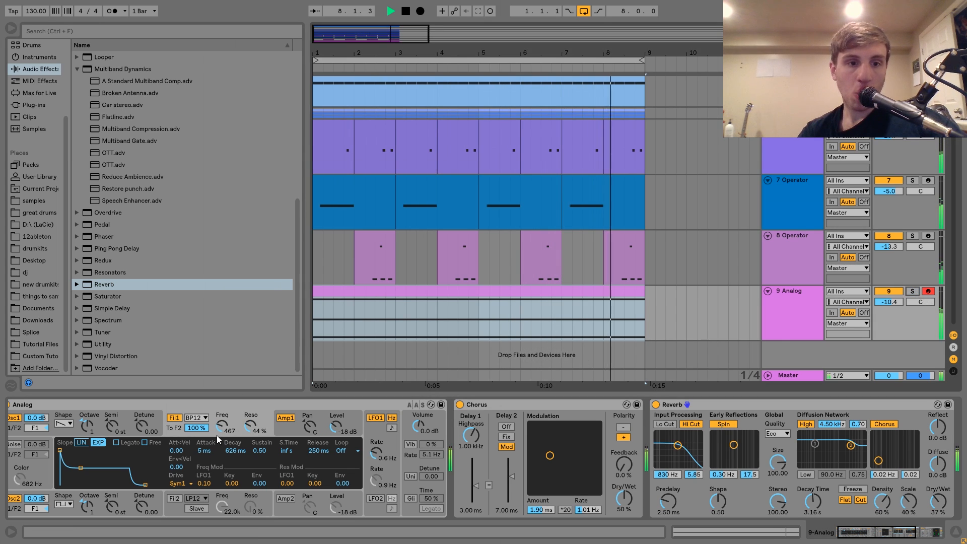
{"action": "left_click_drag", "start_coordinate": [217, 435], "coordinate": [217, 428]}
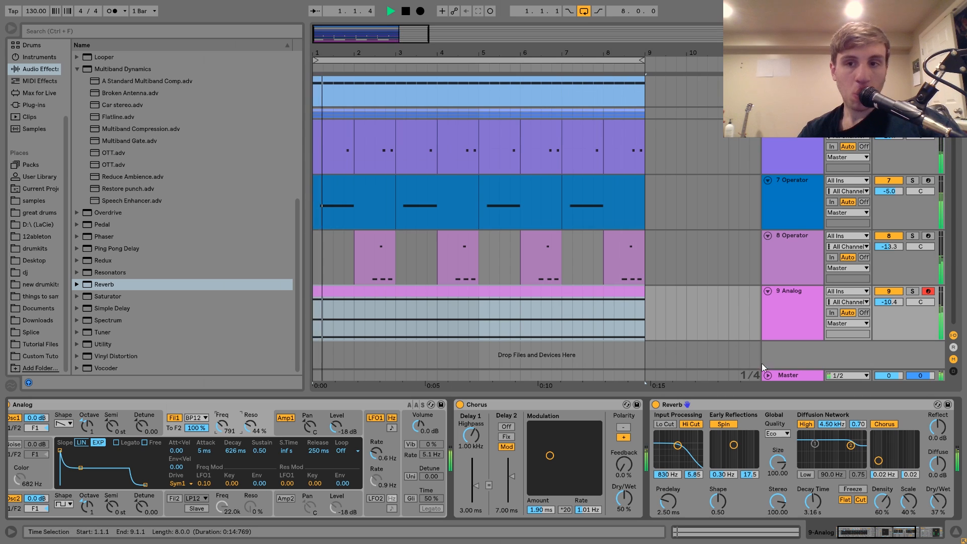
Step: Lower the Analog track to -18.3 dB, raise track 7 to -4.4 dB, and stop playback
{"action": "left_click_drag", "start_coordinate": [889, 302], "coordinate": [889, 316]}
{"action": "left_click", "coordinate": [796, 247]}
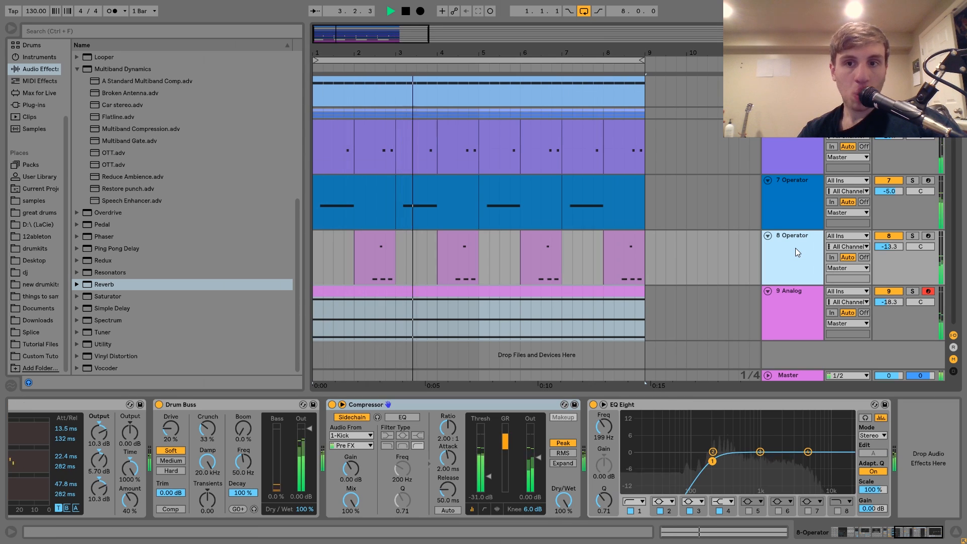
{"action": "left_click_drag", "start_coordinate": [887, 192], "coordinate": [887, 191]}
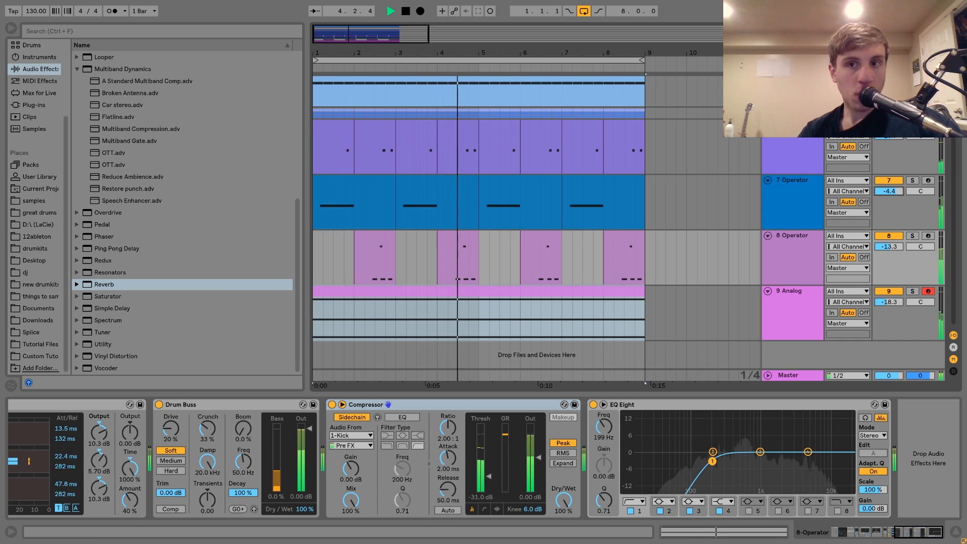
{"action": "key", "text": "space"}
{"action": "scroll", "coordinate": [888, 121], "scroll_direction": "up", "scroll_amount": 2}
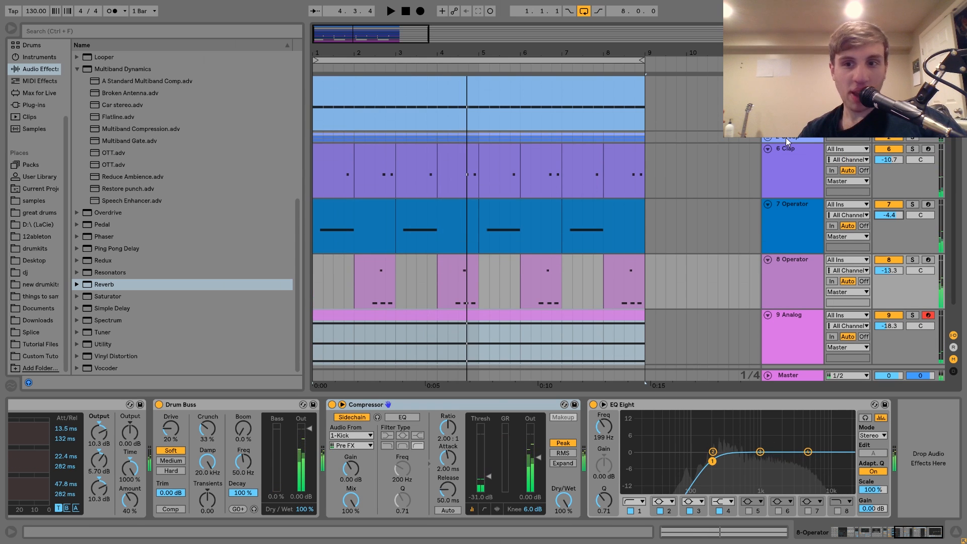
{"action": "key", "text": "ctrl+s"}
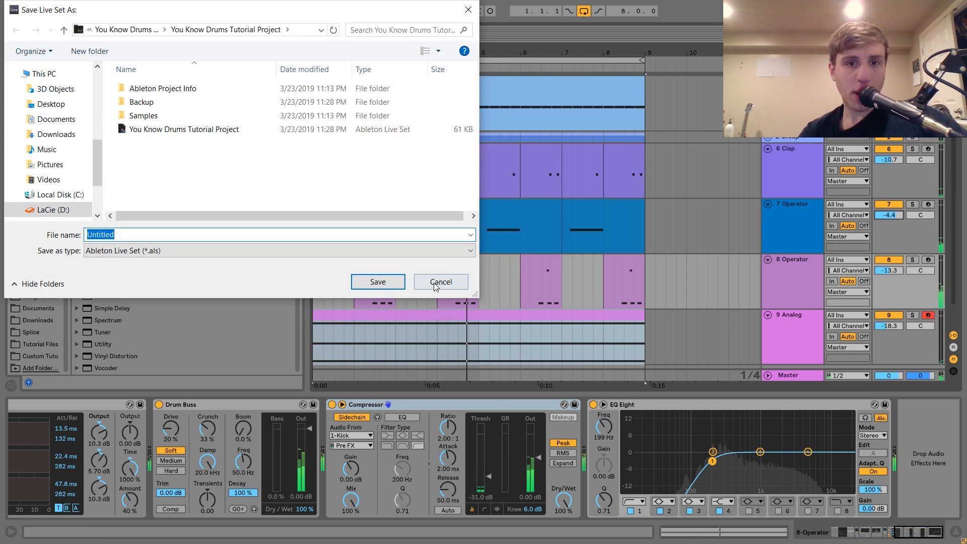
{"action": "key", "text": "Escape"}
Step: Insert a MIDI track directly below the drum group and search the Tutorial Files folder for "ride"
{"action": "left_click", "coordinate": [799, 138]}
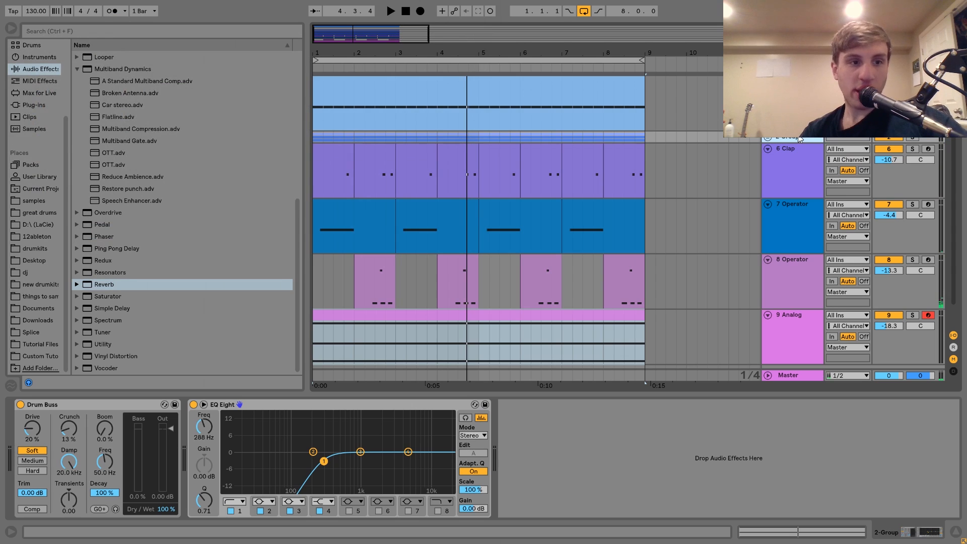
{"action": "key", "text": "ctrl+shift+t"}
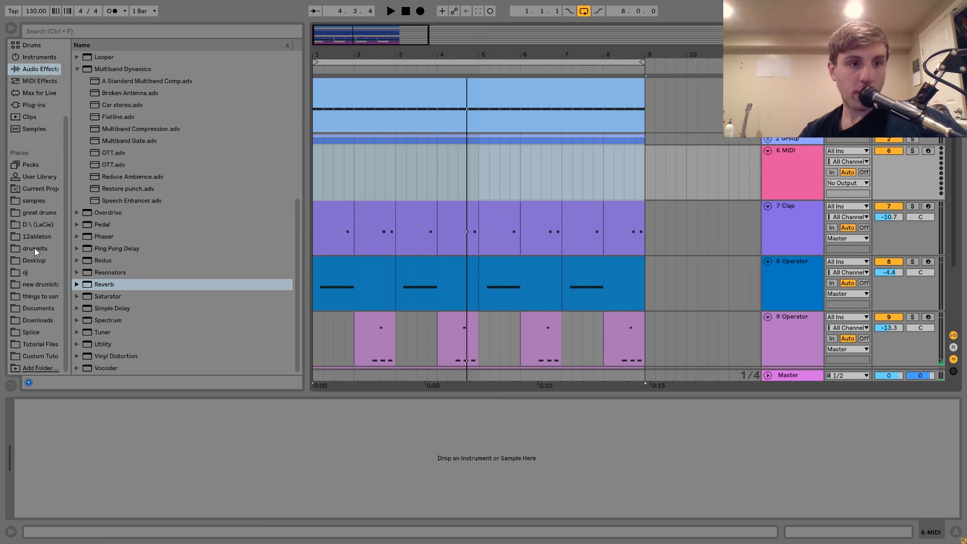
{"action": "left_click", "coordinate": [39, 346]}
{"action": "scroll", "coordinate": [122, 173], "scroll_direction": "up", "scroll_amount": 6}
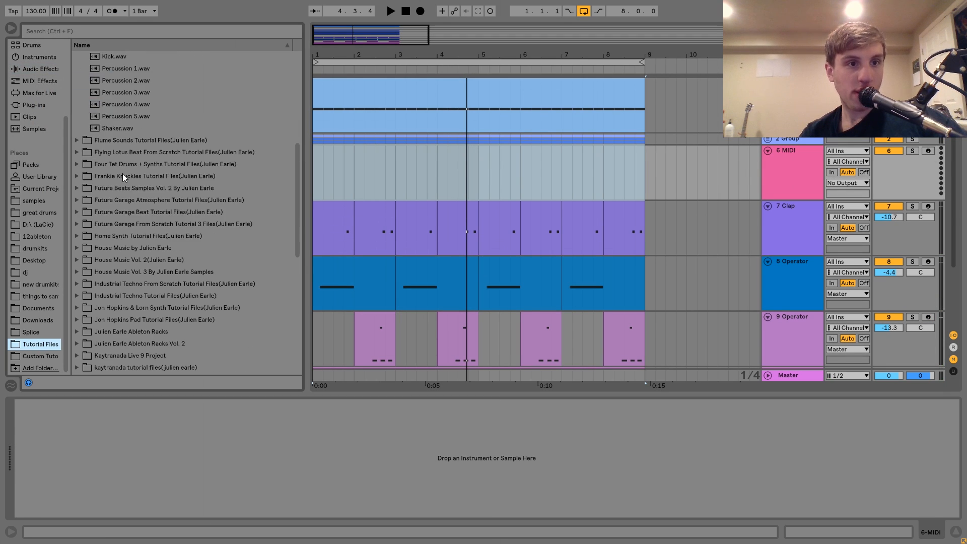
{"action": "left_click", "coordinate": [96, 30]}
{"action": "type", "text": "r"}
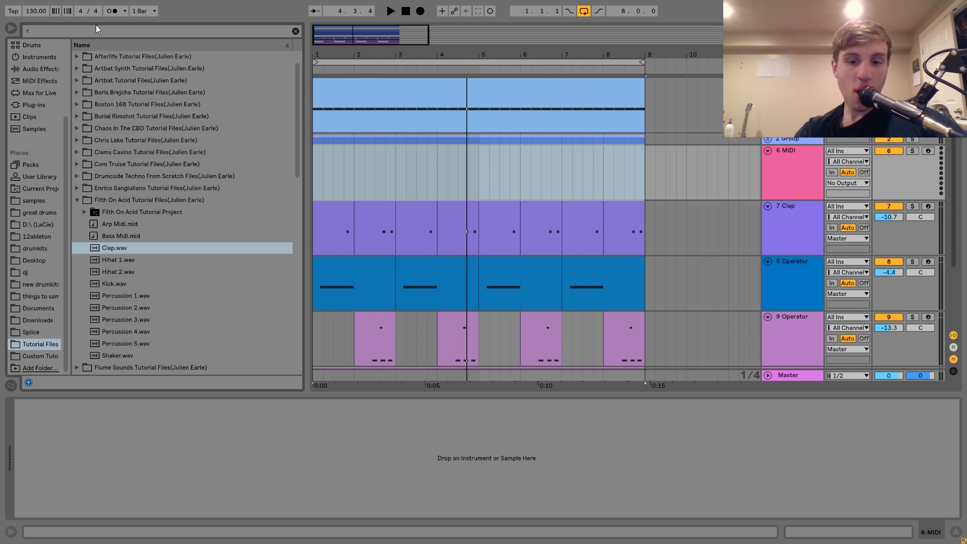
{"action": "type", "text": "ide"}
Step: Load 909 Ride.wav from the Drumcode Techno From Scratch files onto the new MIDI track
{"action": "key", "text": "Down"}
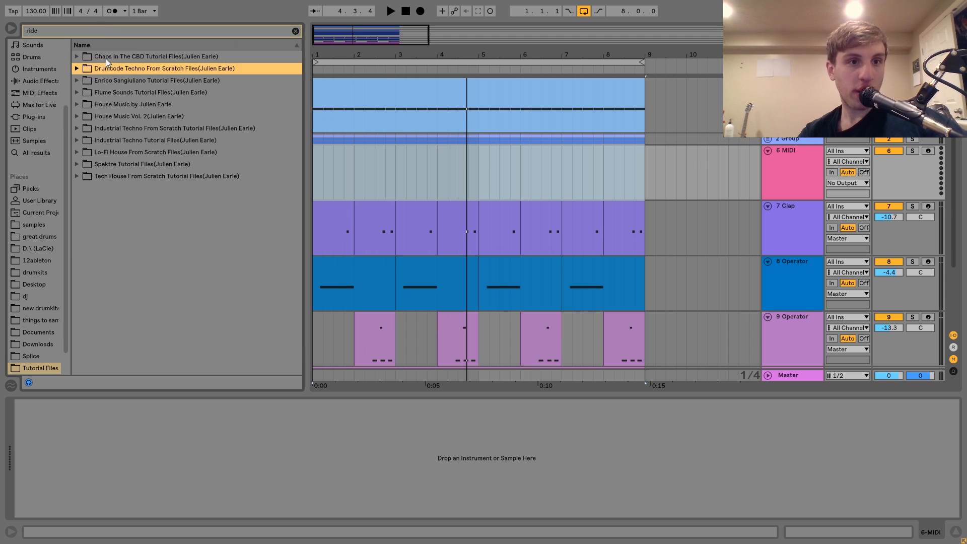
{"action": "key", "text": "Right"}
{"action": "key", "text": "Down"}
{"action": "key", "text": "Down"}
{"action": "key", "text": "Up"}
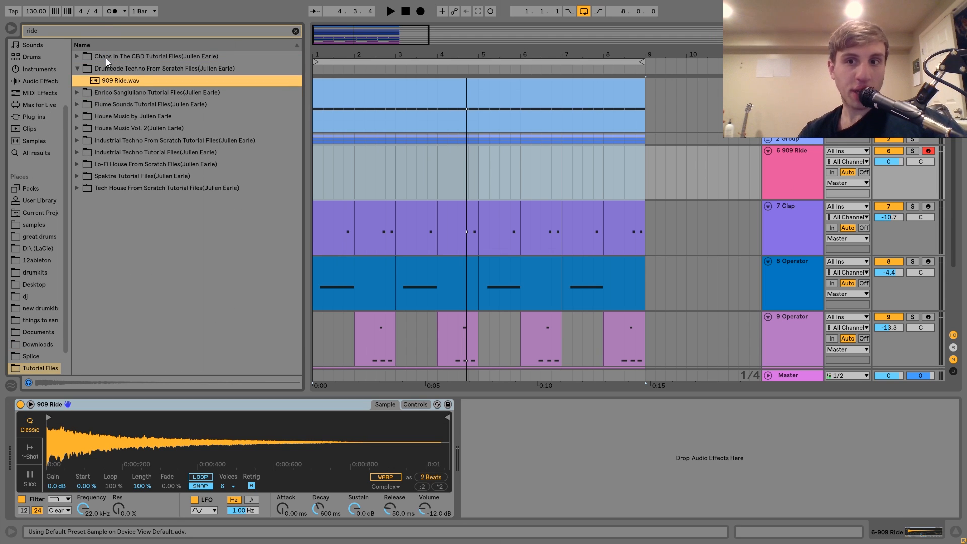
Step: Create an eight-bar MIDI clip on the ride track with two opening eighth-note C3 hits at velocities 48 and 100
{"action": "left_click_drag", "start_coordinate": [646, 172], "coordinate": [244, 163]}
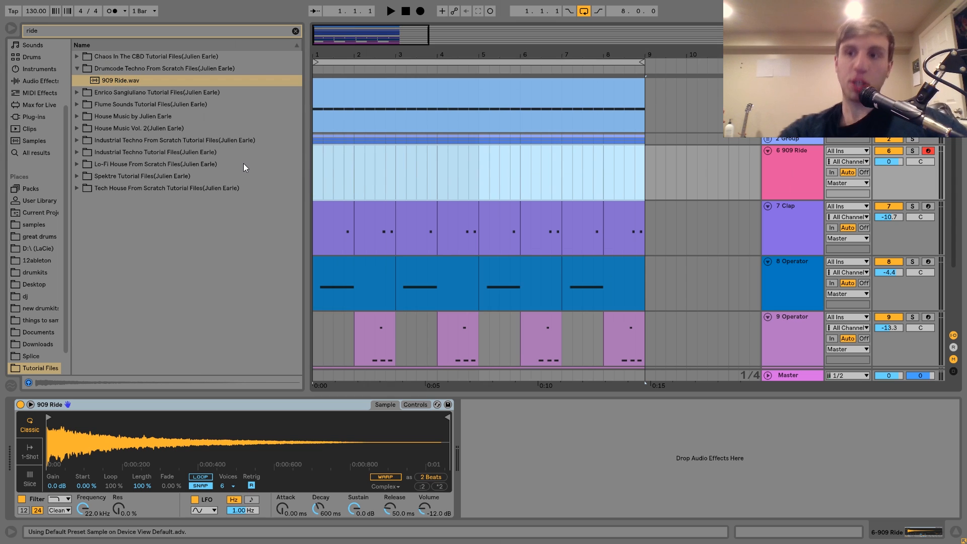
{"action": "key", "text": "ctrl+shift+m"}
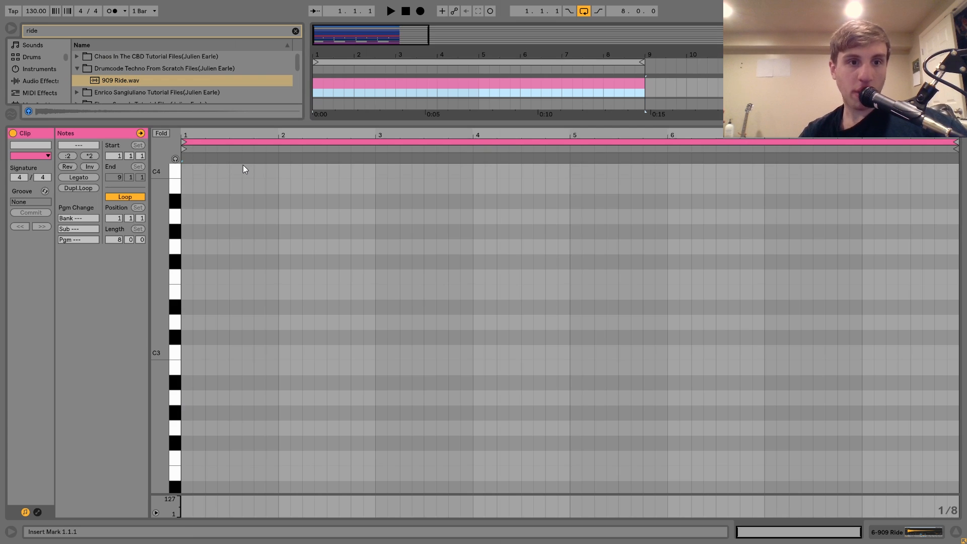
{"action": "double_click", "coordinate": [186, 352]}
{"action": "double_click", "coordinate": [199, 352]}
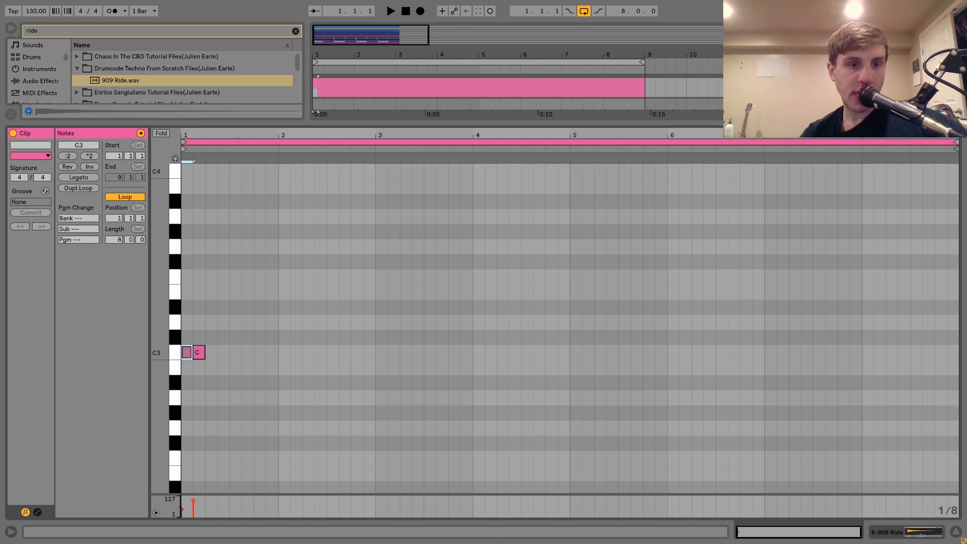
Step: Duplicate the two-note ride pattern repeatedly until it fills all eight bars of the clip
{"action": "scroll", "coordinate": [188, 498], "scroll_direction": "up", "scroll_amount": 4}
{"action": "key", "text": "ctrl+a"}
{"action": "key", "text": "ctrl+d"}
{"action": "key", "text": "ctrl+a"}
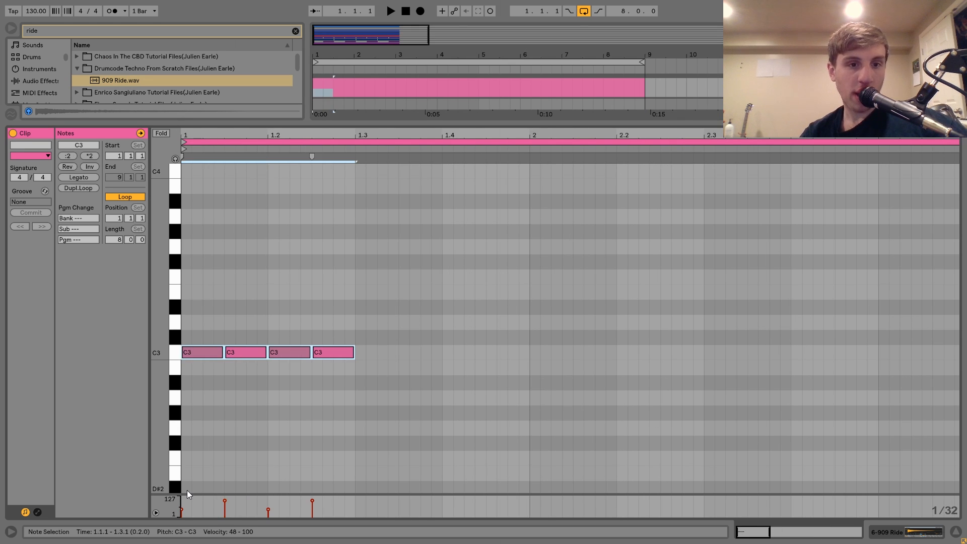
{"action": "key", "text": "ctrl+d"}
{"action": "key", "text": "ctrl+a"}
{"action": "key", "text": "ctrl+d"}
{"action": "key", "text": "ctrl+a"}
{"action": "key", "text": "ctrl+d"}
{"action": "key", "text": "ctrl+a"}
{"action": "key", "text": "ctrl+d"}
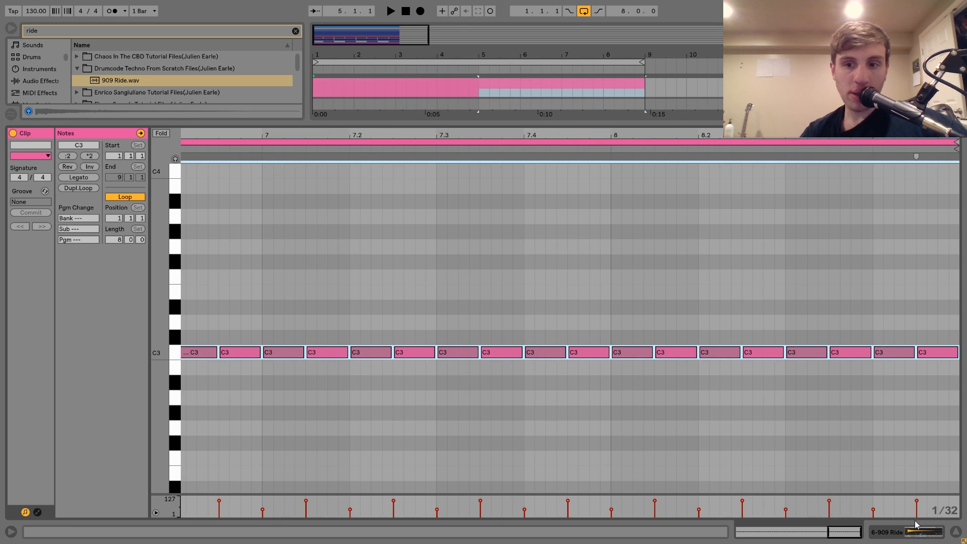
Step: Play the loop and switch the 909 Ride sampler's filter to high-pass at 2.20 kHz
{"action": "left_click", "coordinate": [905, 530]}
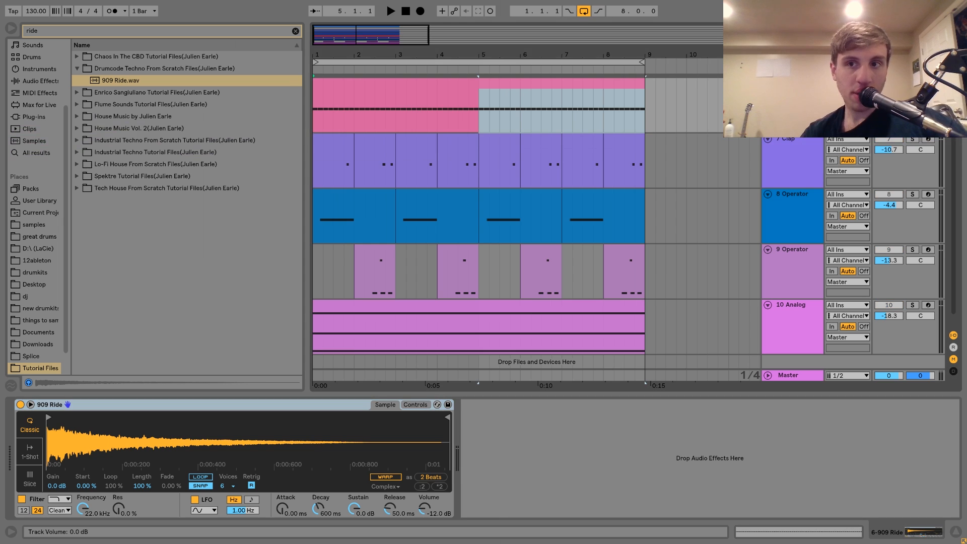
{"action": "key", "text": "space"}
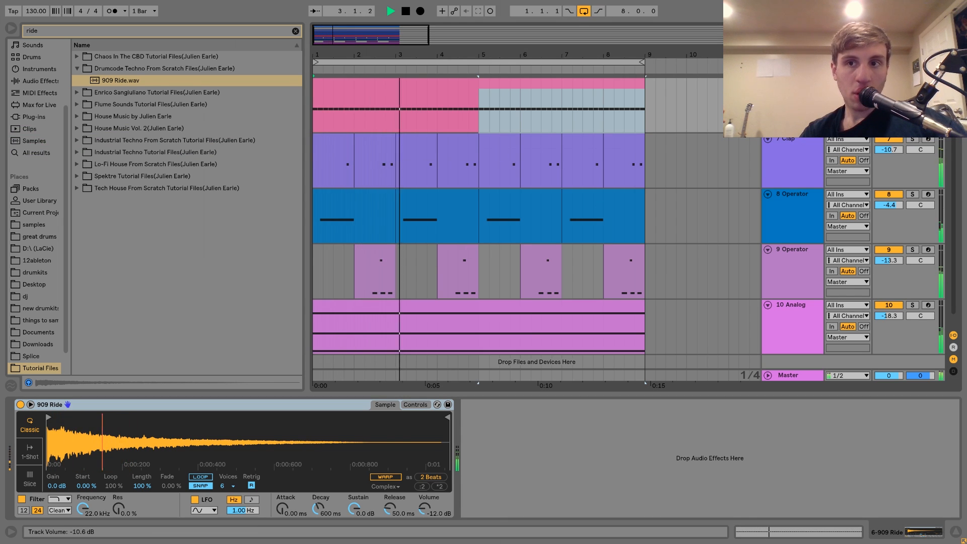
{"action": "left_click", "coordinate": [60, 499]}
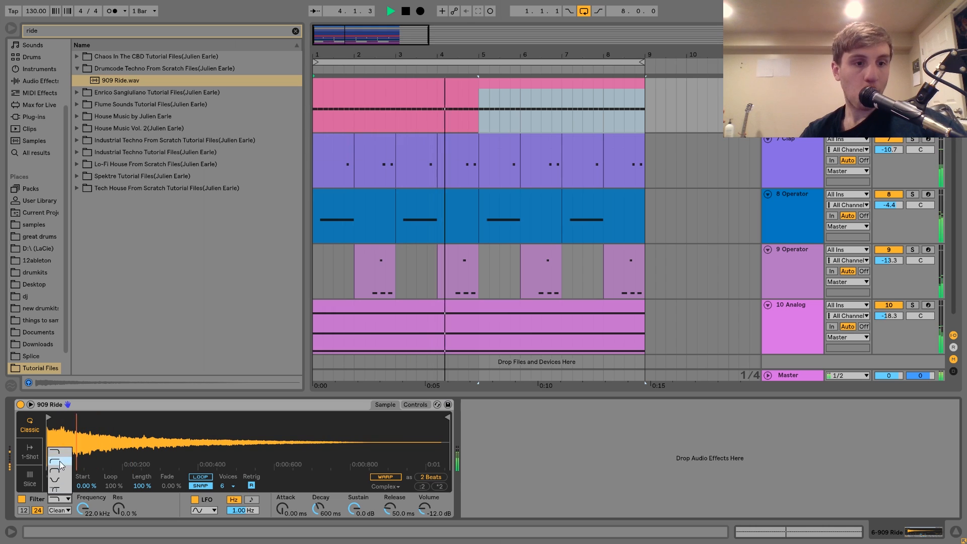
{"action": "left_click", "coordinate": [59, 464]}
{"action": "left_click_drag", "start_coordinate": [83, 508], "coordinate": [123, 518]}
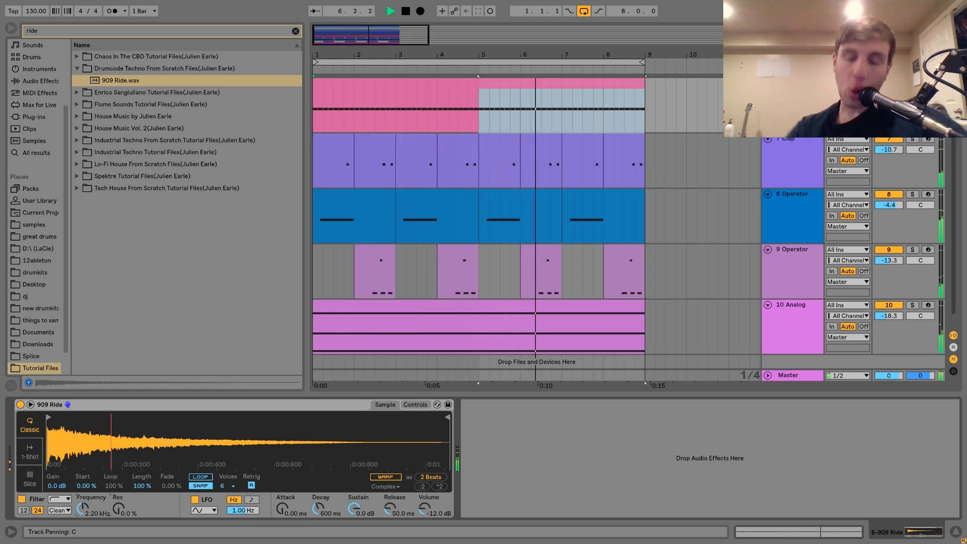
Step: Lower the 909 Ride track's volume to -9.9 dB during playback
{"action": "scroll", "coordinate": [536, 202], "scroll_direction": "up", "scroll_amount": 2}
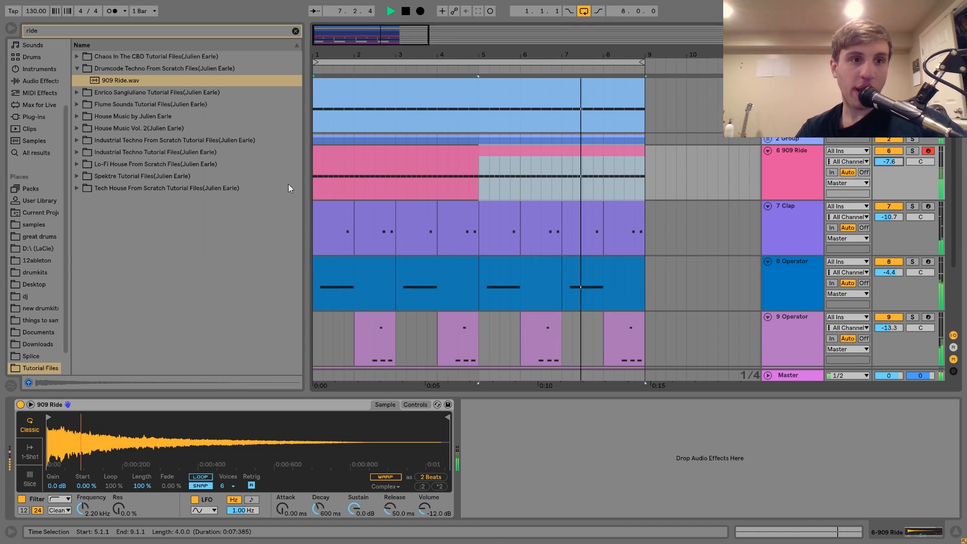
{"action": "left_click", "coordinate": [427, 152]}
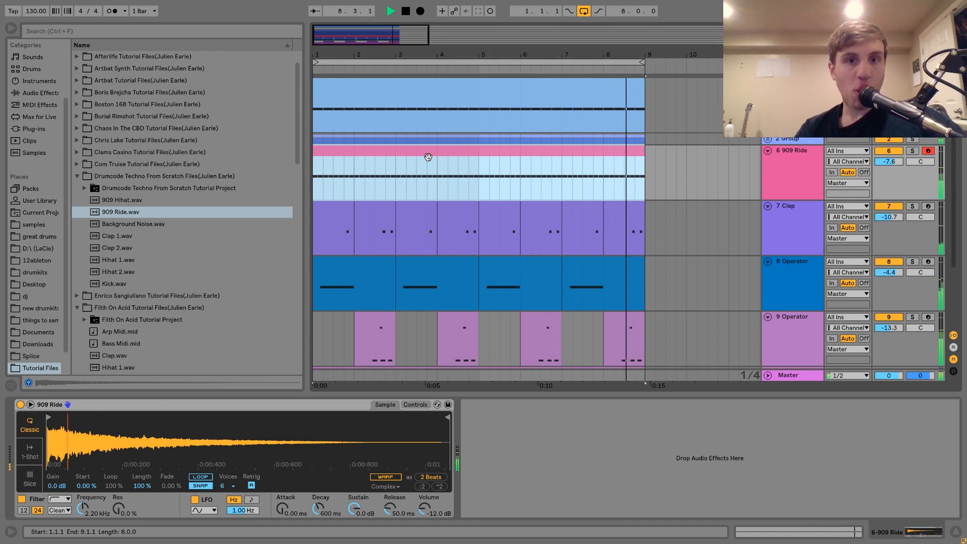
{"action": "left_click_drag", "start_coordinate": [876, 160], "coordinate": [876, 168]}
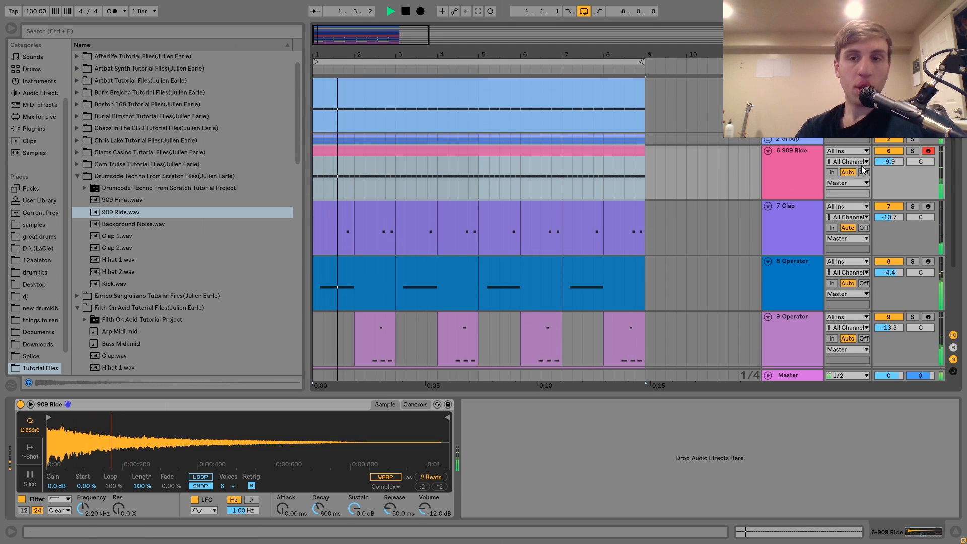
Step: Collapse tracks 6 to 9 in the arrangement, stop playback, and return the insert marker to bar 1
{"action": "left_click", "coordinate": [768, 151]}
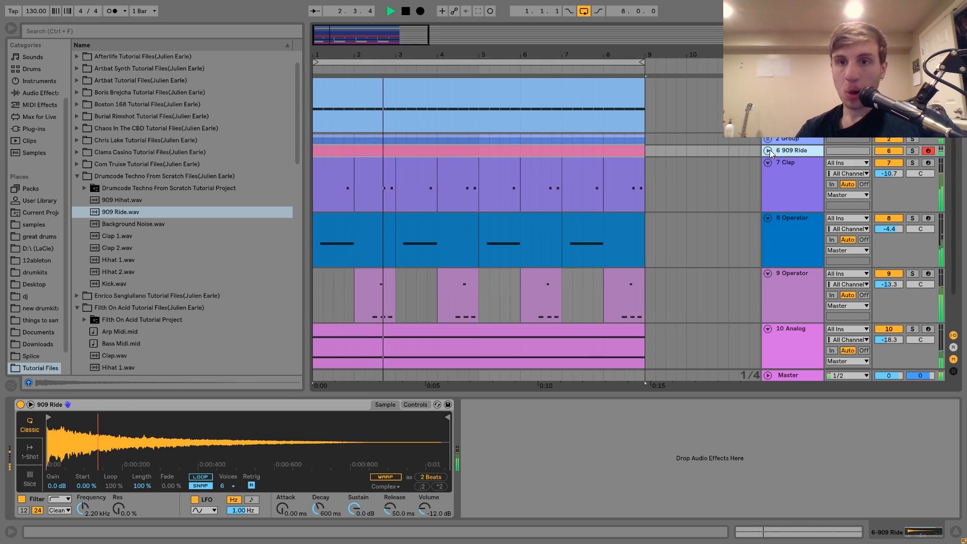
{"action": "left_click", "coordinate": [768, 162]}
{"action": "left_click", "coordinate": [768, 175]}
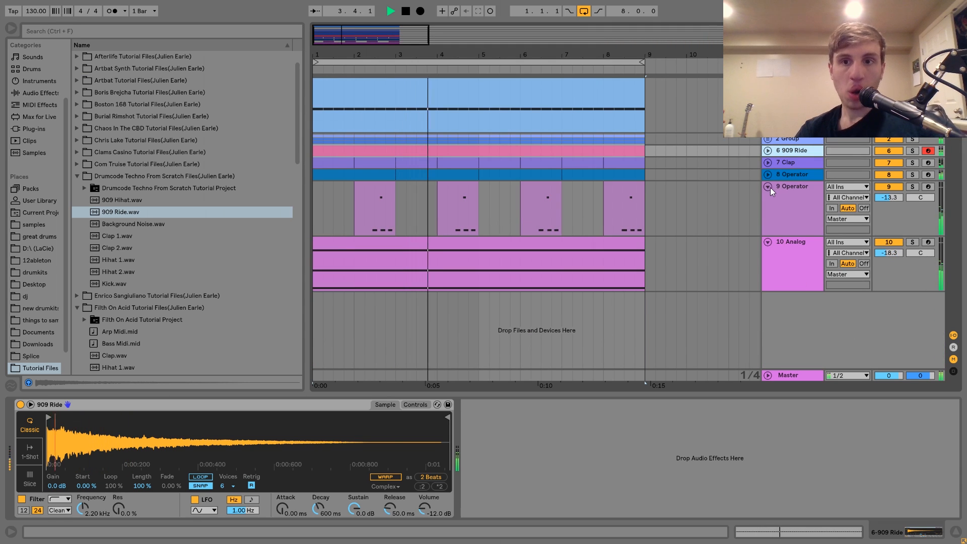
{"action": "left_click", "coordinate": [768, 187]}
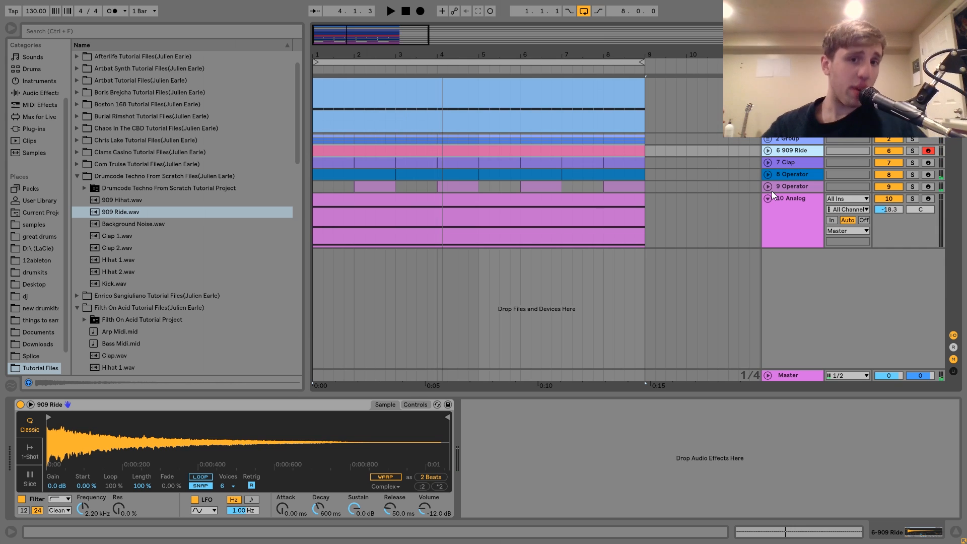
{"action": "left_click", "coordinate": [316, 378]}
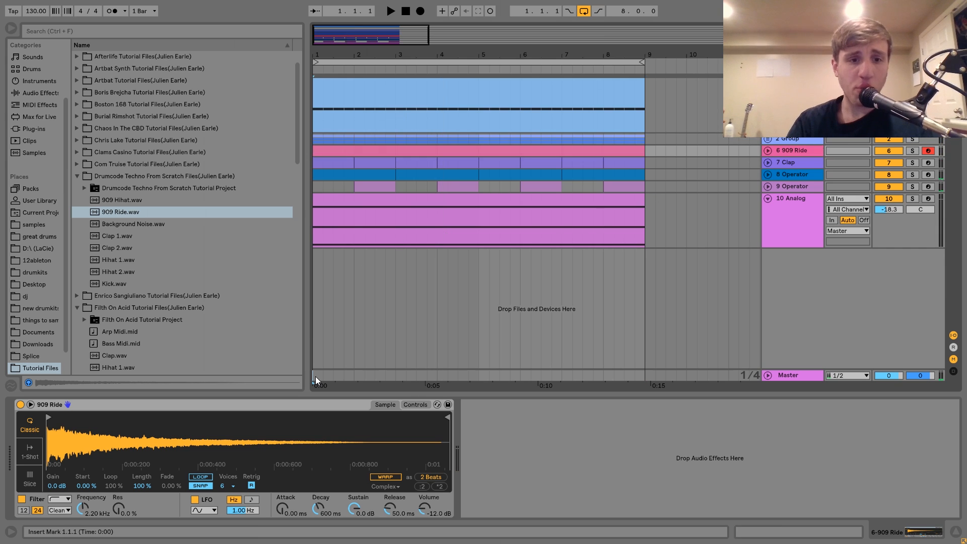